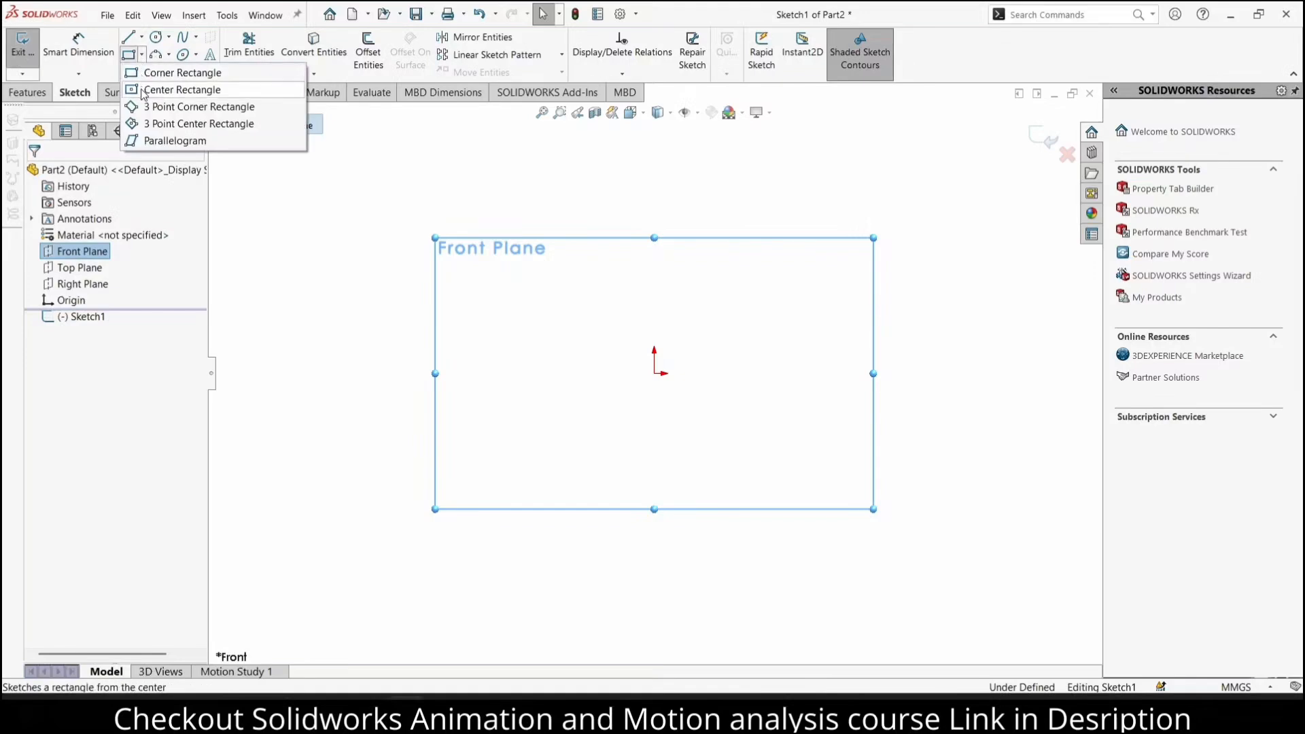
Sketch a center rectangle about 141 mm wide, centred on the origin of the Front Plane
left_click(144, 90)
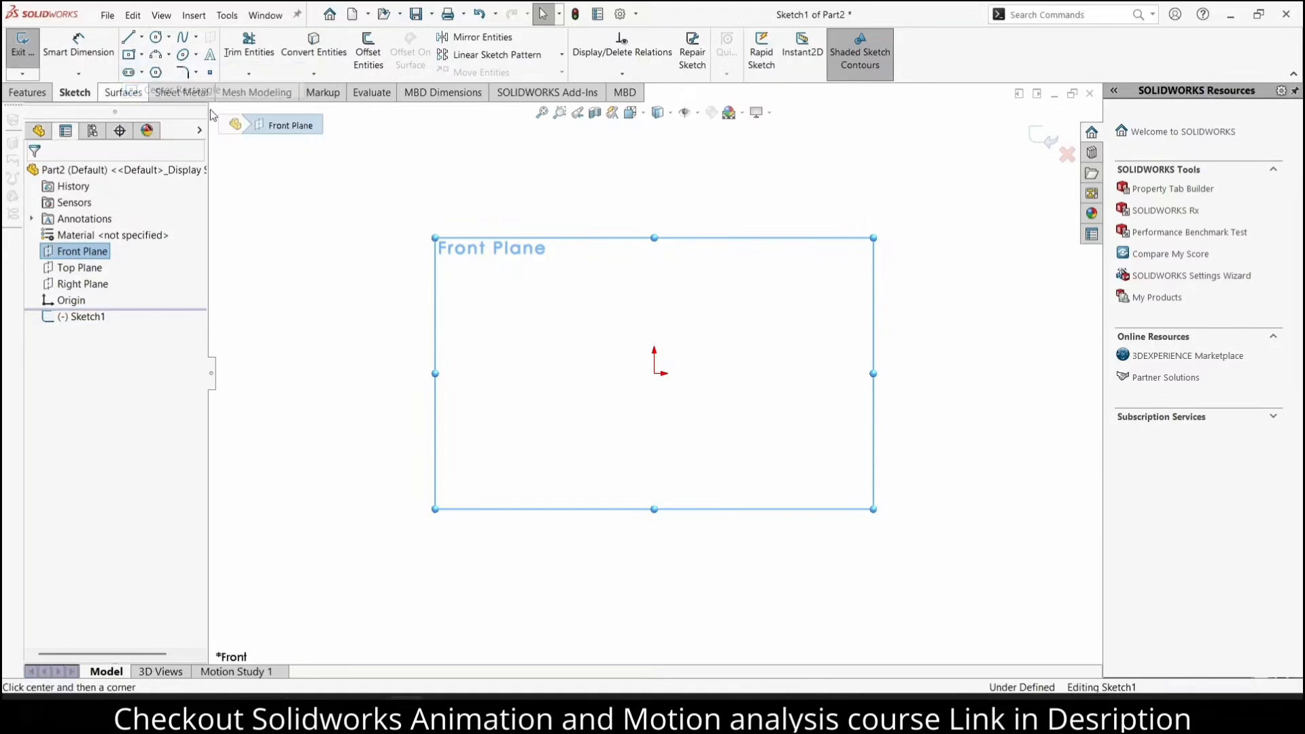
left_click(654, 373)
left_click(828, 183)
Dimension the rectangle's top edge and right edge to 100 mm each
left_click(78, 47)
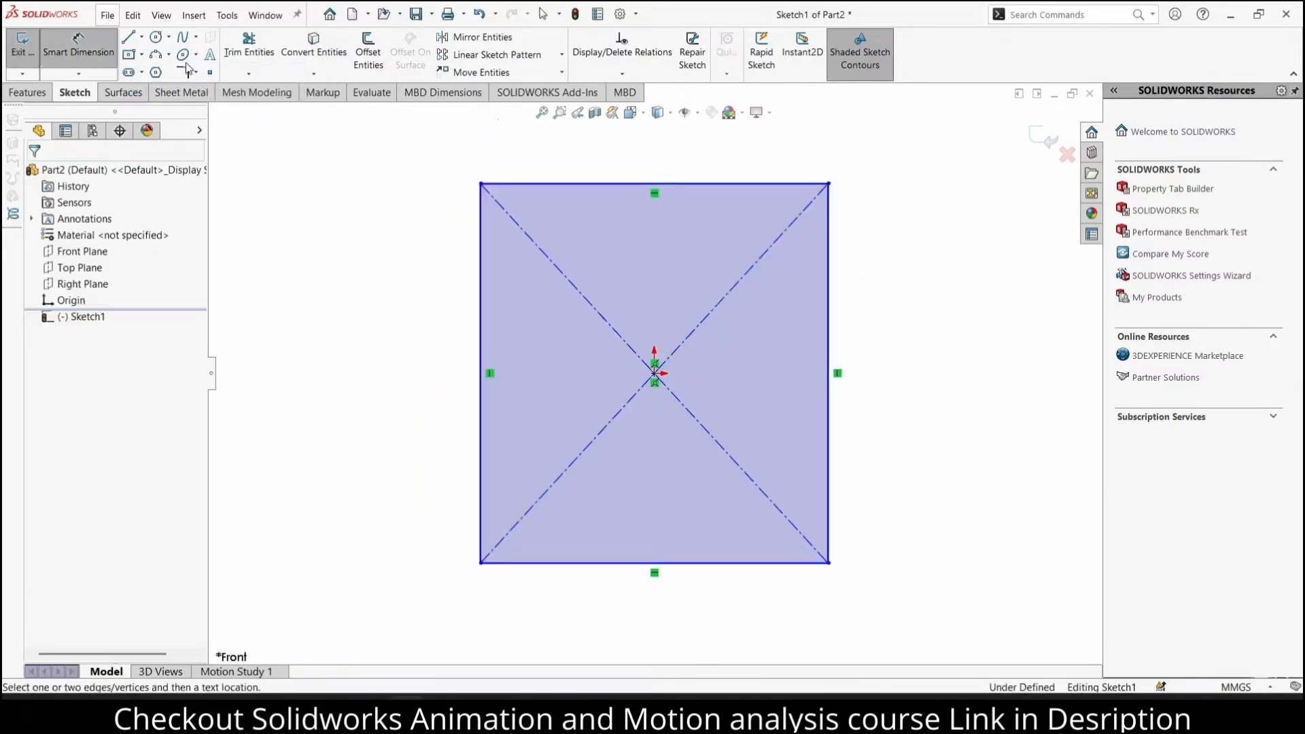
left_click(539, 183)
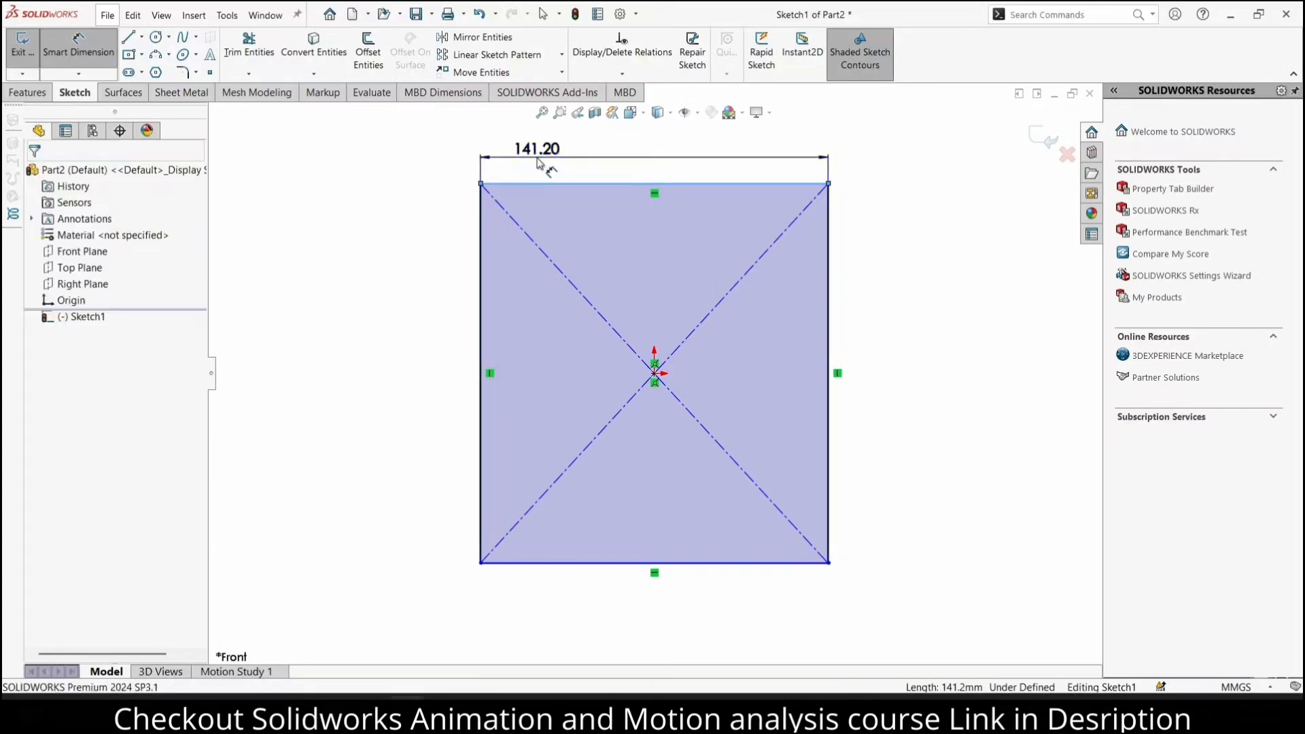
left_click(539, 159)
type("100")
key("Return")
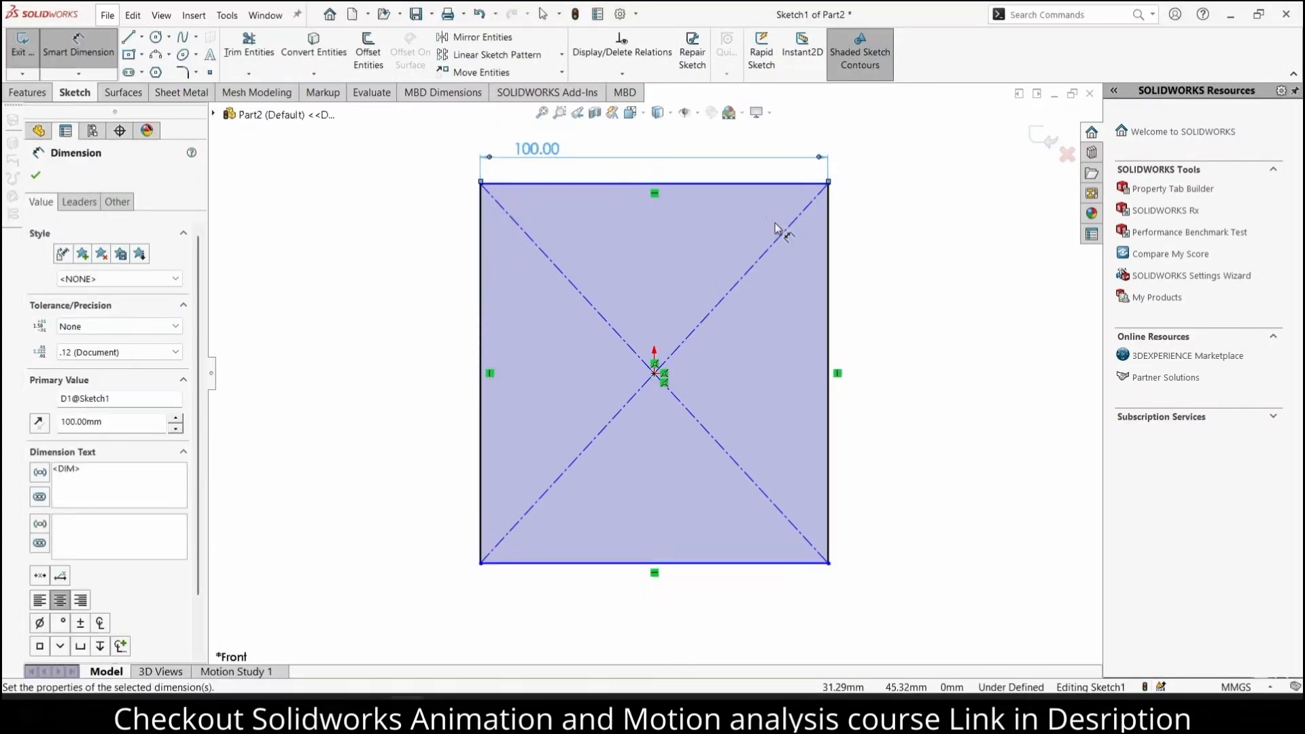
left_click(829, 248)
left_click(884, 263)
type("100")
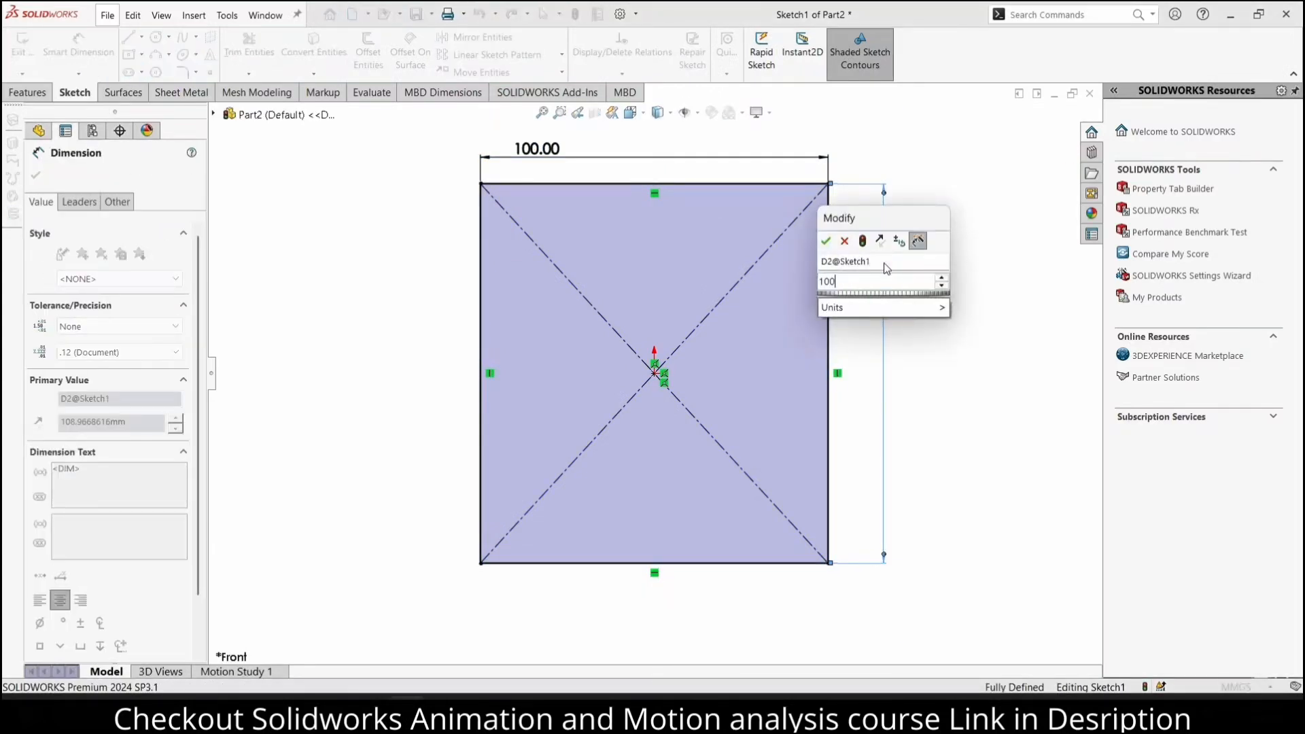
key("Return")
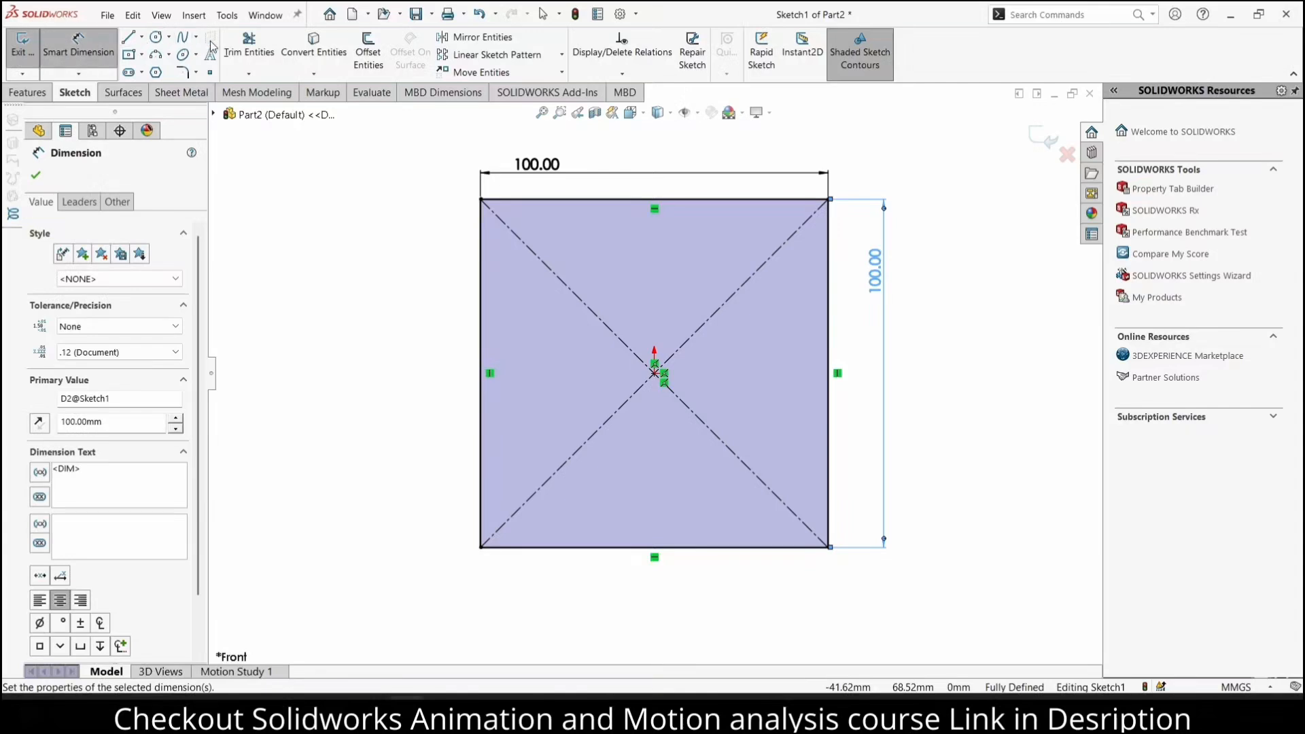
Sketch a second center rectangle about 31 mm wide and 69 mm high inside the square, centred on the origin
left_click(128, 54)
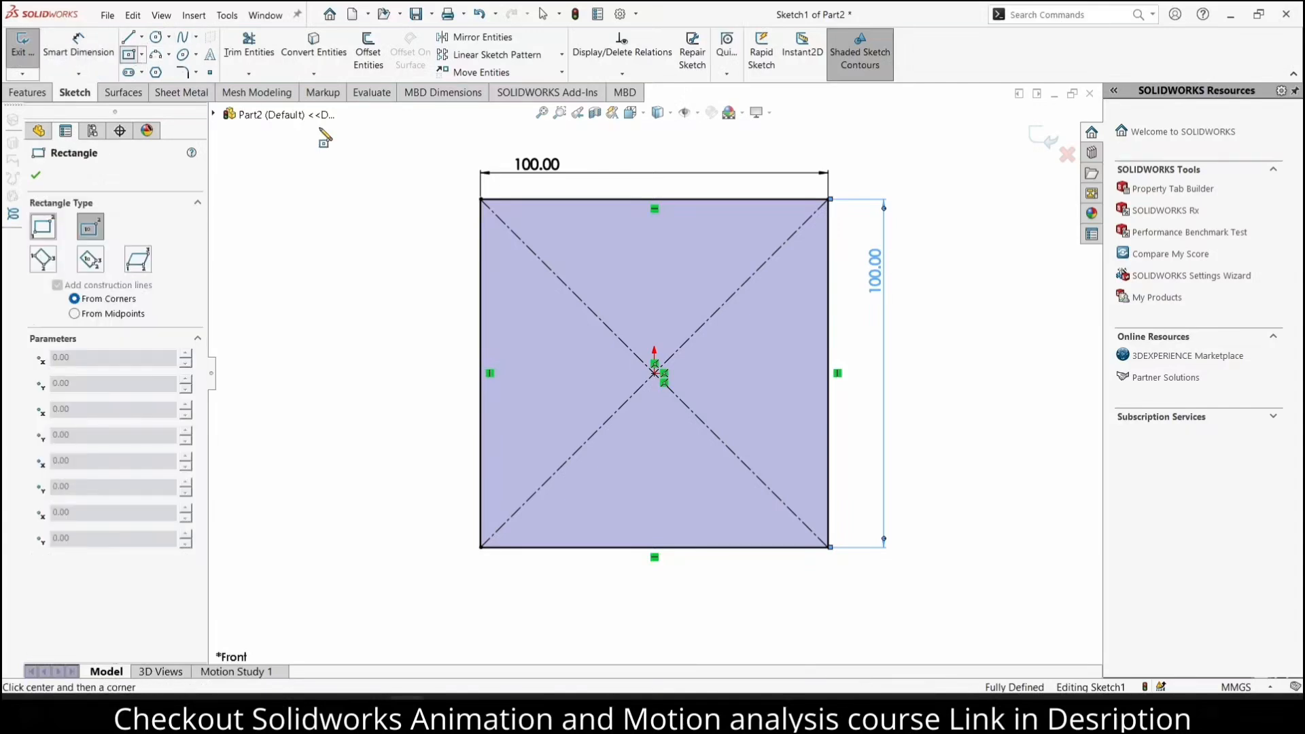
left_click(653, 373)
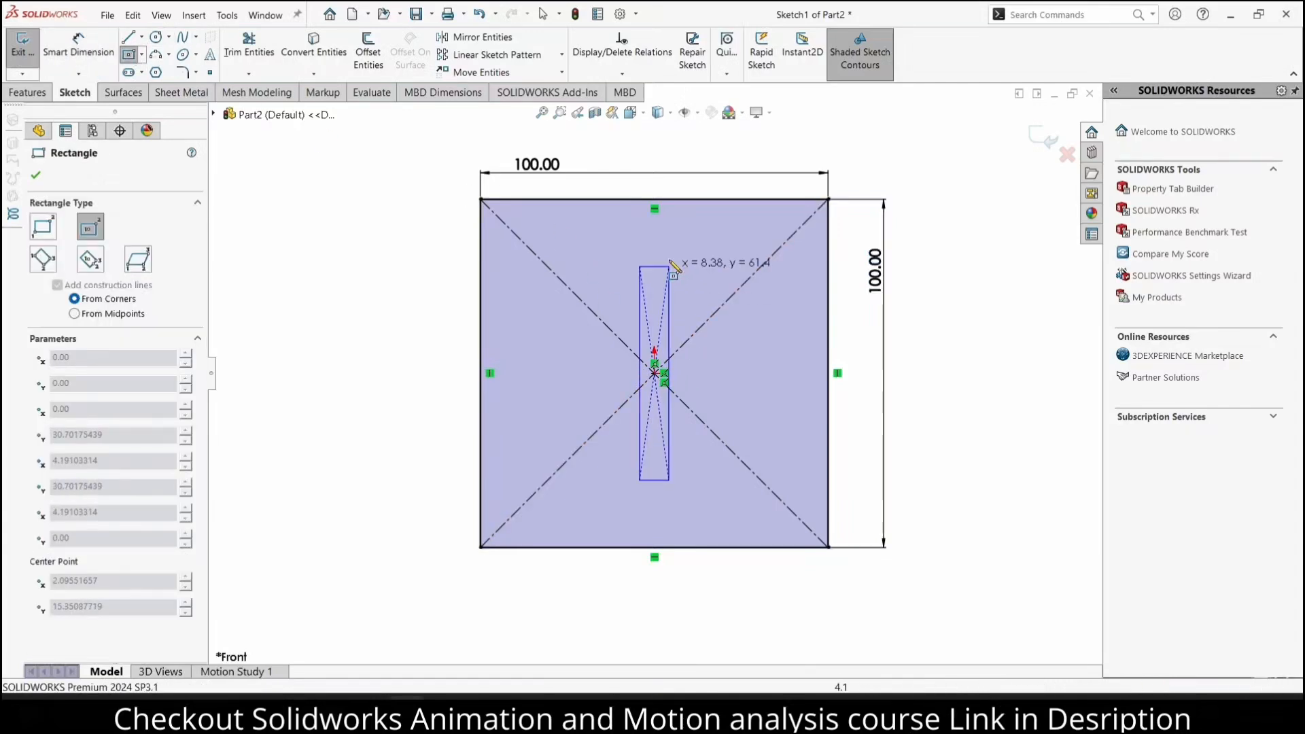
left_click(707, 252)
Dimension the inner rectangle's width and height to 70 mm each
left_click(78, 45)
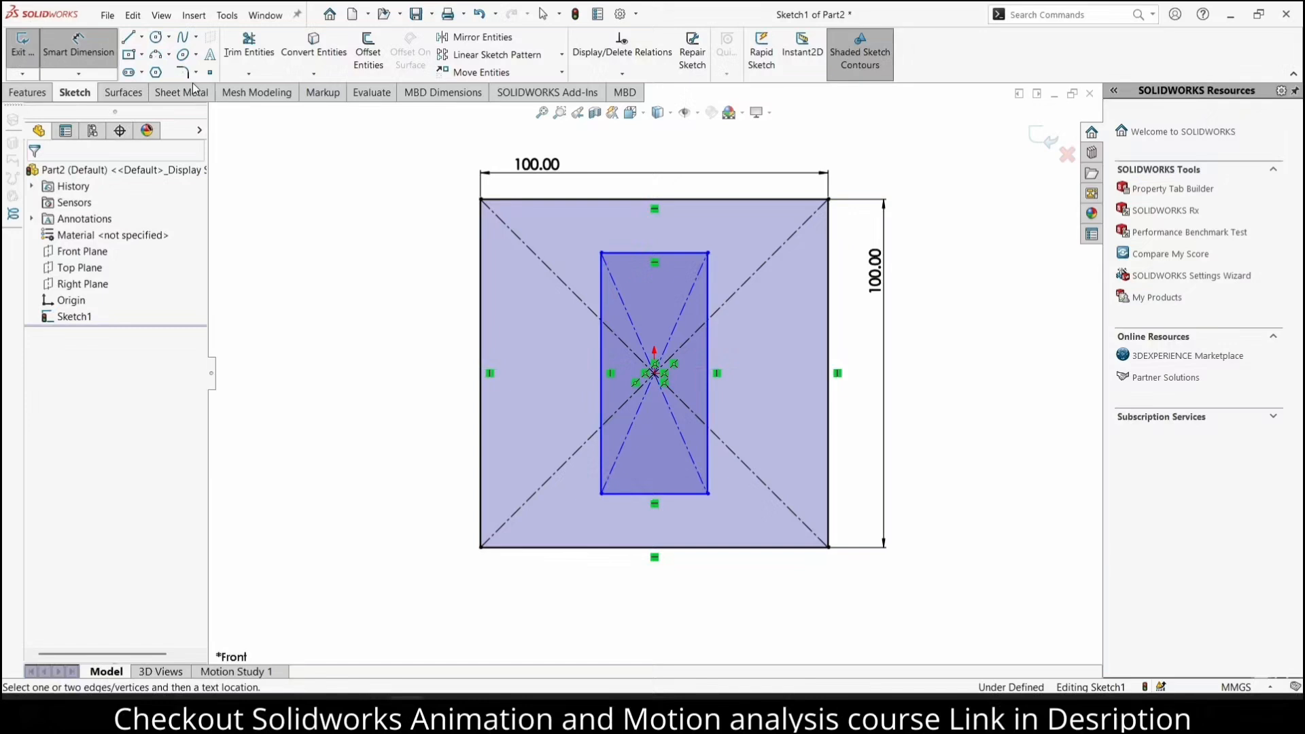
left_click(653, 253)
left_click(649, 233)
type("70")
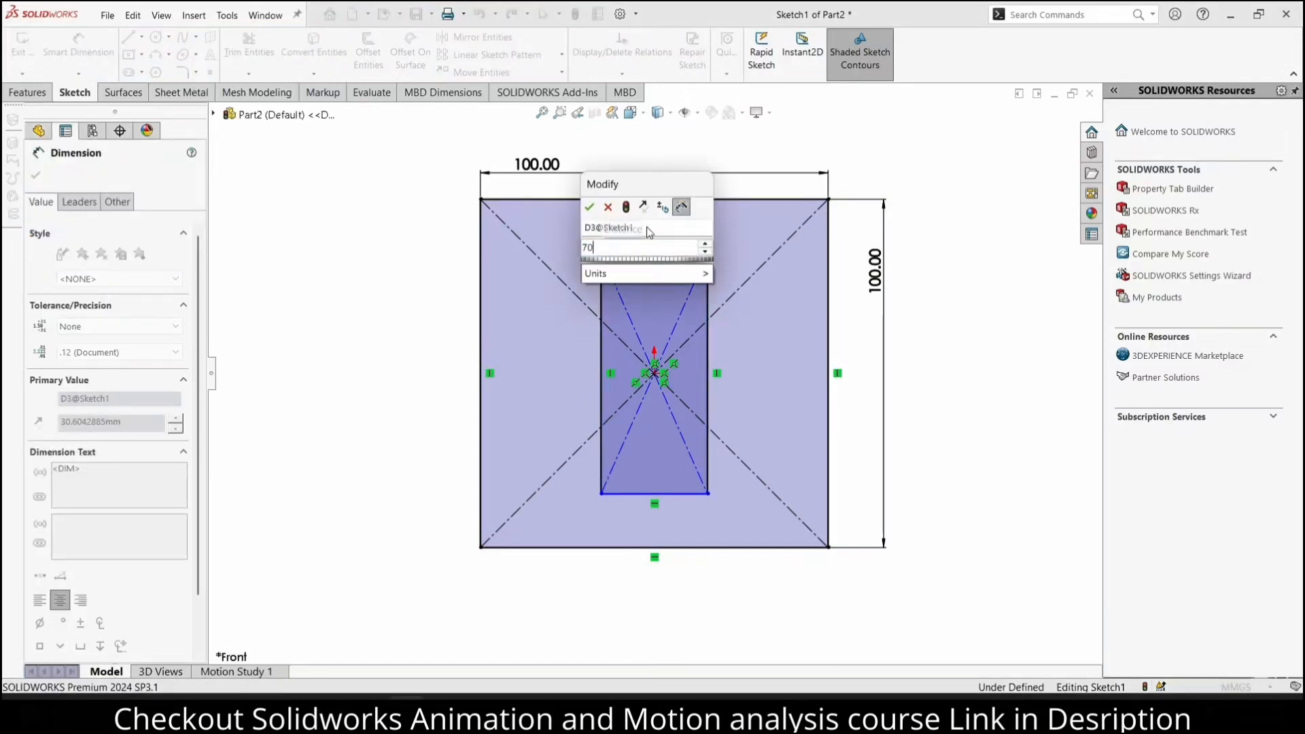
key("Return")
left_click(775, 309)
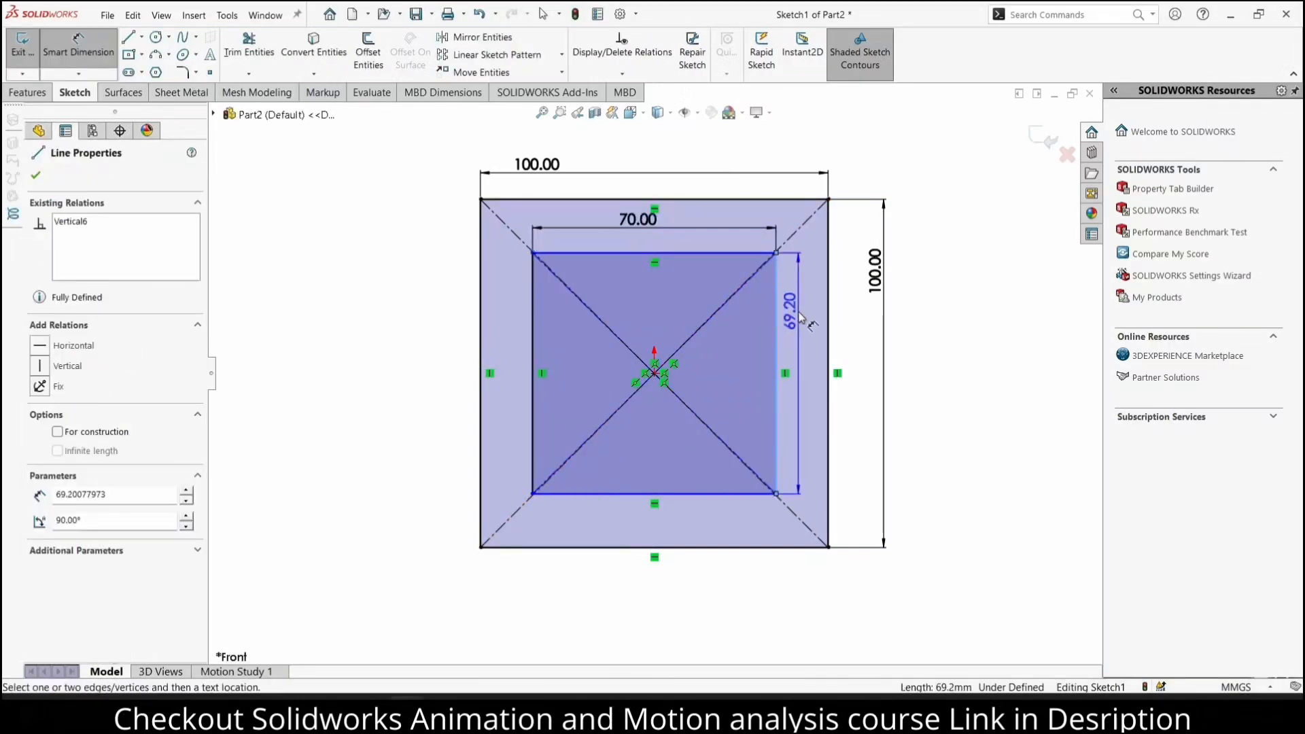
left_click(799, 316)
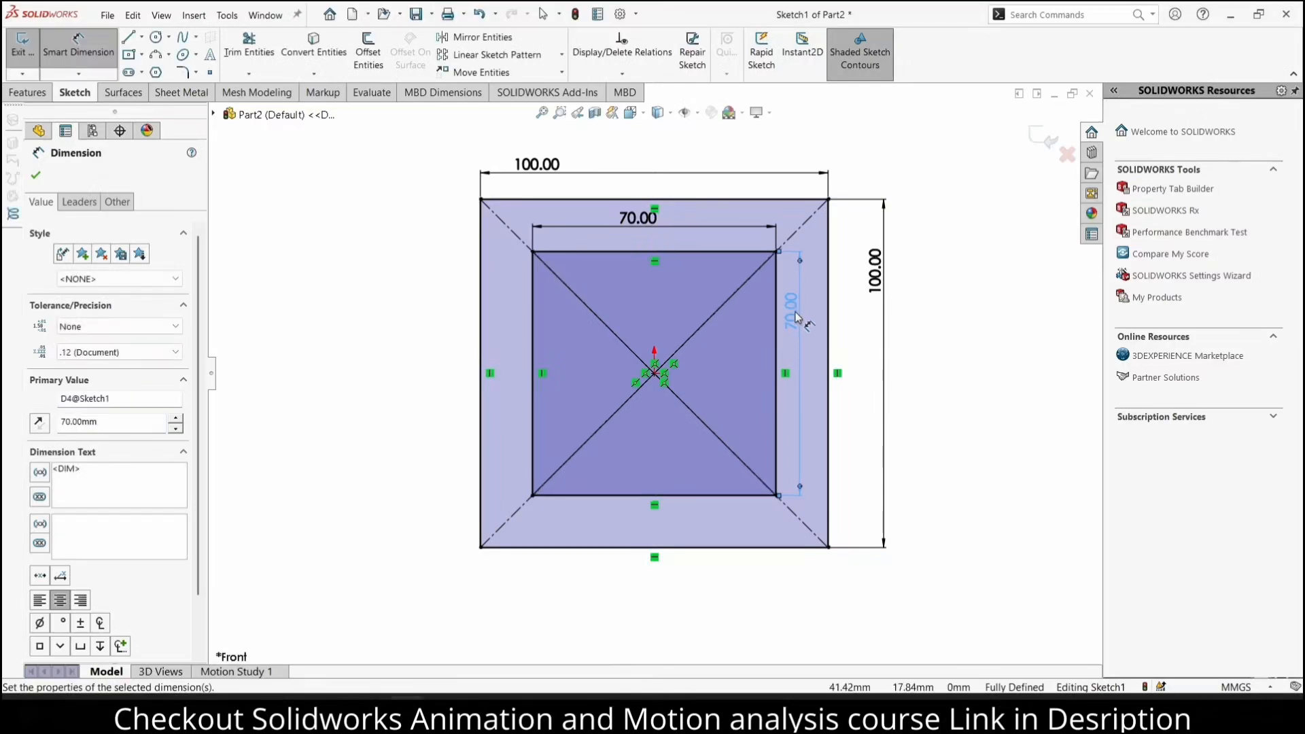
key("Escape")
Convert the four sides of the inner 70 mm square to construction lines
left_click(703, 252)
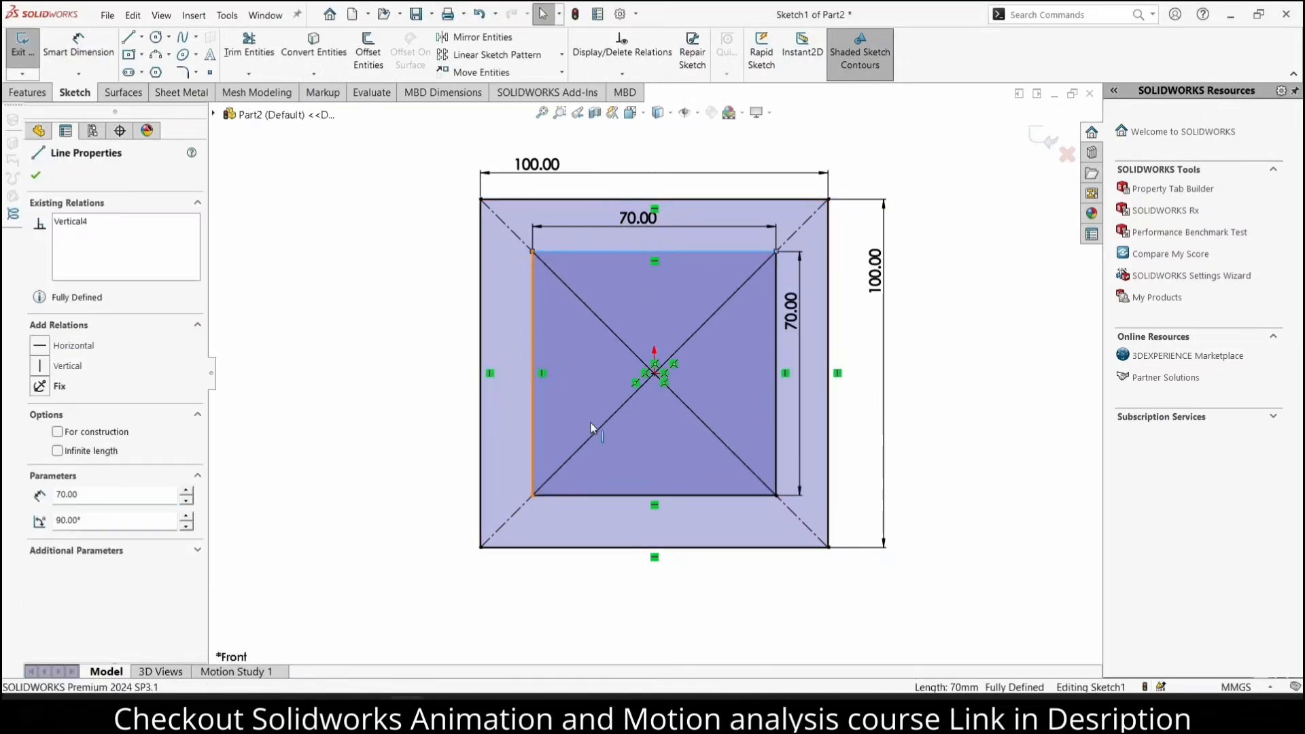
left_click(533, 408, "ctrl")
left_click(676, 495, "ctrl")
left_click(776, 426, "ctrl")
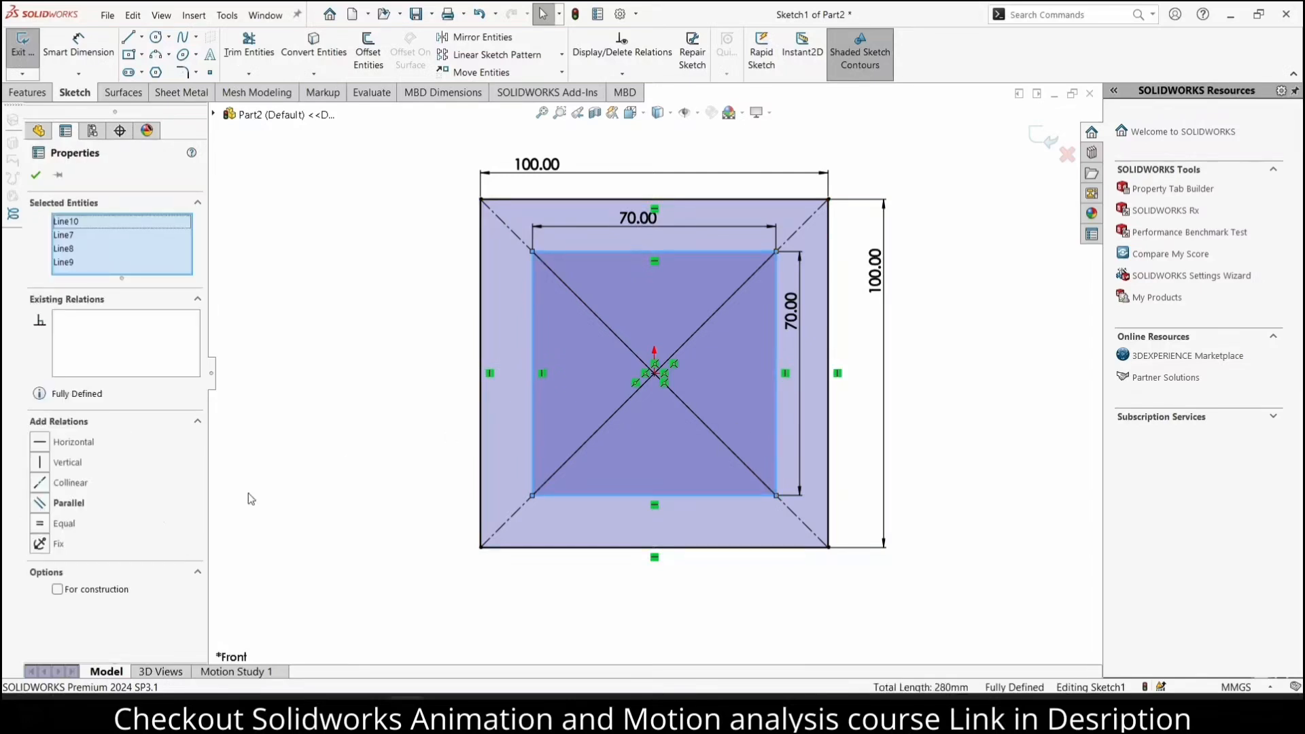
left_click(58, 589)
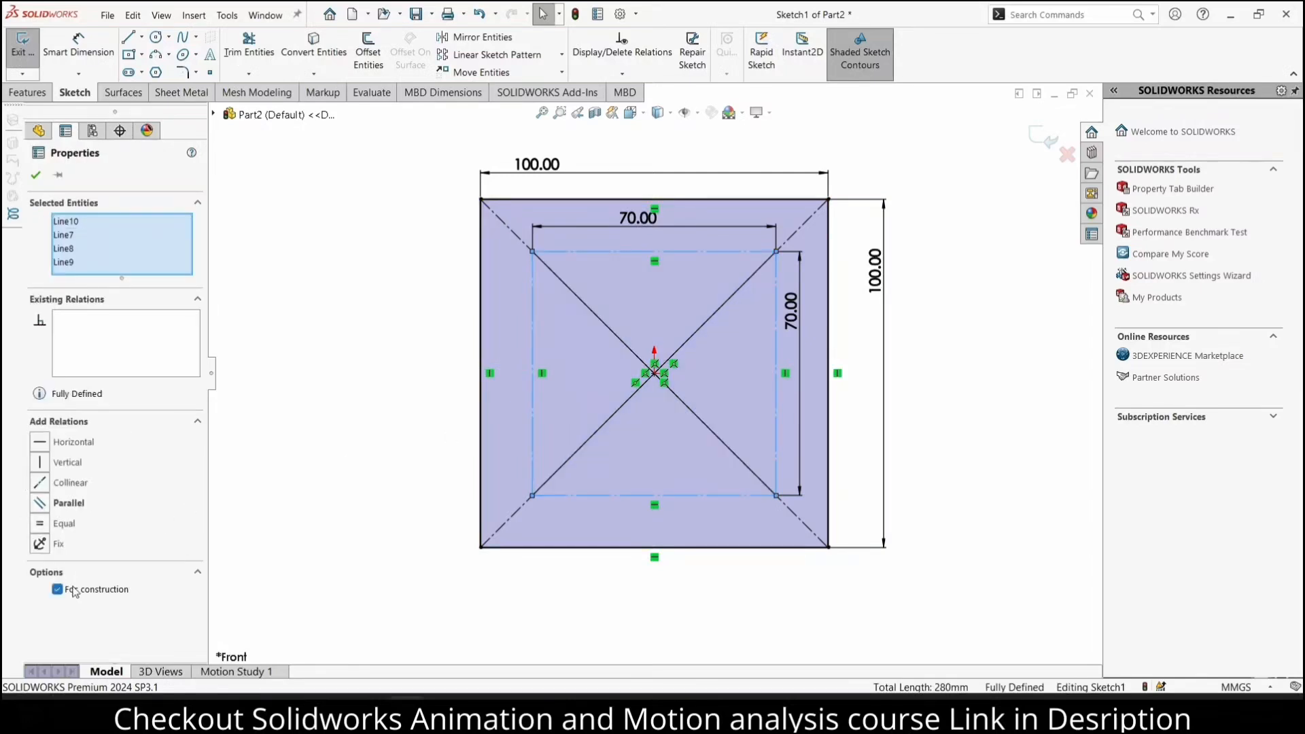
left_click(37, 176)
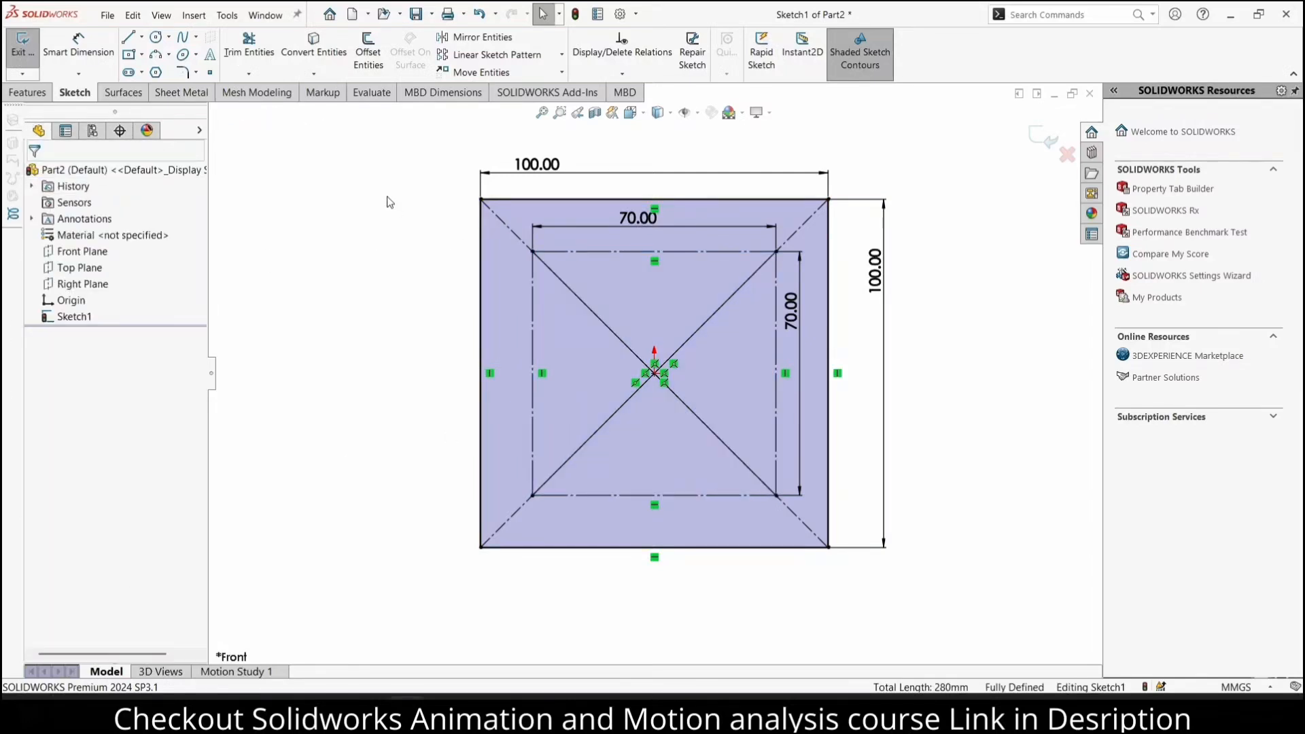
Sketch a circle of about 4 mm radius on the diagonal near the upper-left outer corner and one of about 5.8 mm radius on the inner square's upper-right corner
left_click(155, 37)
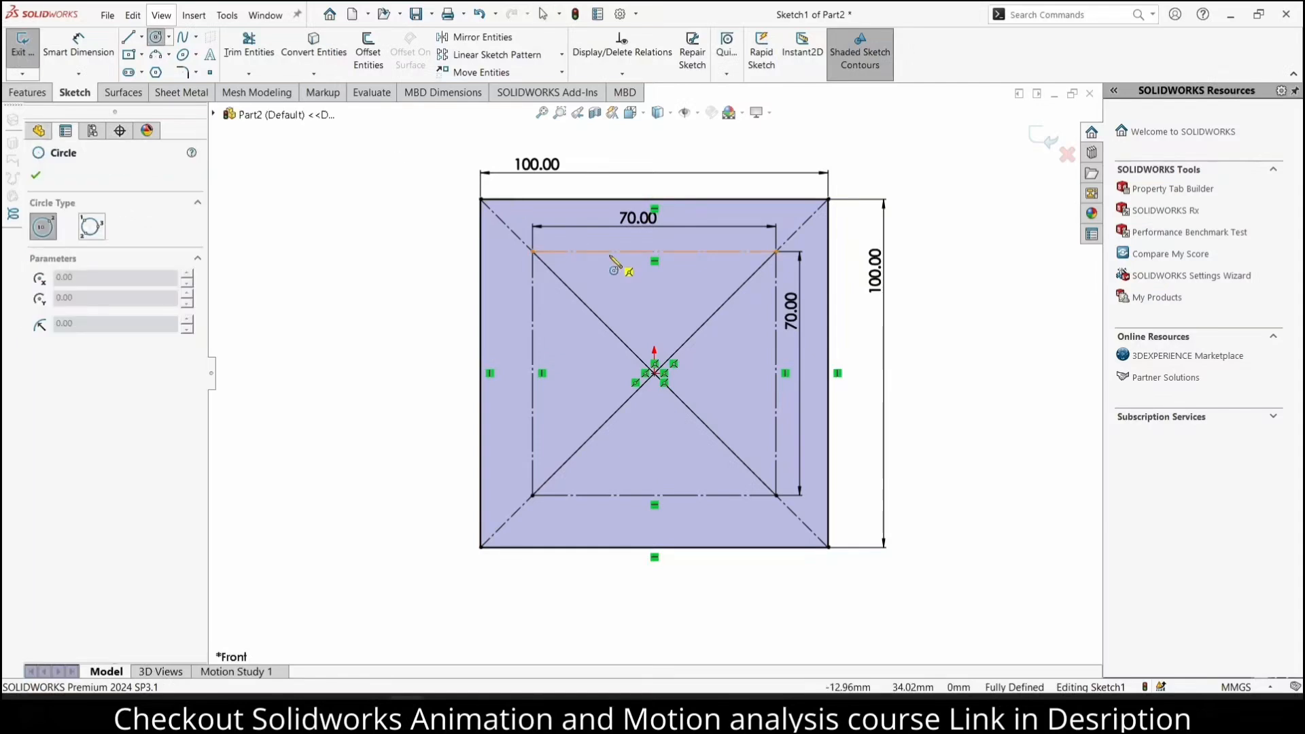
left_click_drag(504, 222, 516, 223)
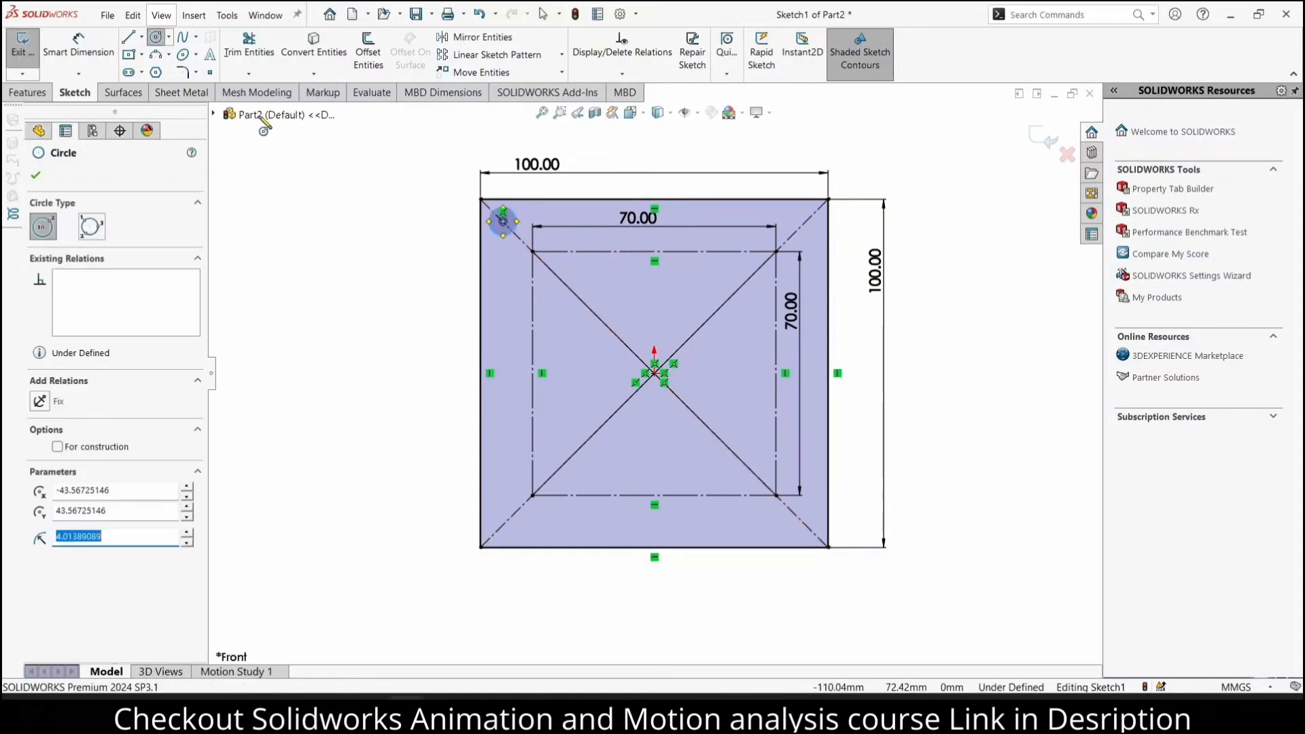
left_click_drag(775, 252, 789, 266)
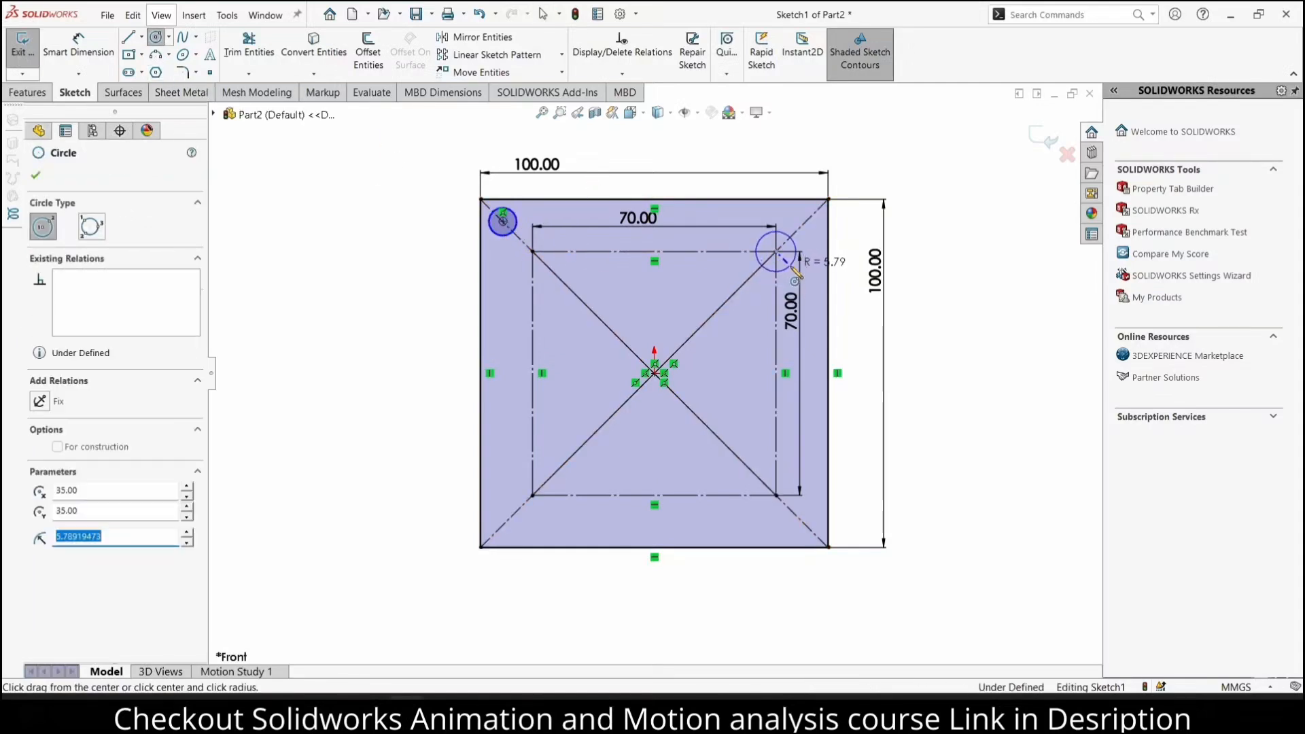
Dimension the diameters of both circles to 5 mm
left_click(78, 48)
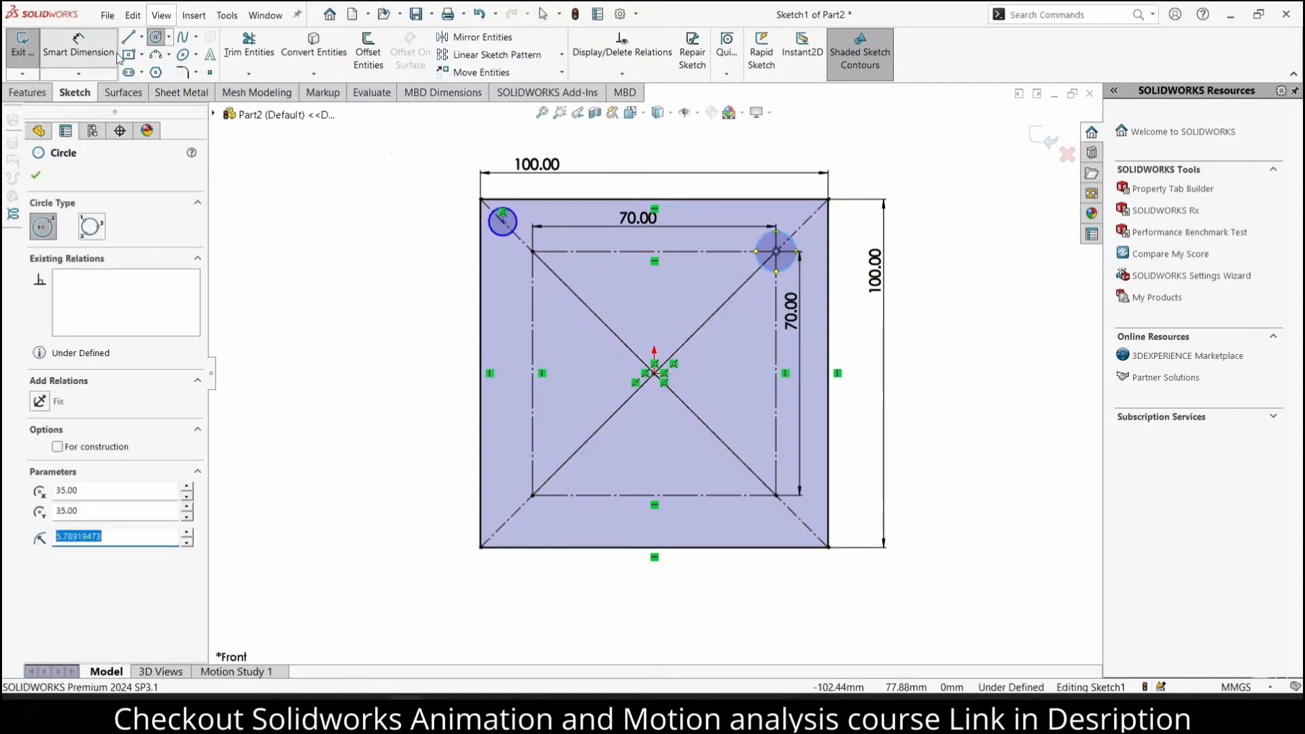
left_click(509, 216)
left_click(383, 221)
type("5")
key("Return")
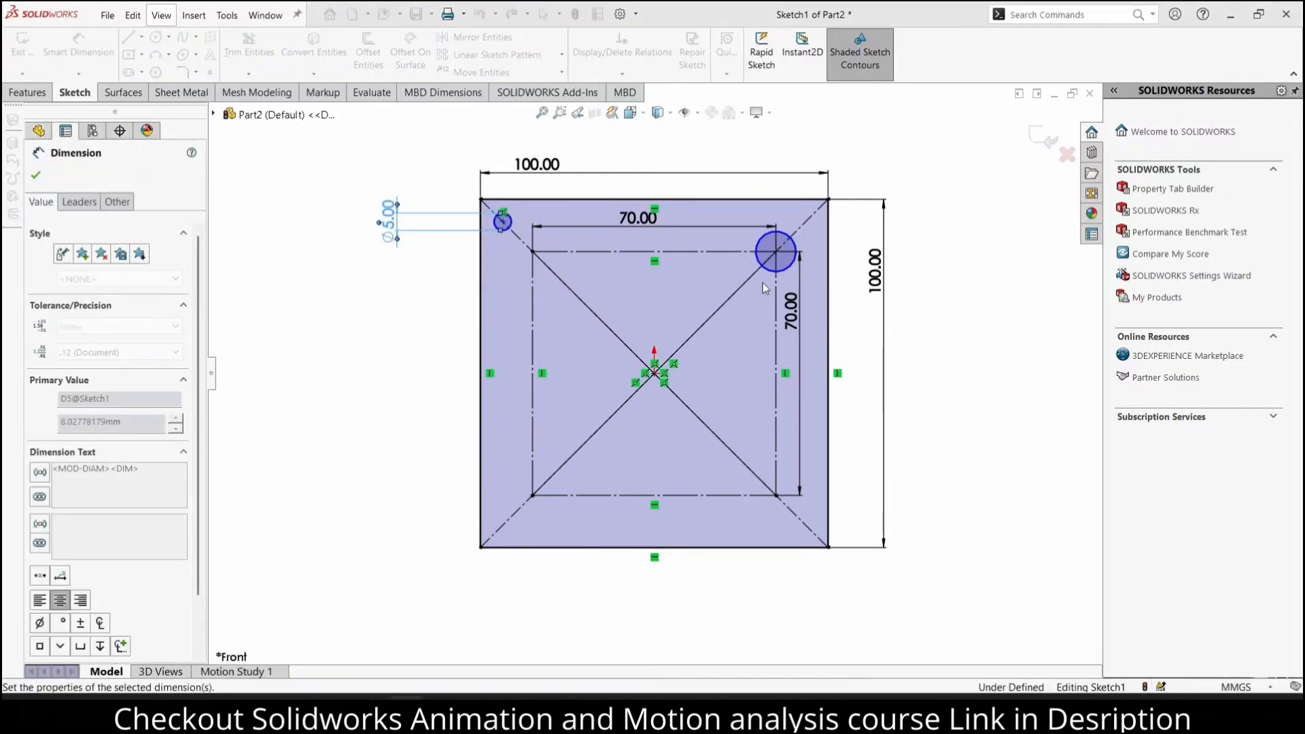
left_click(788, 236)
left_click(958, 262)
type("5")
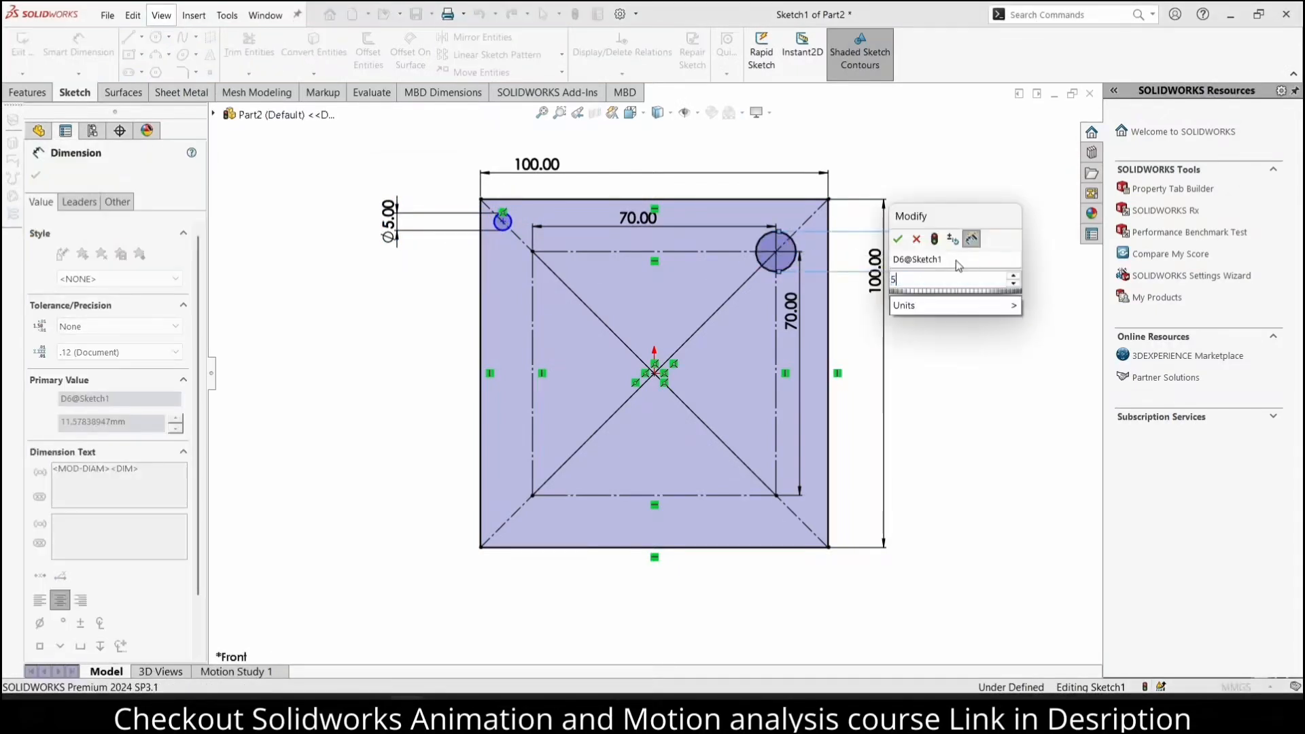
key("Return")
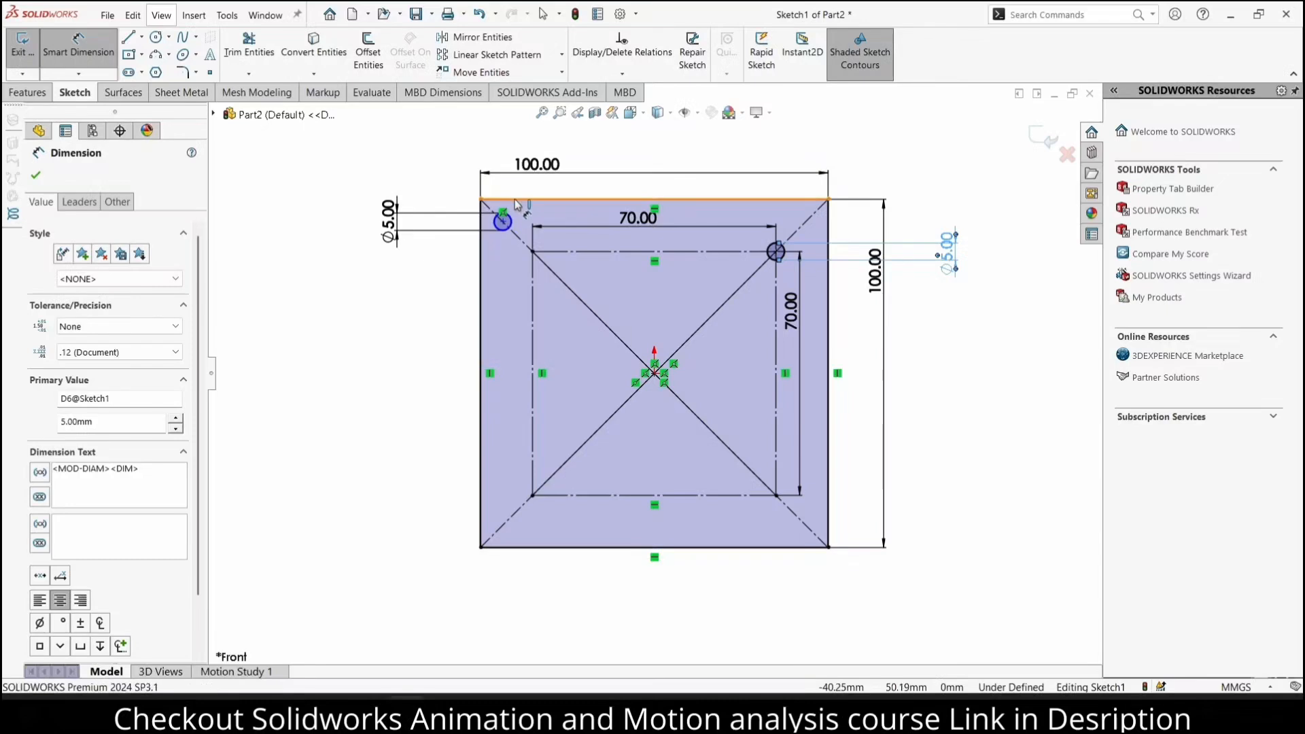
Dimension the upper-left circle's centre 5 mm below the outer square's top edge
left_click(517, 201)
left_click(504, 213)
left_click(432, 195)
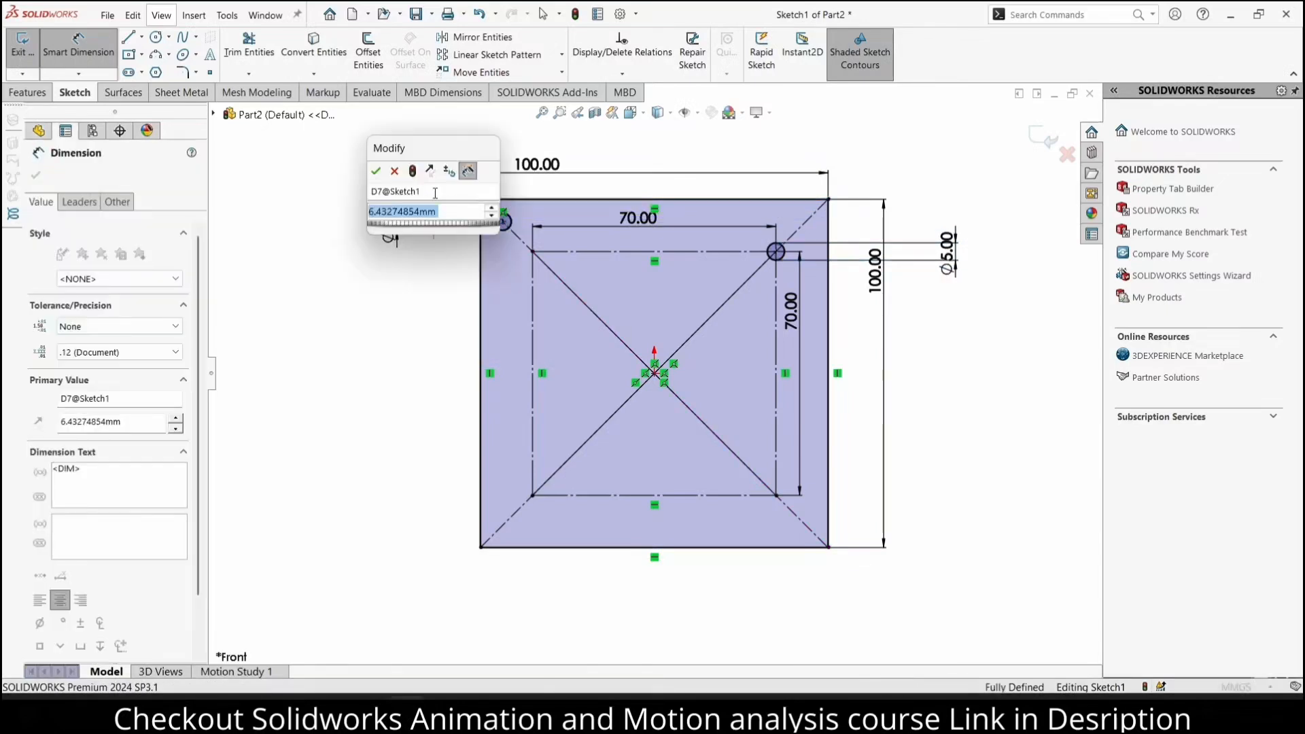
type("5")
key("Return")
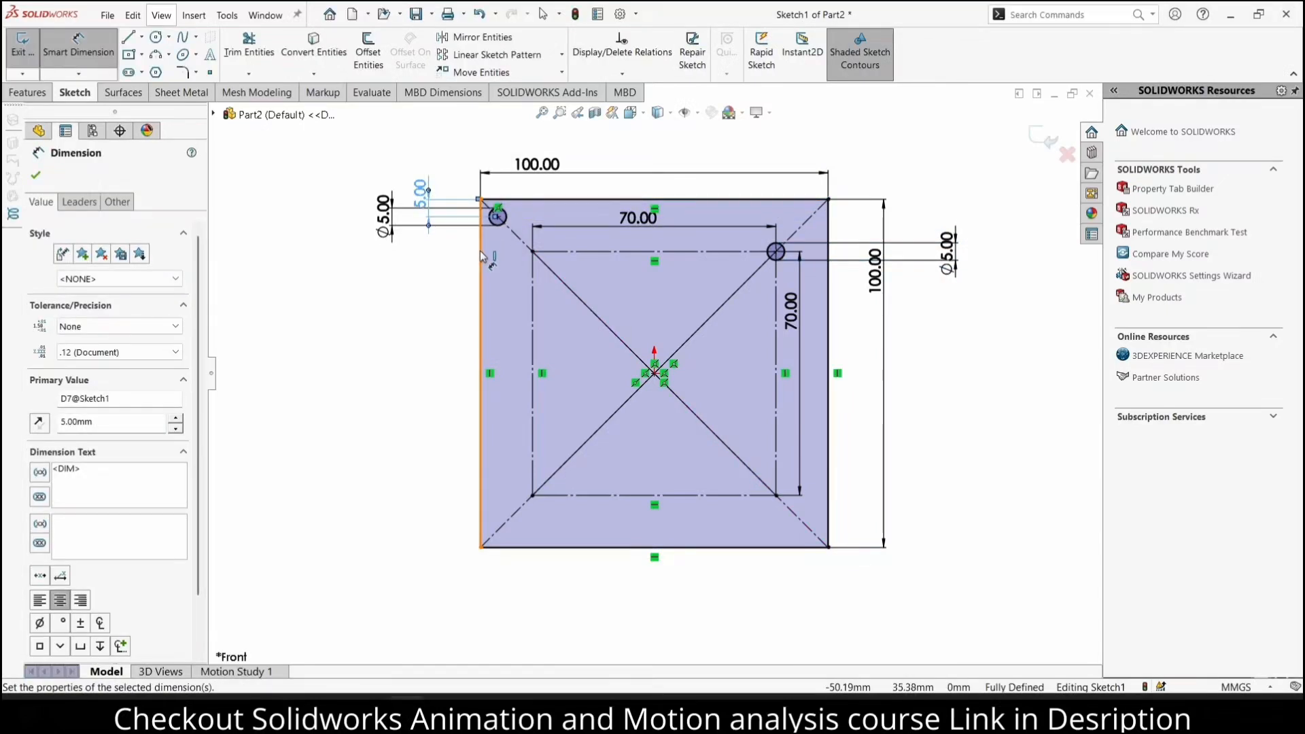
left_click(482, 256)
left_click(498, 218)
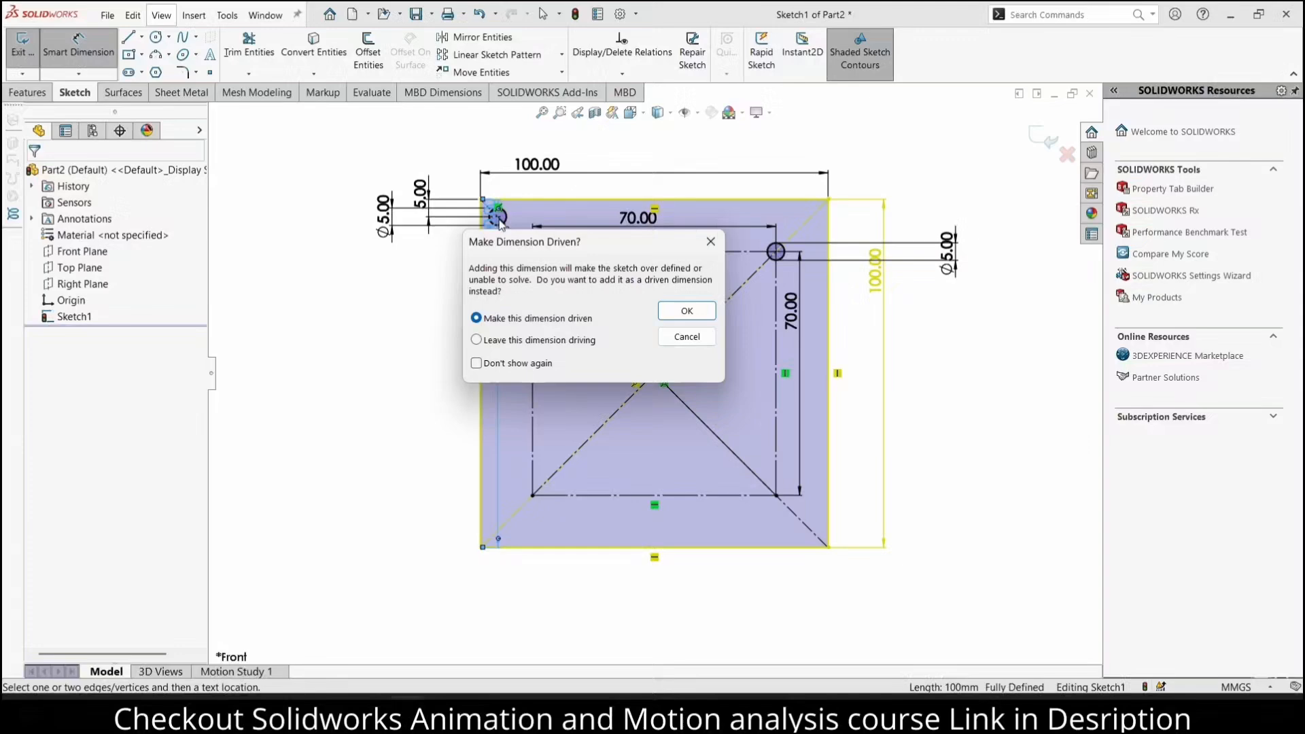
left_click(710, 242)
Add a driven dimension between the upper-left circle's centre and the outer square's left edge
left_click(498, 218)
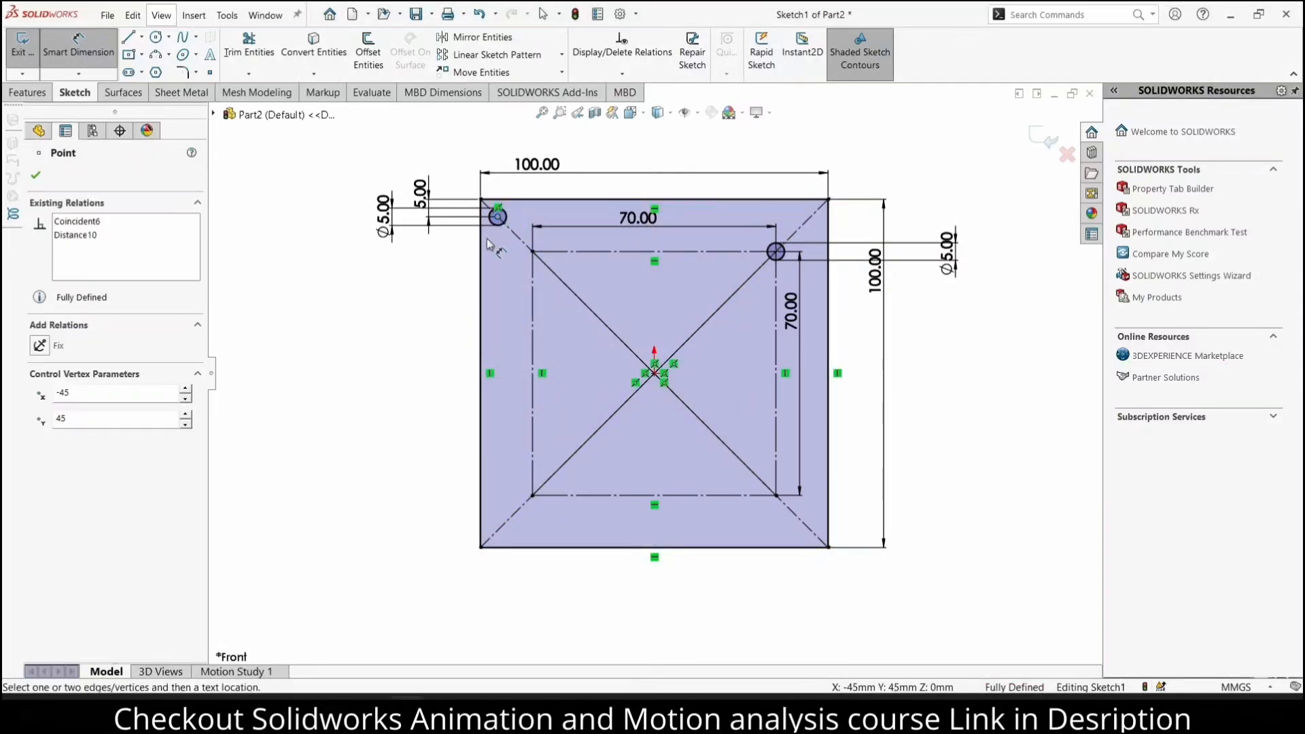
left_click(482, 248)
left_click(494, 269)
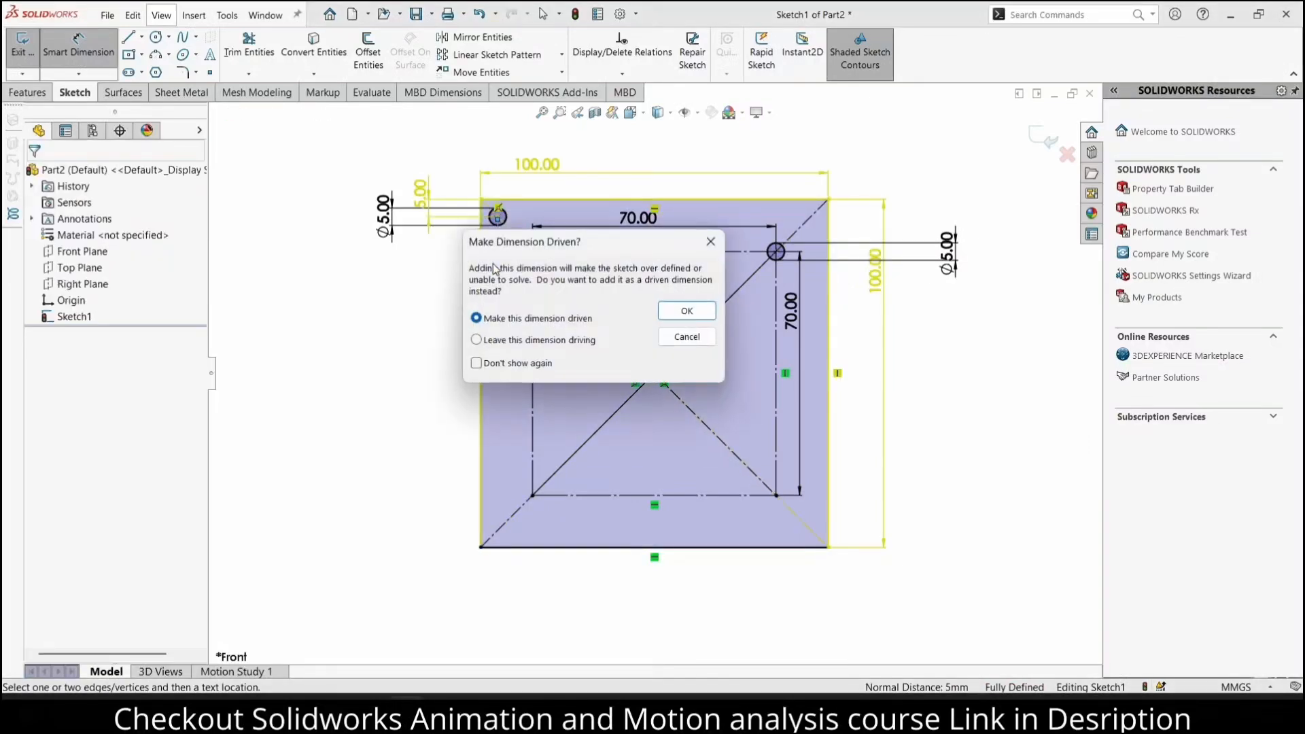
left_click(675, 312)
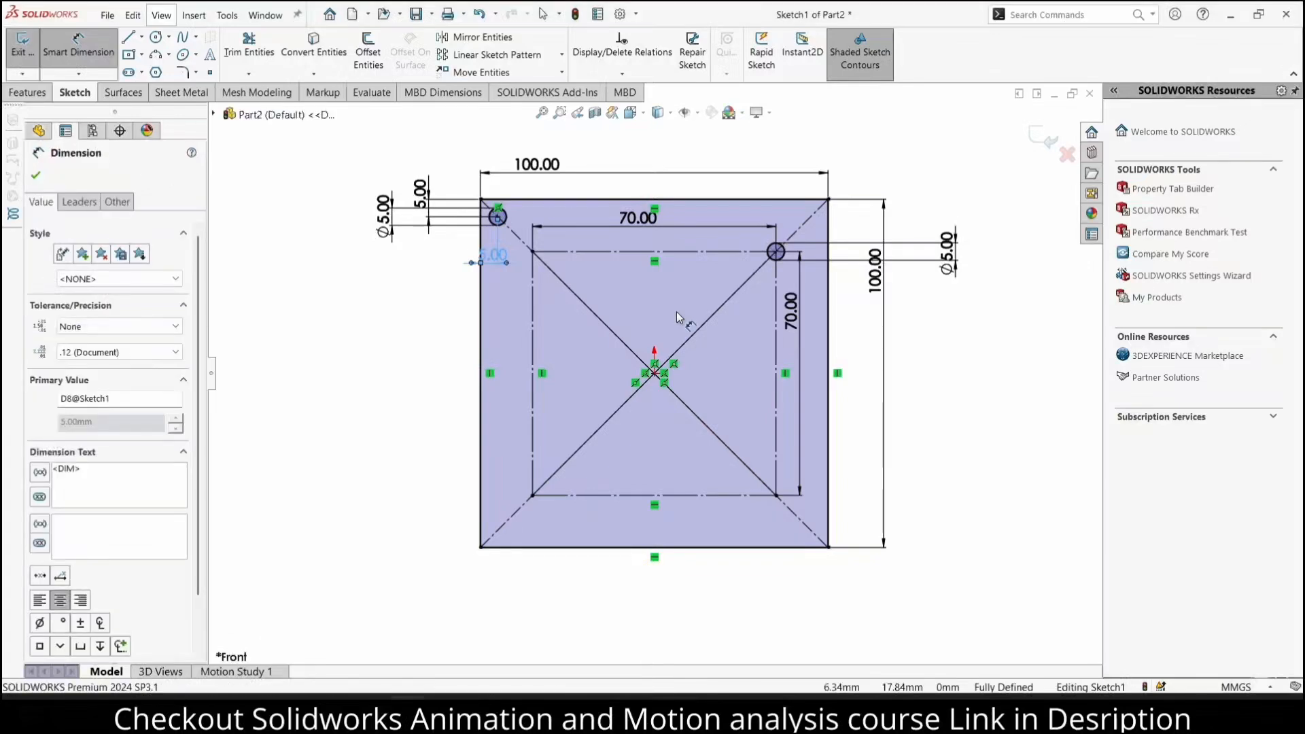
Extrude the sketch as a blind boss with a depth of 5 mm
left_click(27, 92)
left_click(30, 48)
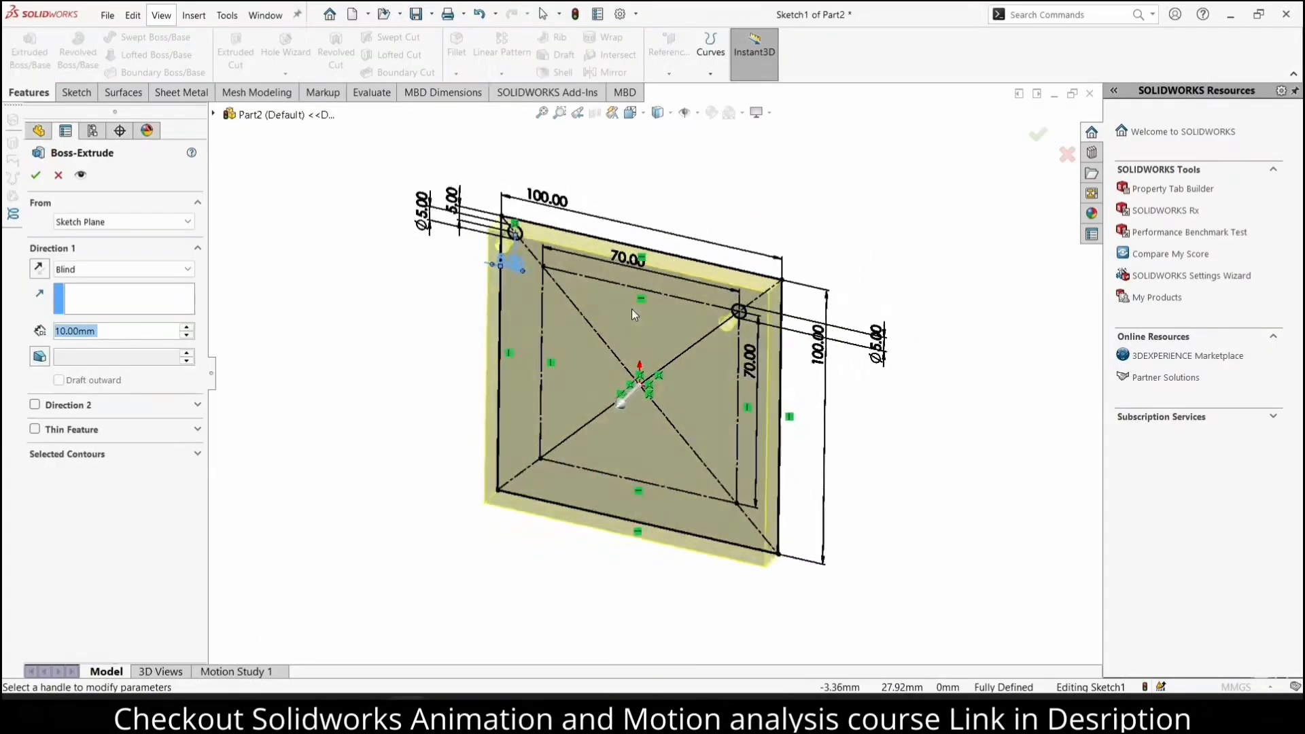
type("5")
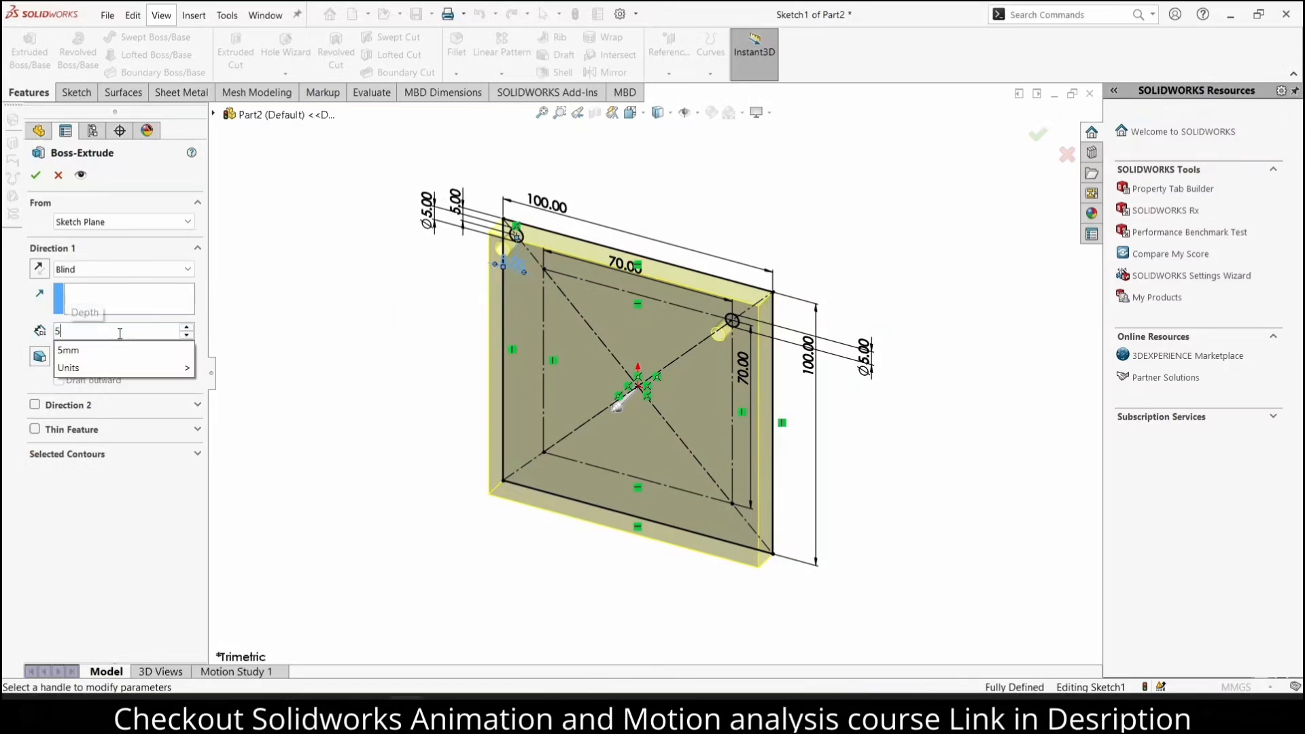
key("Return")
left_click(35, 175)
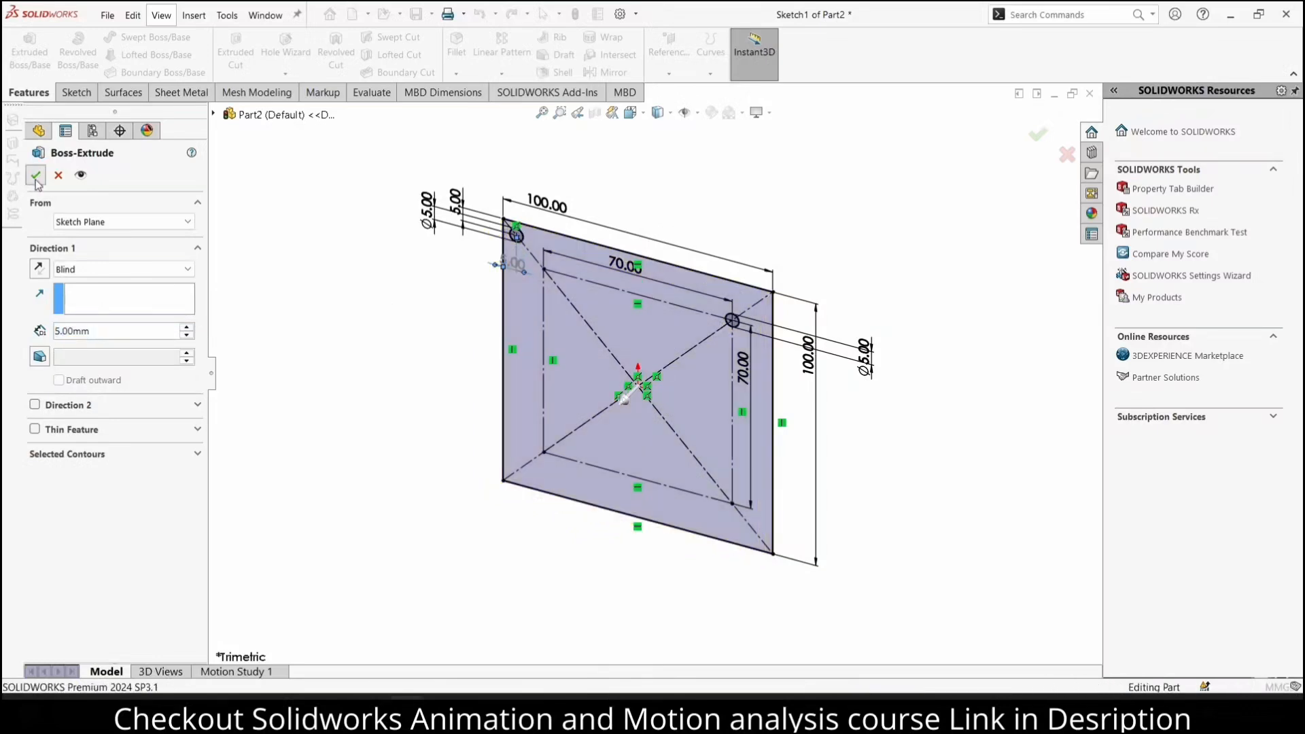
Save the part as "Toggler Door1" in a new folder named "Solidworks File" inside Downloads
middle_click_drag(421, 299, 550, 264)
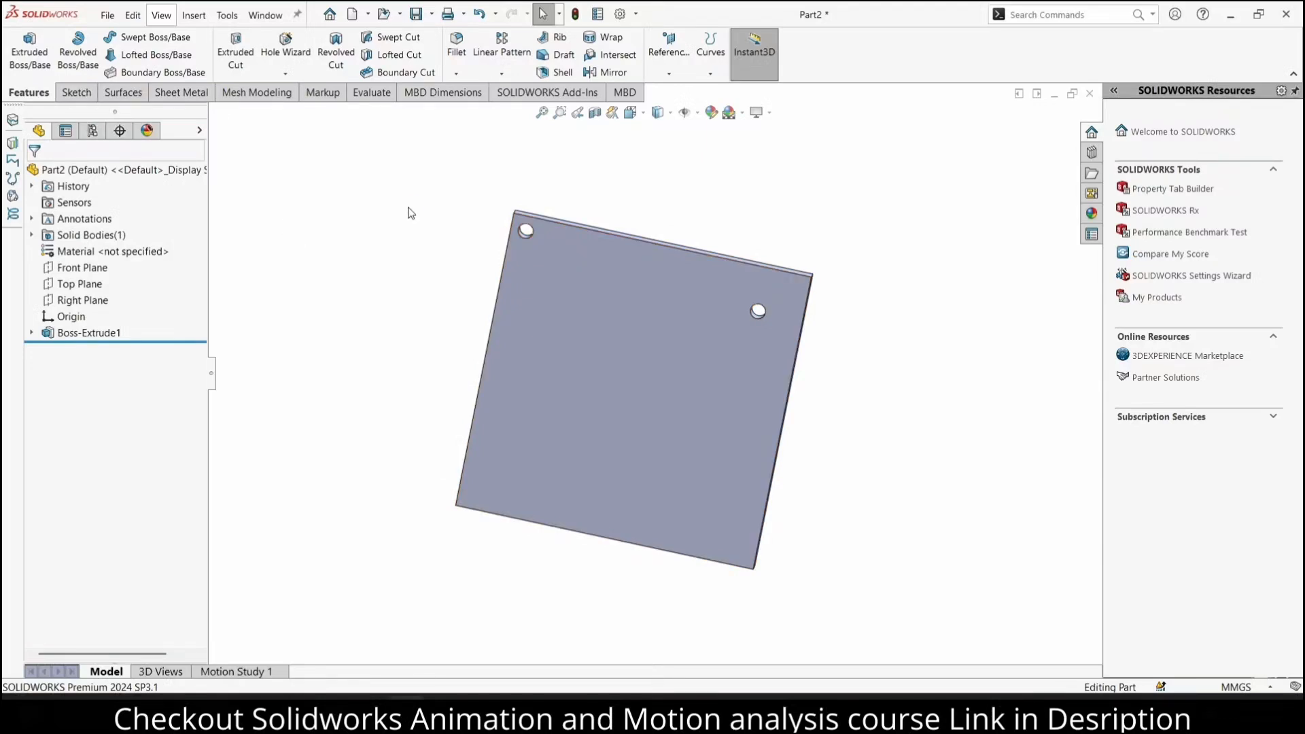
key("ctrl+s")
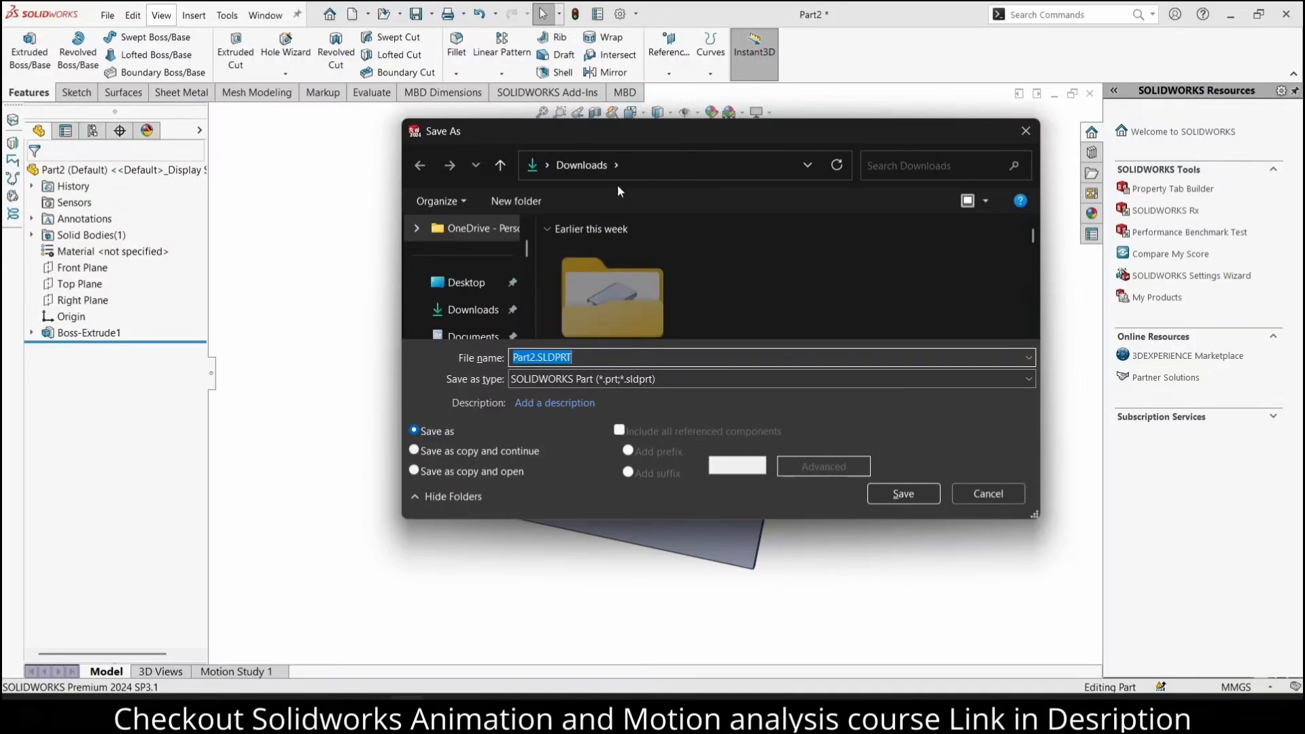
left_click(496, 206)
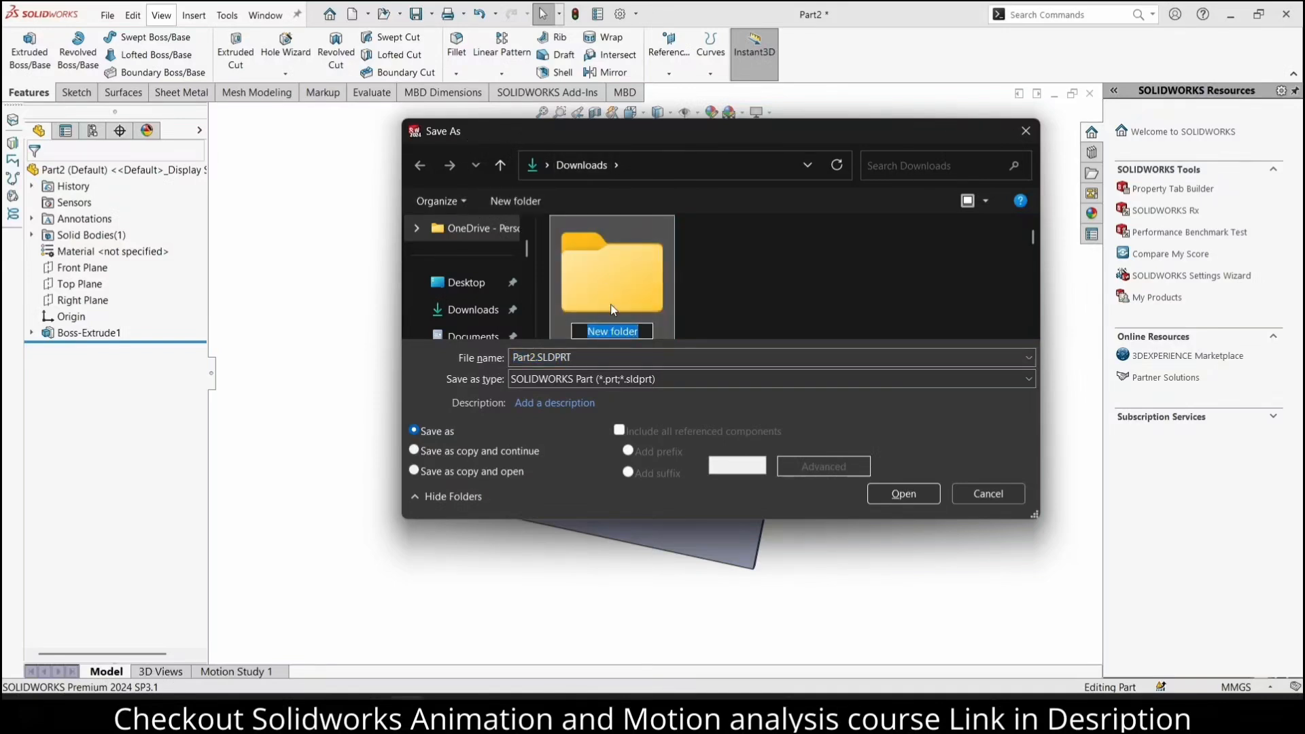
type("dol")
double_click(611, 307)
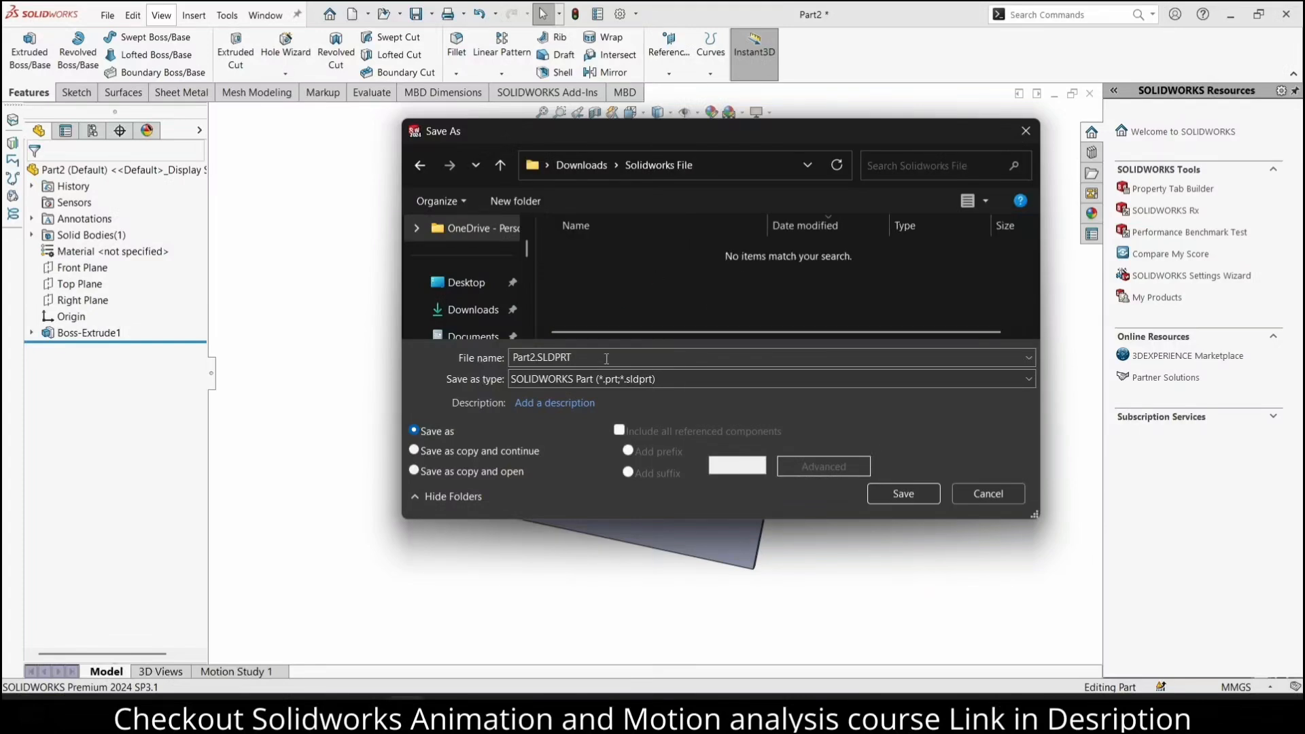
type("Toggler Door1")
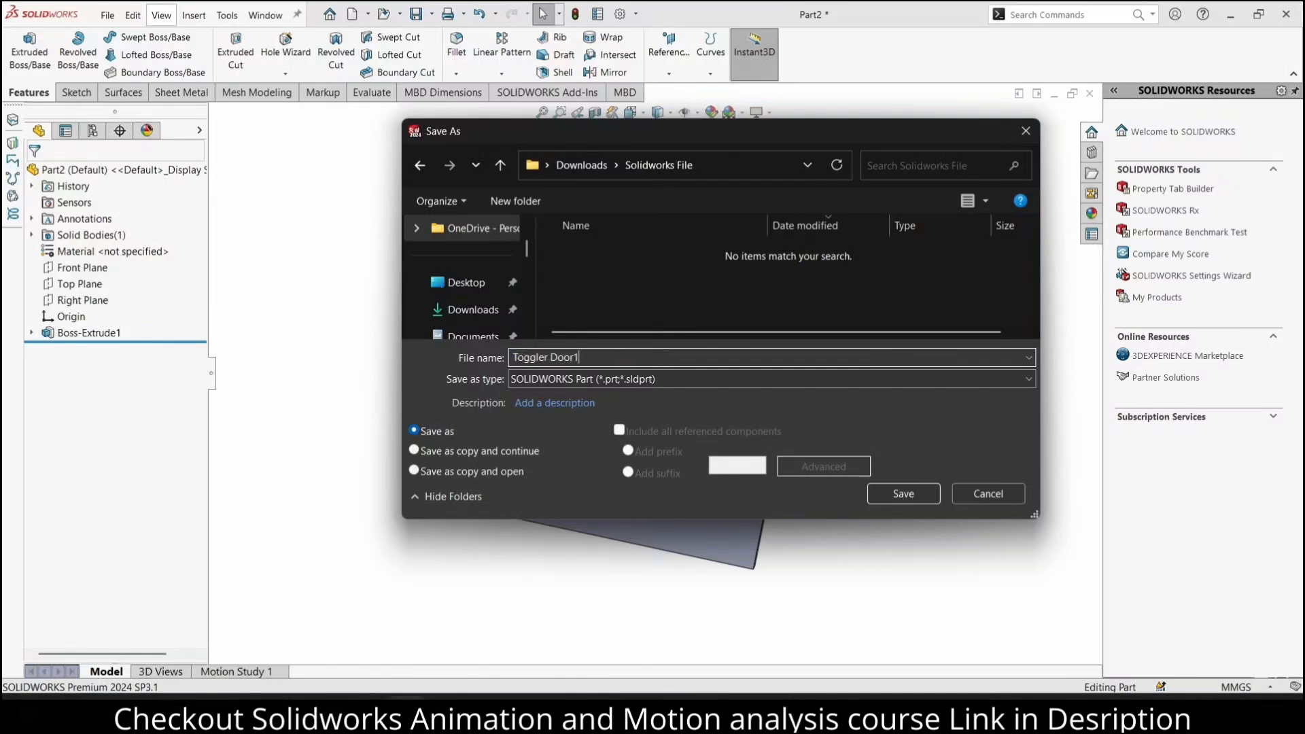
left_click(888, 487)
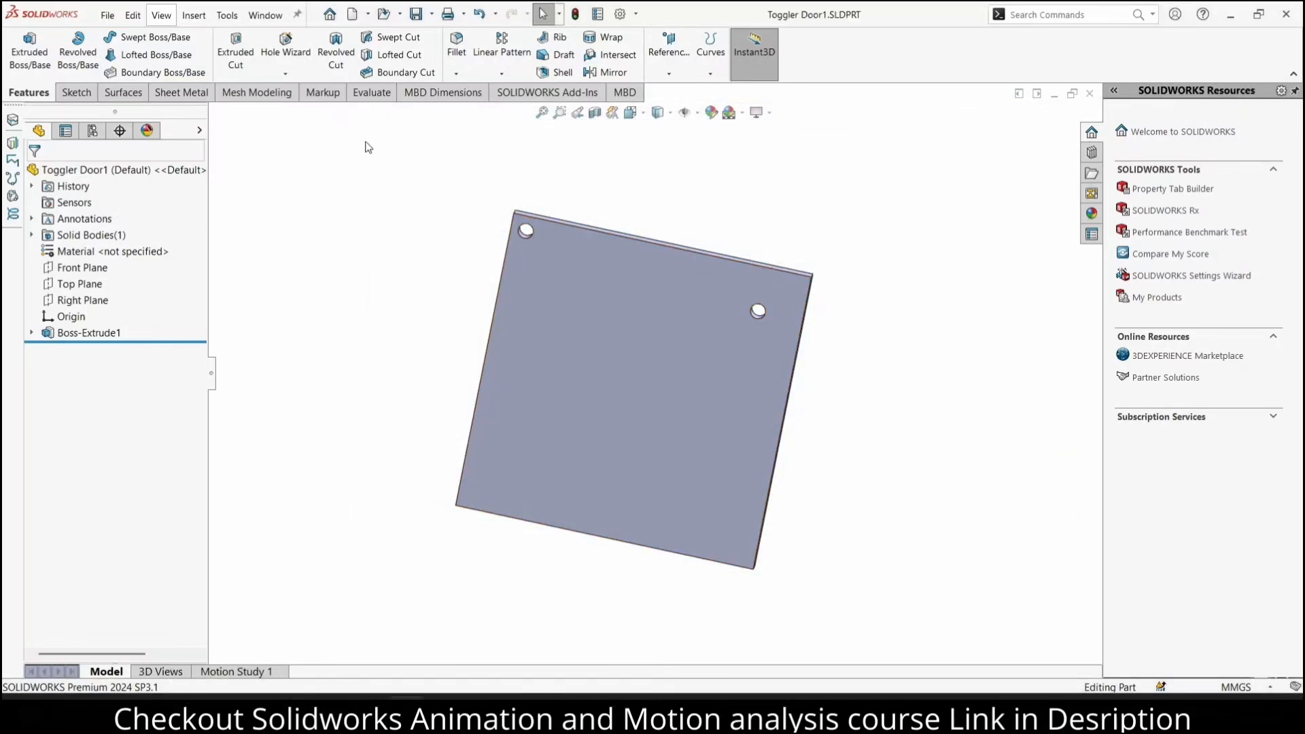
Create a new part document and change its scene to a plain white background
left_click(108, 15)
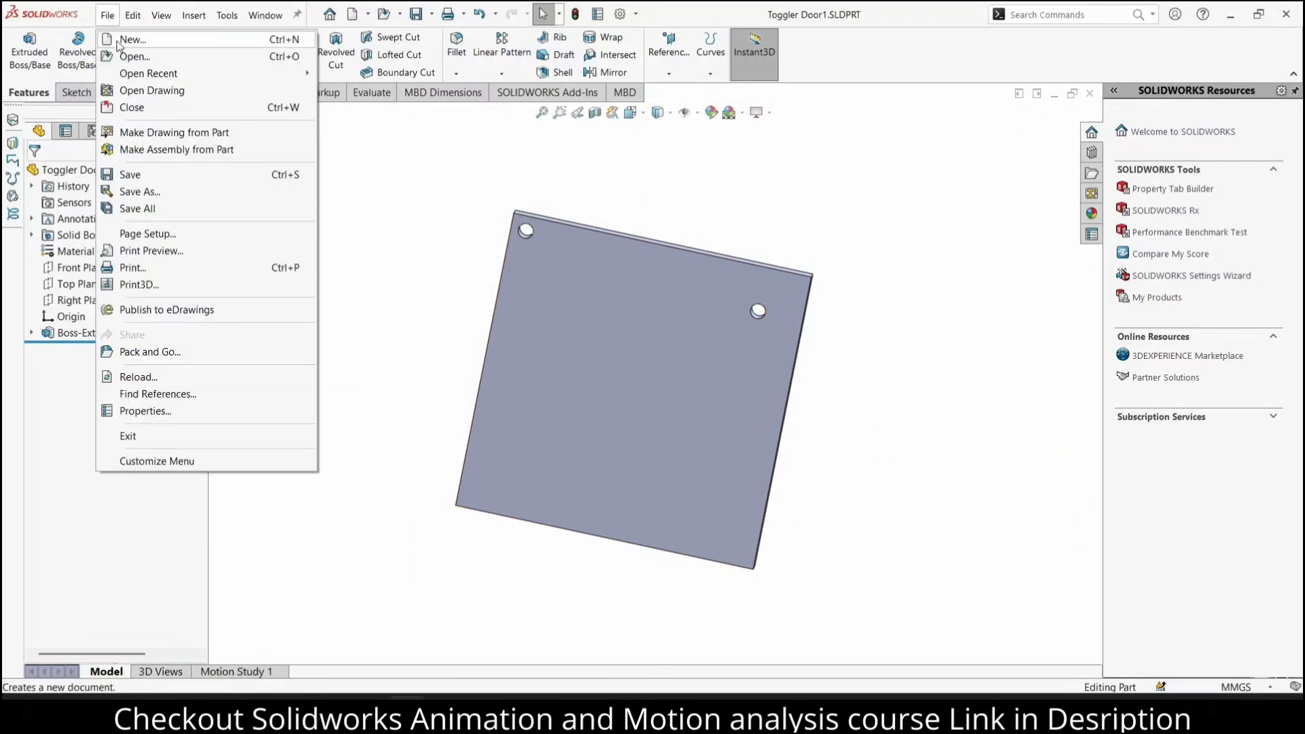
left_click(129, 39)
left_click(549, 532)
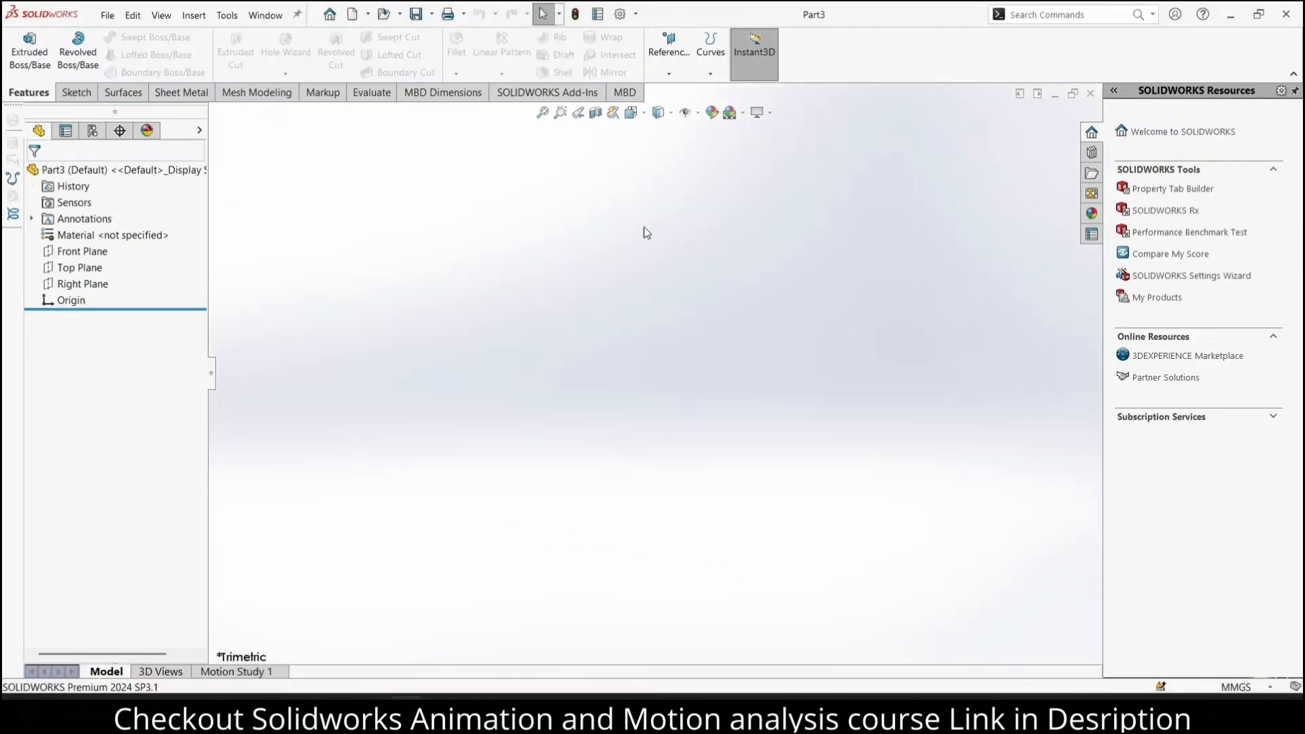
left_click(729, 112)
left_click(754, 149)
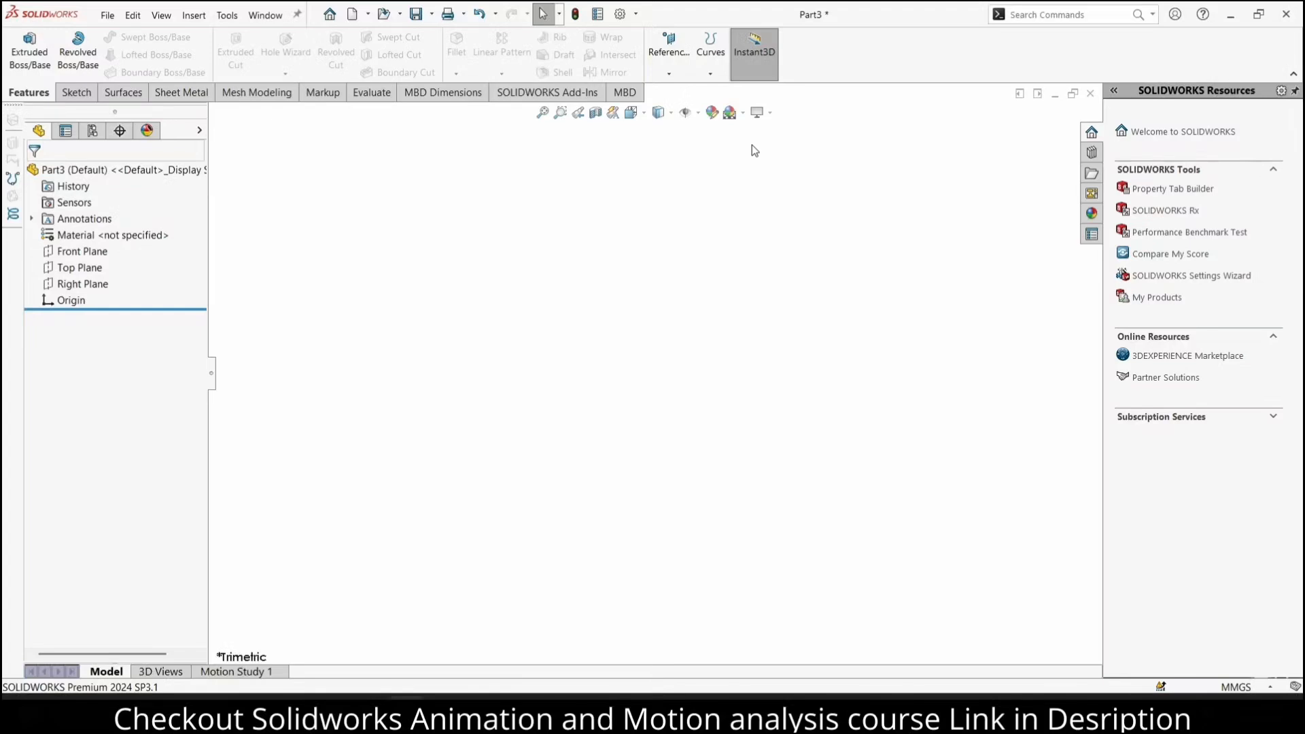
Sketch a horizontal straight slot on the Front Plane from the origin, about 113 mm between centres and 25 mm wide, for an extruded boss
left_click(27, 47)
left_click(80, 251)
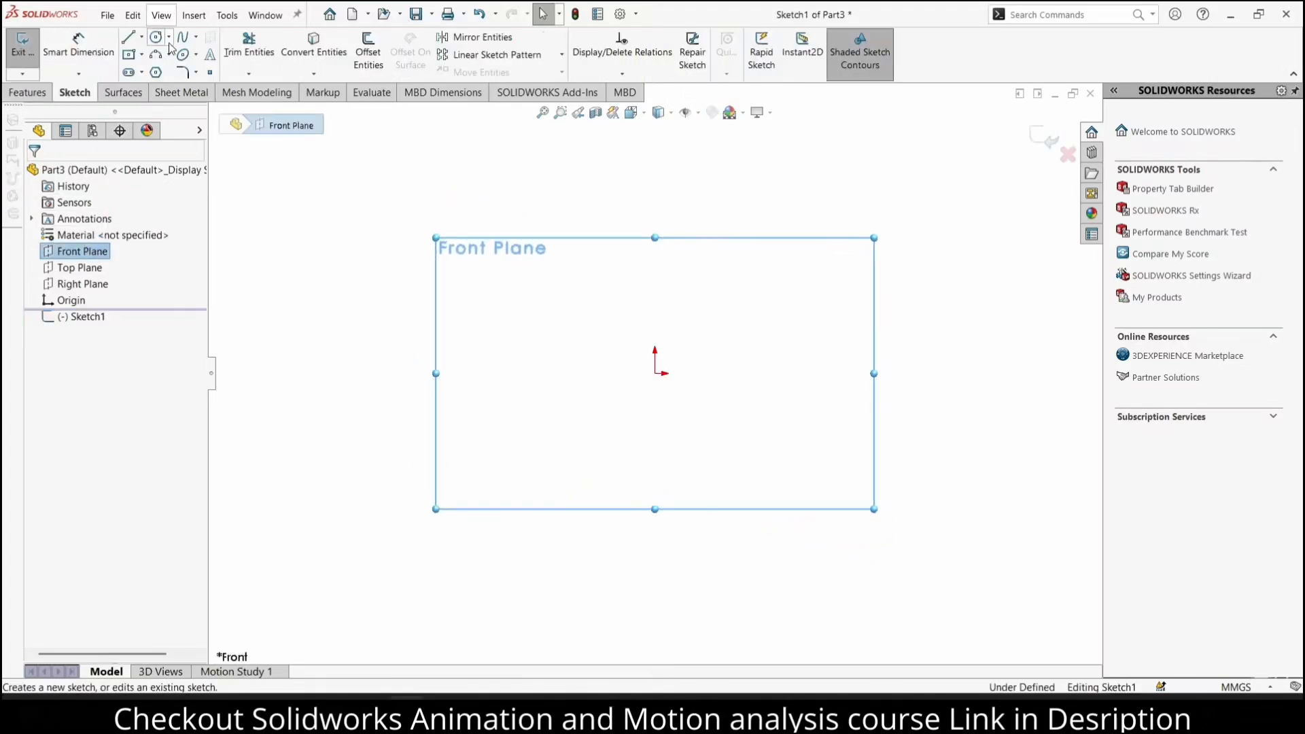
left_click(129, 72)
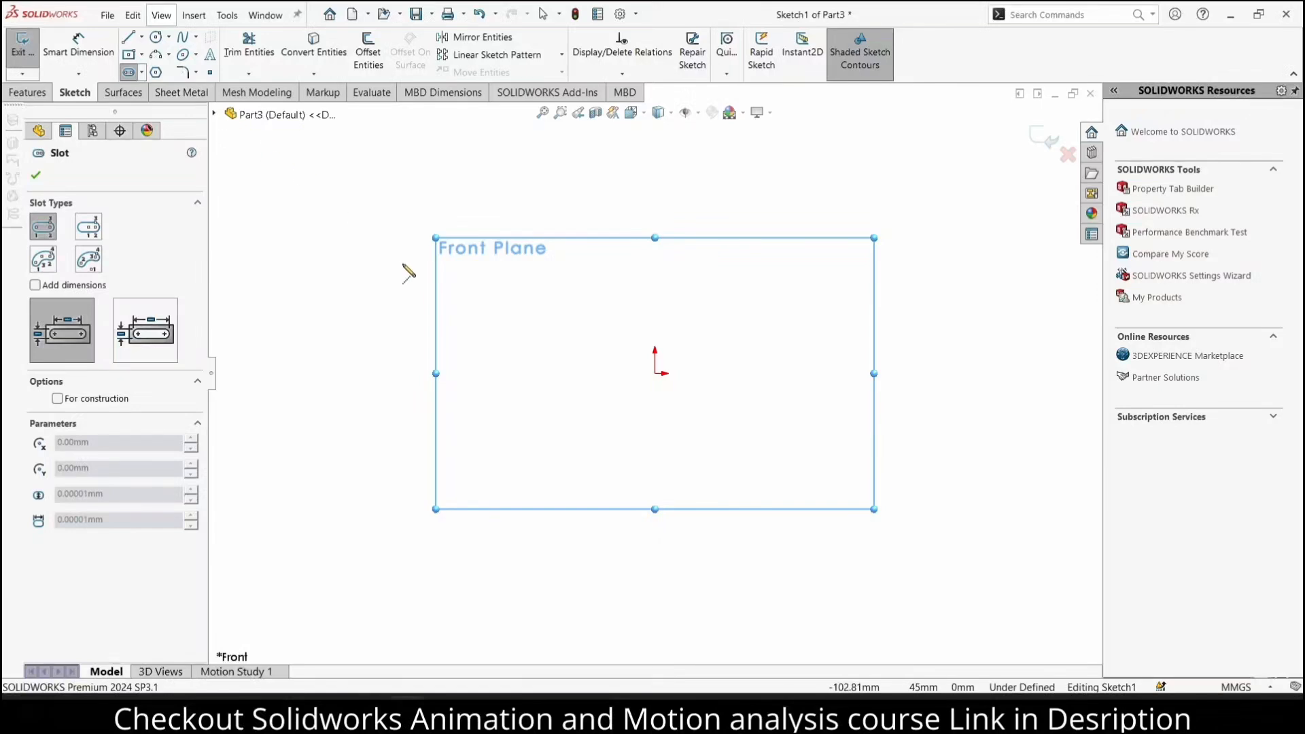
left_click(655, 373)
left_click(935, 374)
left_click(964, 373)
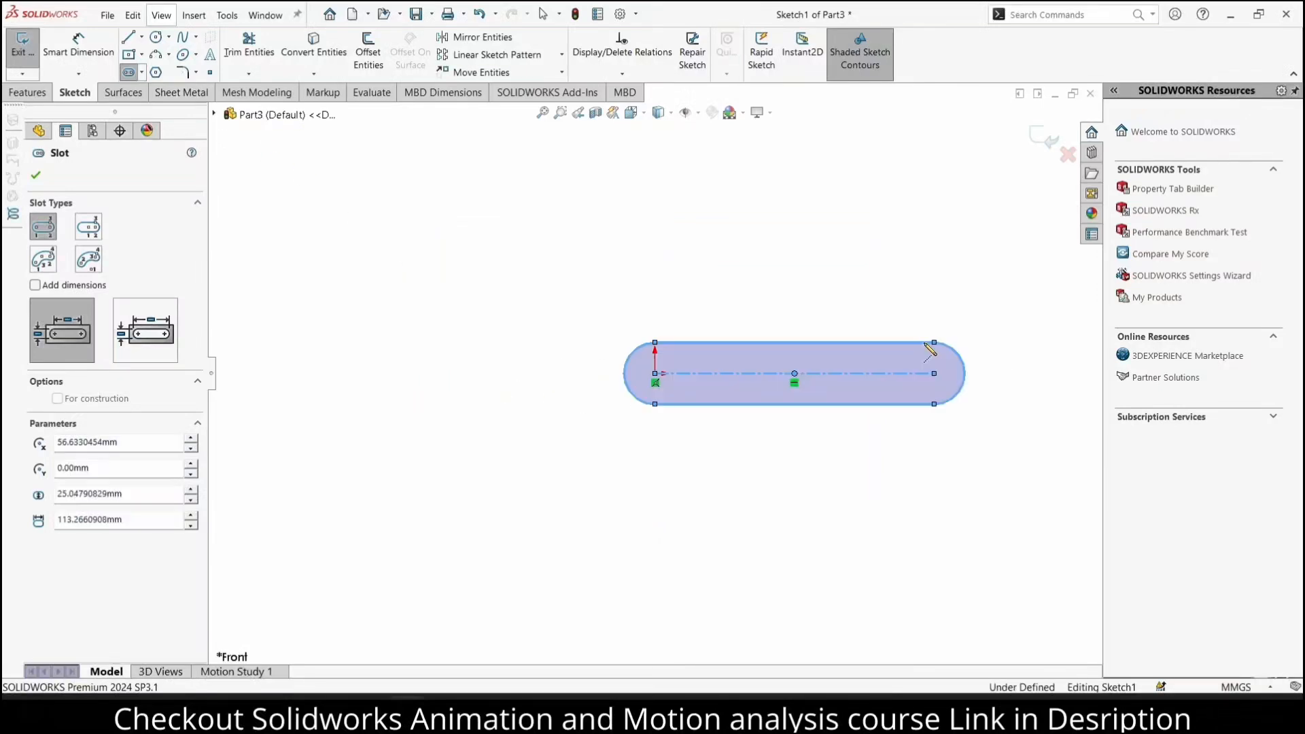
Dimension the slot's centre-to-centre length to 122.07 mm
left_click(103, 41)
left_click(698, 373)
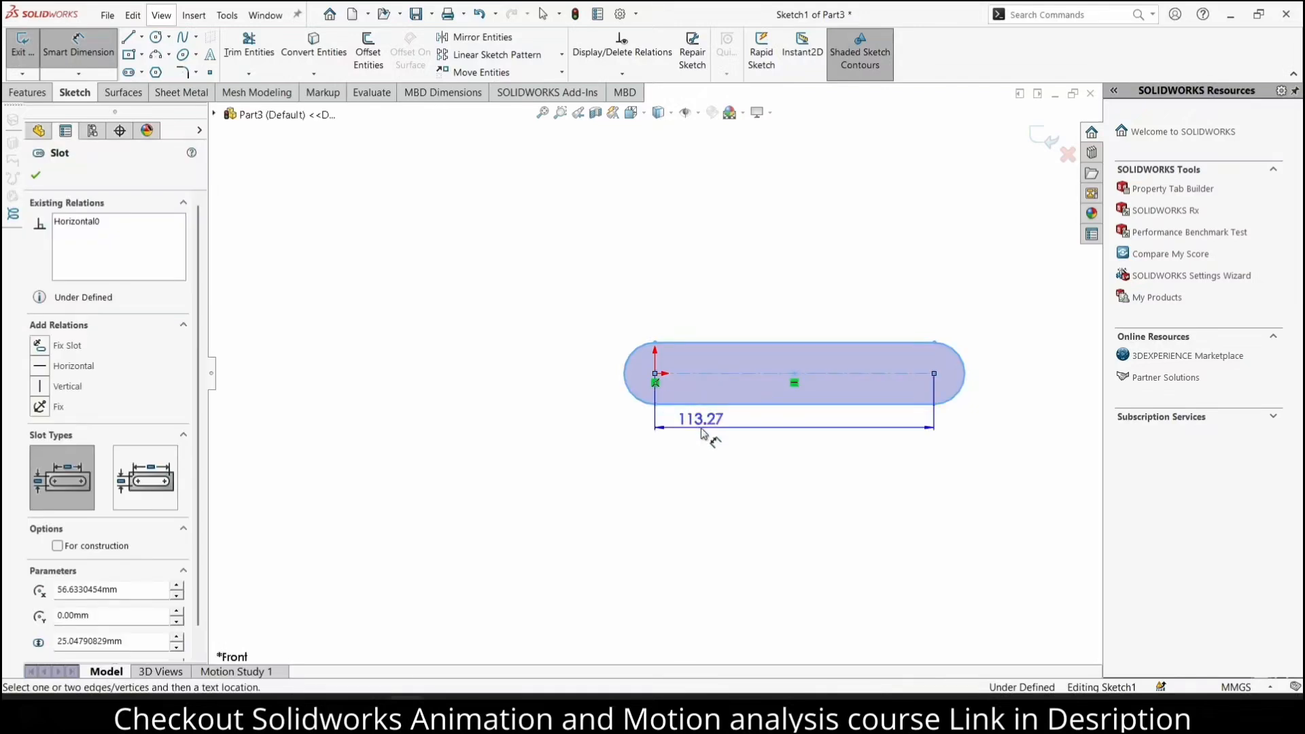
left_click(700, 427)
type("122.07")
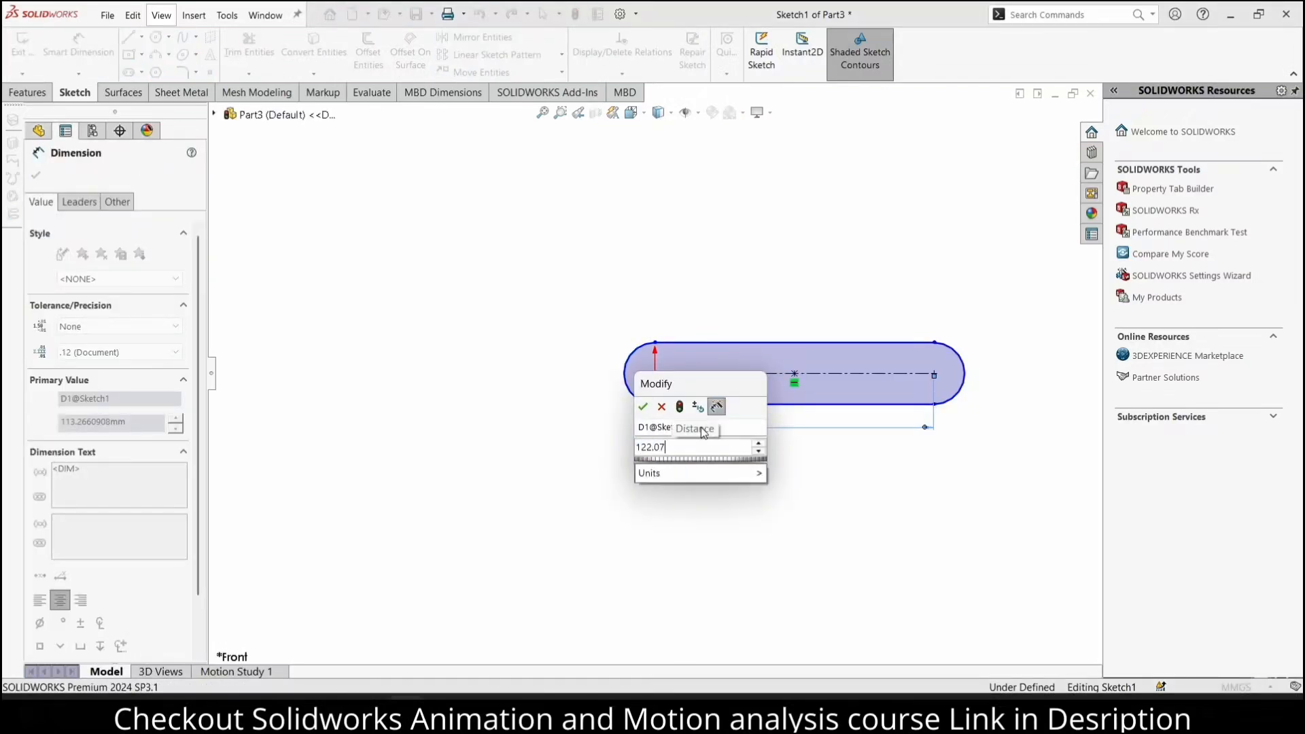
key("Return")
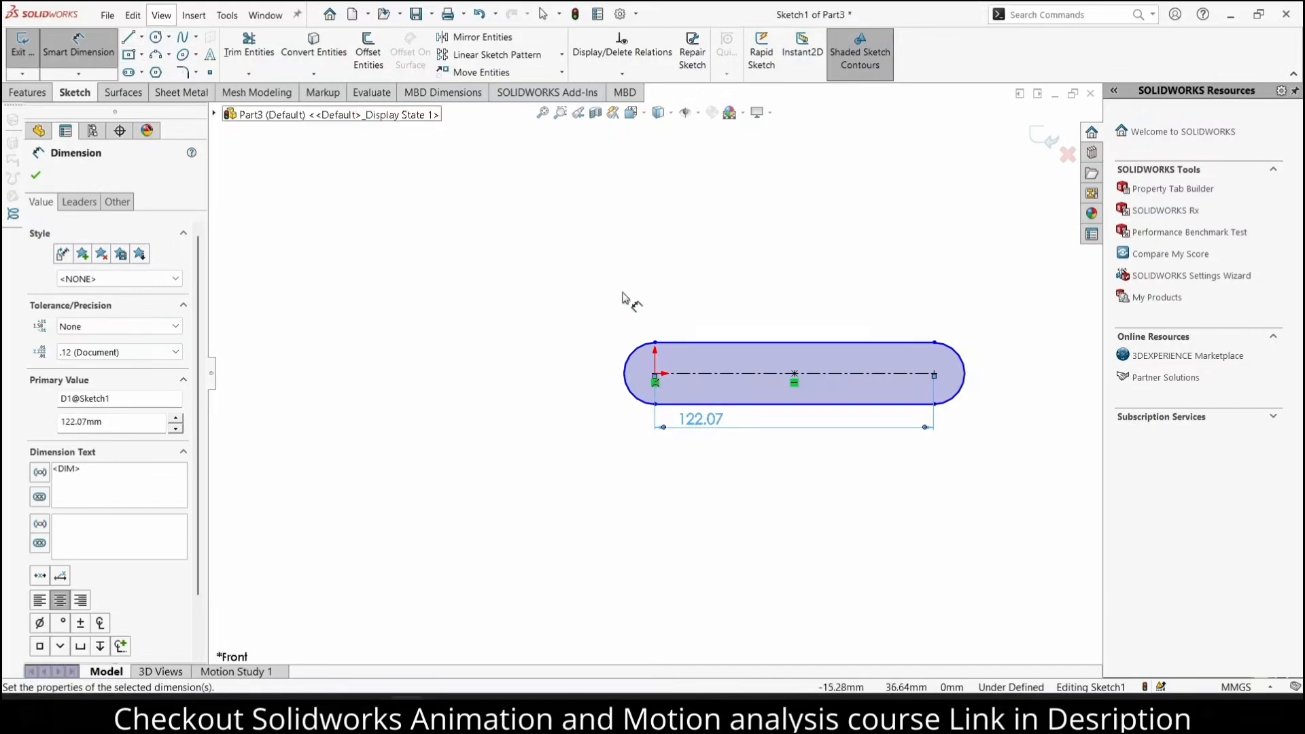
Dimension the radius of the slot's rounded end at the origin to 12 mm
left_click(623, 378)
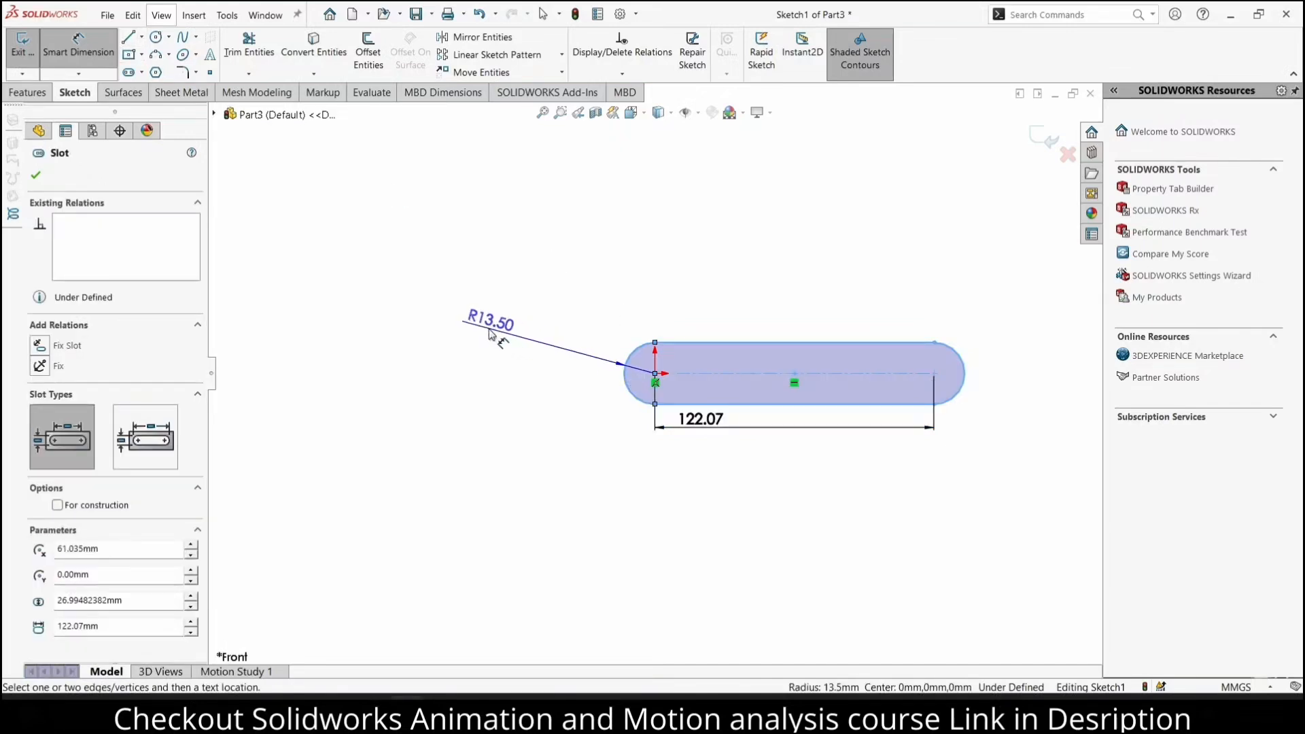
left_click(489, 333)
type("12")
key("Return")
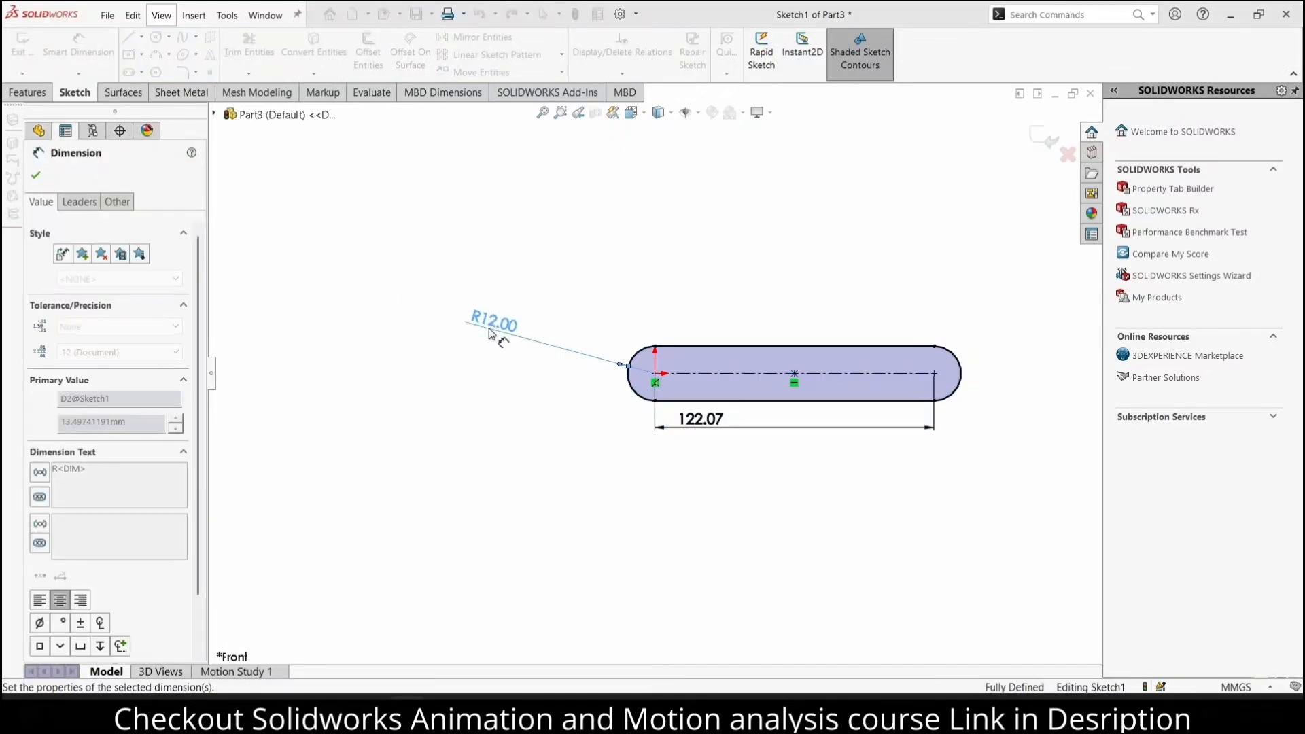
Draw circles on the slot's two arc centres, about 4.7 mm radius at the origin and 7.7 mm at the other end
scroll(788, 402, "down", 4)
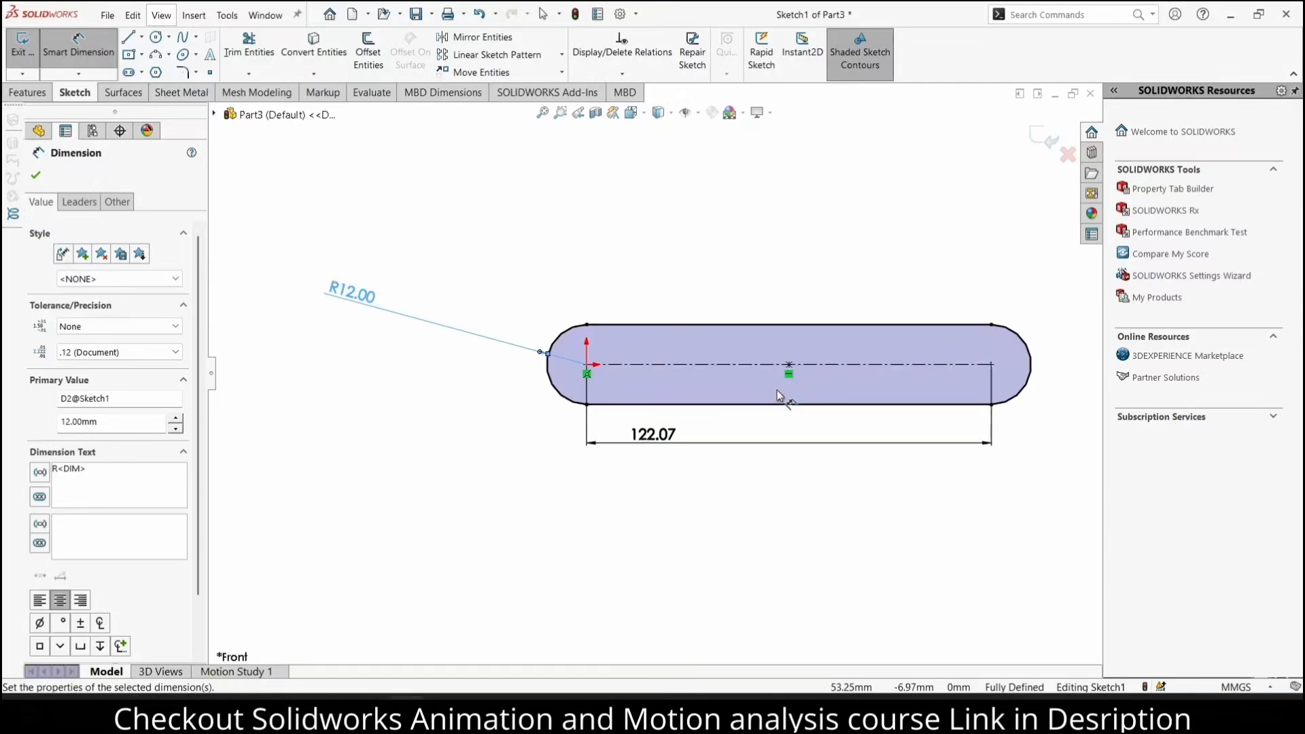
left_click(156, 36)
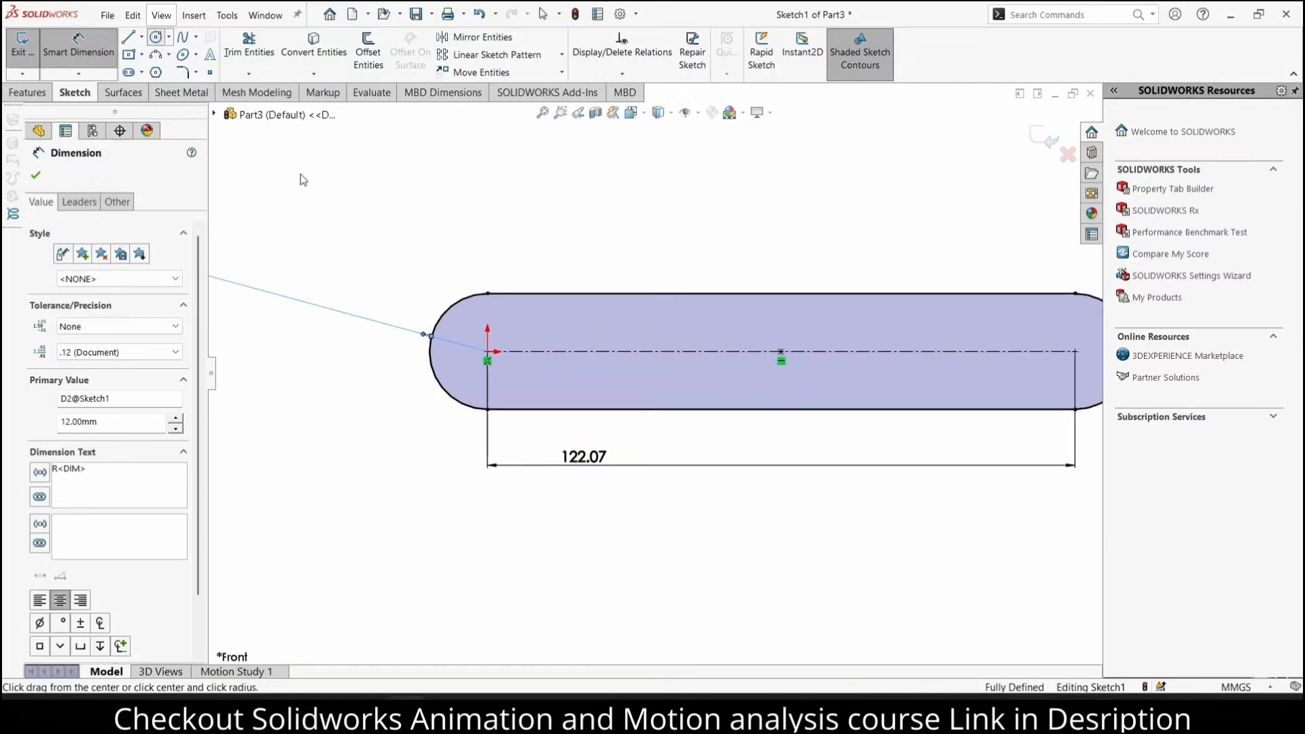
left_click(487, 351)
left_click(501, 335)
scroll(592, 358, "up", 3)
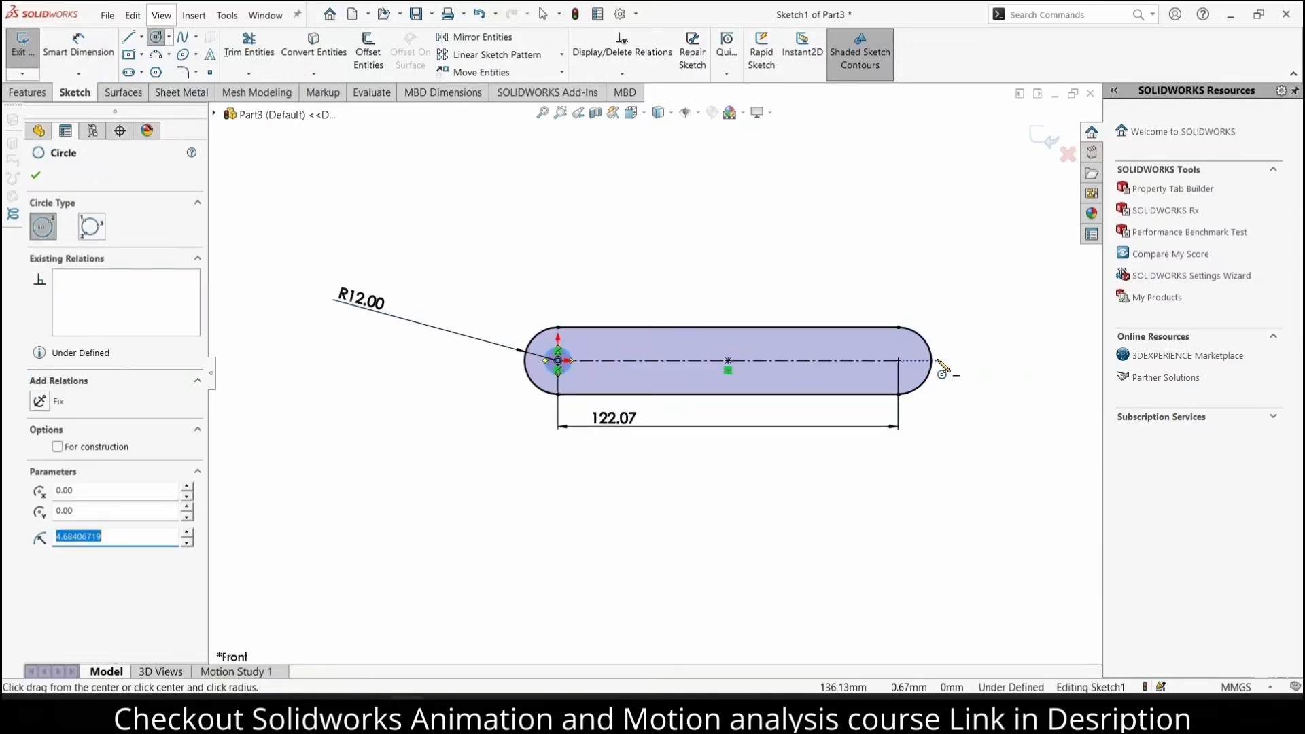
left_click(898, 361)
left_click(914, 345)
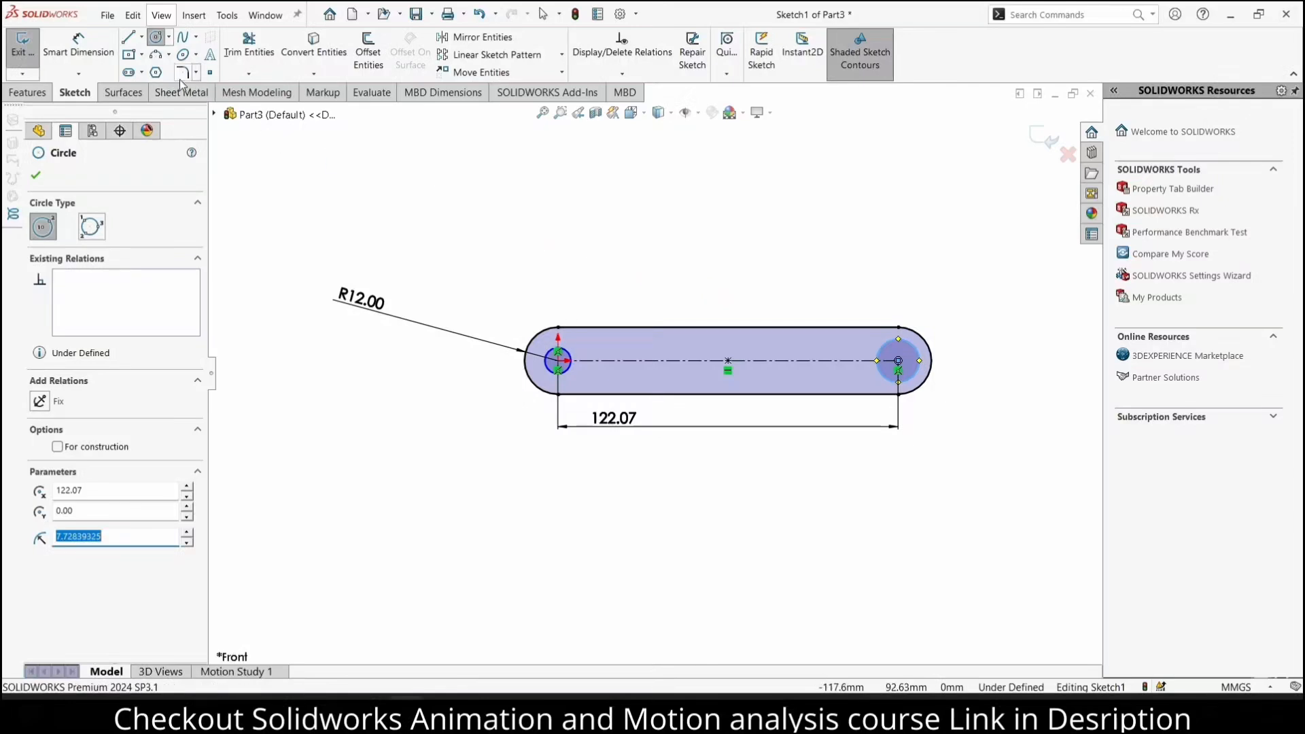
Dimension the diameters of both circles in the slot to 5 mm
left_click(101, 48)
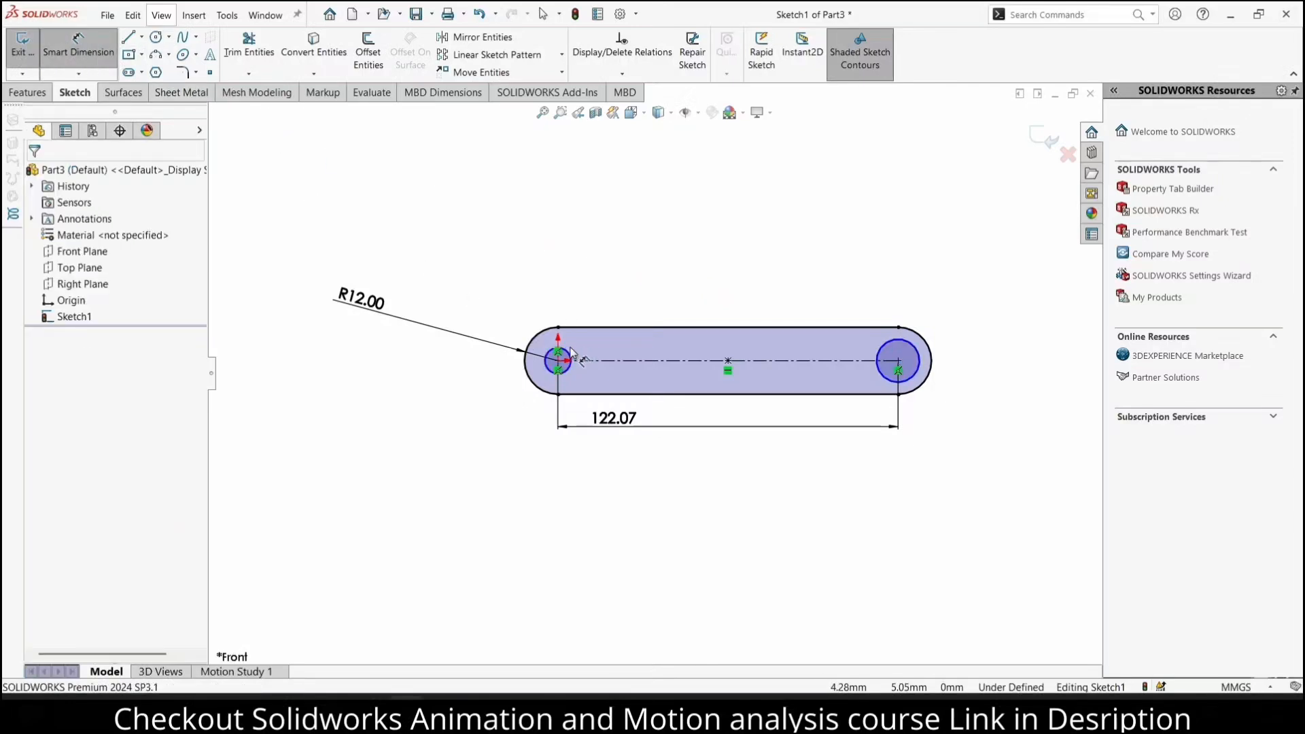
left_click(571, 352)
left_click(577, 282)
type("5")
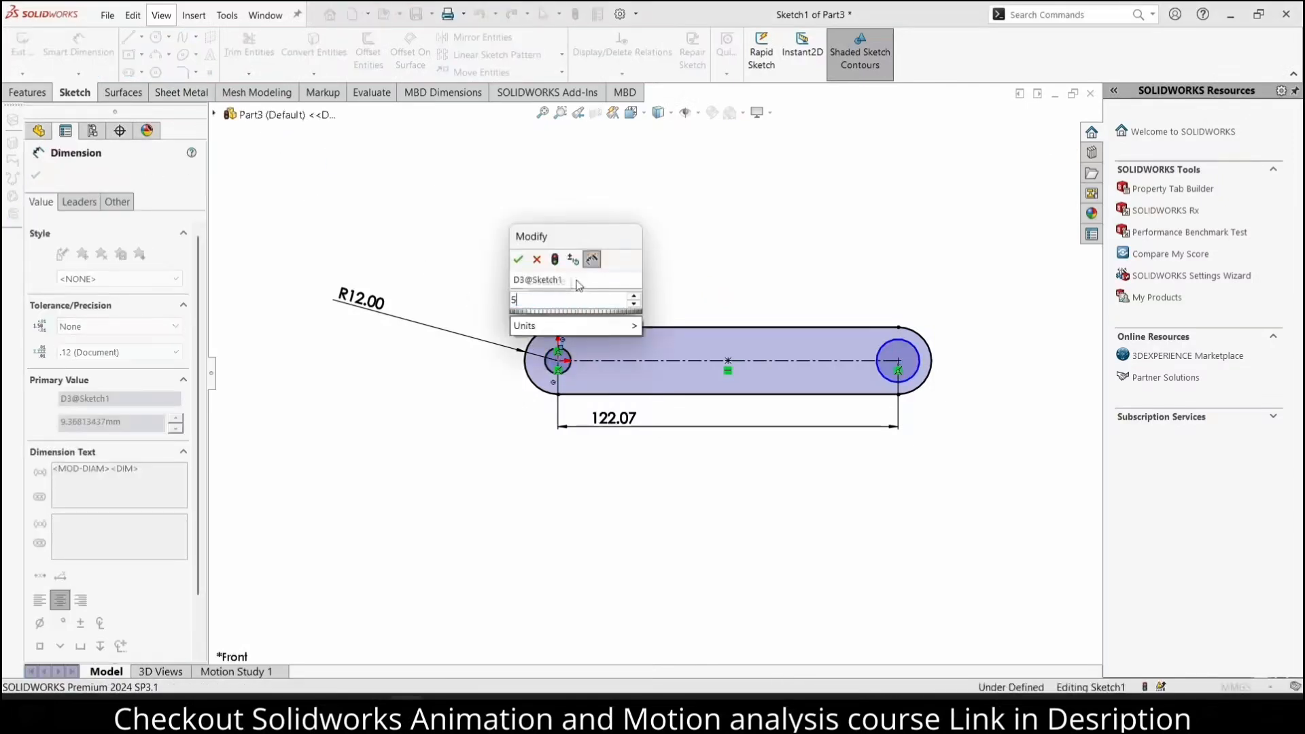
key("Return")
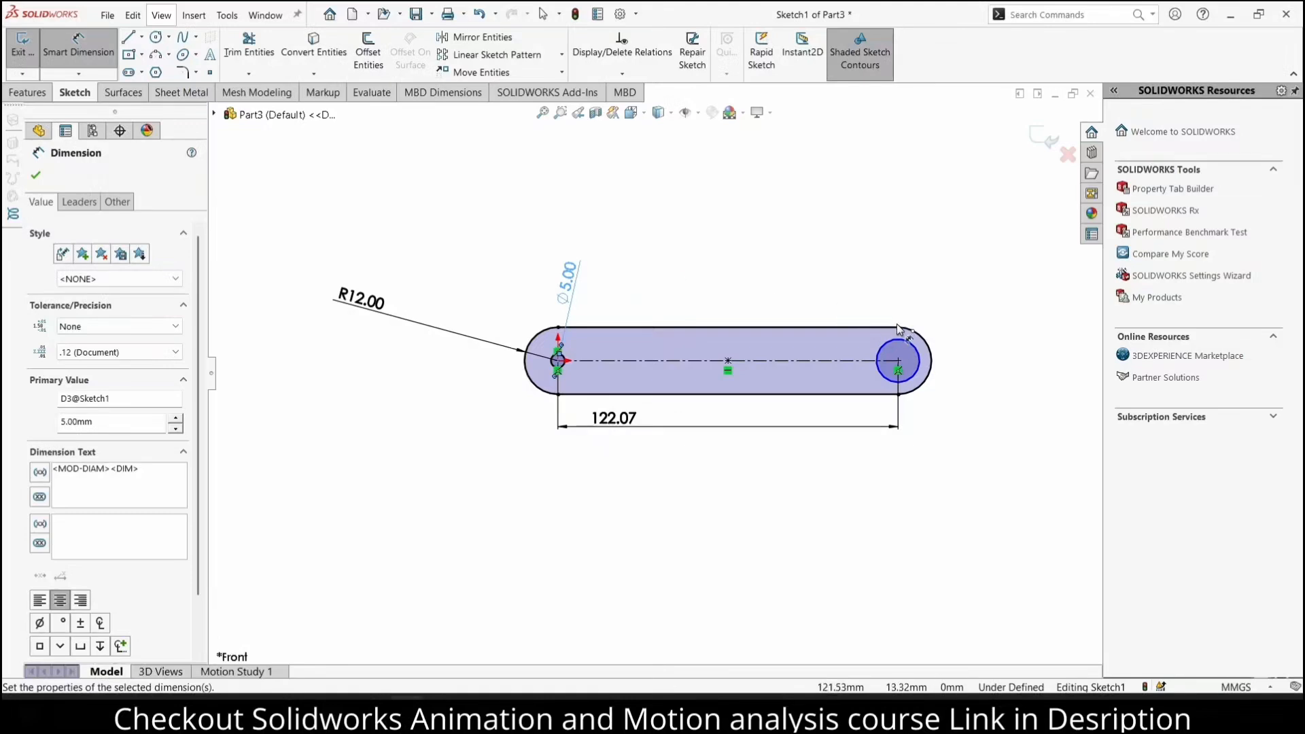
left_click(911, 351)
left_click(928, 303)
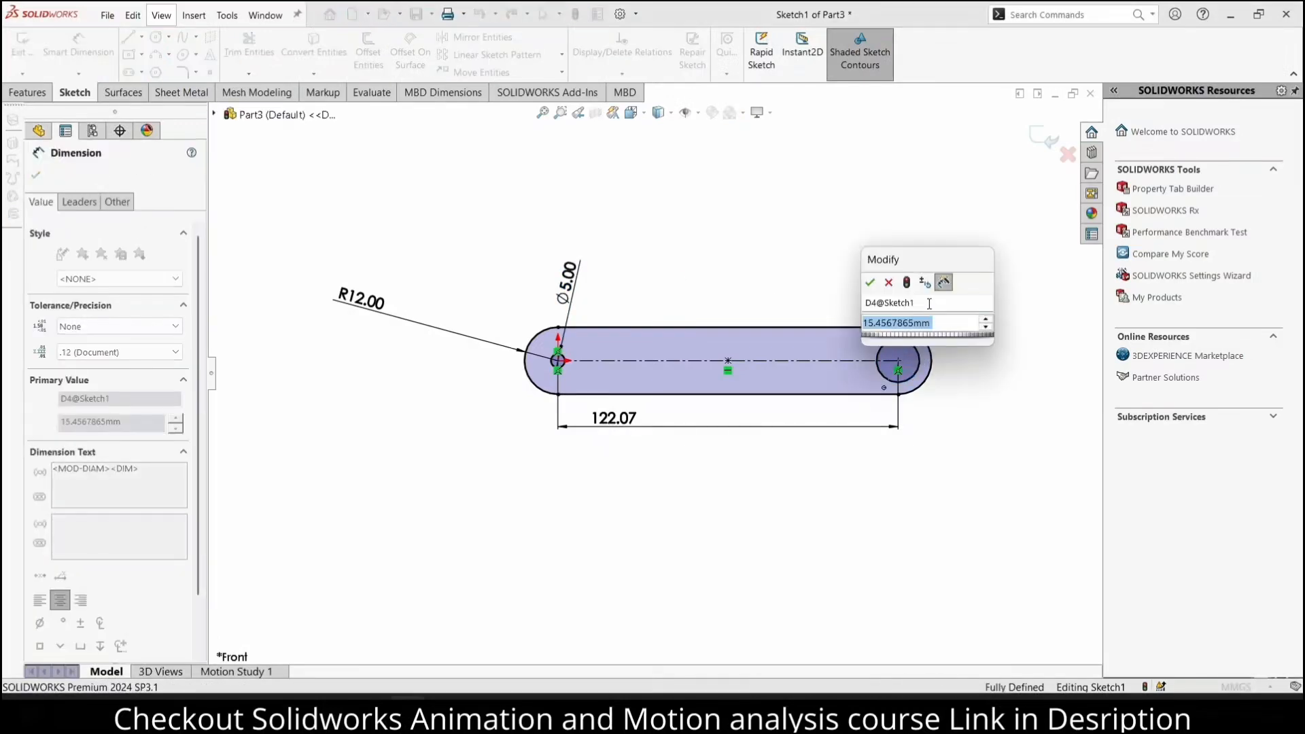
type("5")
key("Return")
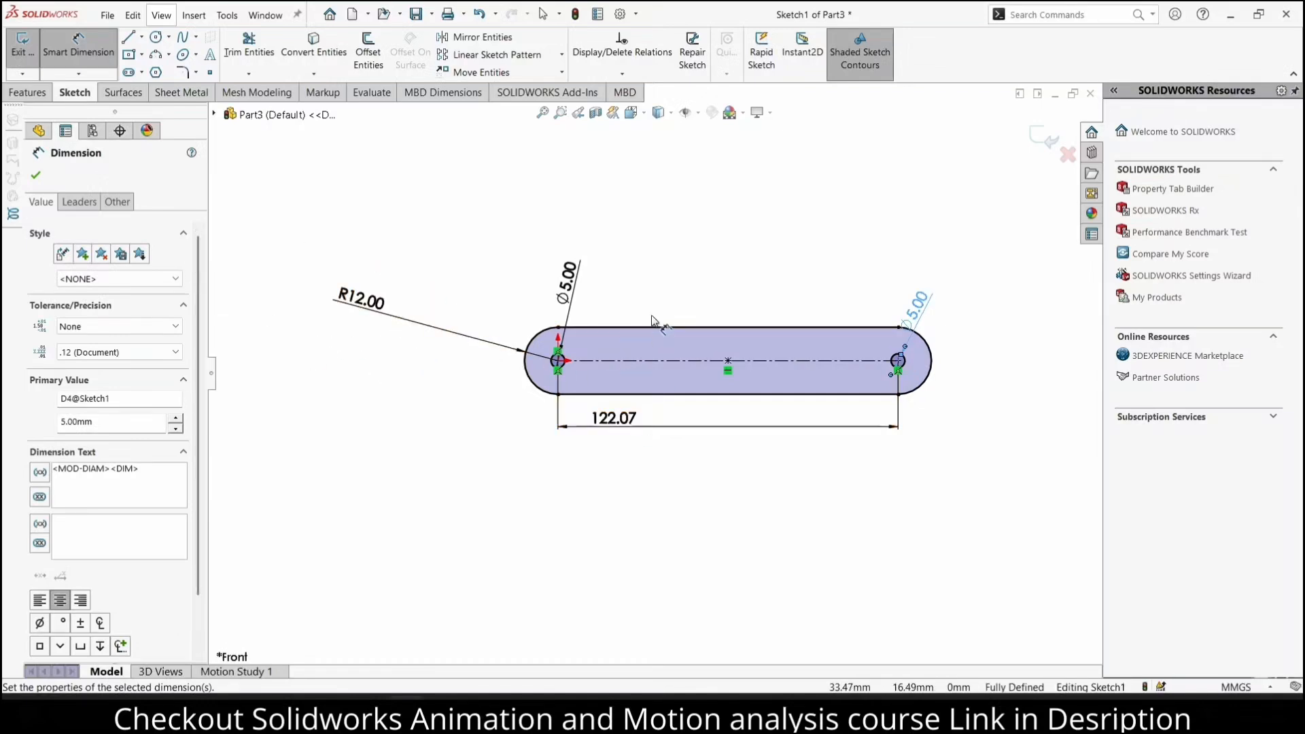
Set the slot's end radius to 6 mm
double_click(377, 299)
type("6")
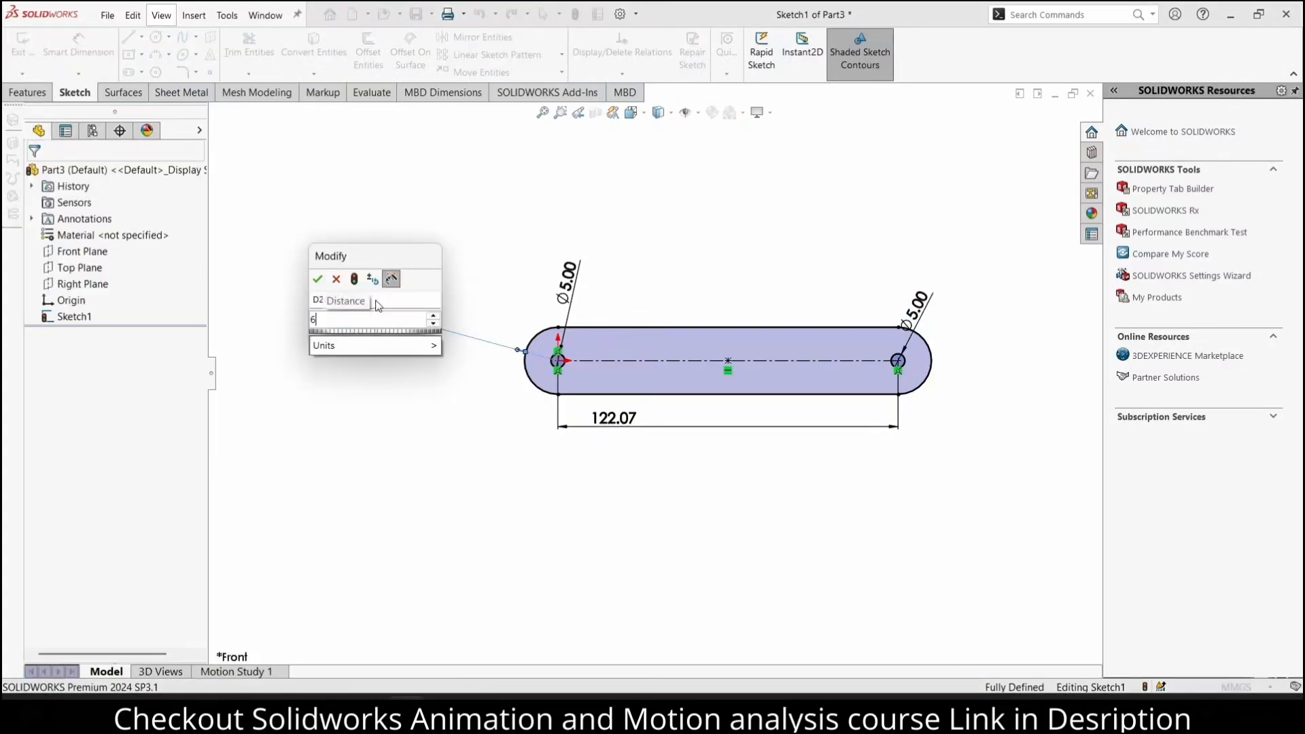
key("Return")
Extrude the slot sketch as a blind boss with a depth of 5 mm
scroll(556, 343, "down", 2)
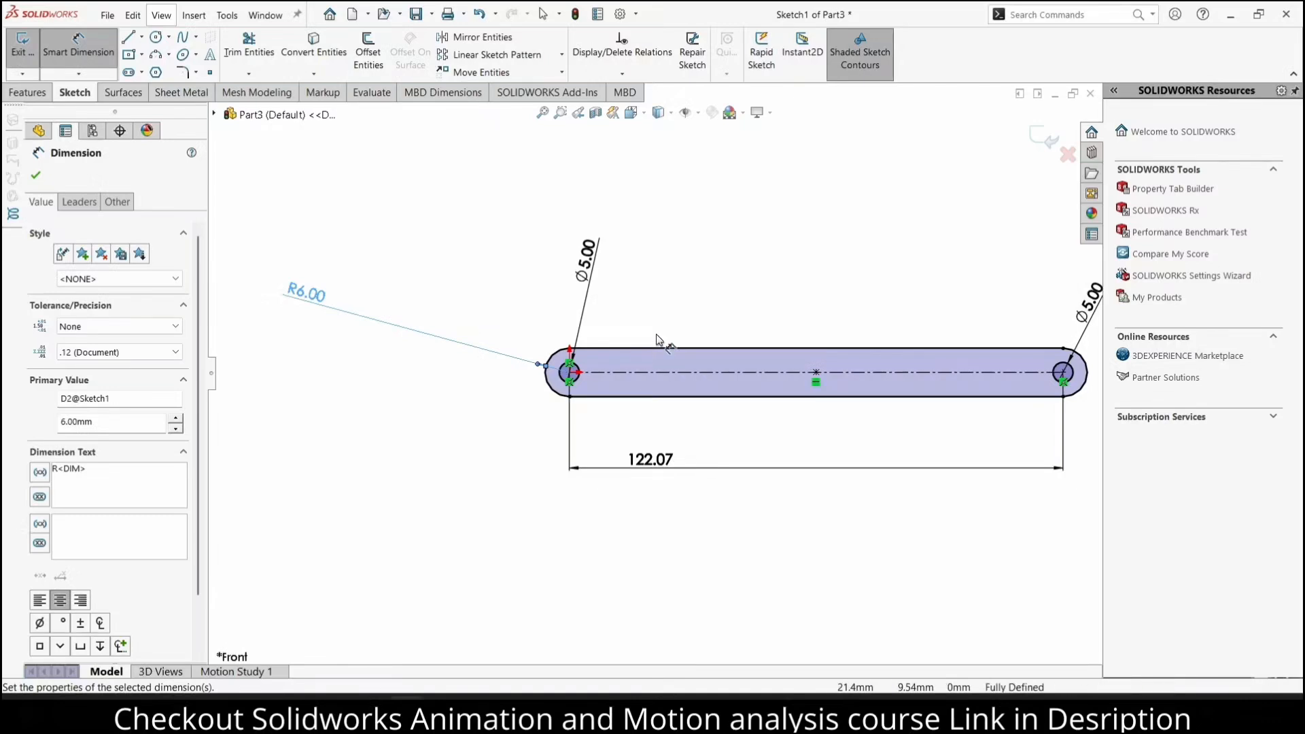
left_click(31, 96)
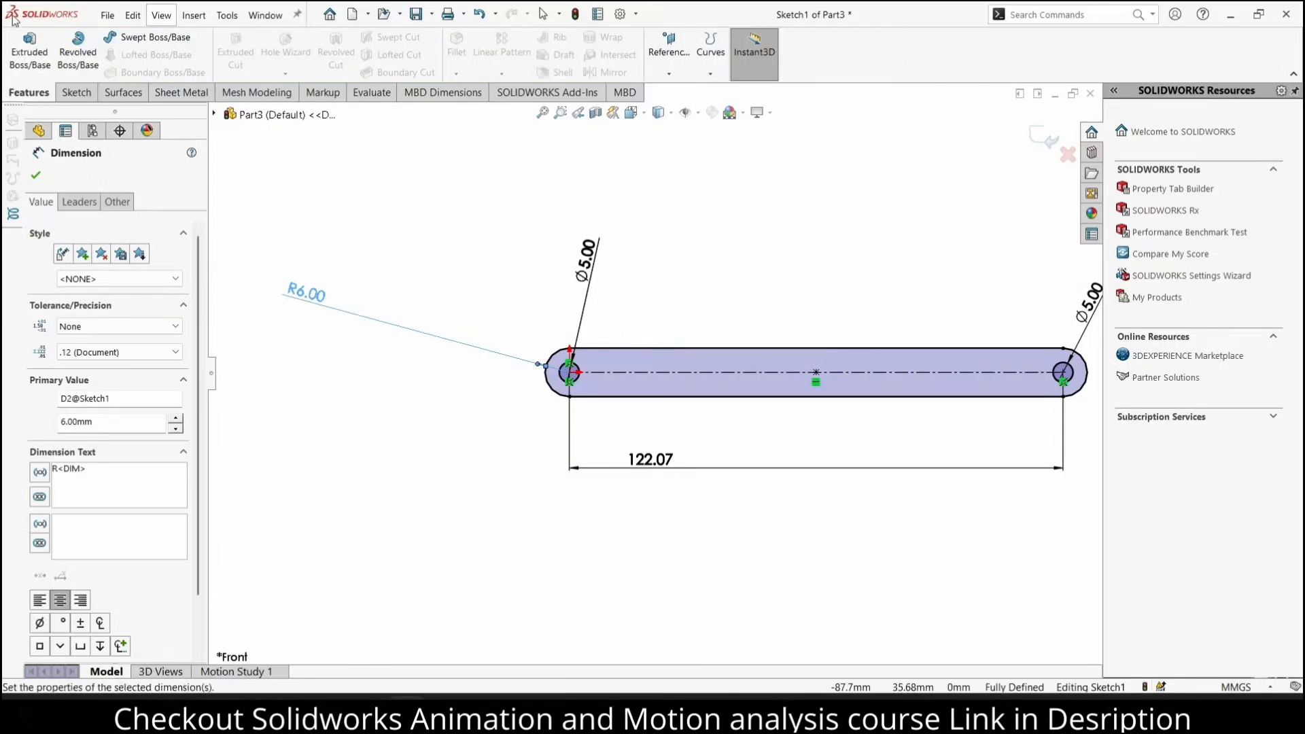
left_click(29, 51)
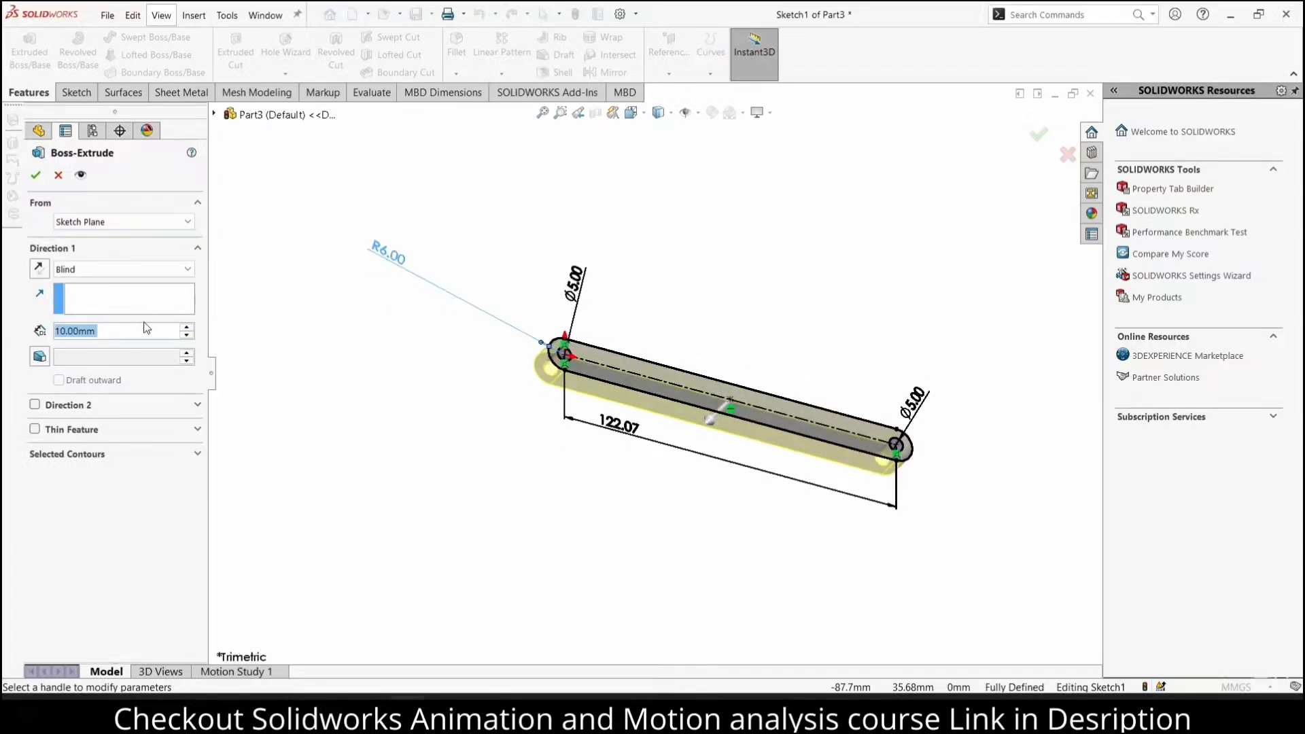
type("5")
key("Return")
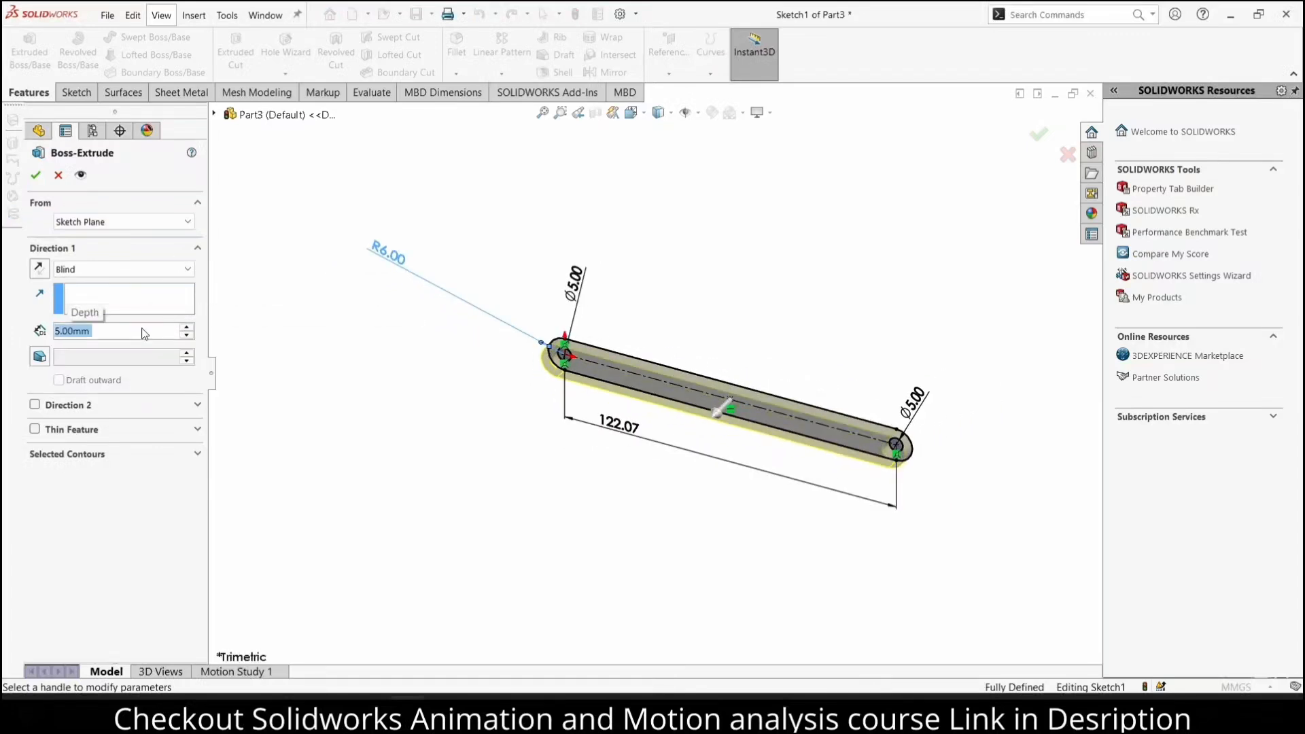
left_click(33, 176)
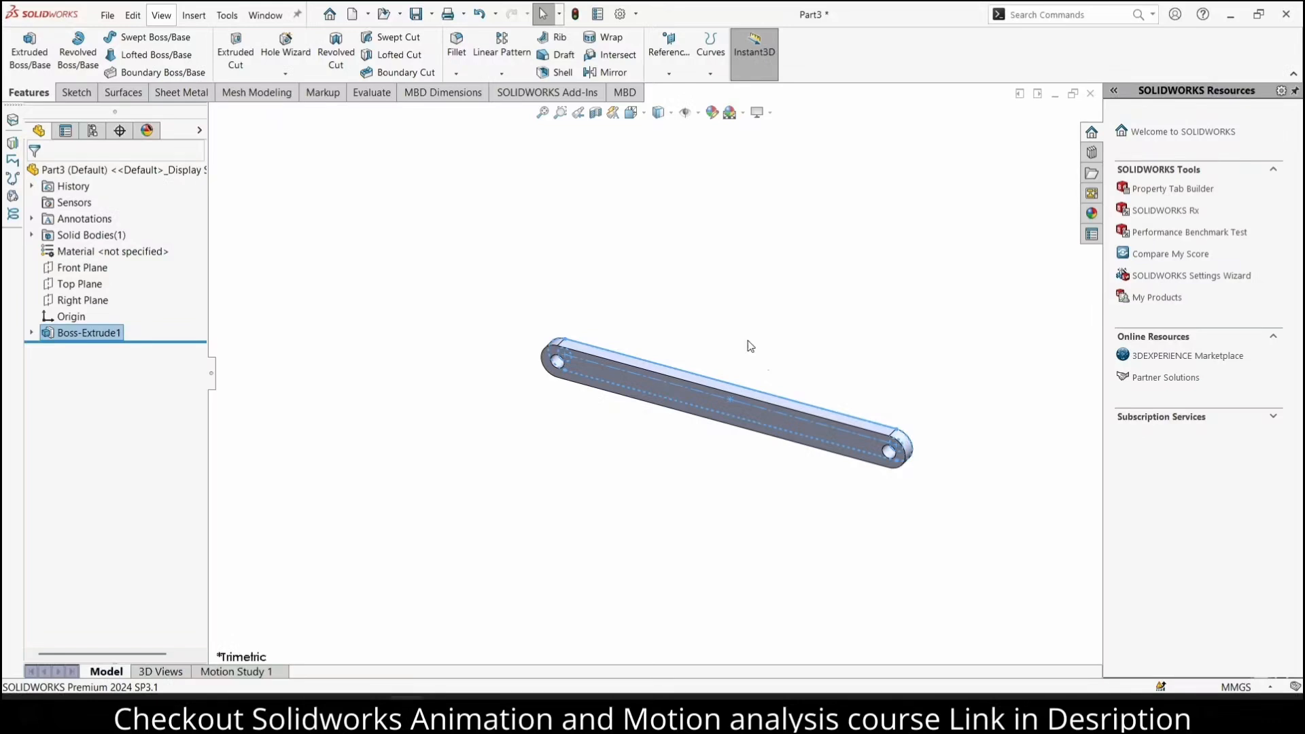
left_click(642, 285)
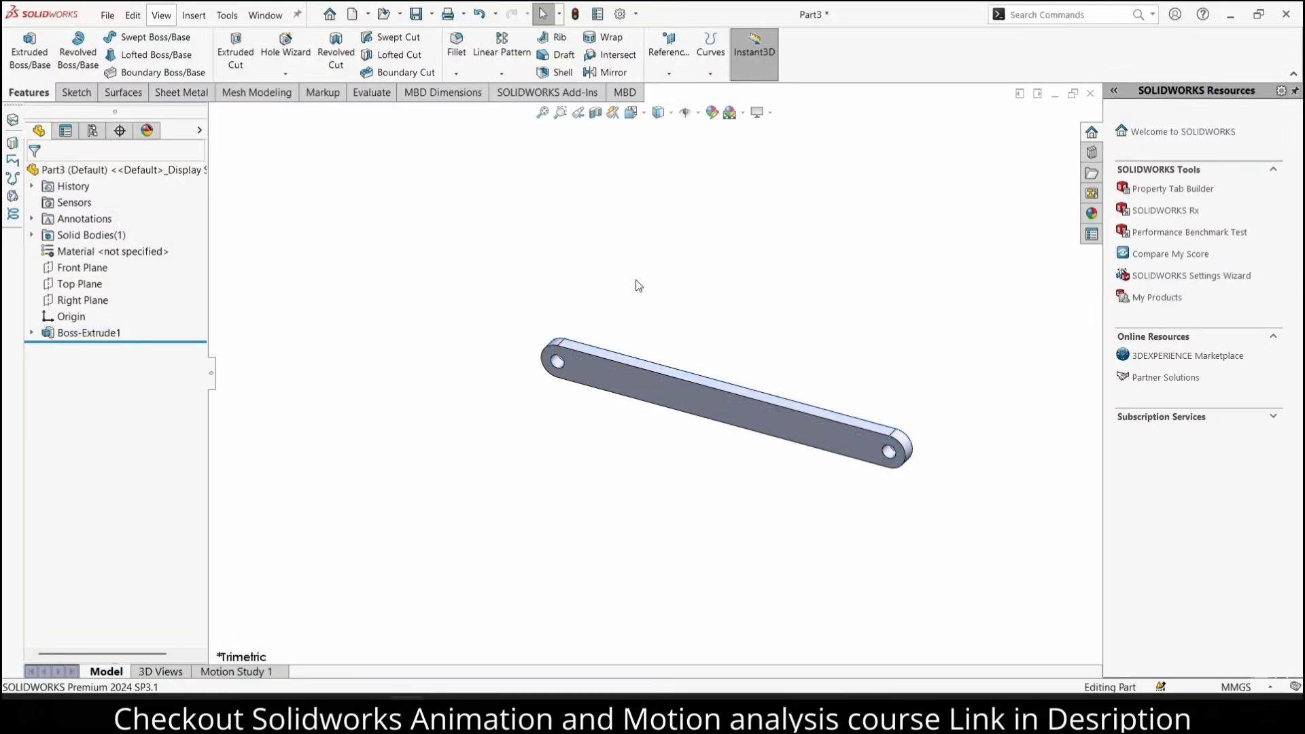
Save the link part as "rods" in the "Solidworks File" folder
key("ctrl+s")
type("rods")
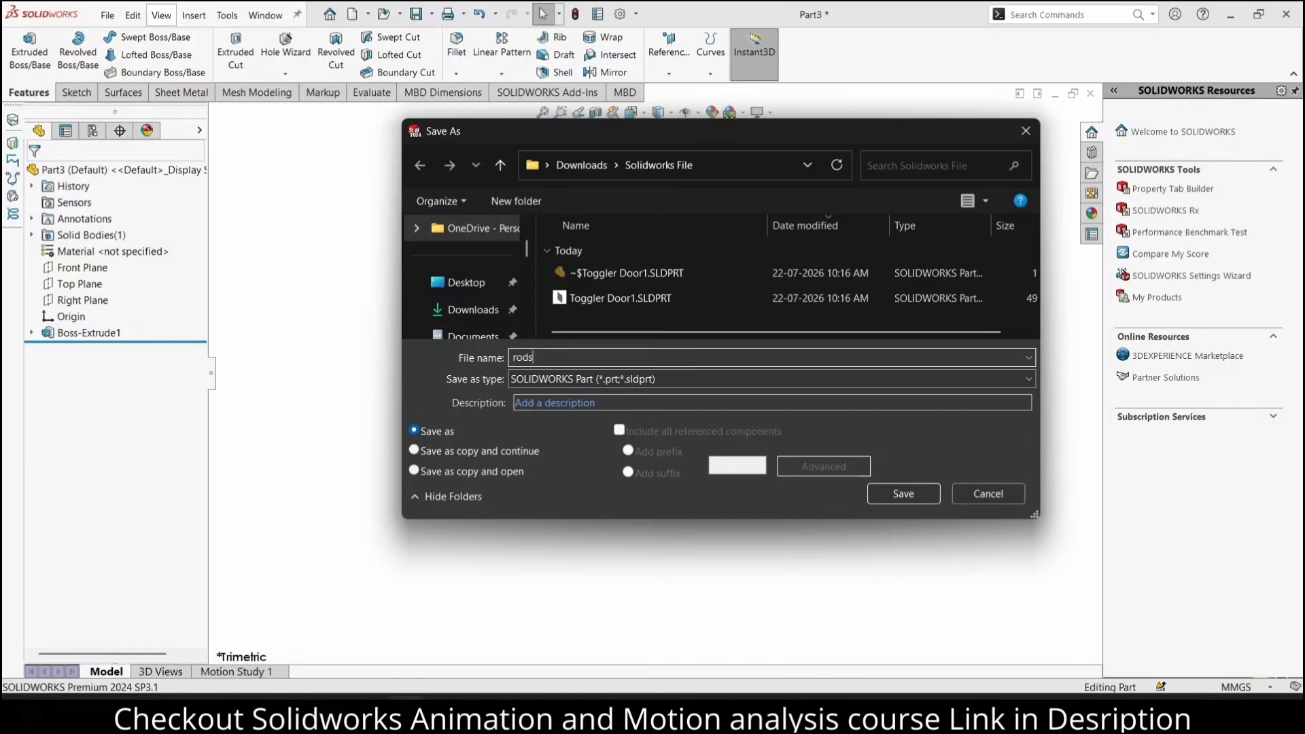
key("Return")
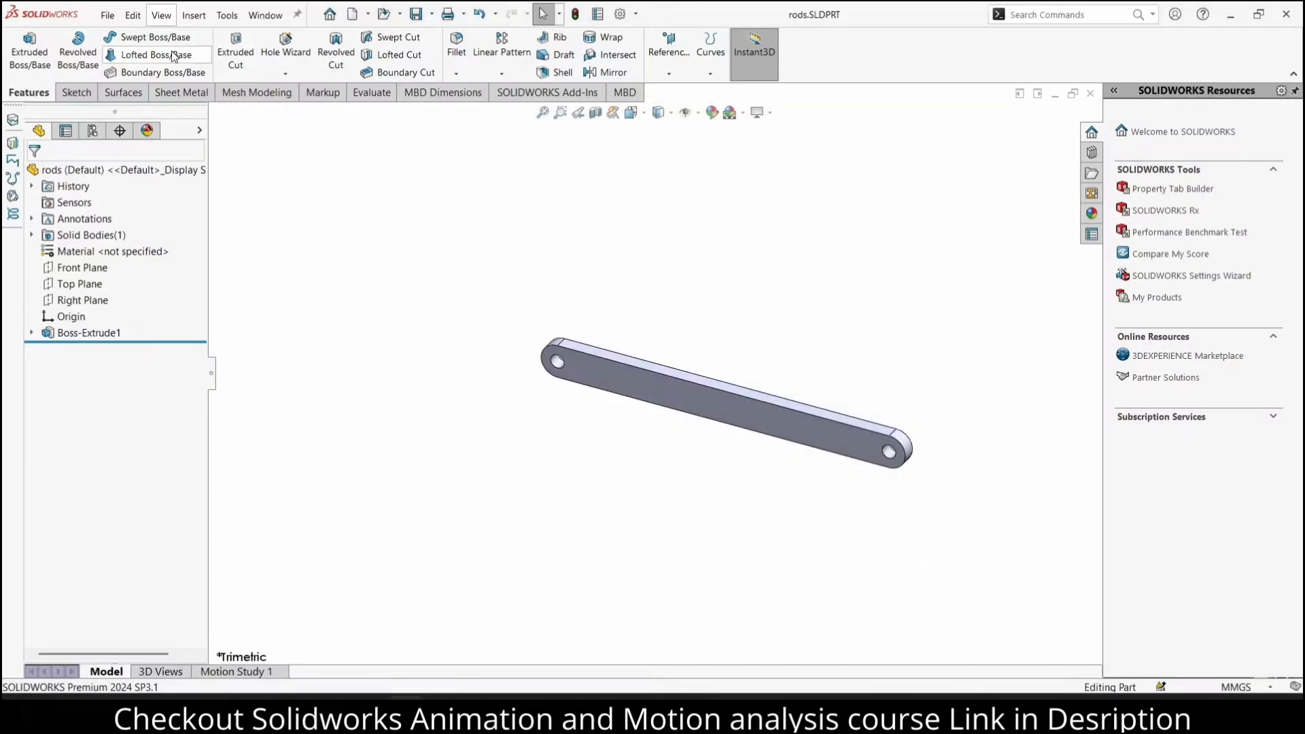
left_click(107, 15)
left_click(129, 39)
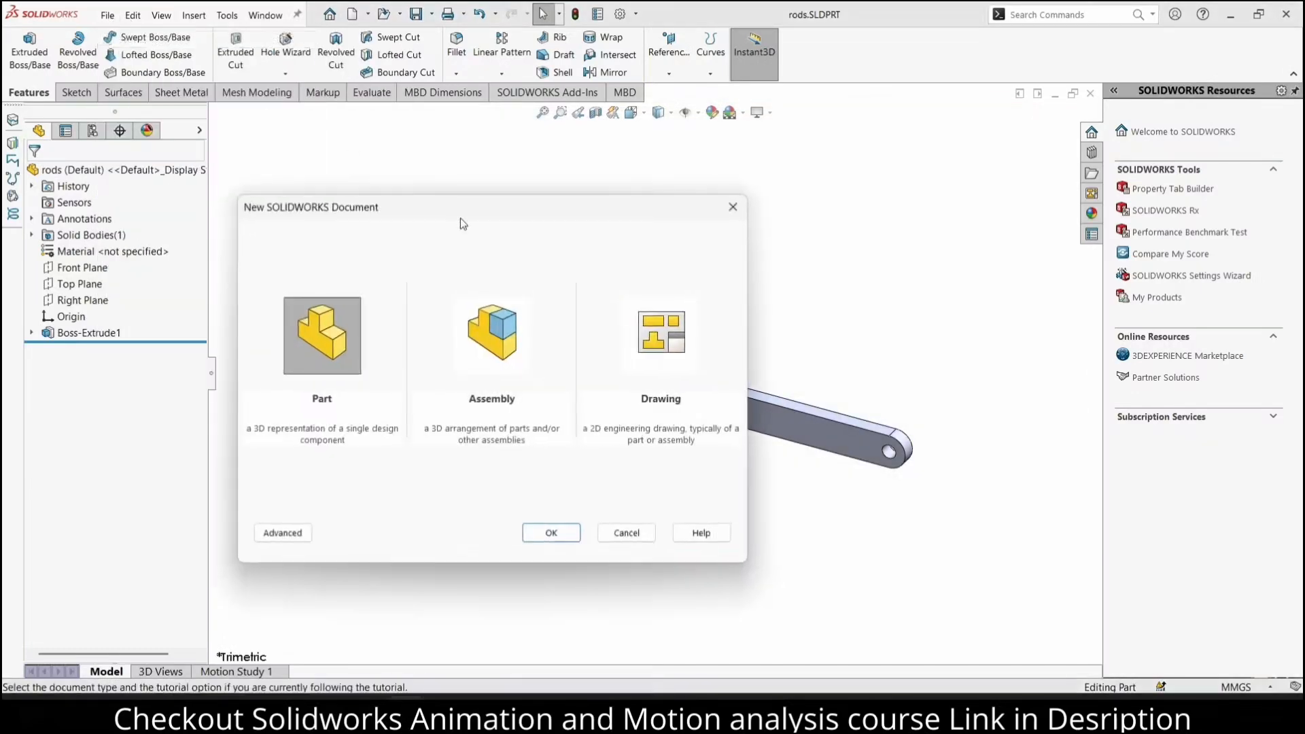
left_click(506, 338)
left_click(547, 531)
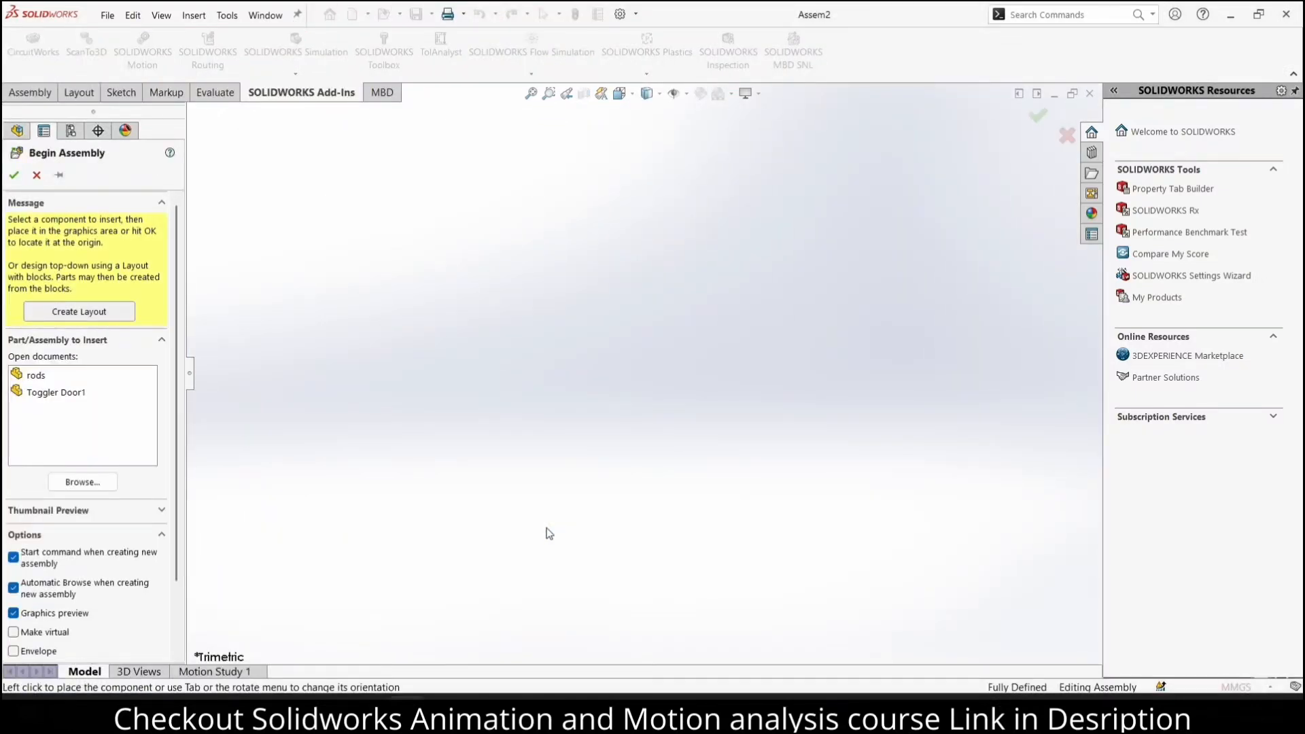
left_click(36, 175)
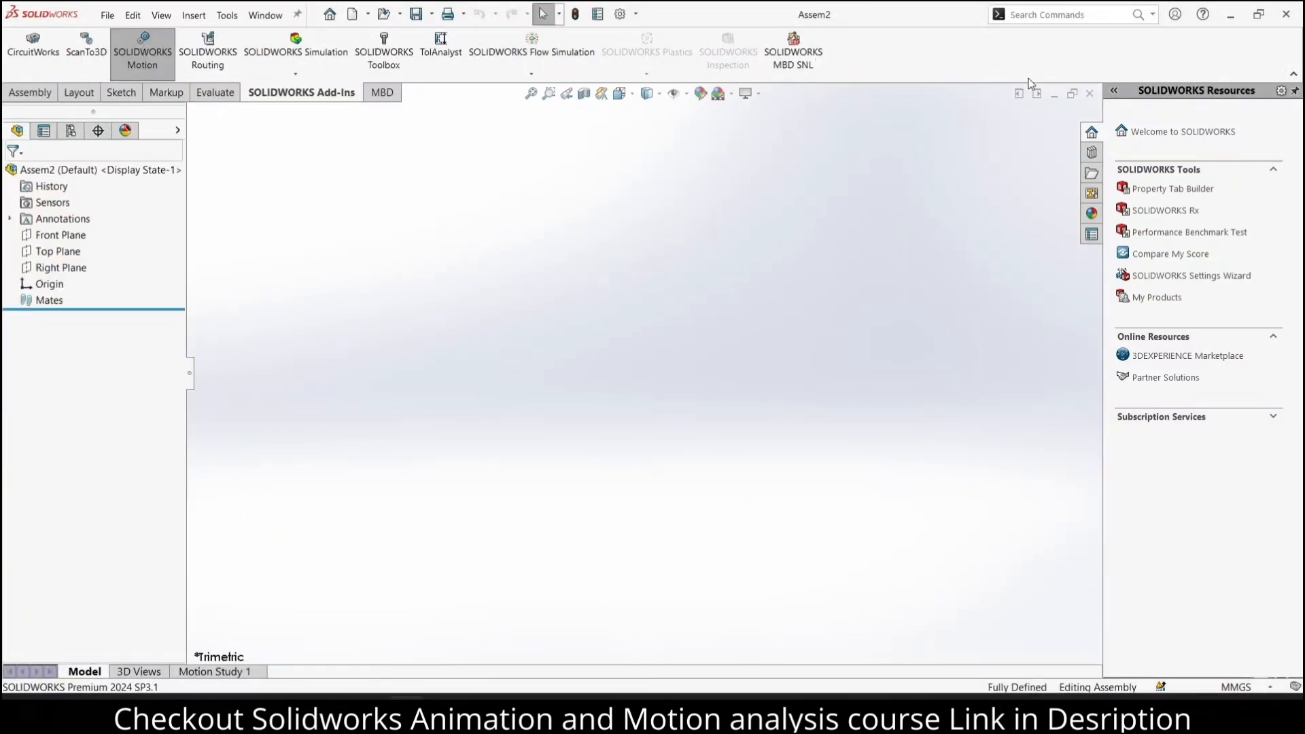
left_click(1089, 93)
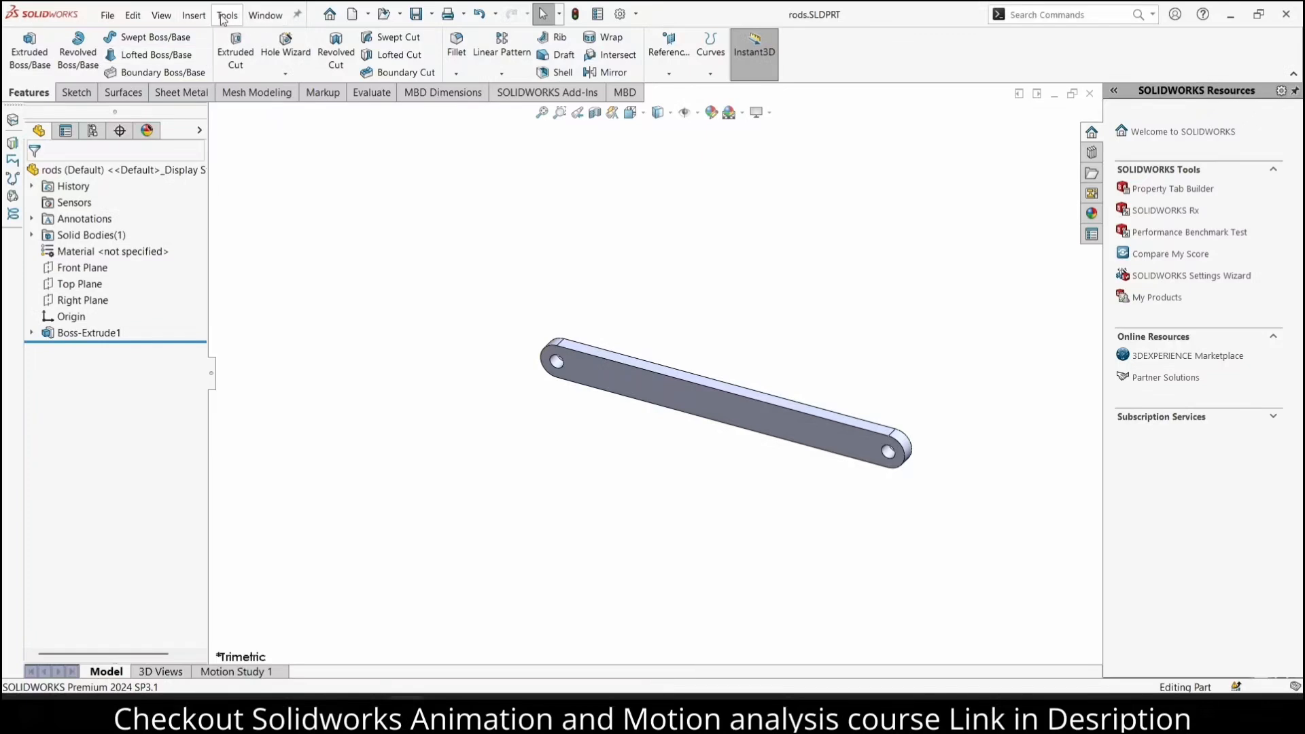
Create a new part document and start a sketch on the Front Plane
left_click(355, 14)
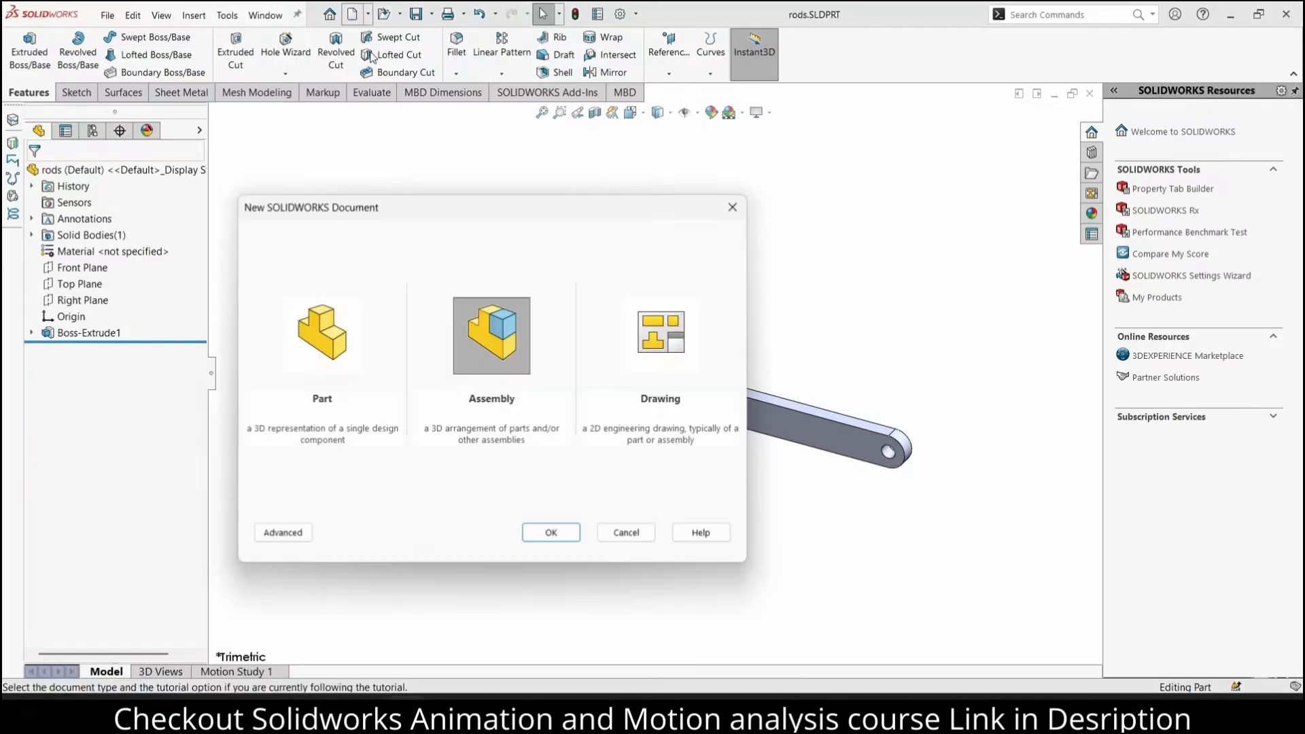
left_click(360, 329)
left_click(537, 538)
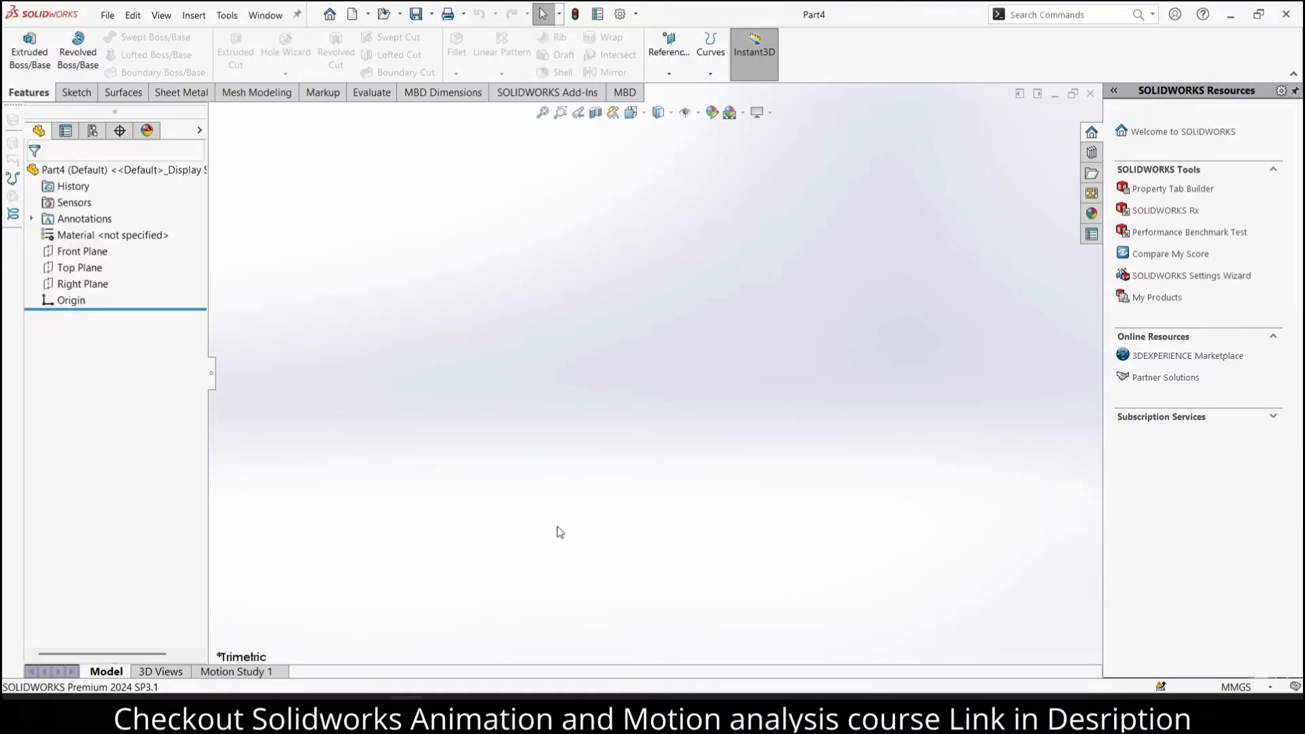
left_click(72, 252)
left_click(76, 230)
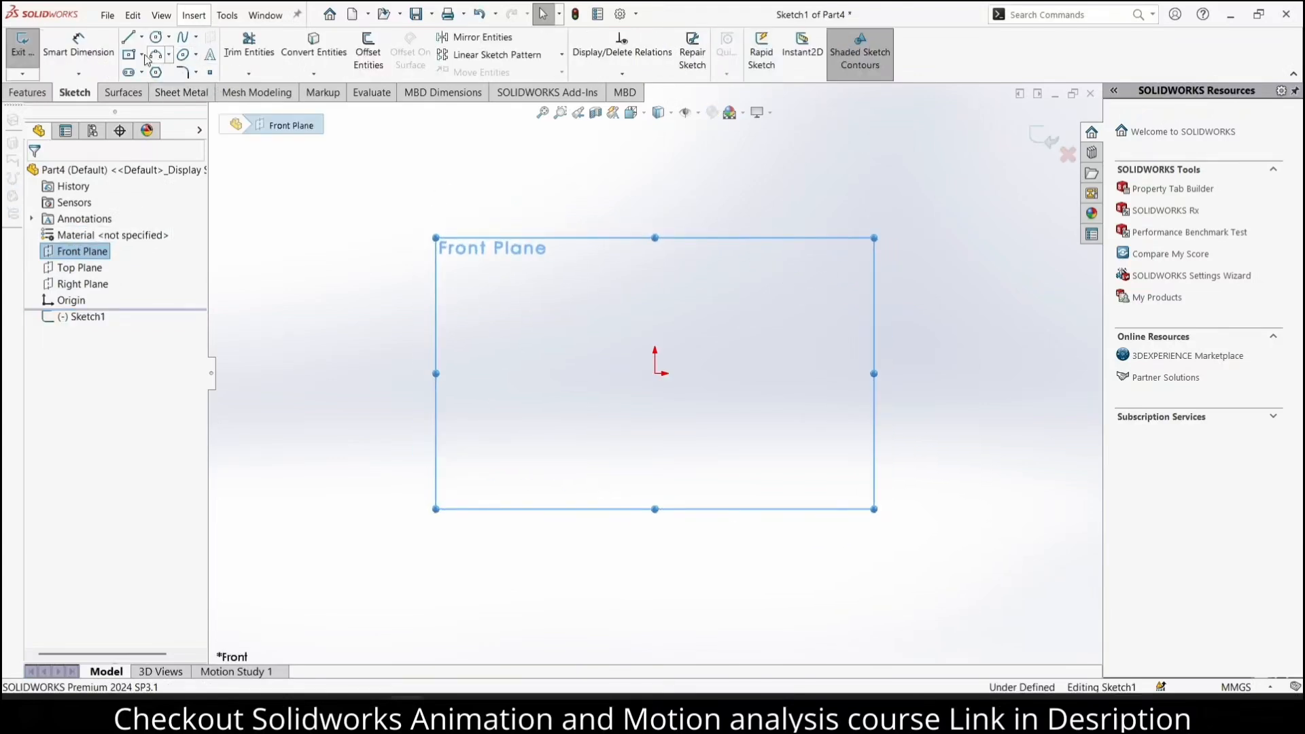
Sketch a corner rectangle about 73 mm high, starting from the origin and extending up and to the right
left_click(141, 54)
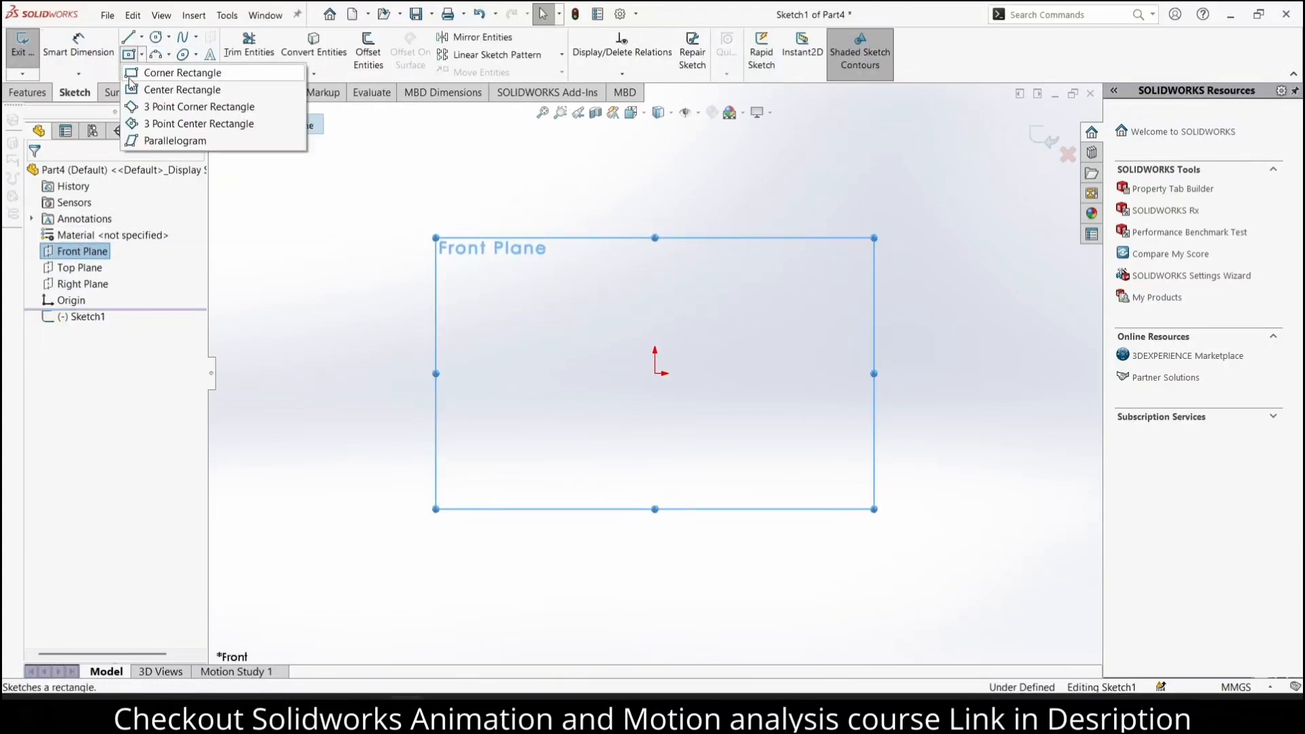
left_click(178, 108)
left_click(655, 373)
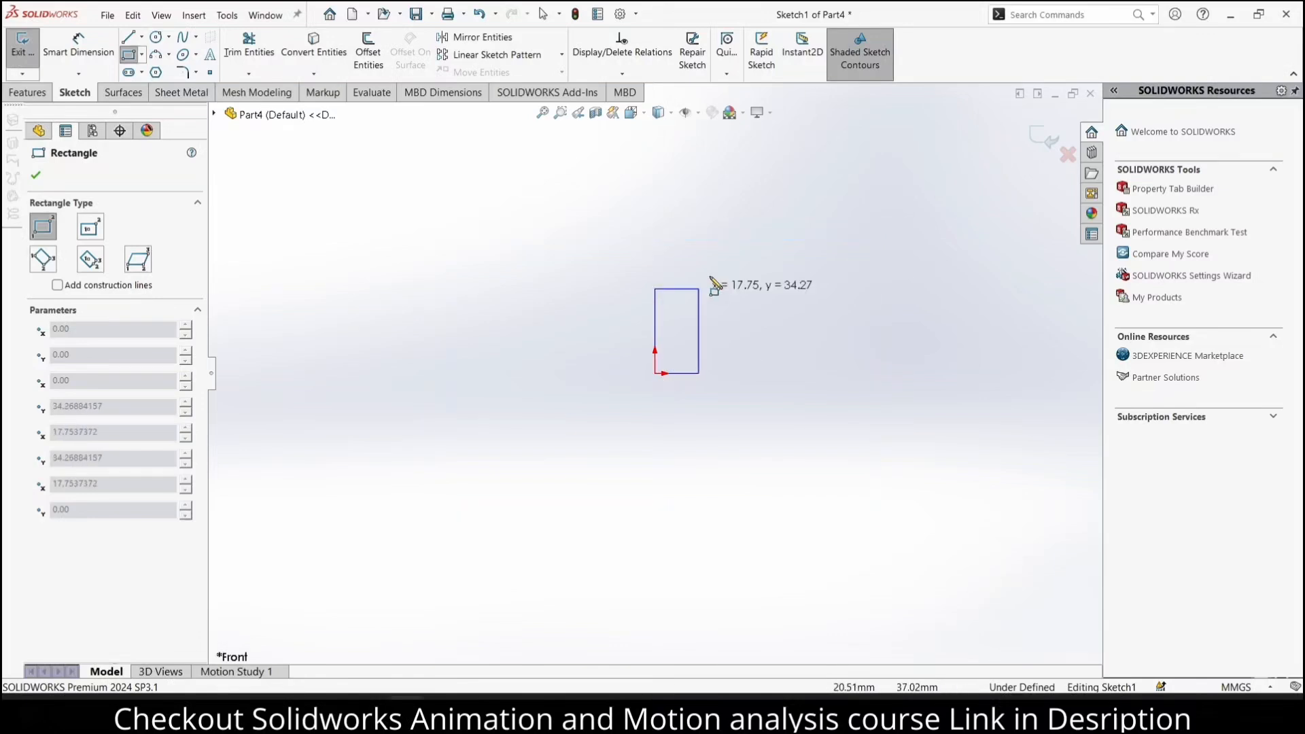
left_click(811, 194)
Dimension the rectangle's left vertical side to 200 mm
left_click(78, 47)
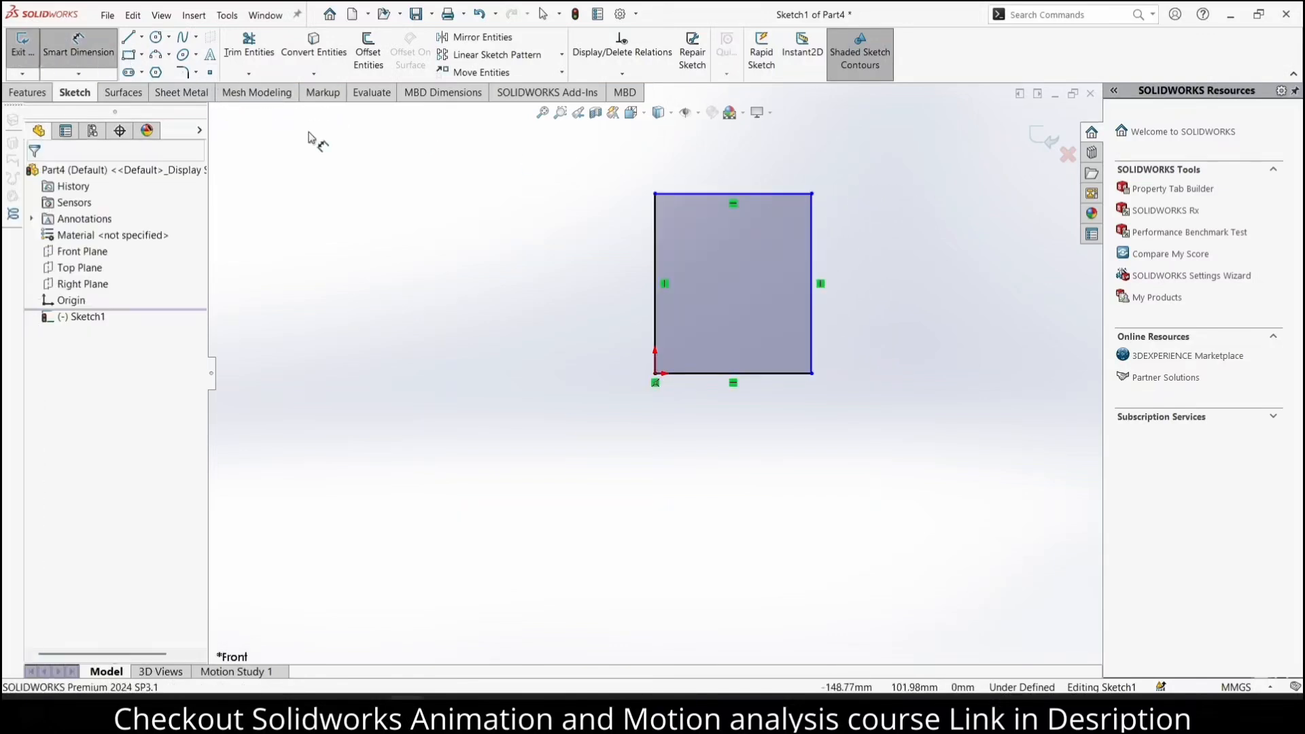
left_click(654, 251)
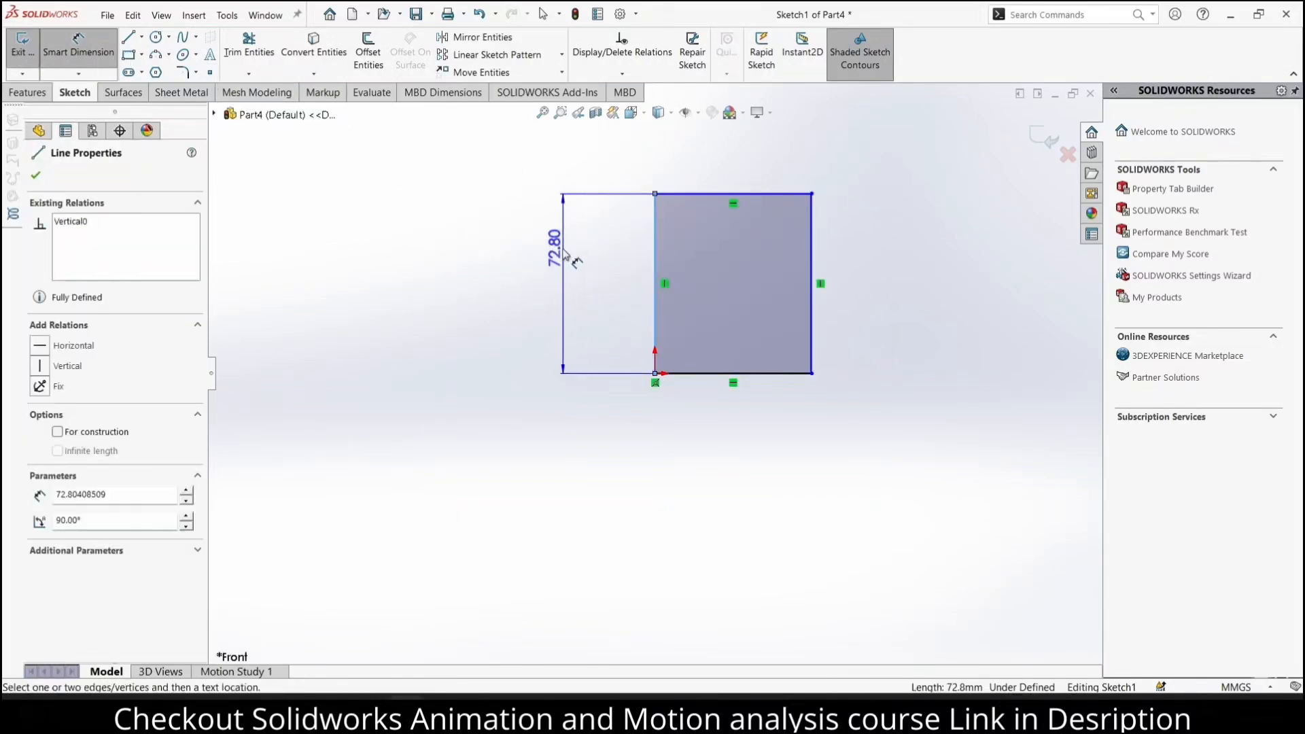
left_click(567, 262)
type("200")
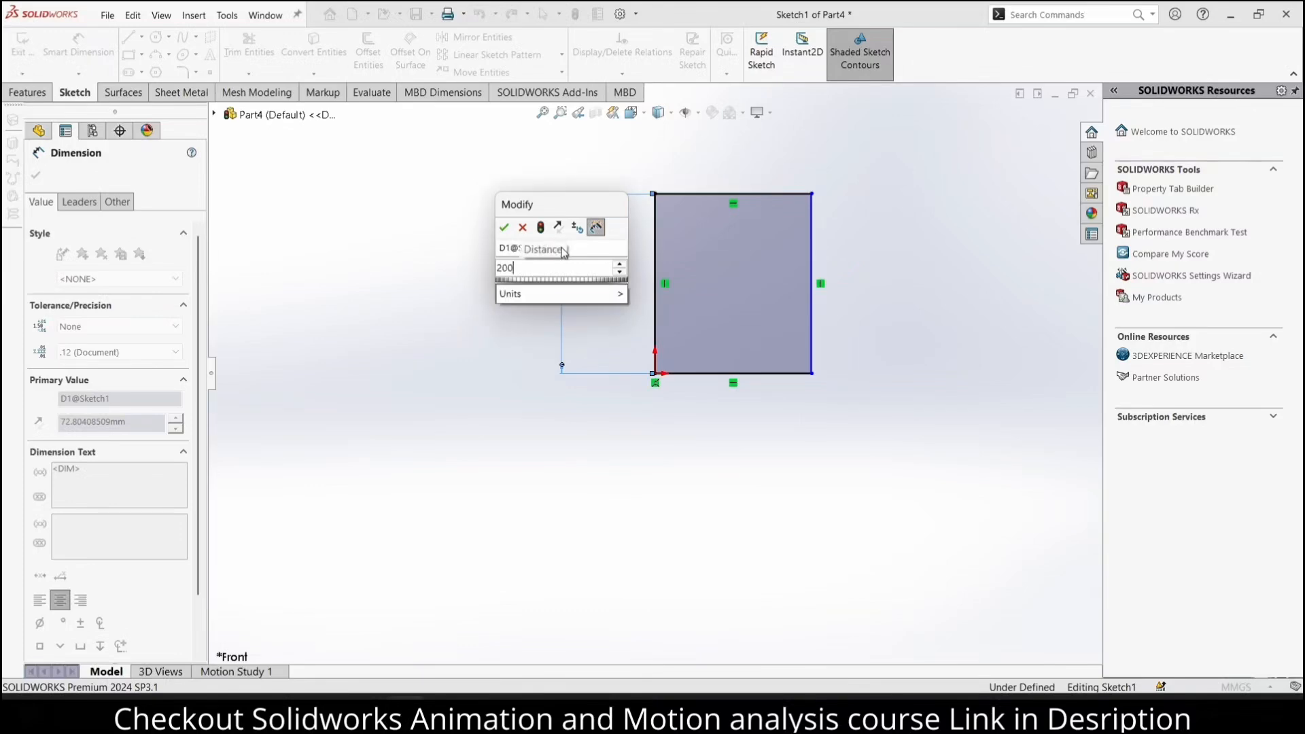
key("Return")
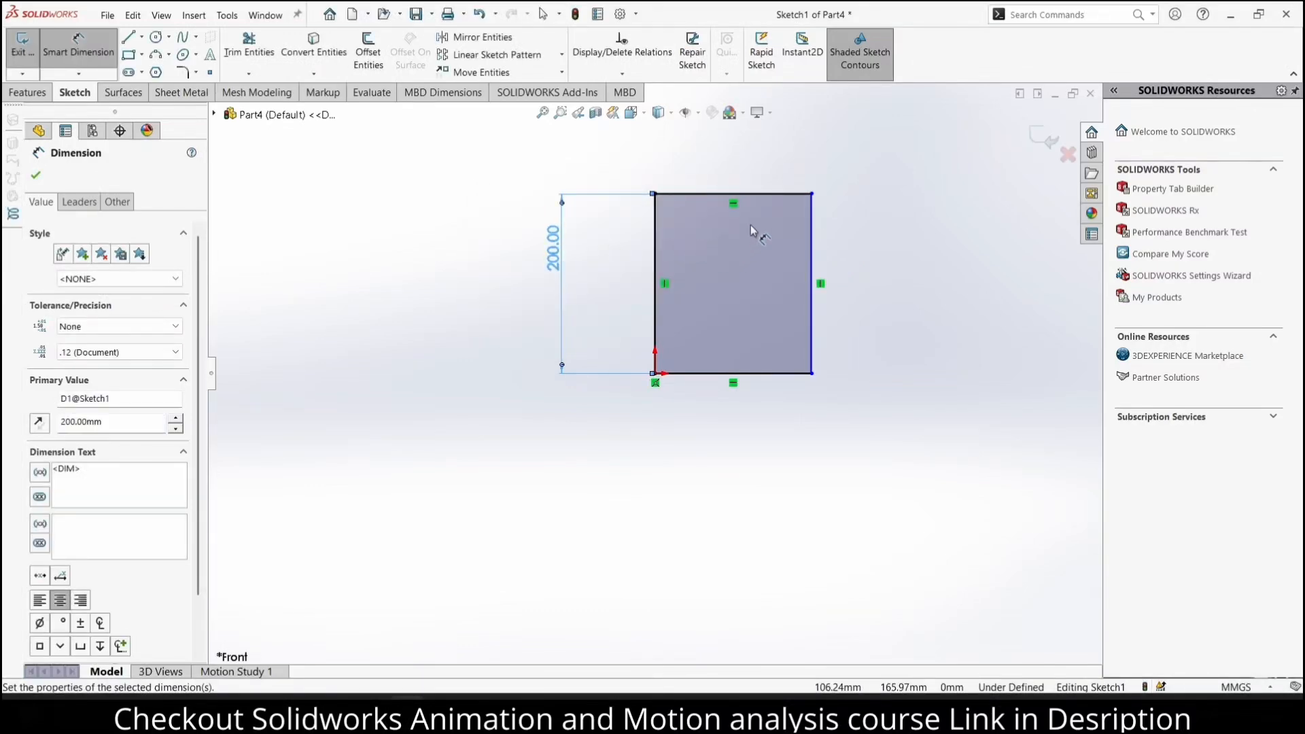
Change the rectangle's height to 220 mm and dimension its top edge to 150 mm
double_click(555, 248)
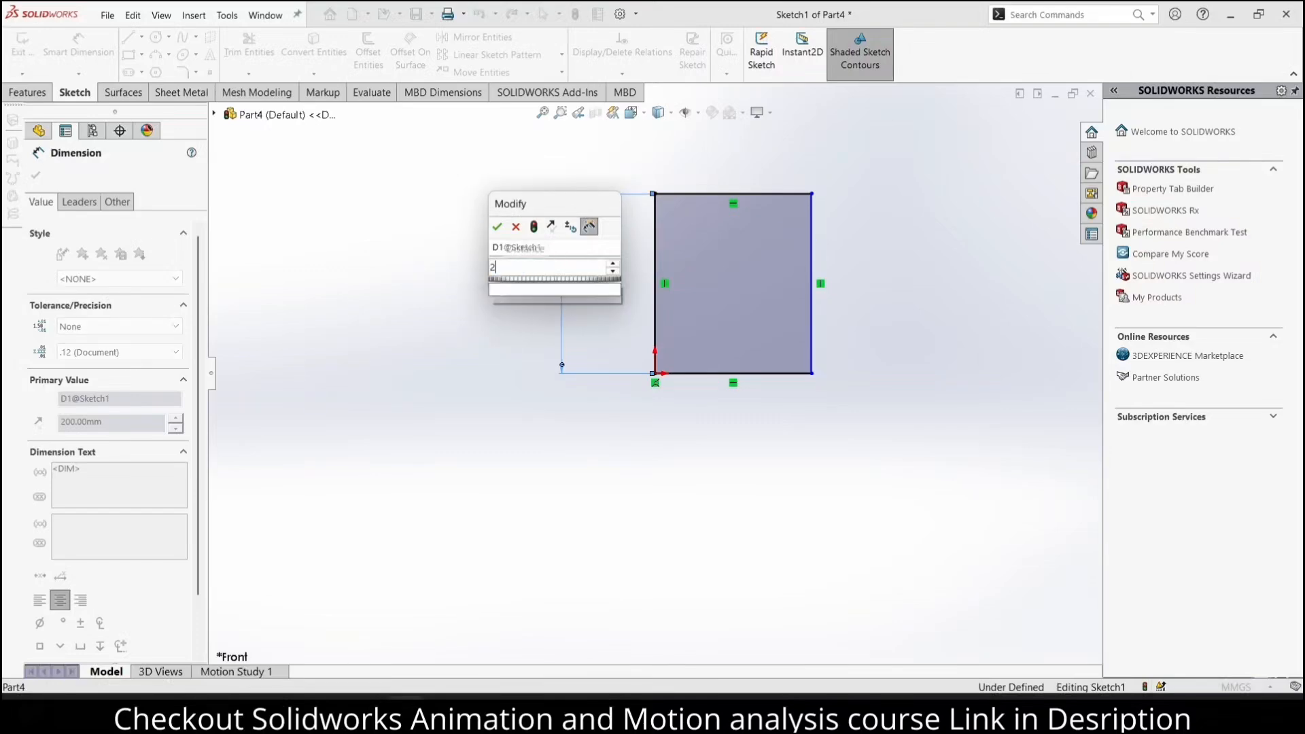
type("20")
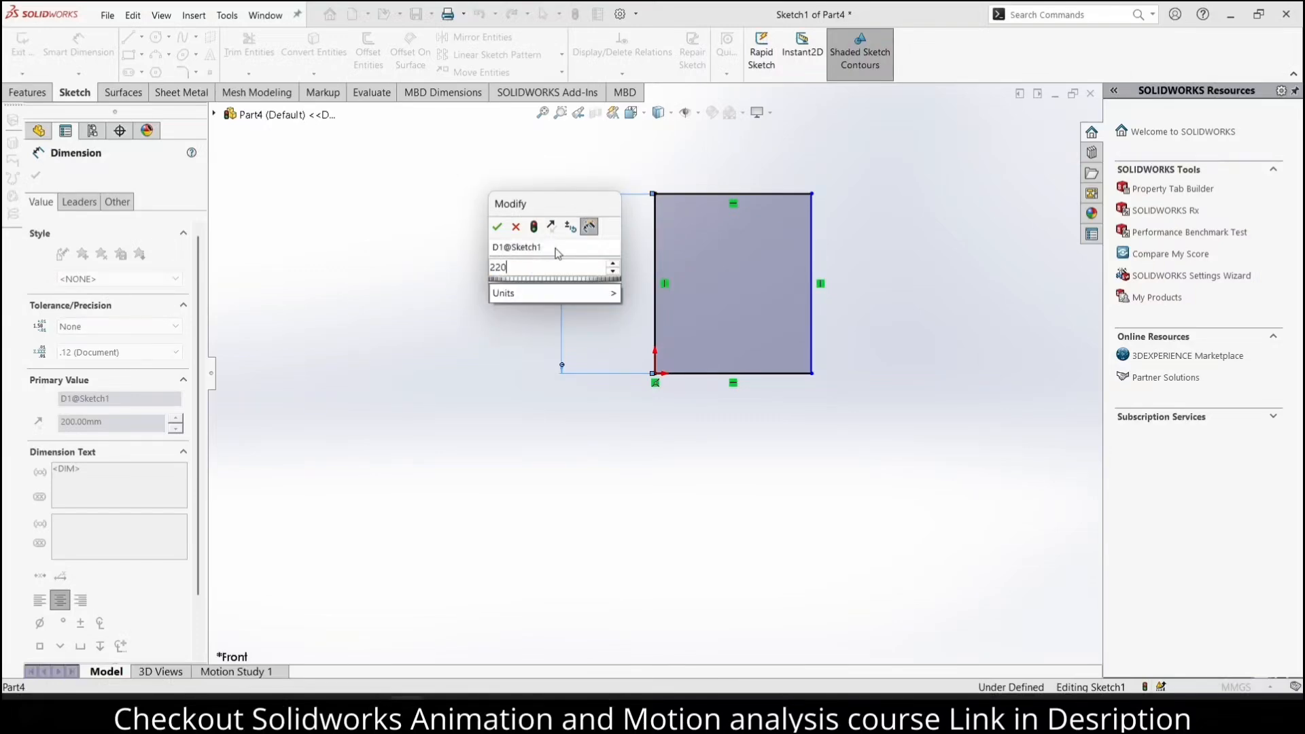
key("Return")
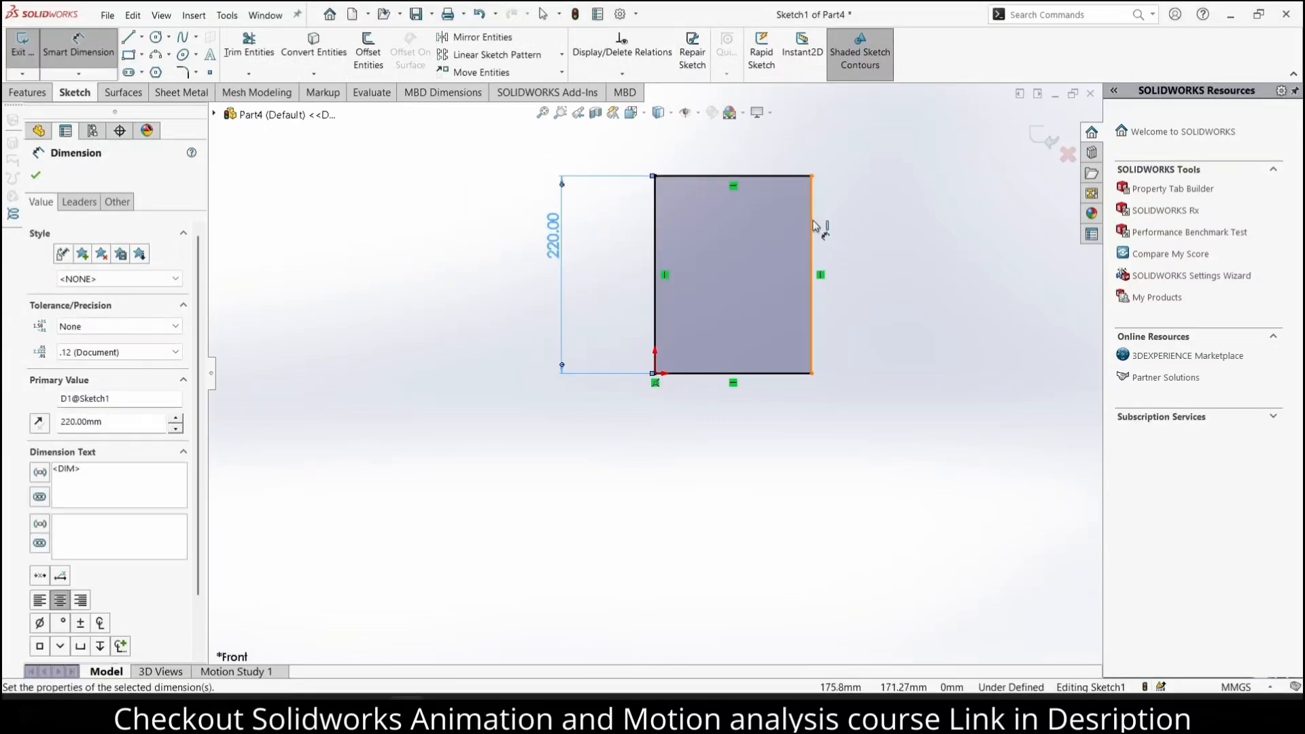
left_click(759, 183)
left_click(753, 151)
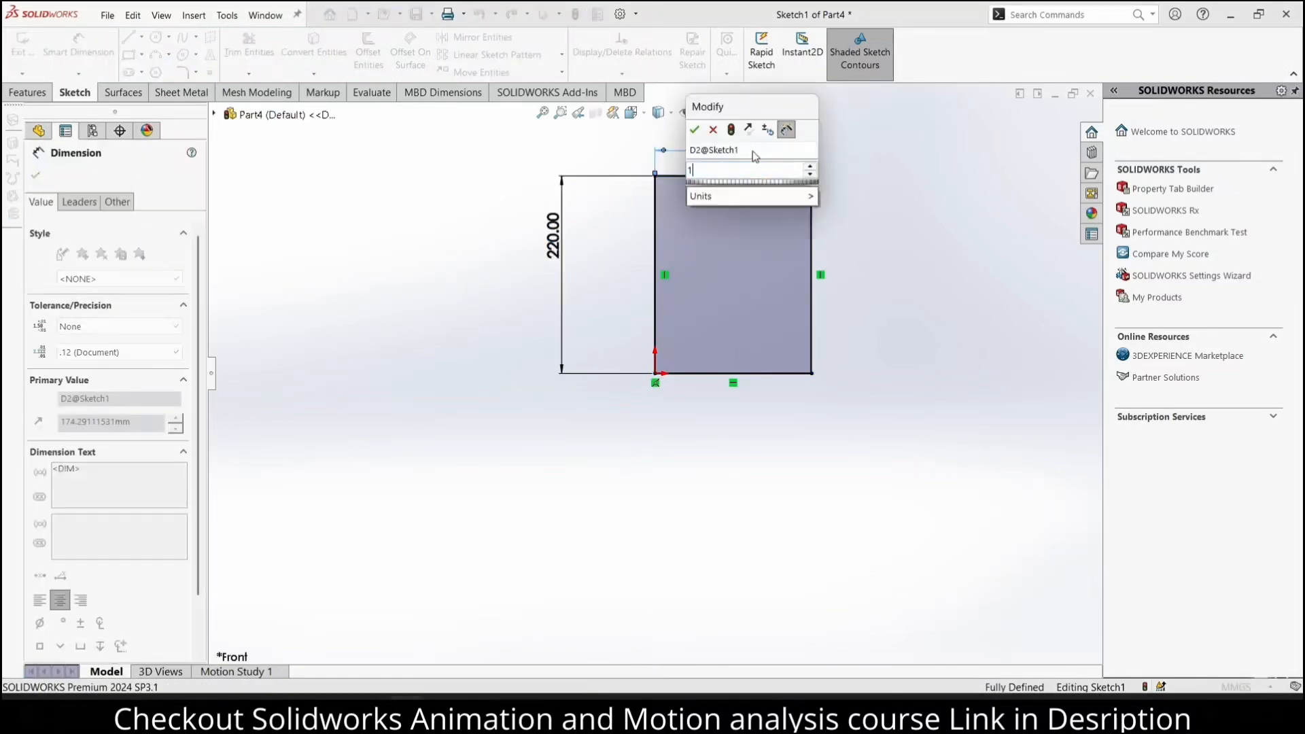
type("150")
key("Return")
Sketch a second corner rectangle about 90 mm wide and 198 mm high inside the first, near its right side
scroll(732, 233, "down", 3)
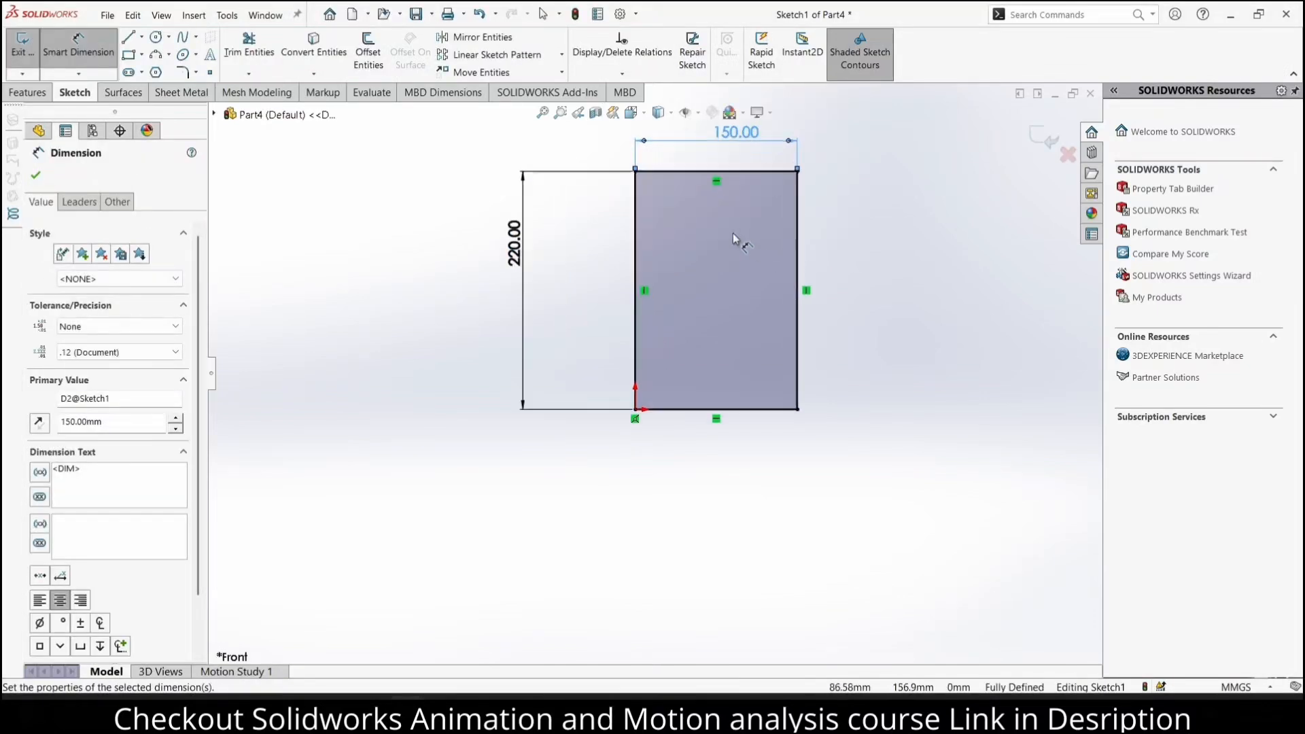
scroll(733, 234, "down", 1)
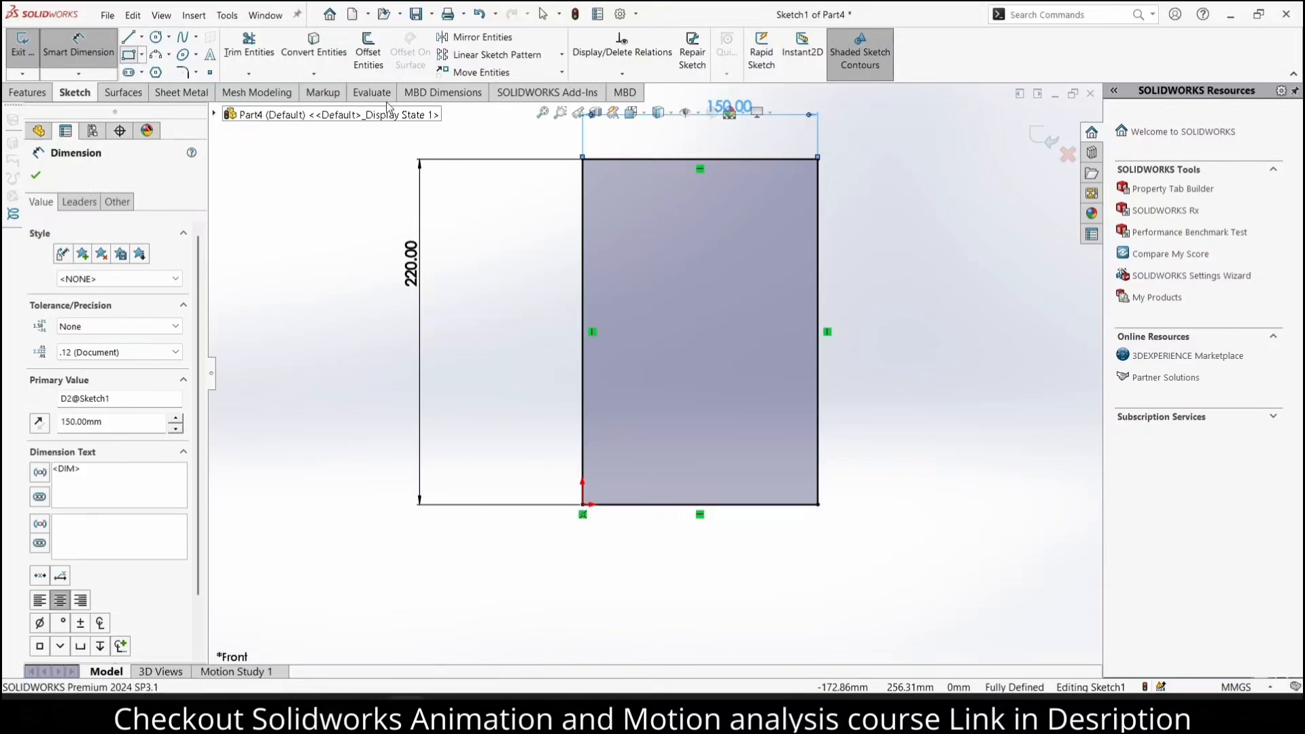
left_click(128, 54)
left_click(663, 178)
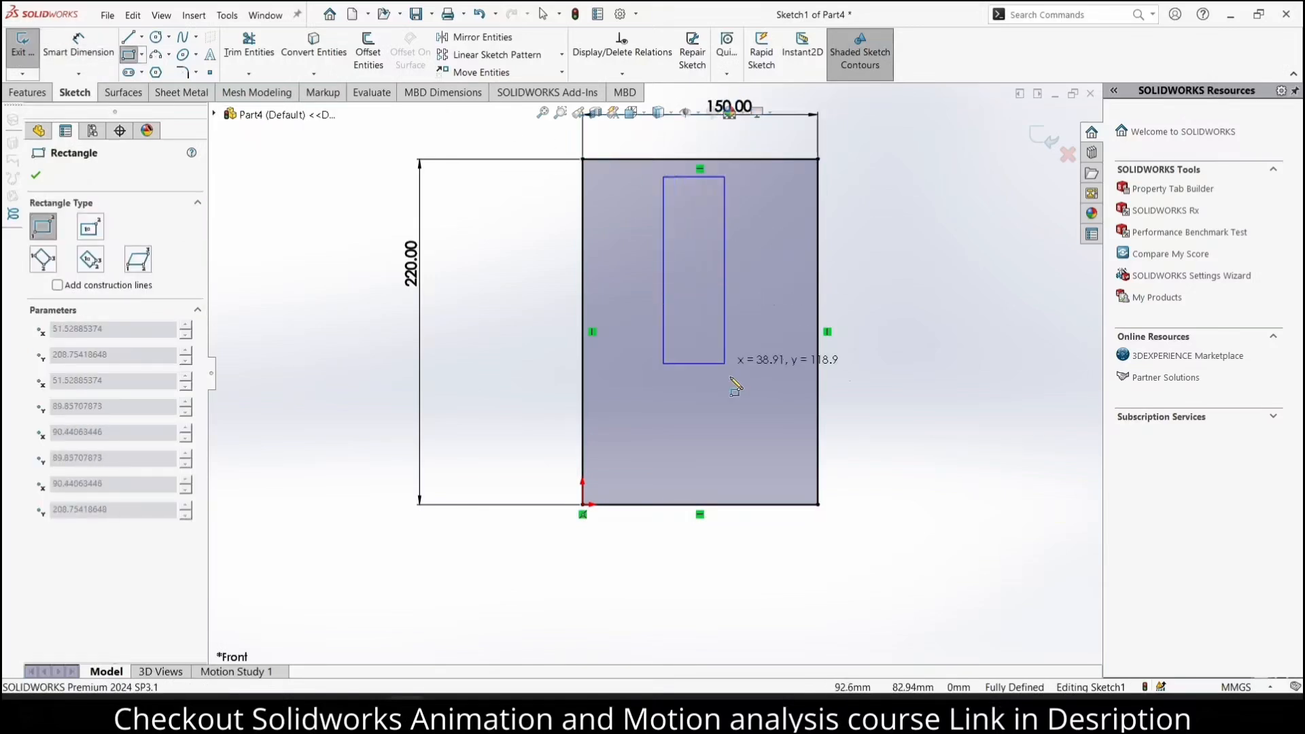
left_click(804, 488)
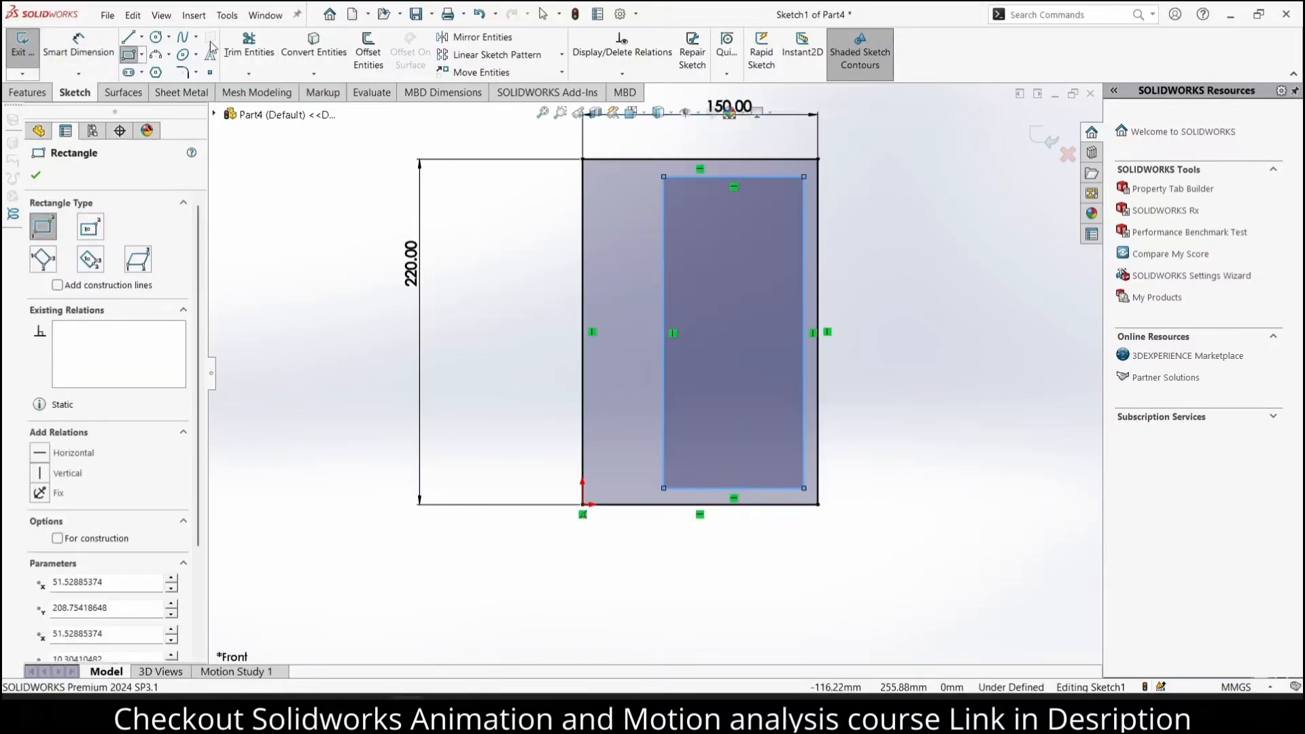
Dimension the inner rectangle's bottom edge to 90 mm
left_click(78, 45)
left_click(771, 488)
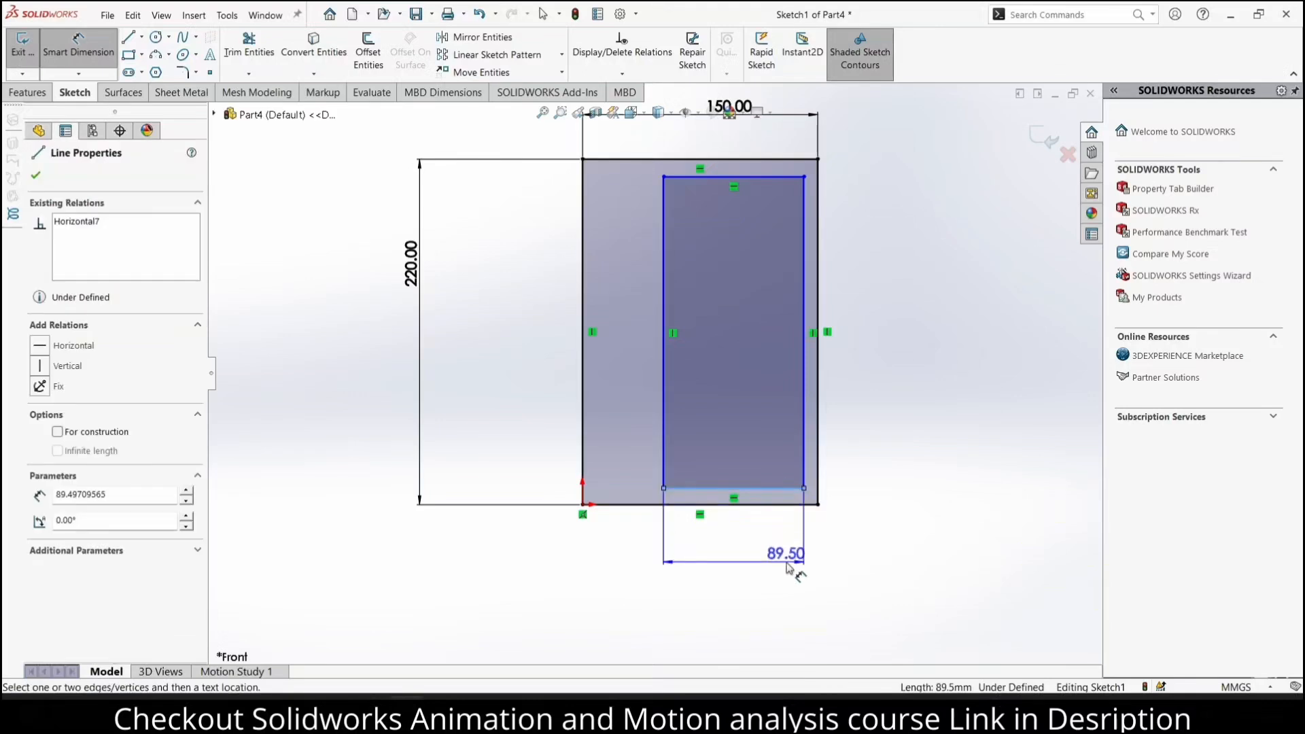
left_click(787, 568)
type("9")
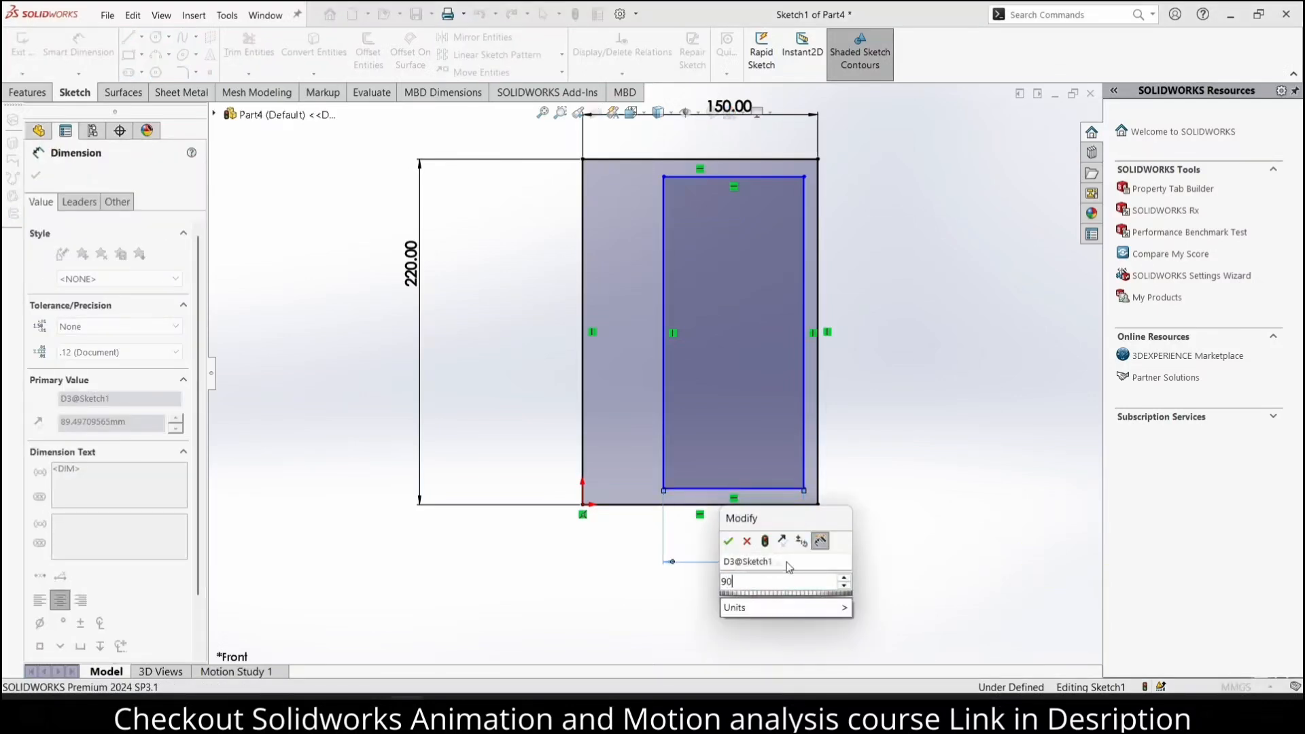
type("0")
key("Return")
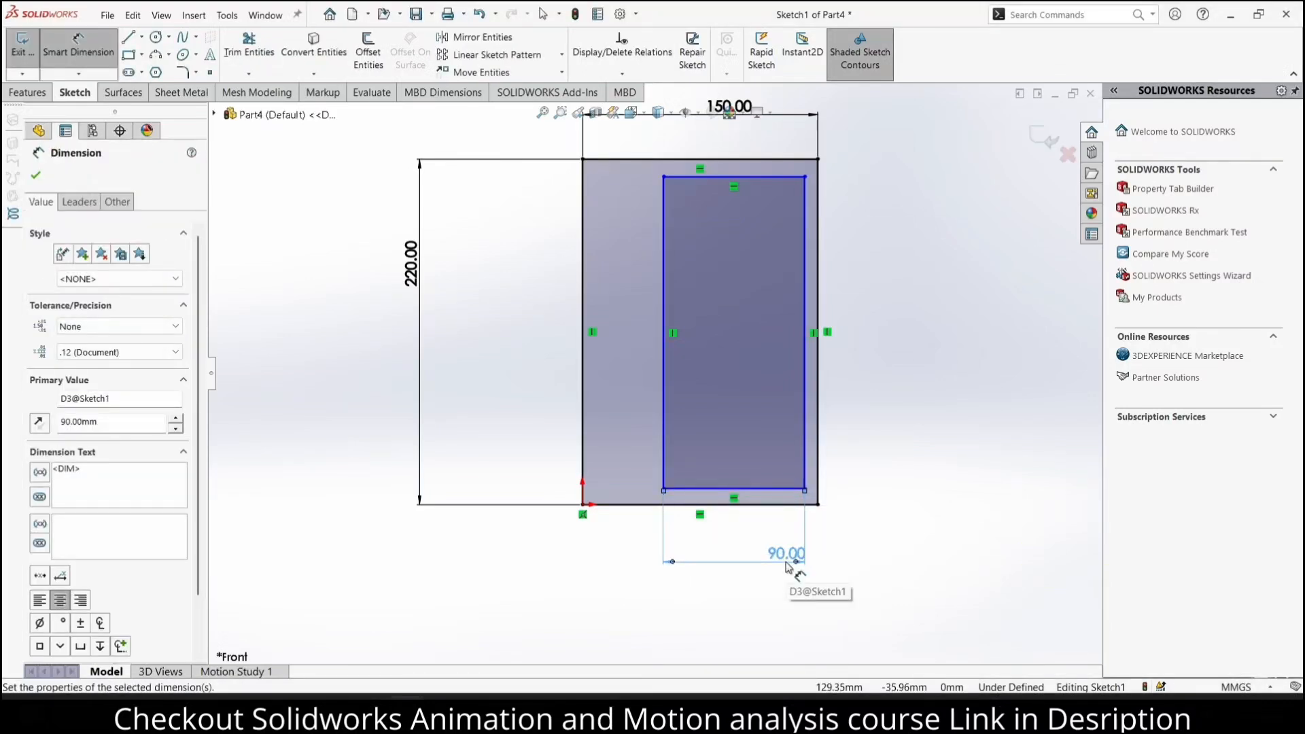
Dimension the inner rectangle's left vertical side to 200 mm
left_click(663, 326)
left_click(508, 303)
type("200")
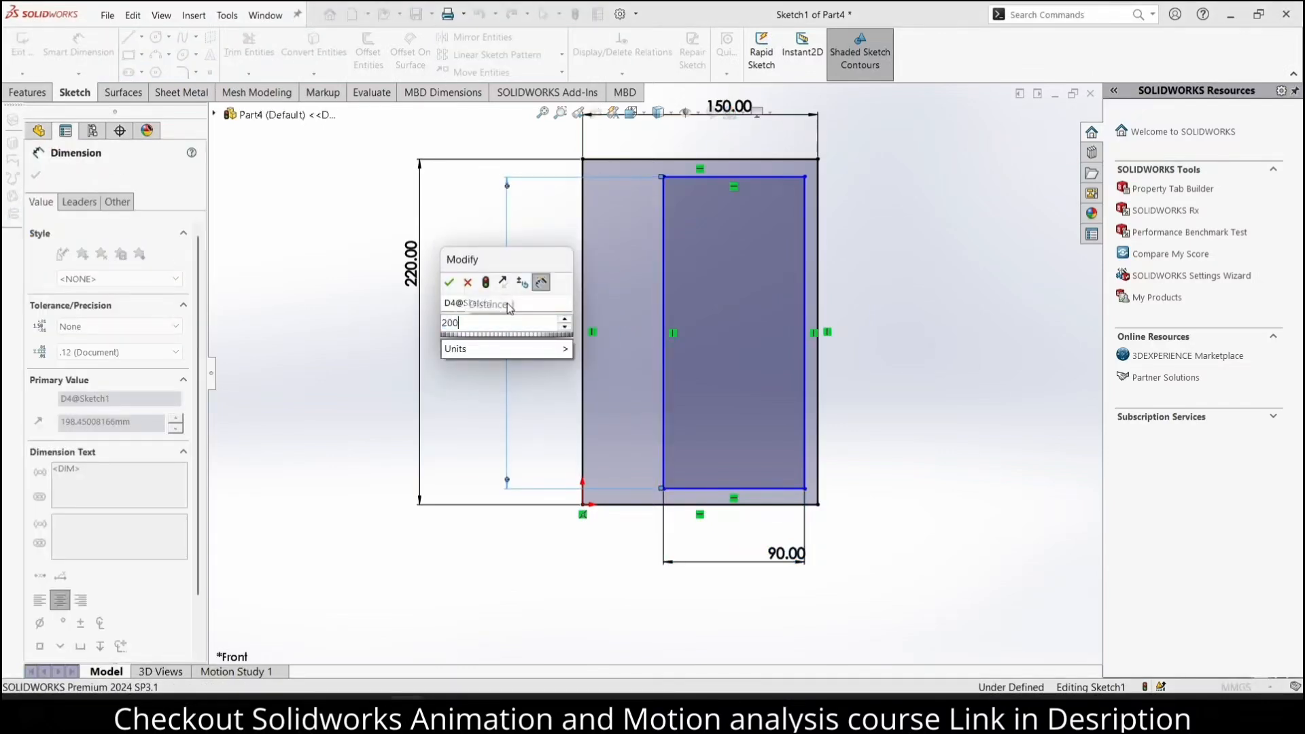
key("Return")
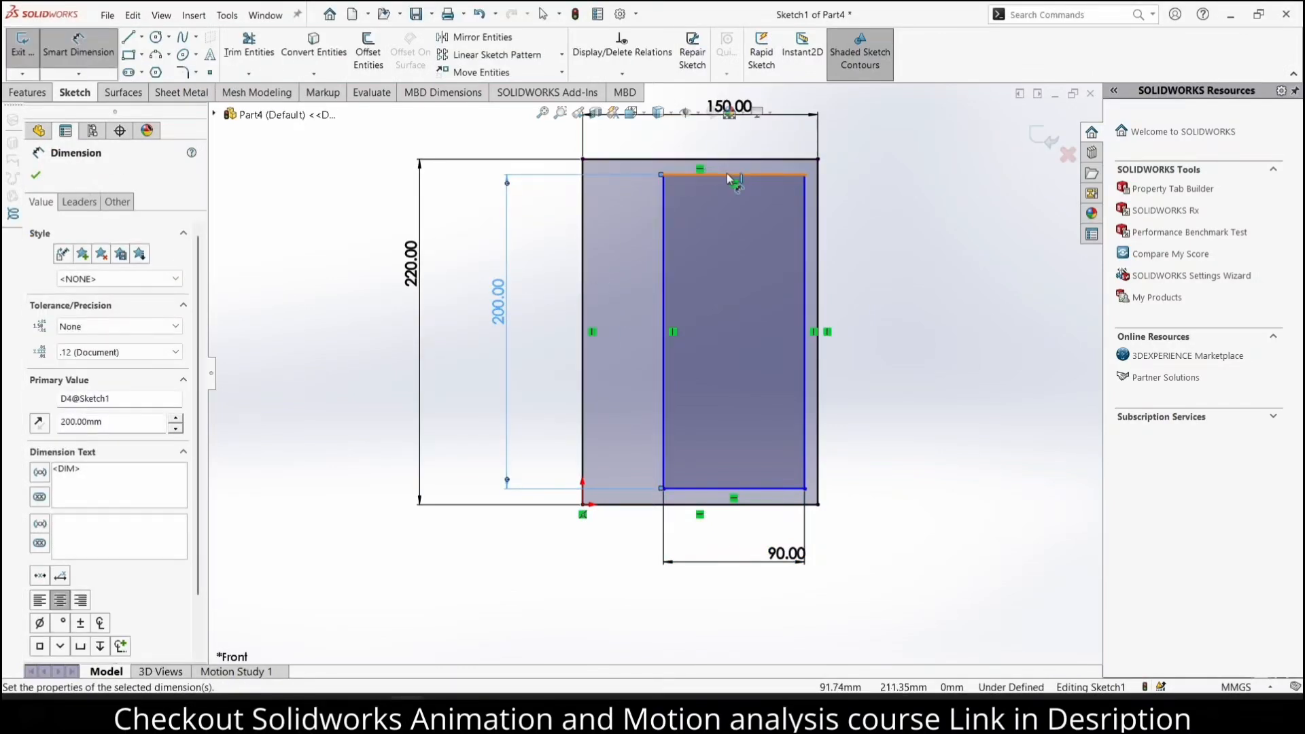
Set the distance between the top edges of the inner and outer rectangles to 10 mm
left_click(686, 175)
left_click(802, 159)
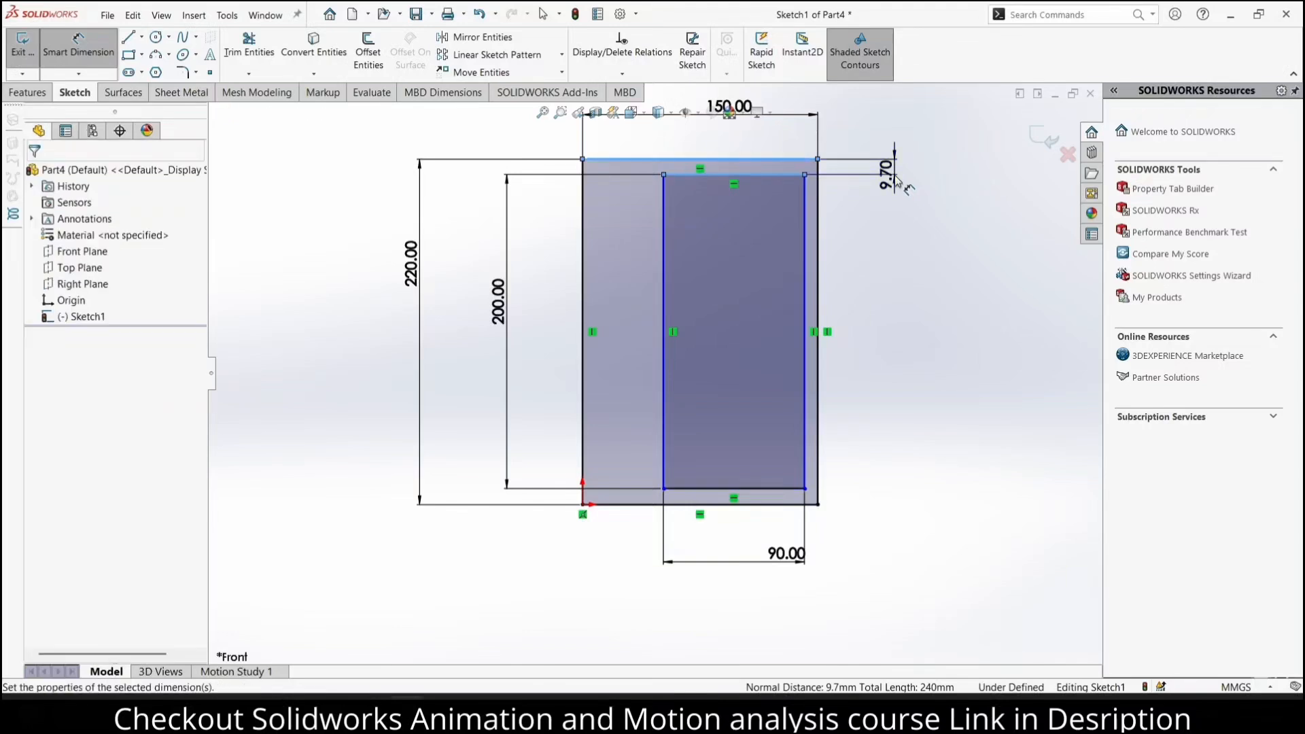
left_click(894, 179)
type("10")
key("Return")
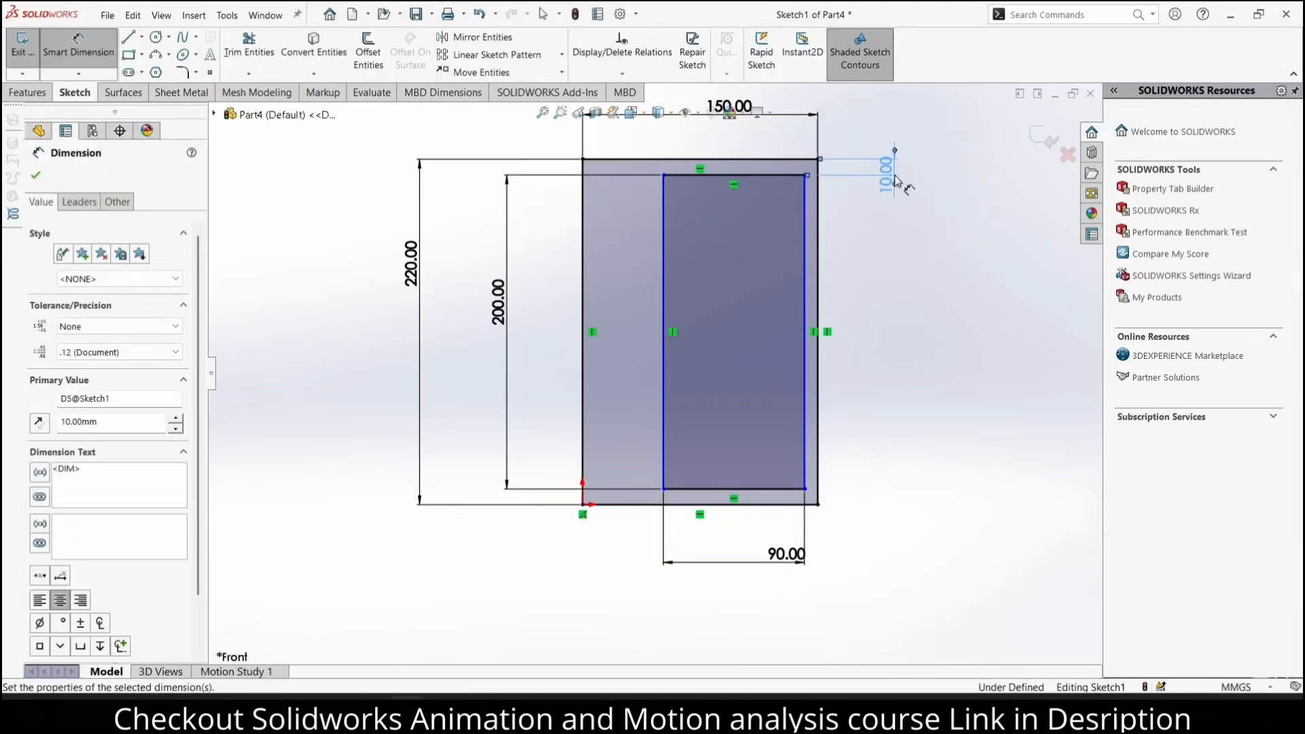
left_click(962, 230)
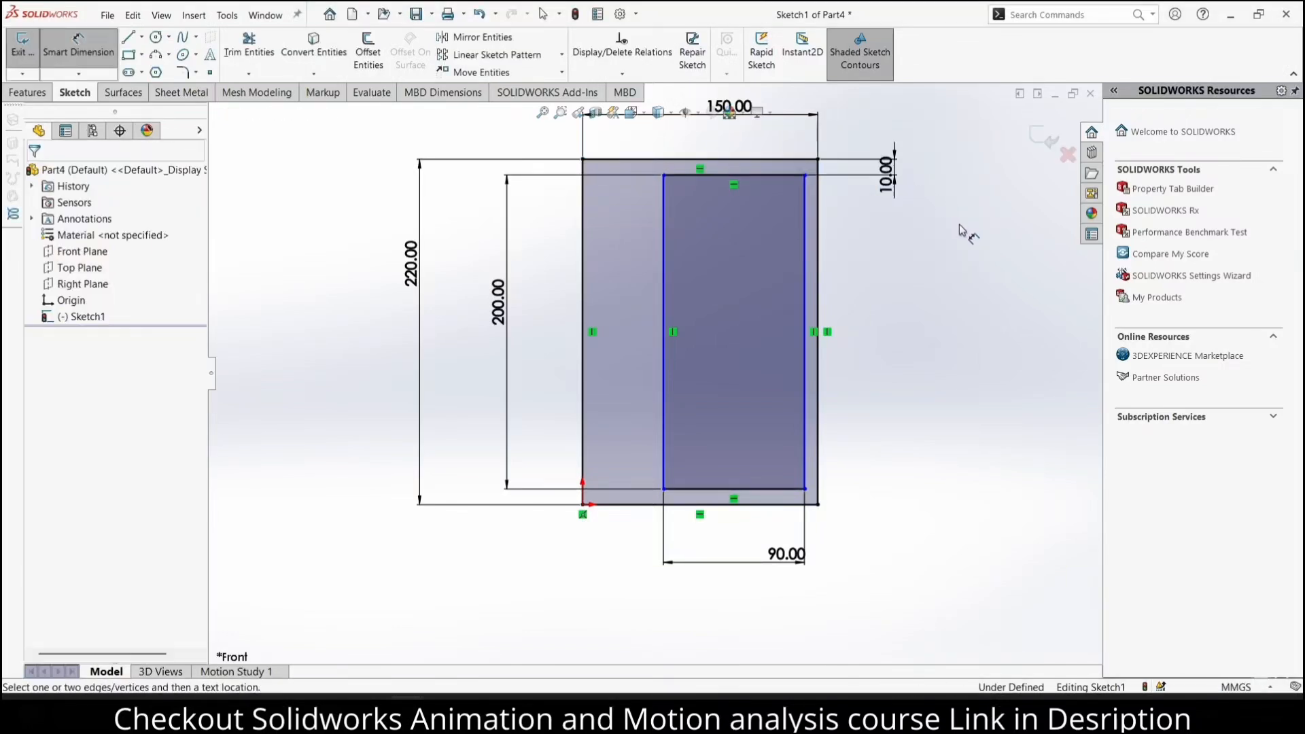
Set the distance between the right edges of the inner and outer rectangles to 10 mm
left_click(804, 207)
left_click(818, 212)
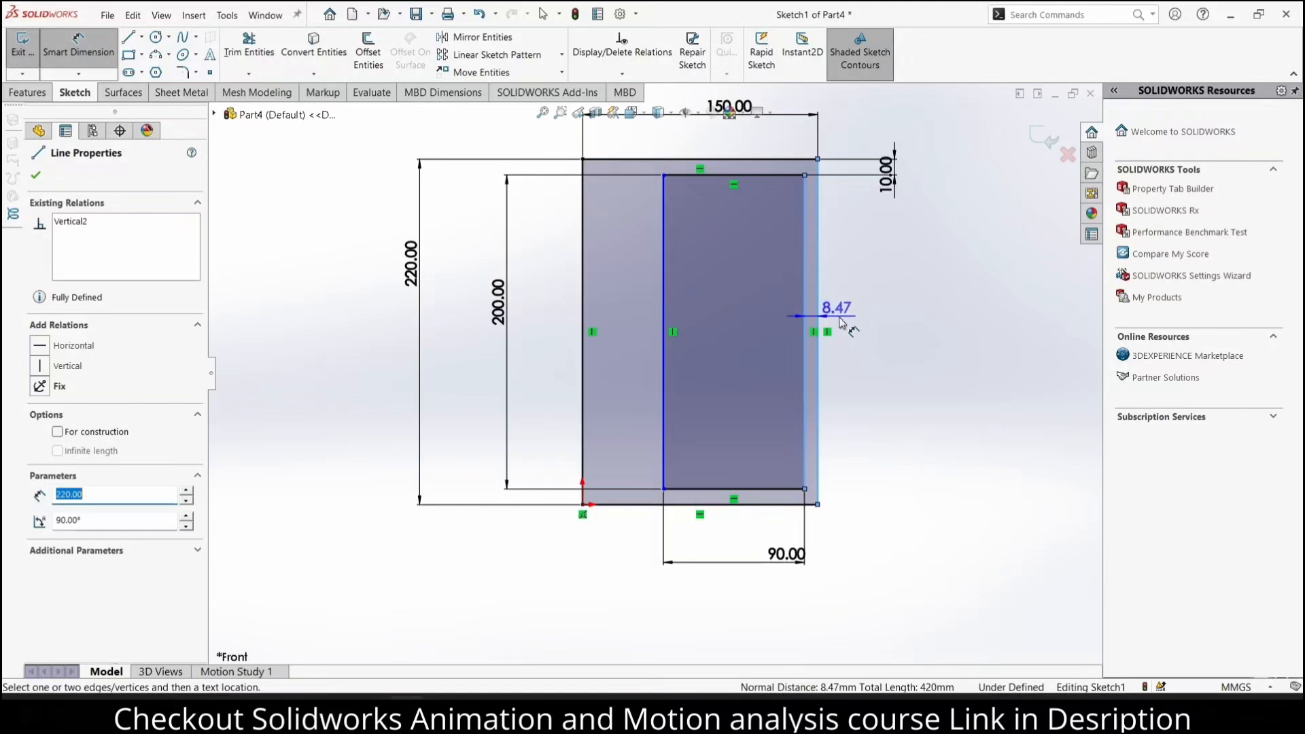
left_click(850, 320)
left_click(850, 319)
type("10")
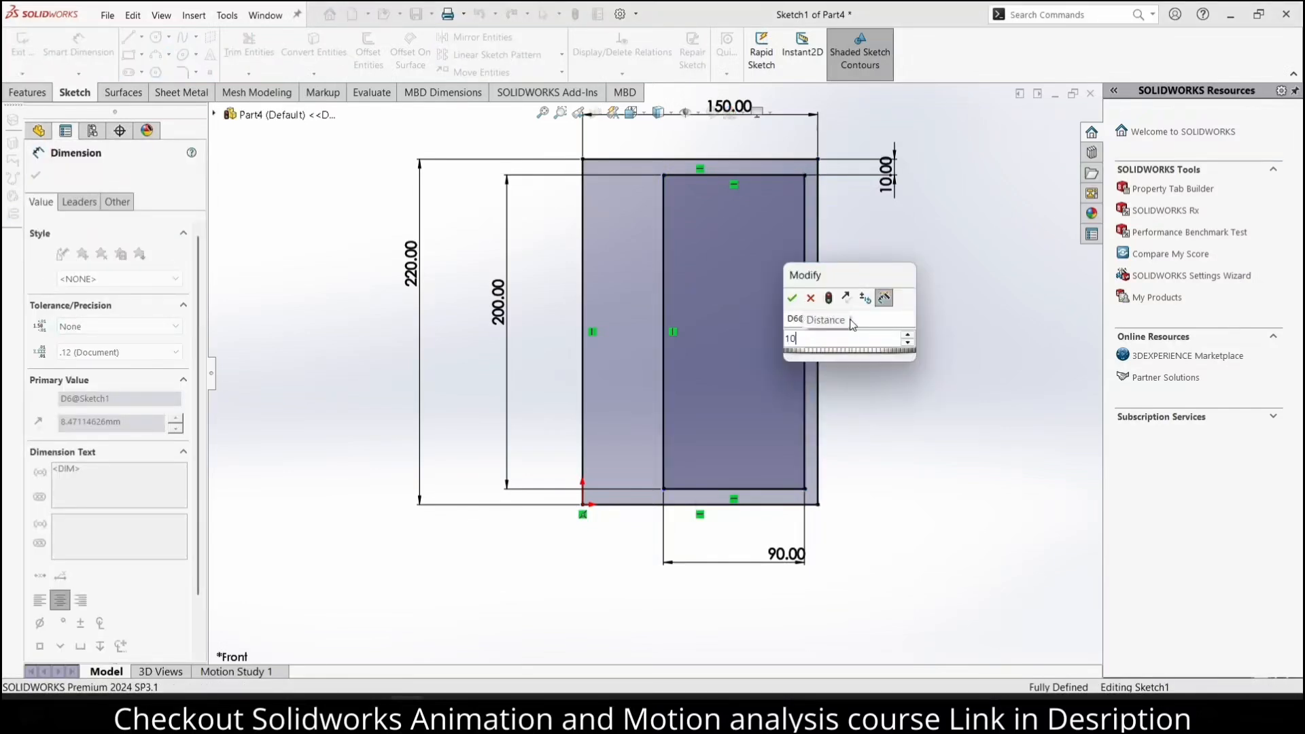
key("Return")
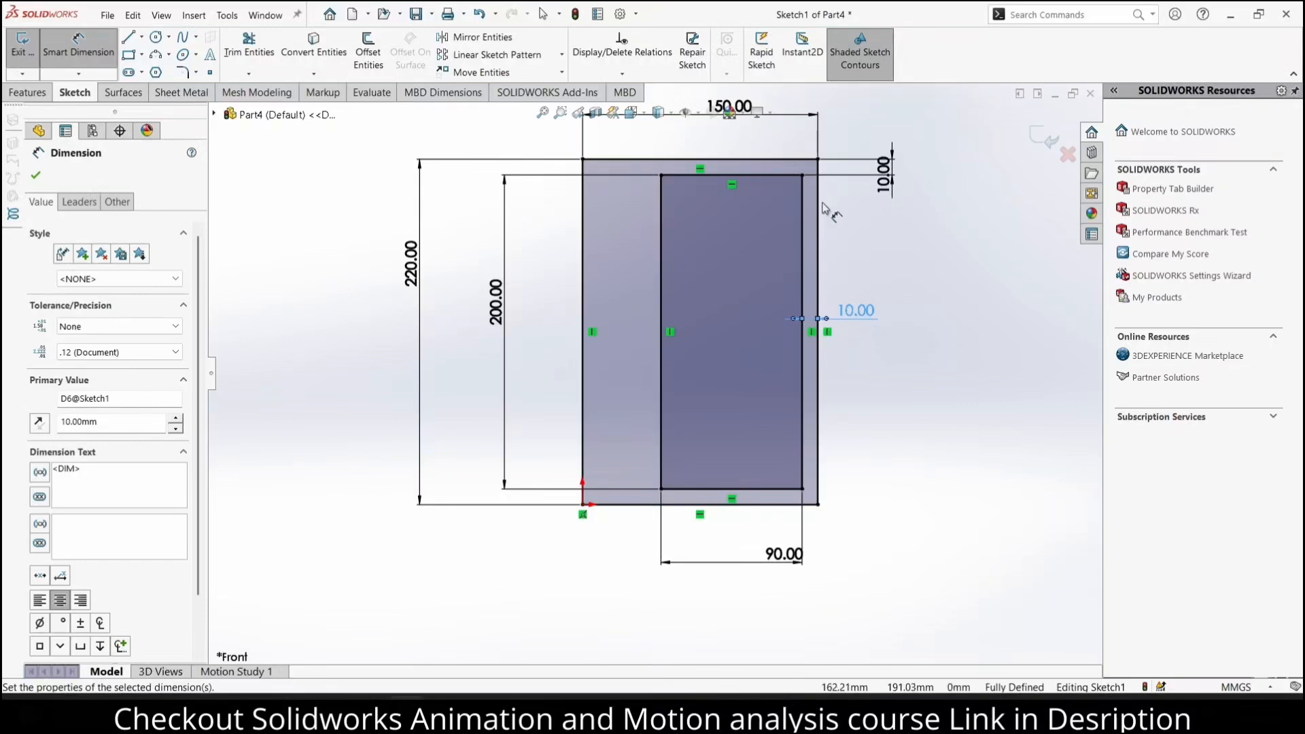
Extrude the frame profile between the two rectangles as a blind boss with a depth of 10 mm
left_click(27, 93)
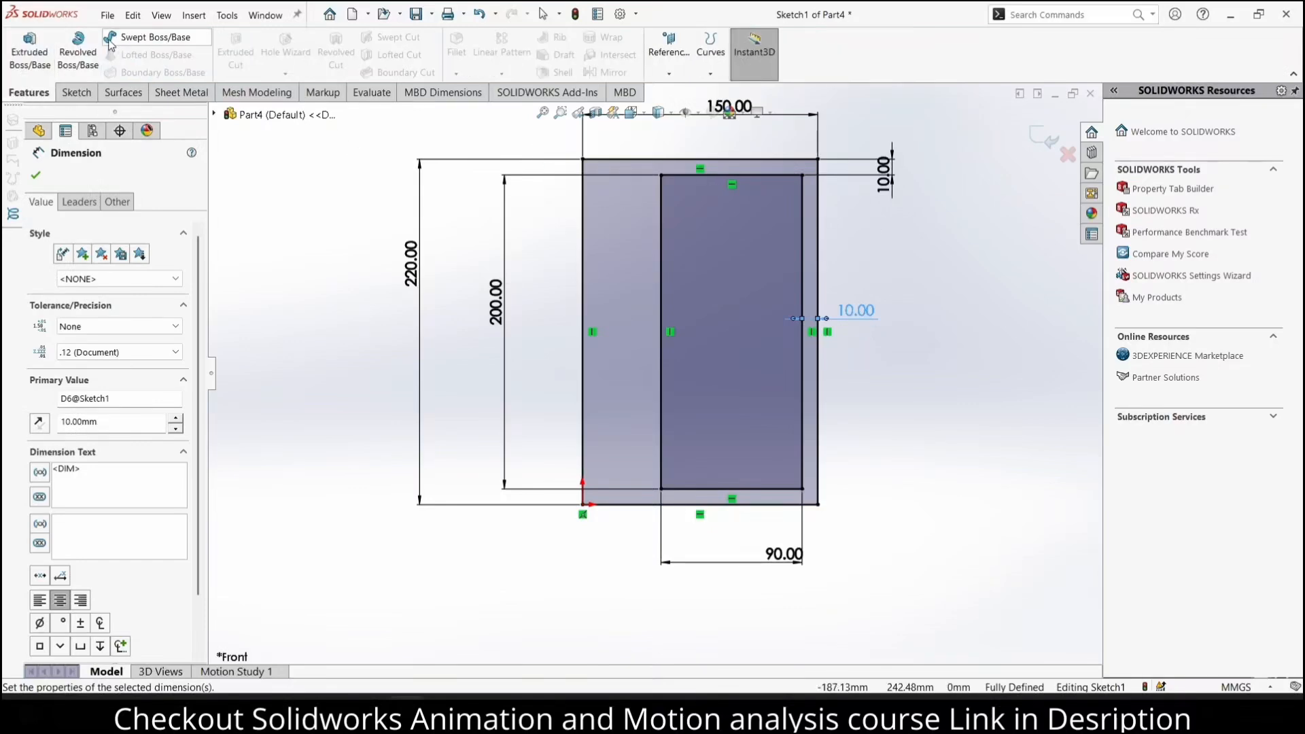
left_click(19, 49)
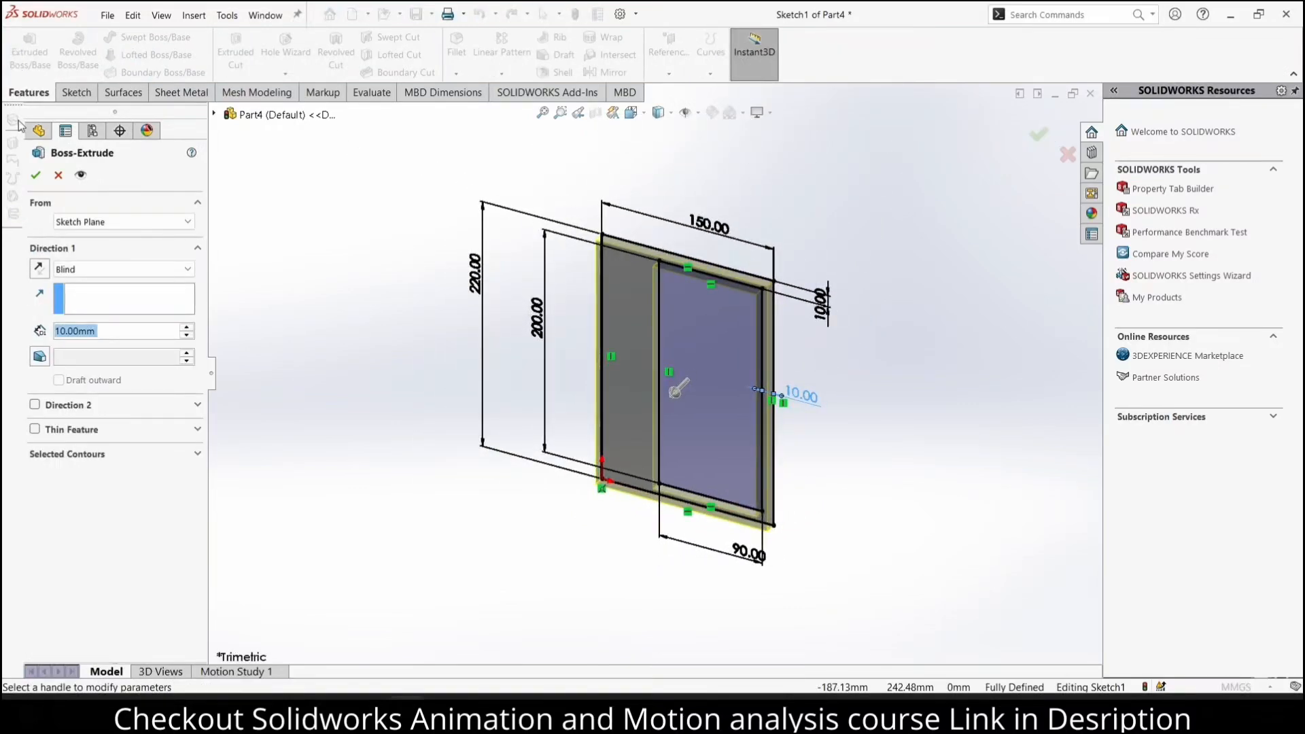
left_click(32, 174)
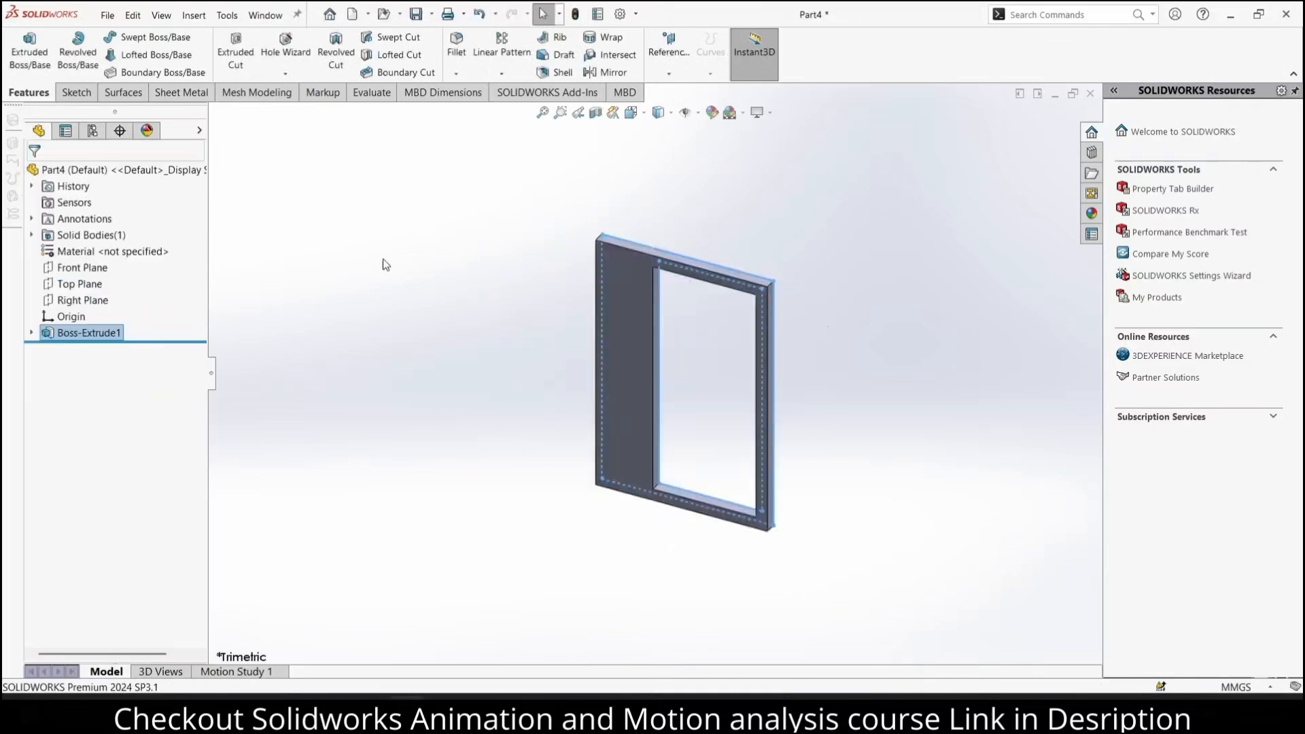
Sketch a circle about 6.8 mm in diameter on the frame's front face beside the opening's upper-left corner
left_click(626, 296)
left_click(687, 237)
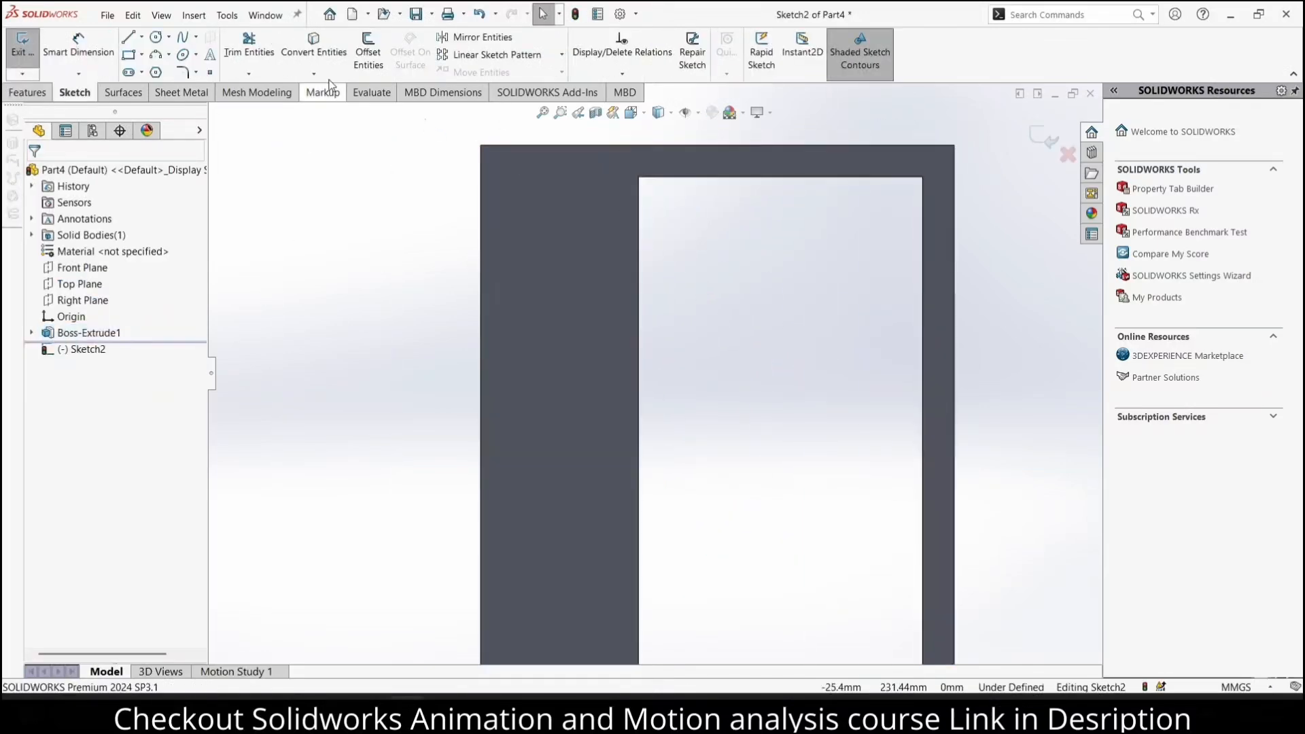
left_click(155, 37)
left_click_drag(608, 193, 610, 203)
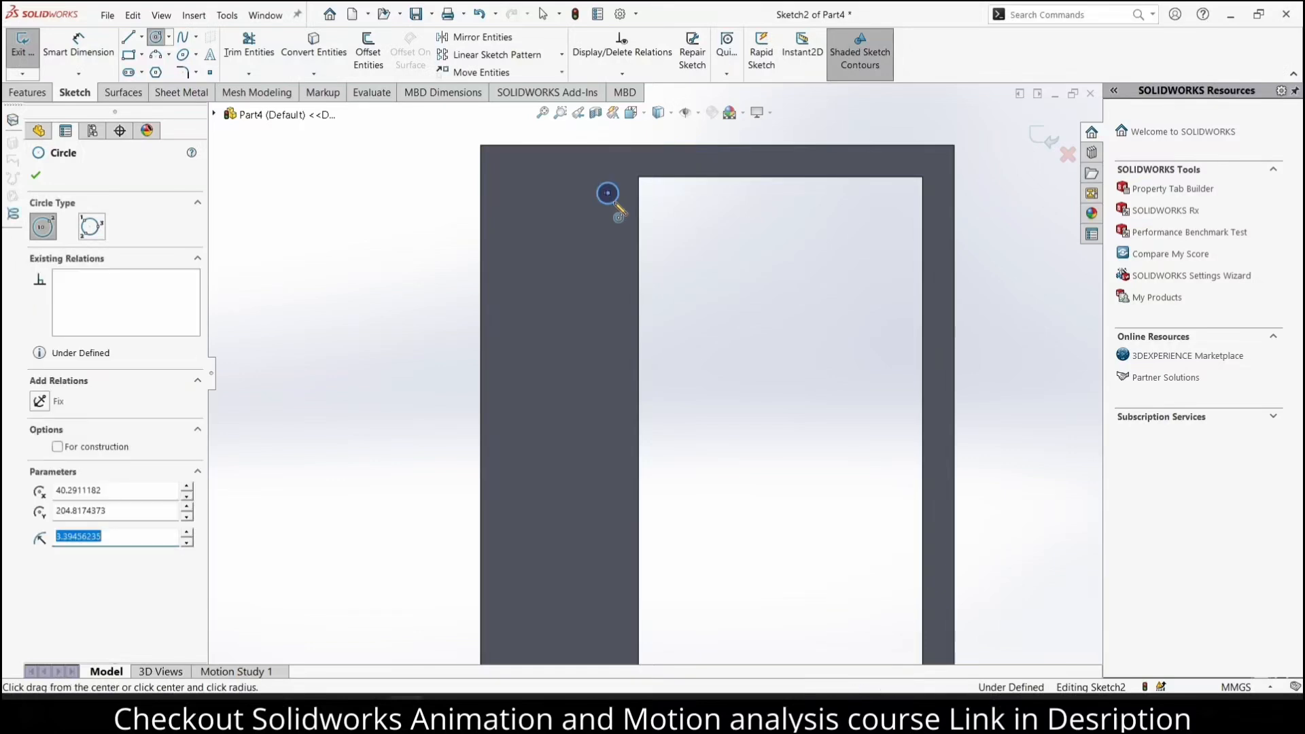
Set the upper circle's diameter to 5 mm
left_click(92, 48)
left_click(607, 193)
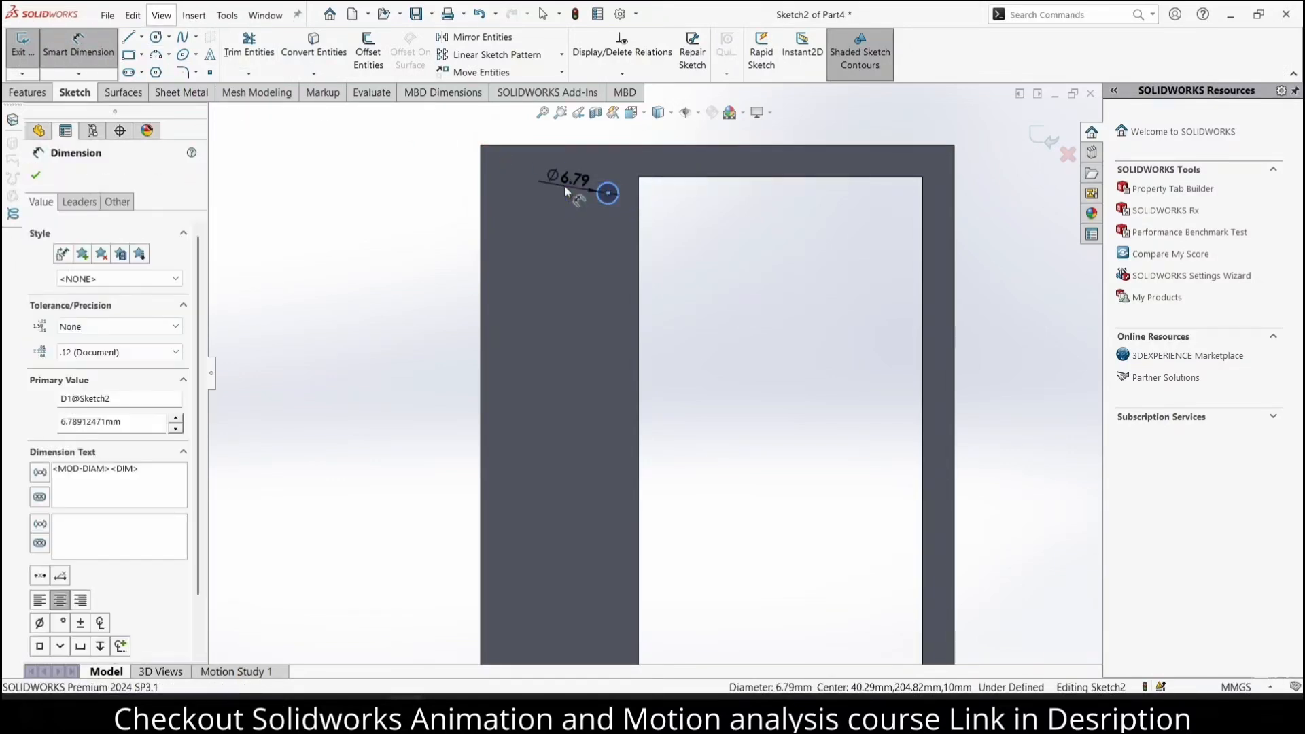
left_click(556, 187)
type("5")
key("Return")
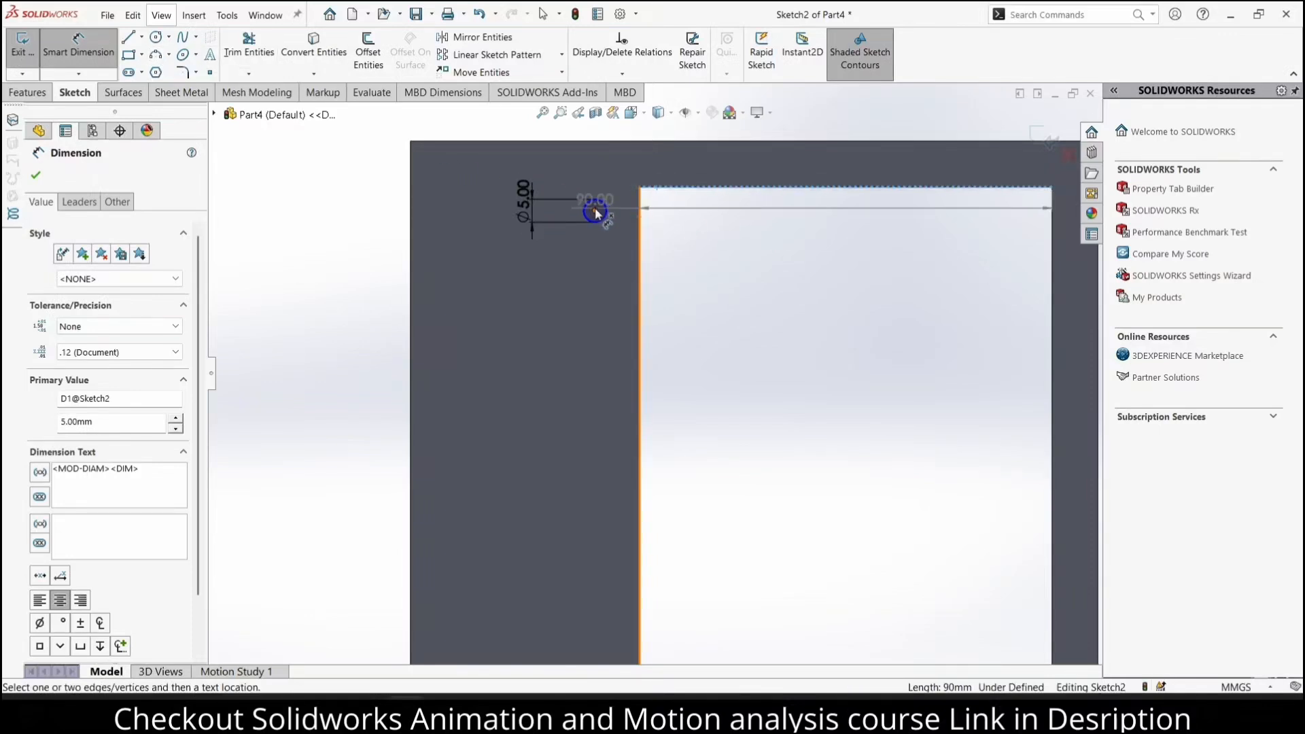
Set the vertical distance between the upper circle's centre and the opening's top edge to 5 mm
left_click(594, 211)
left_click(693, 219)
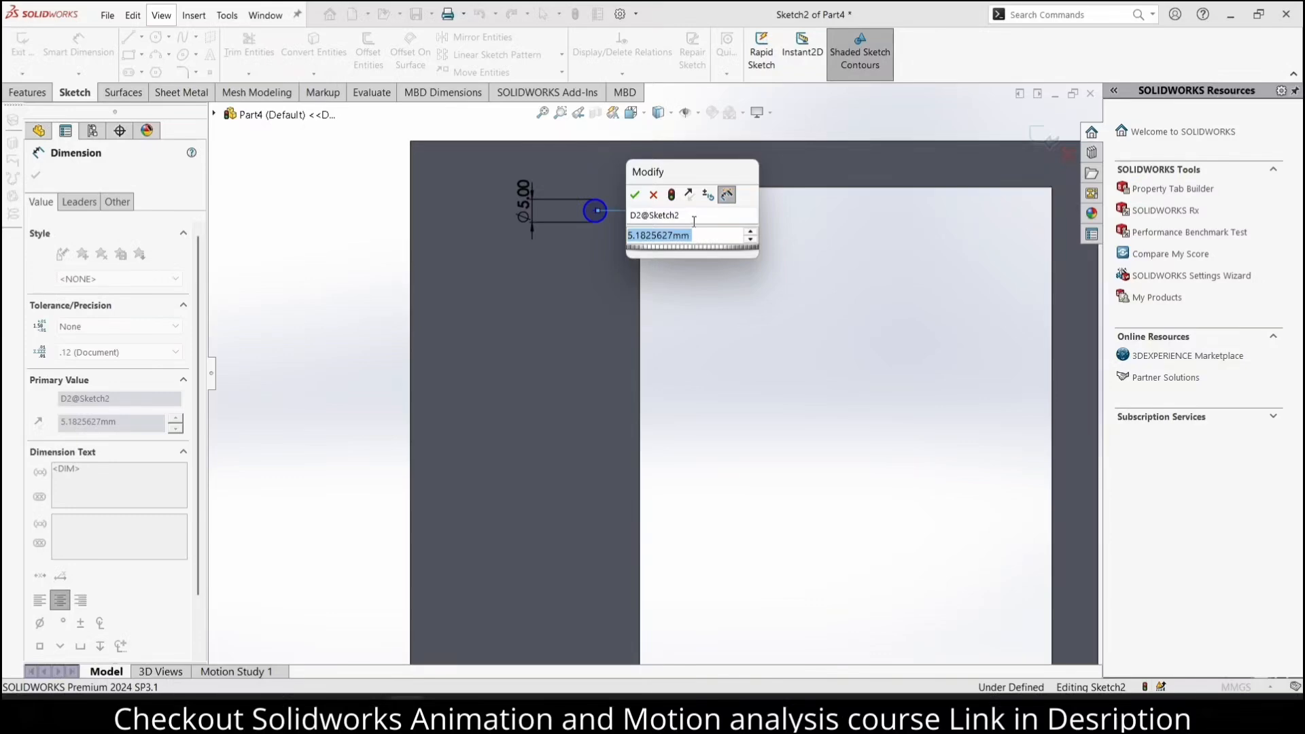
type("5")
key("Return")
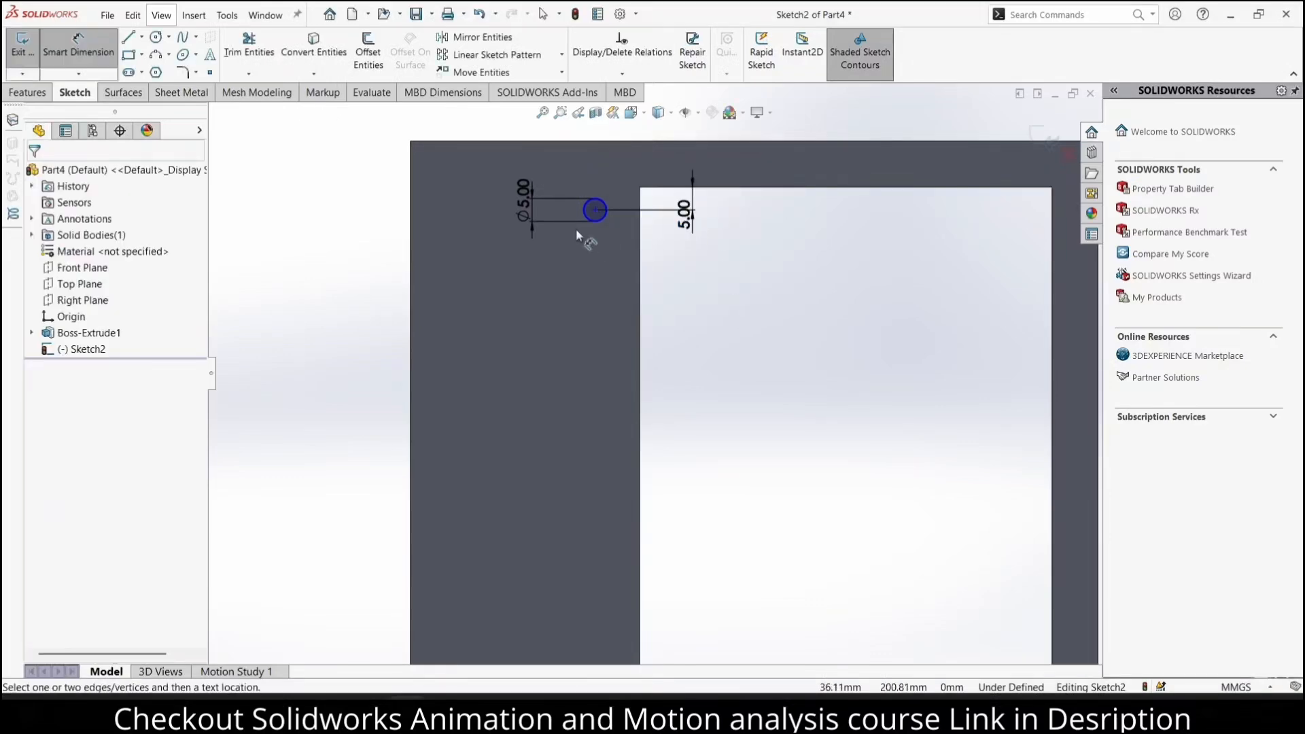
Set the horizontal distance between the upper circle's centre and the opening's left edge to 5 mm
left_click(595, 211)
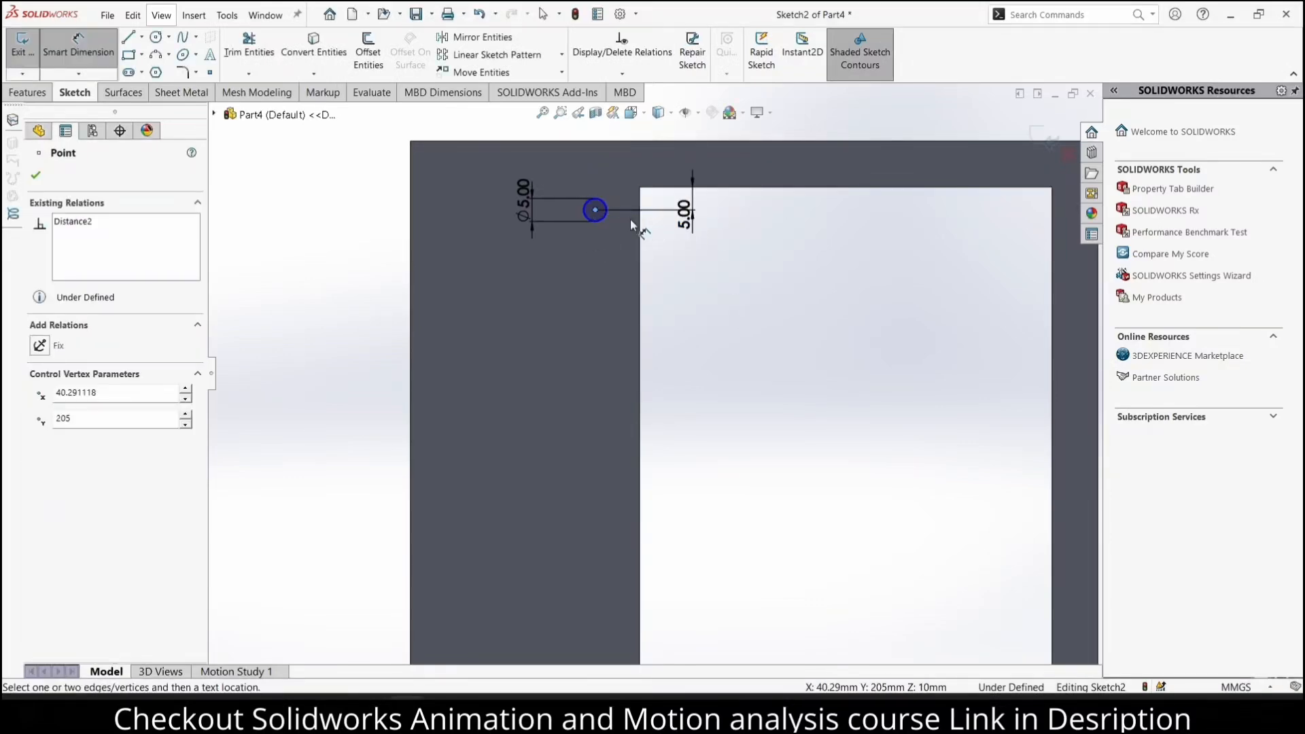
left_click(639, 224)
left_click(615, 162)
type("5")
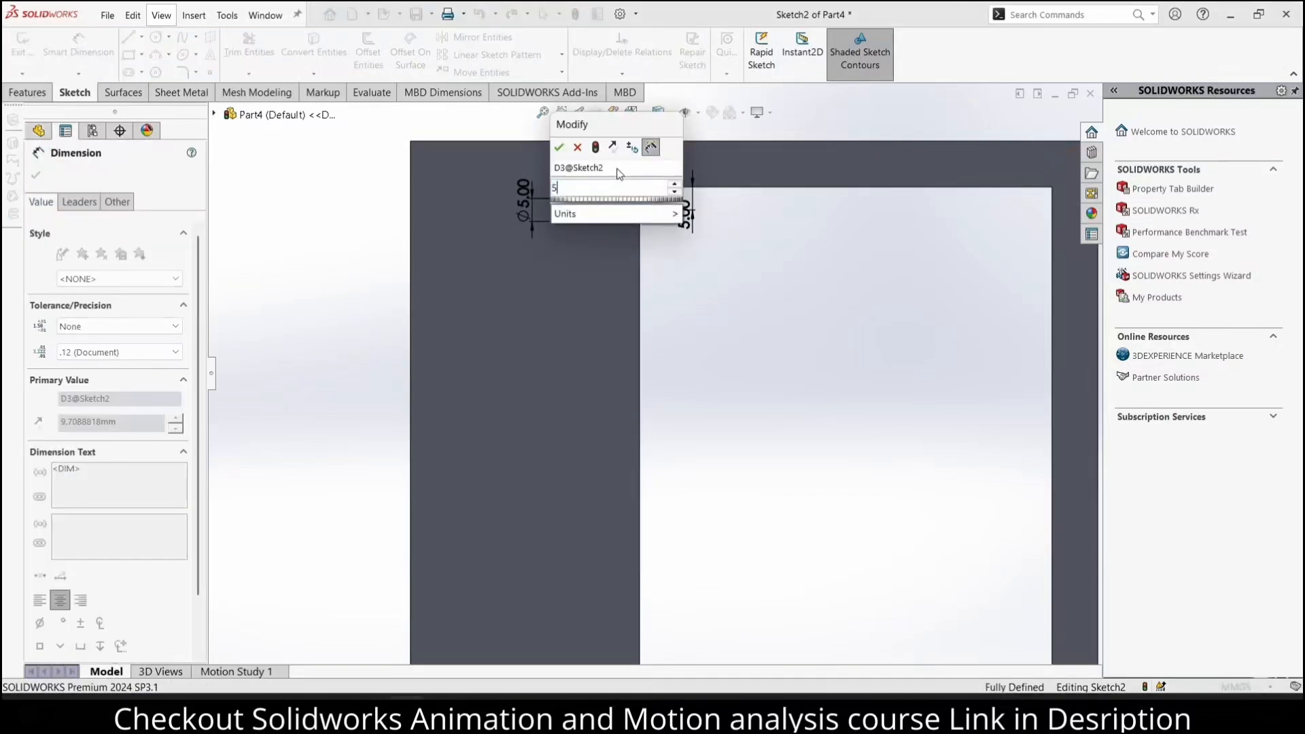
key("Return")
Sketch a second circle about 9.6 mm in diameter on the same face beside the opening's lower-left corner
scroll(685, 292, "up", 5)
scroll(680, 374, "down", 2)
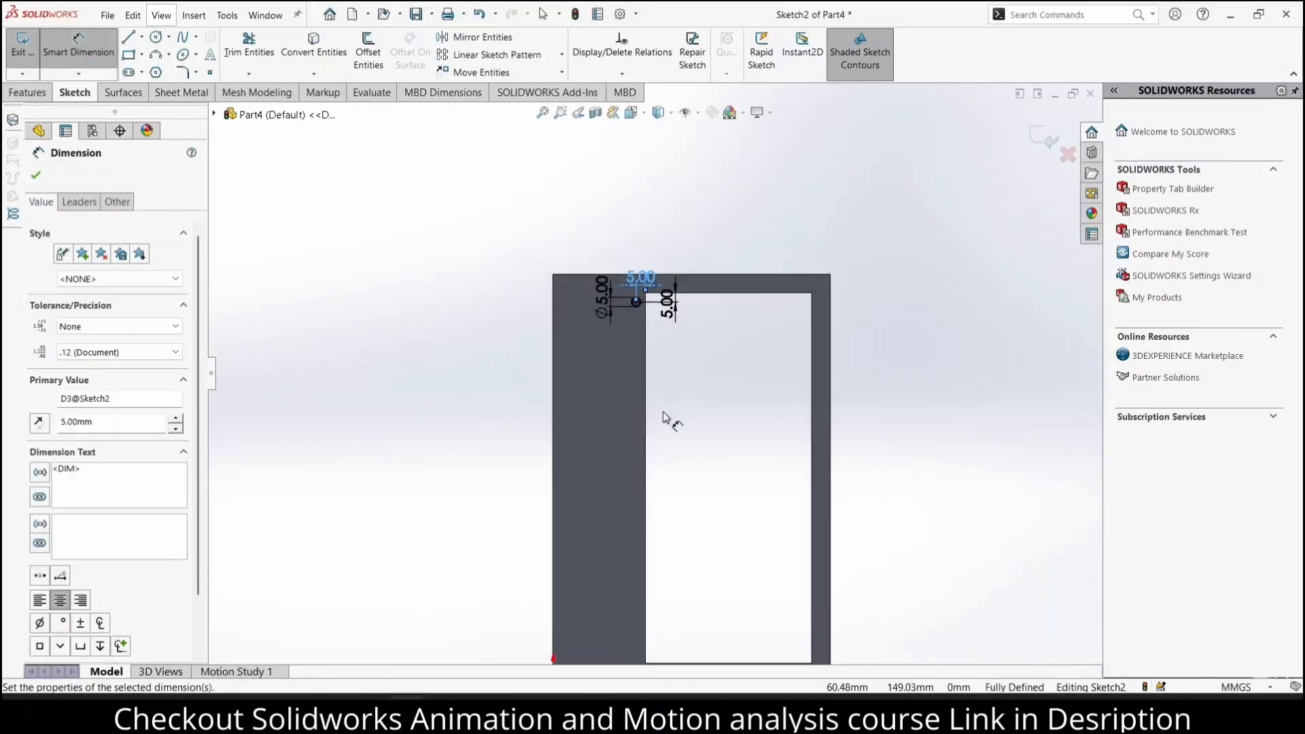
left_click(155, 38)
scroll(638, 493, "up", 4)
scroll(687, 524, "down", 4)
scroll(601, 485, "down", 3)
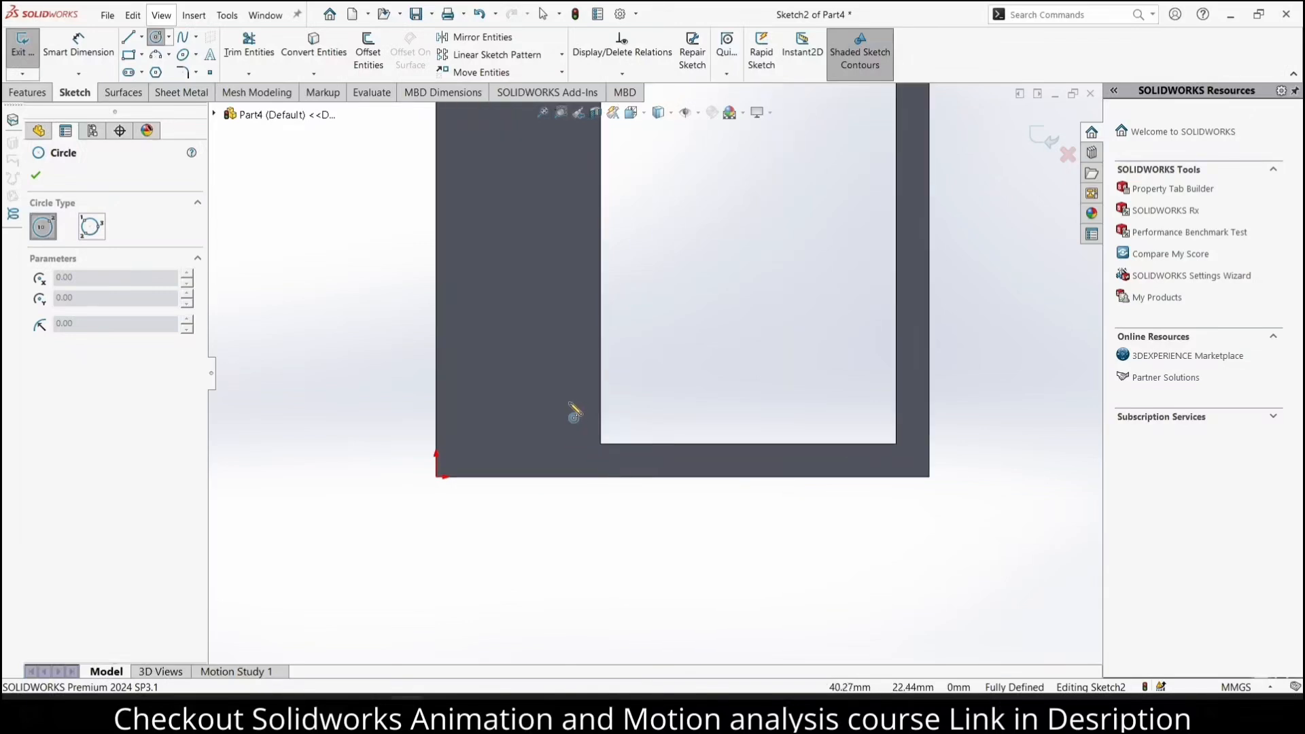
left_click(573, 405)
left_click(584, 416)
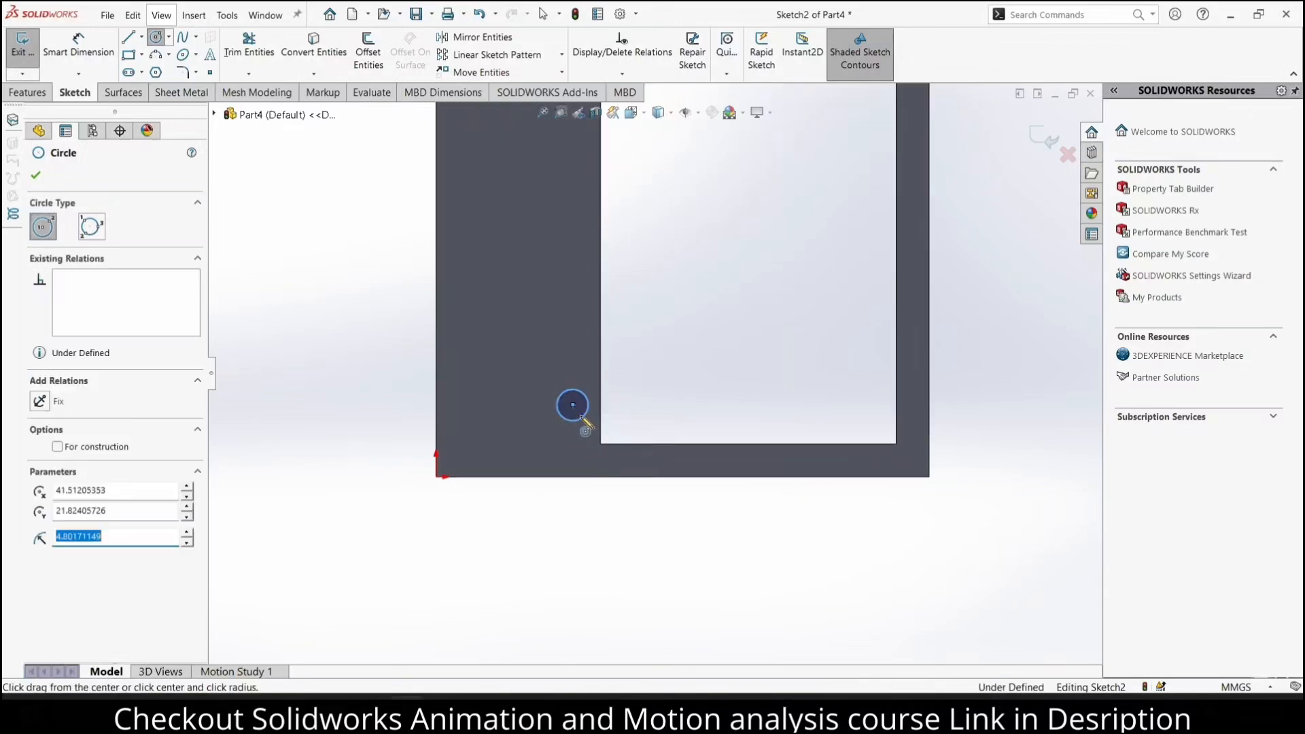
Set the lower circle's diameter to 5 mm
left_click(78, 45)
left_click(560, 396)
left_click(500, 372)
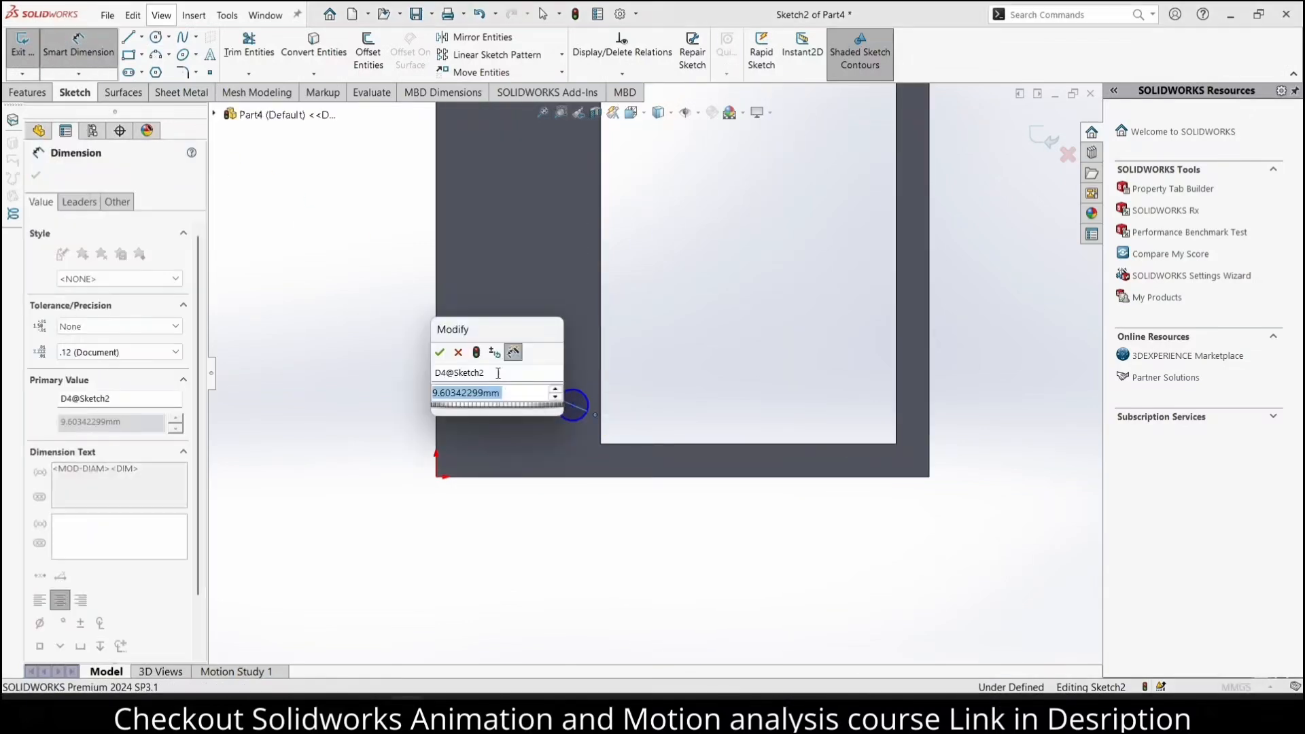
key("Return")
Set the horizontal distance between the lower circle's centre and the opening's left edge to 5 mm
scroll(577, 410, "down", 5)
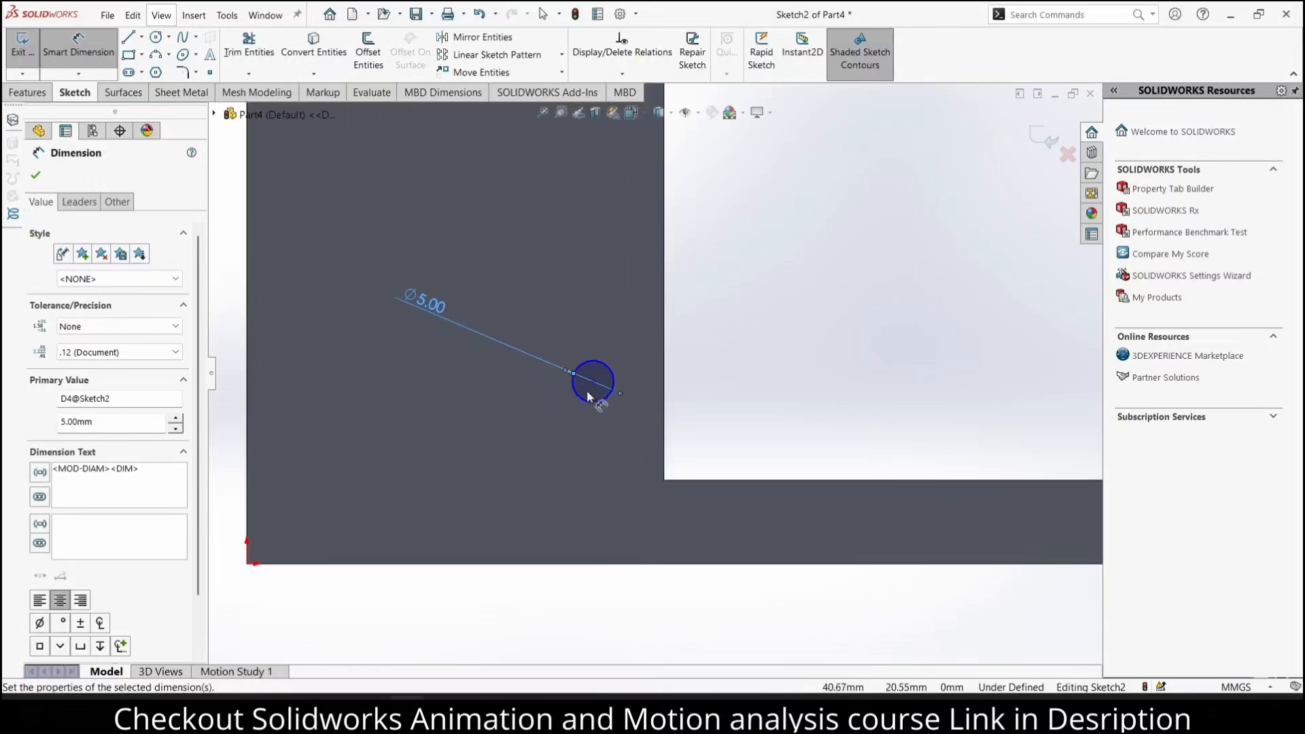
left_click(593, 382)
left_click(665, 389)
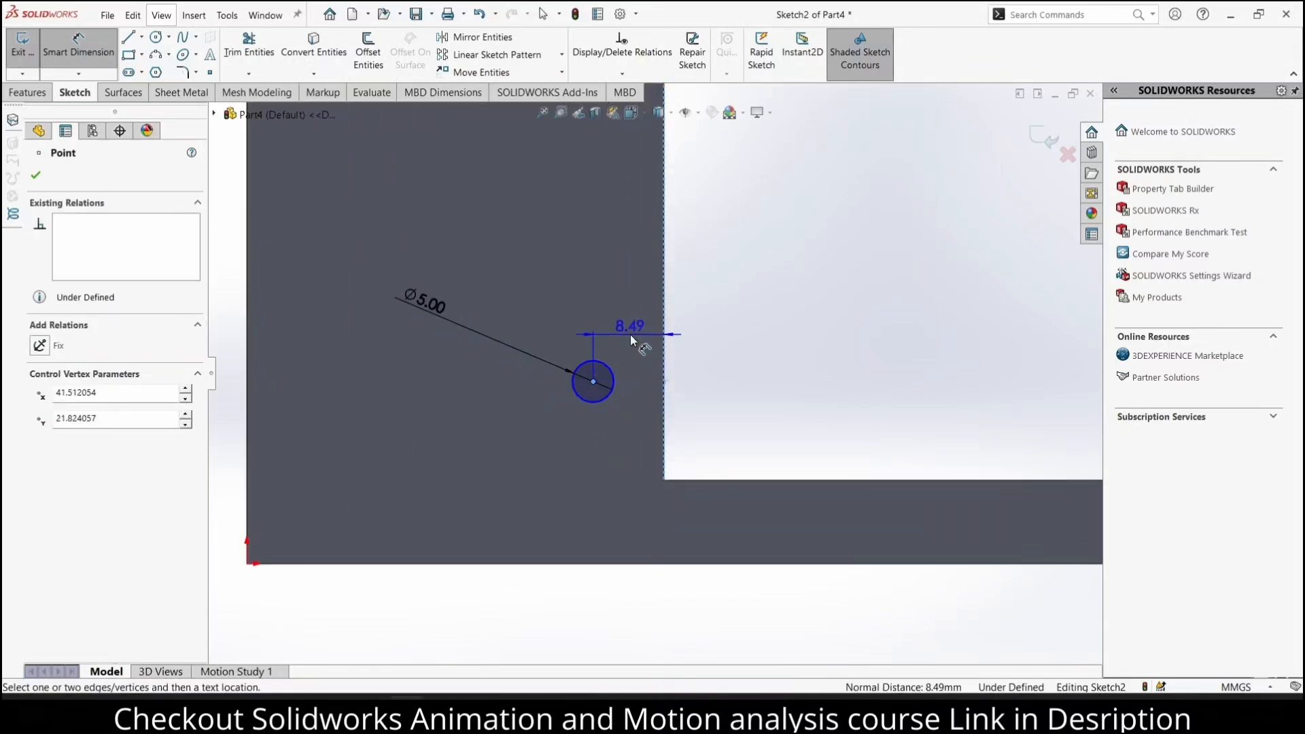
left_click(630, 335)
type("5")
key("Return")
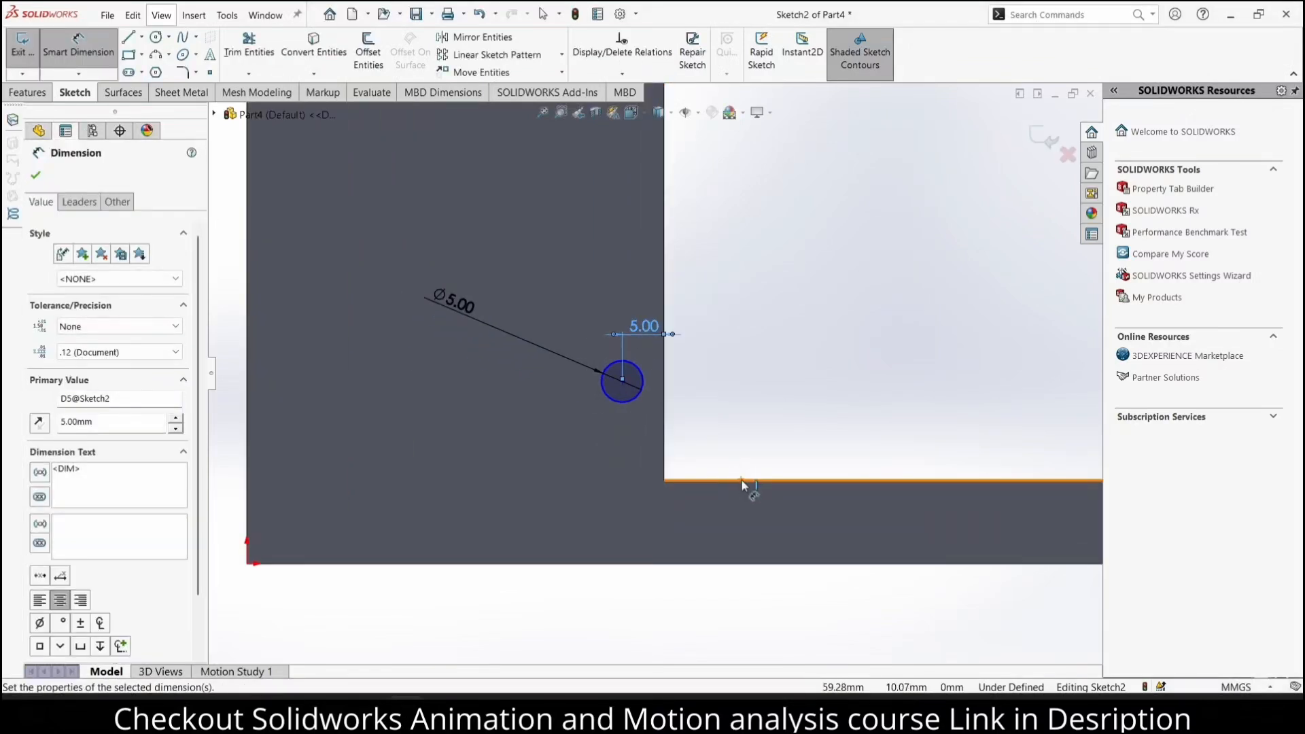
Set the vertical distance between the lower circle's centre and the opening's bottom edge to 5 mm
left_click(741, 480)
left_click(619, 382)
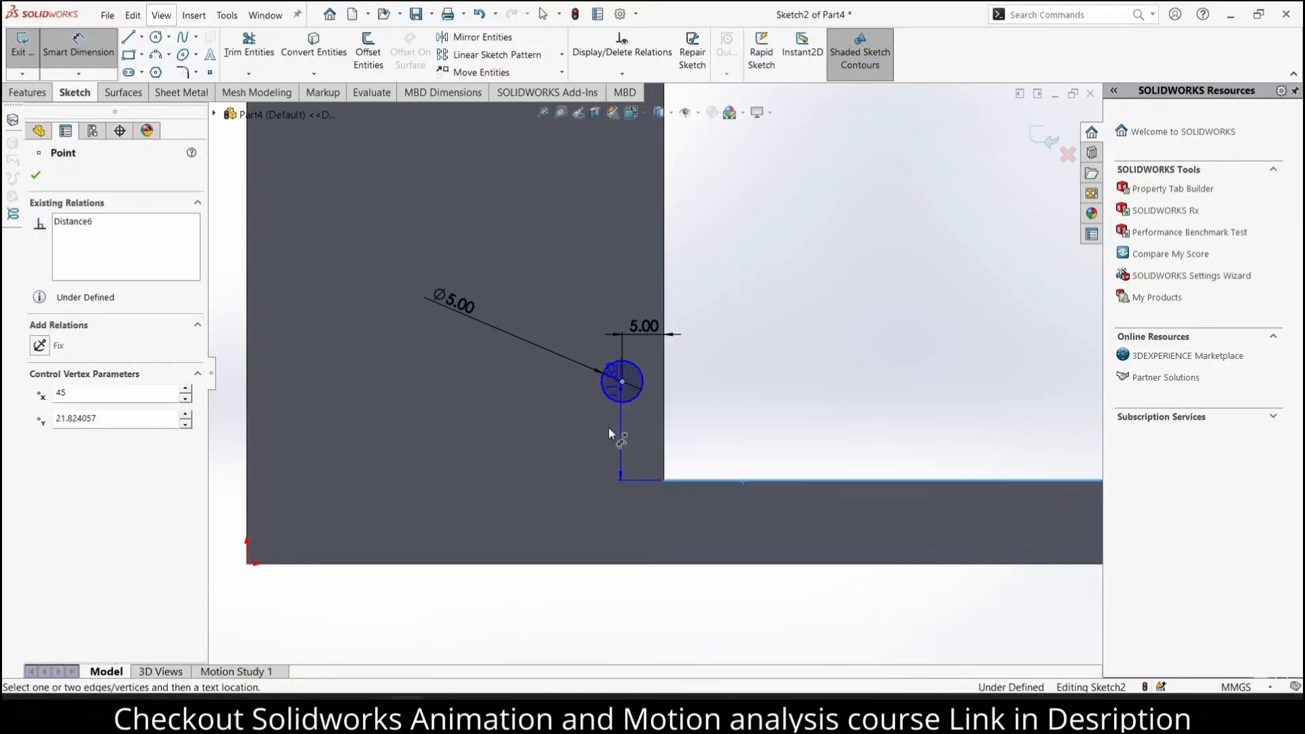
left_click(599, 456)
type("5.00mm")
key("Return")
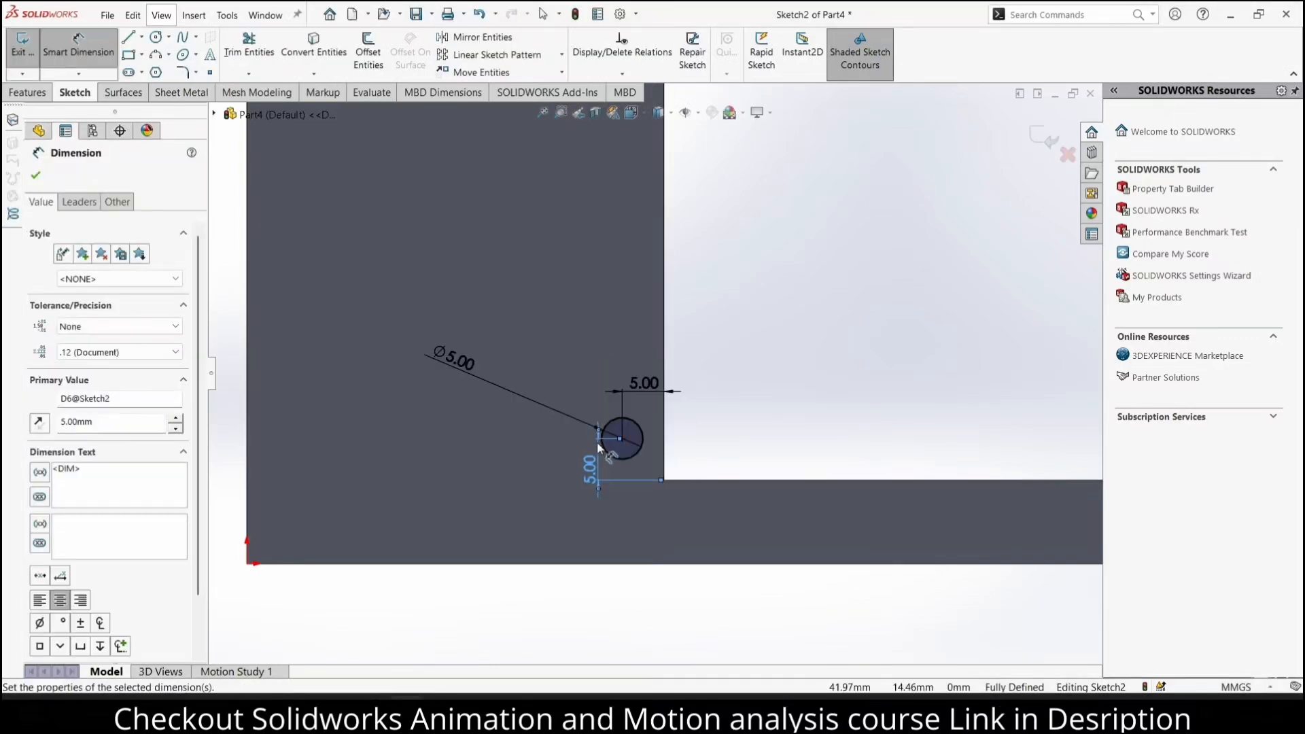
Cut both circles through the frame with an Extruded Cut using the Through All end condition
scroll(600, 435, "up", 4)
scroll(602, 415, "up", 6)
scroll(639, 187, "up", 2)
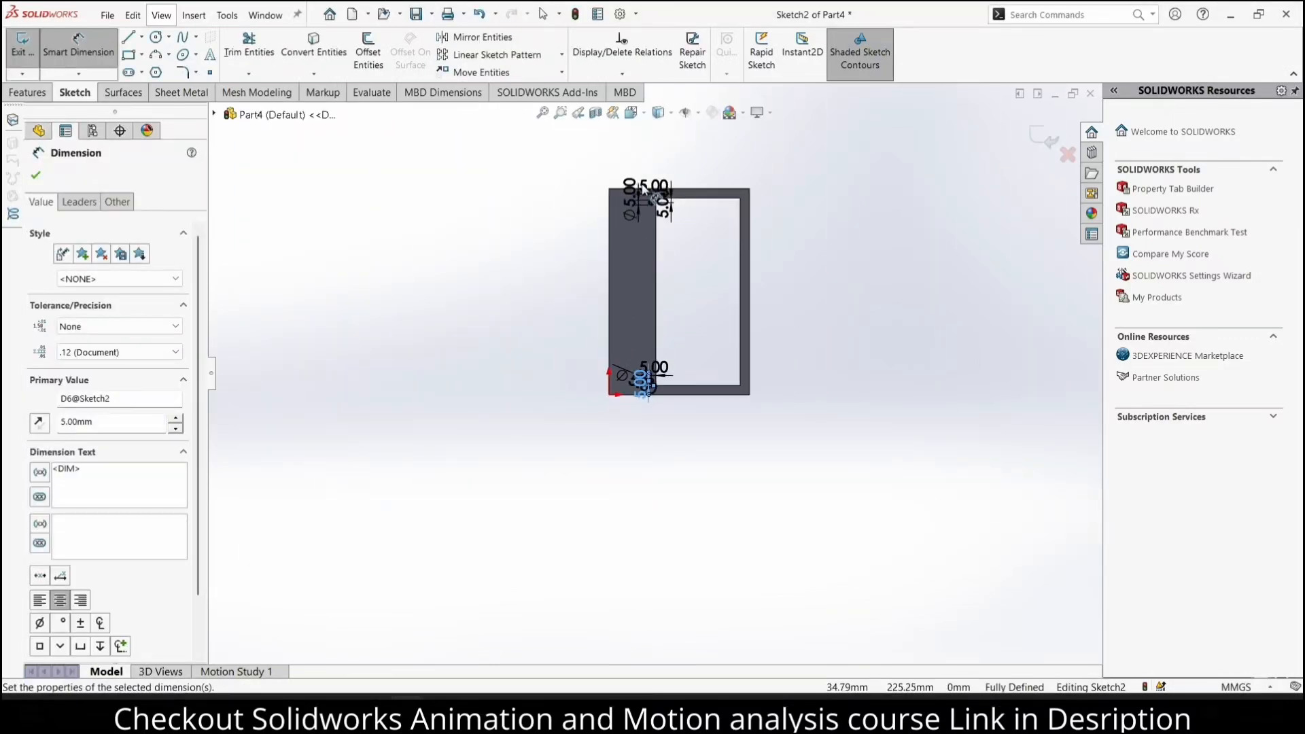
scroll(642, 185, "down", 3)
scroll(687, 376, "up", 1)
scroll(692, 400, "down", 1)
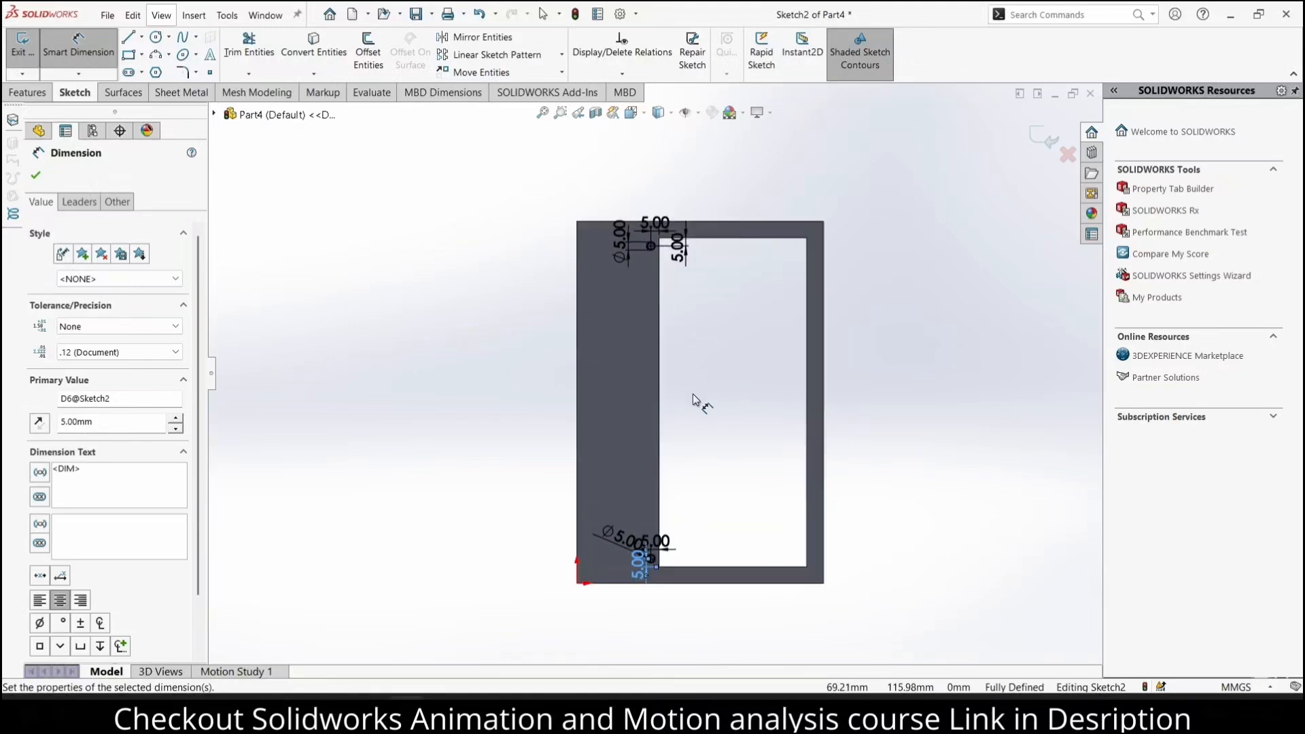
left_click(29, 92)
left_click(235, 52)
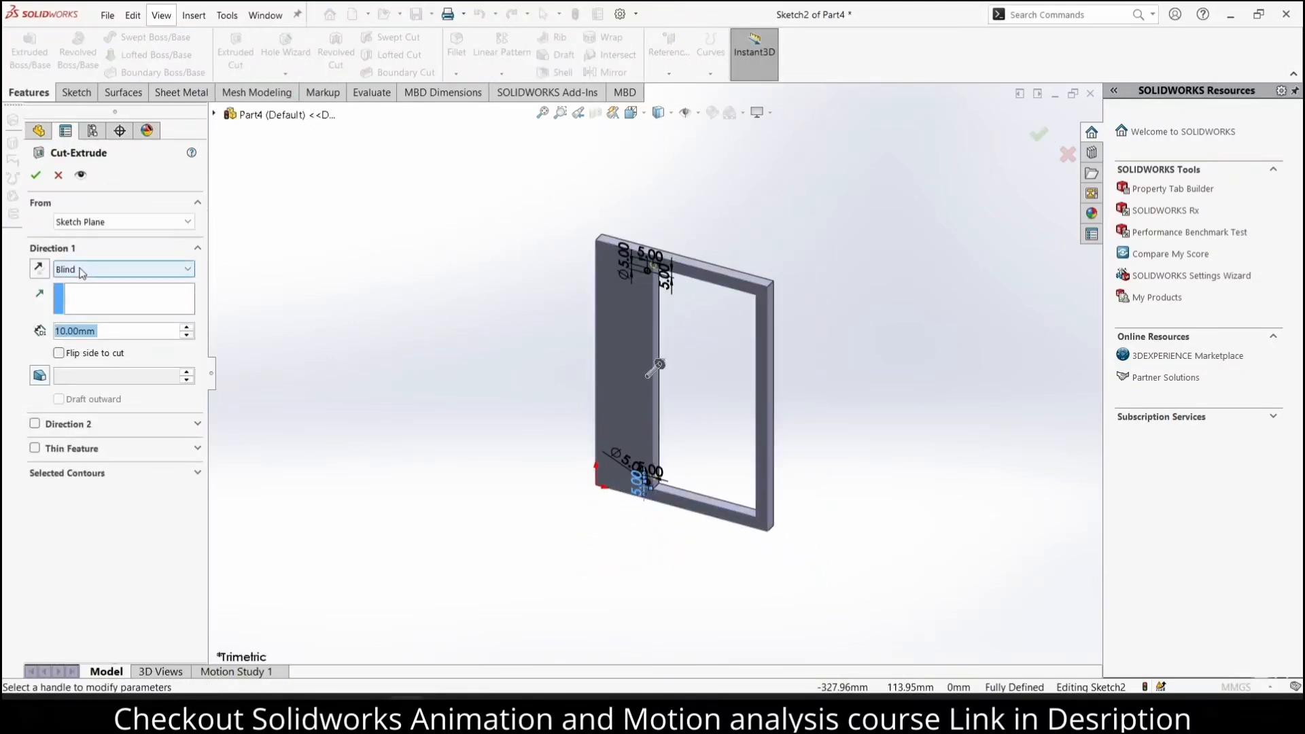
left_click(92, 269)
left_click(88, 297)
left_click(36, 176)
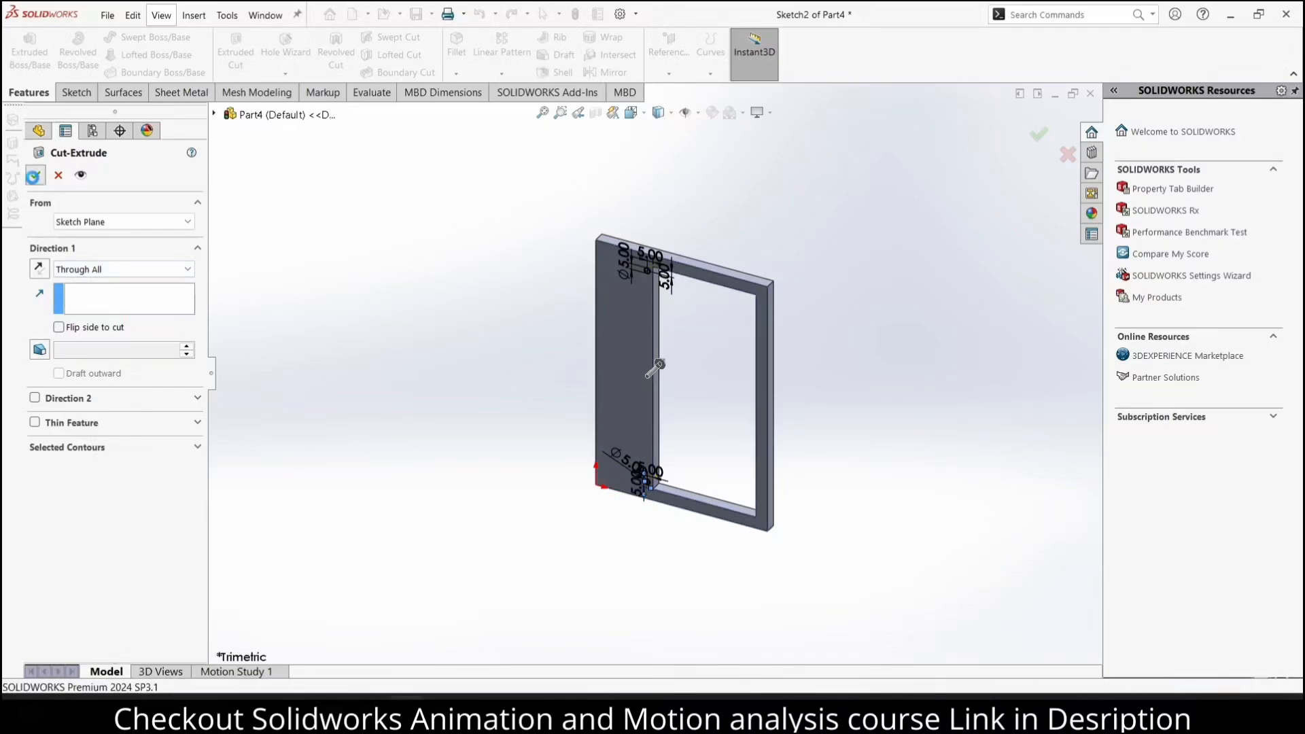
left_click(903, 295)
Save the part as "frame" in the Solidworks File folder
middle_click_drag(750, 307, 785, 260)
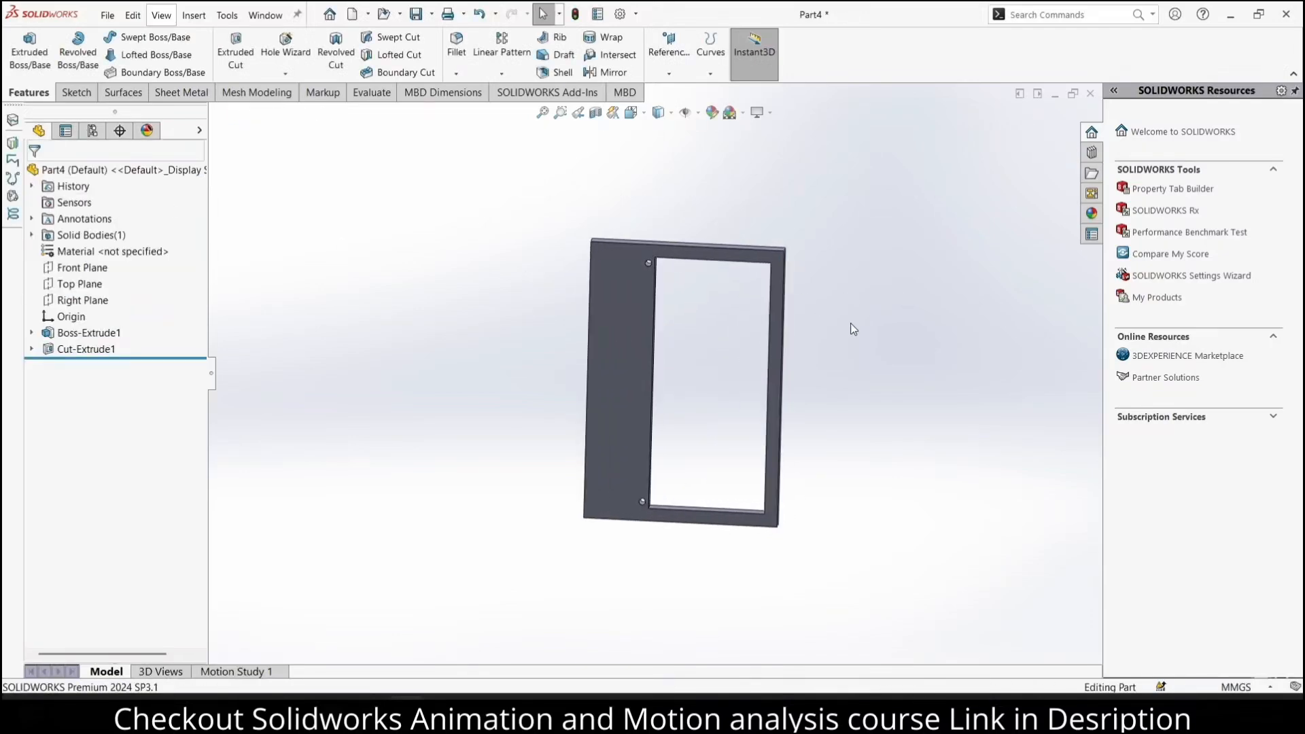
key("ctrl+s")
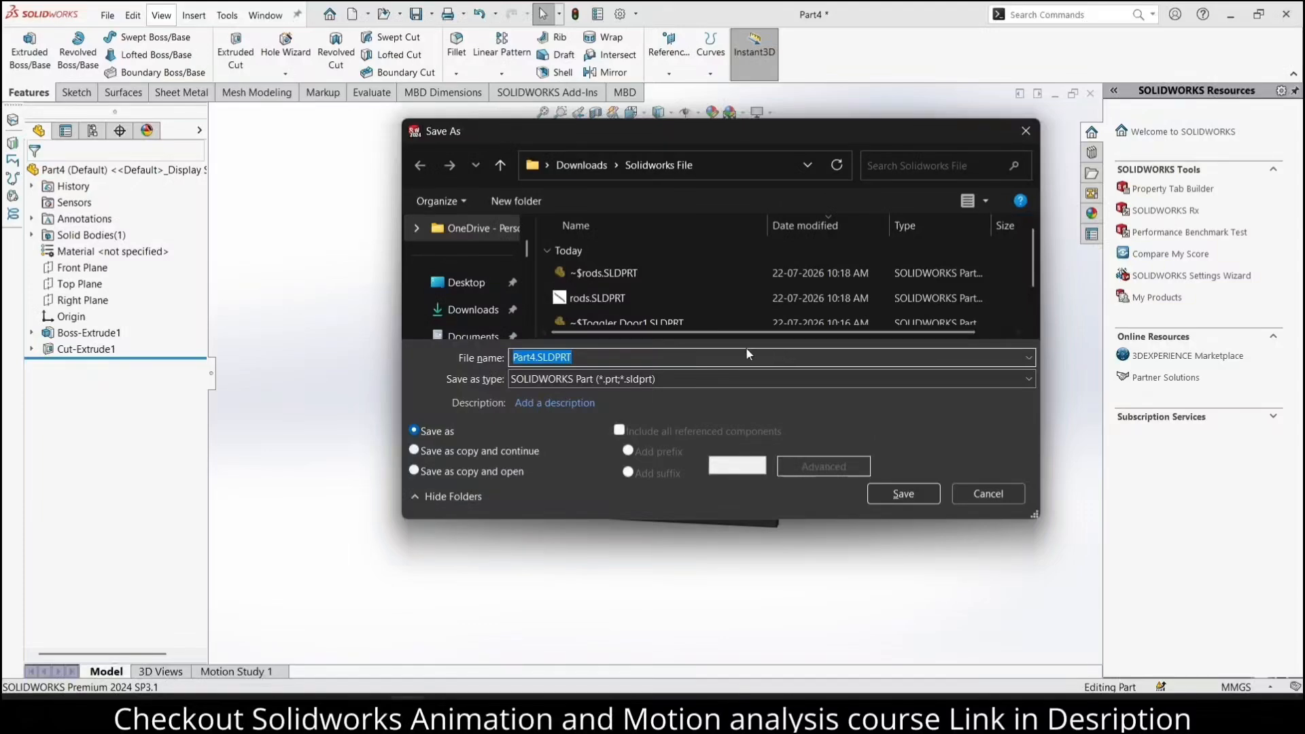
type("fra")
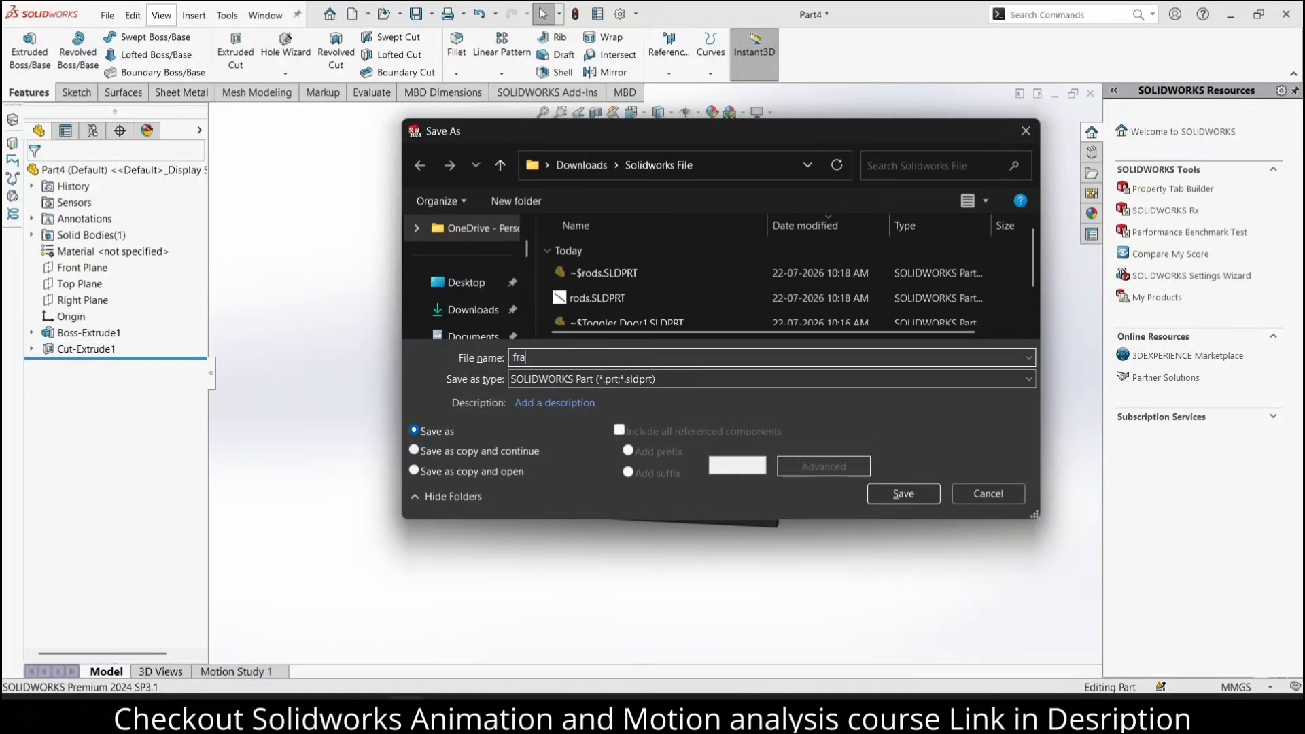
type("me")
key("Return")
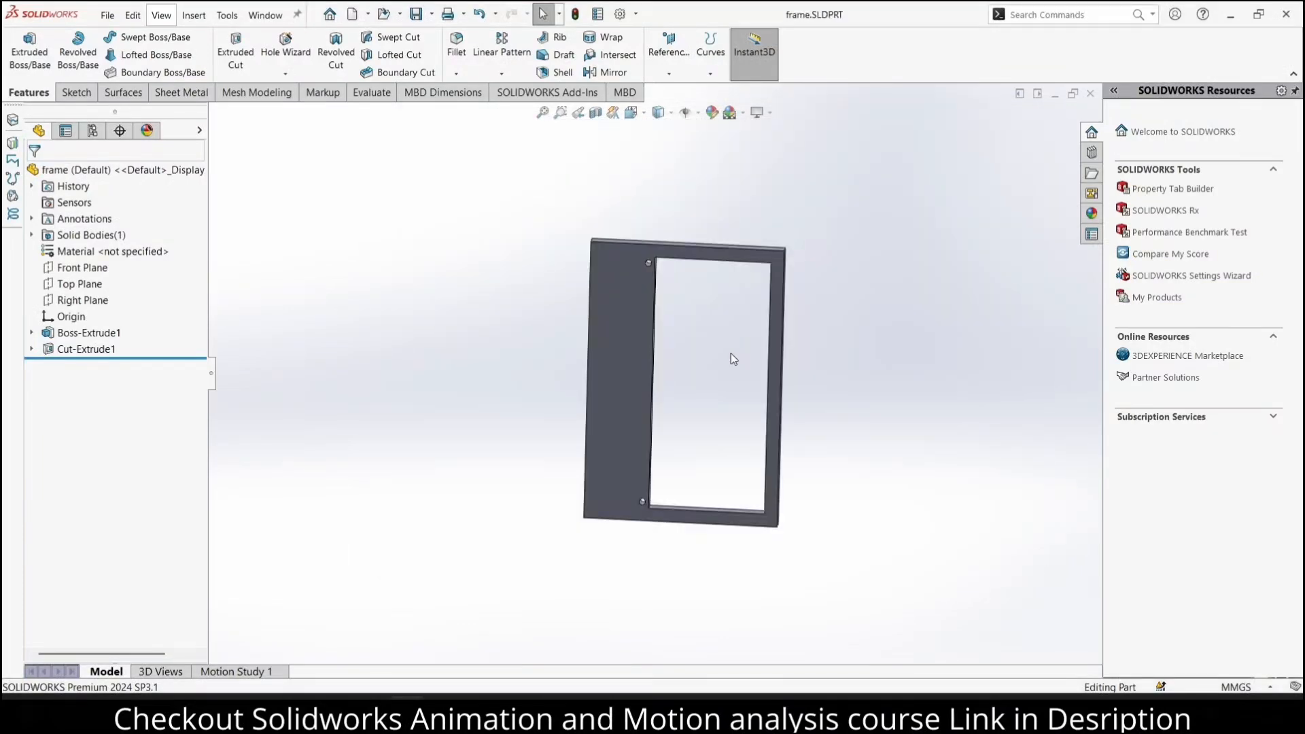
Create a new assembly document
left_click(352, 14)
left_click(492, 335)
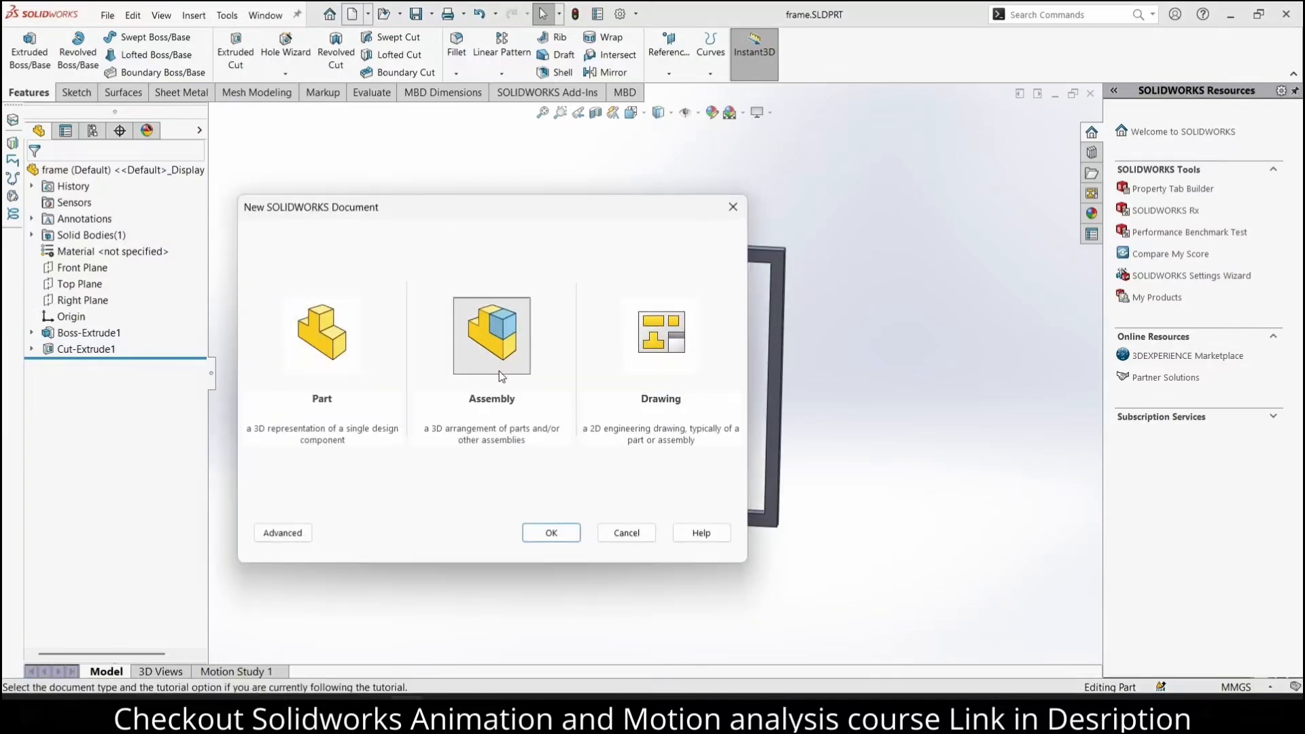
left_click(549, 533)
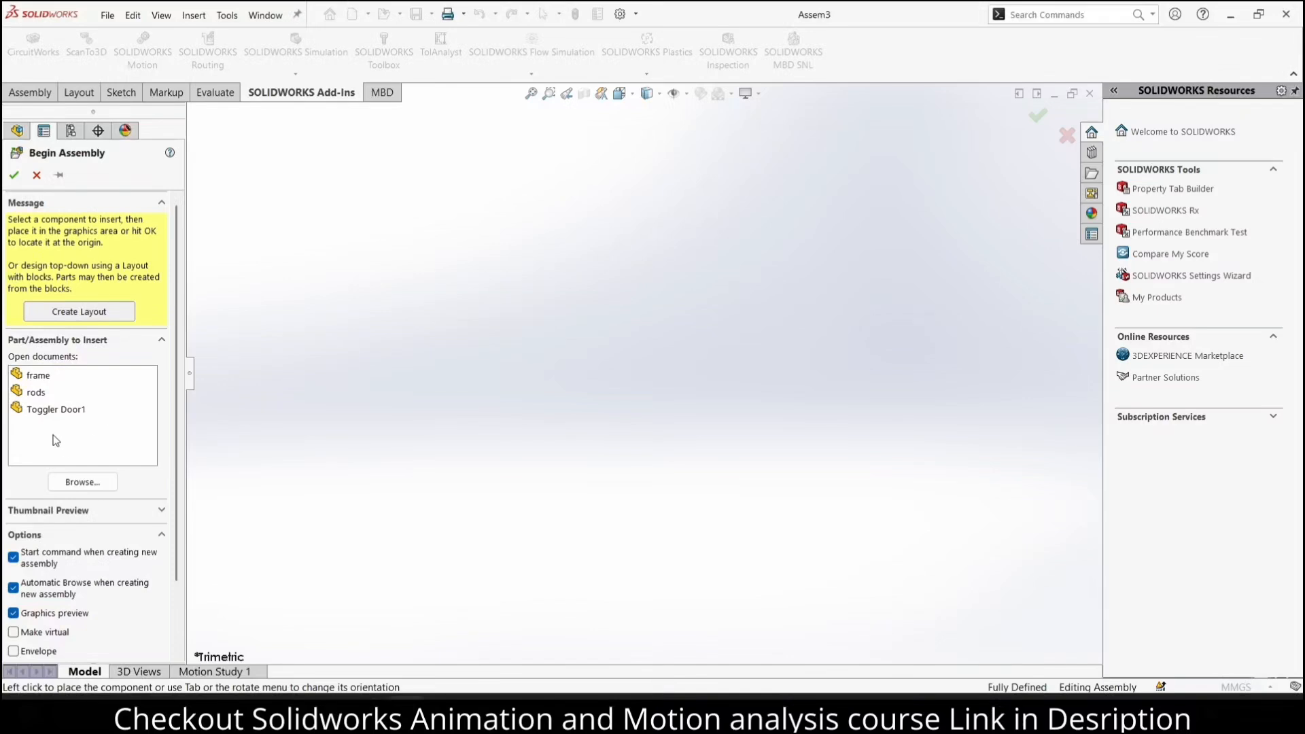
Insert the frame, rods and Toggler Door1 parts into the assembly, placing the rod and door plate to the left of the frame
left_click(34, 372)
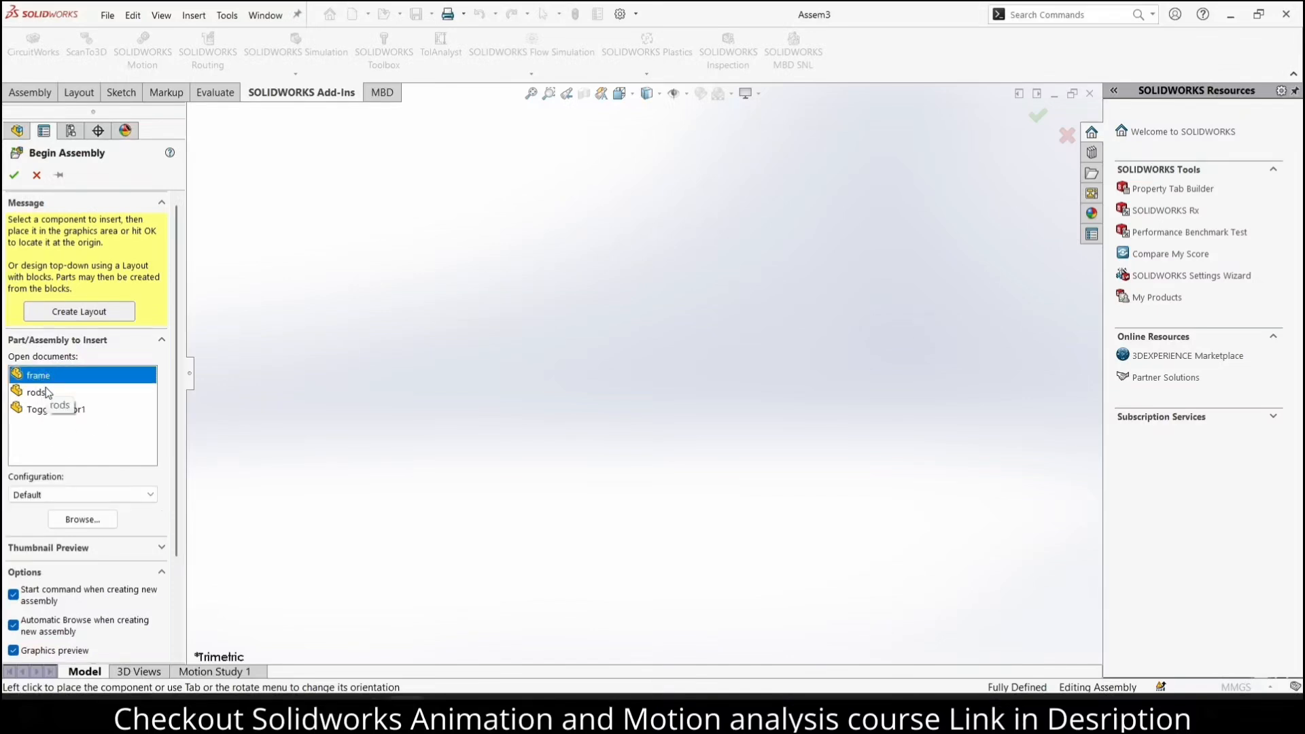
left_click(46, 392, "shift")
left_click(51, 409, "shift")
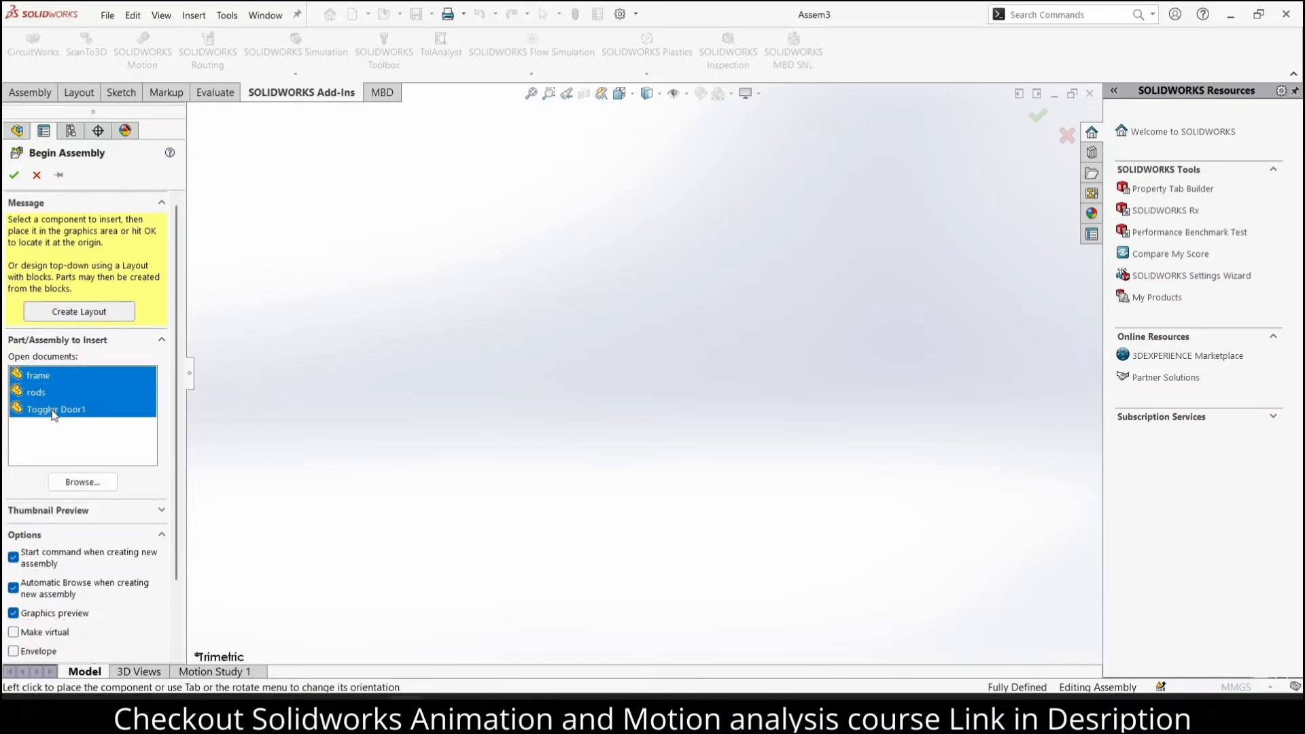
left_click(645, 365)
left_click(414, 287)
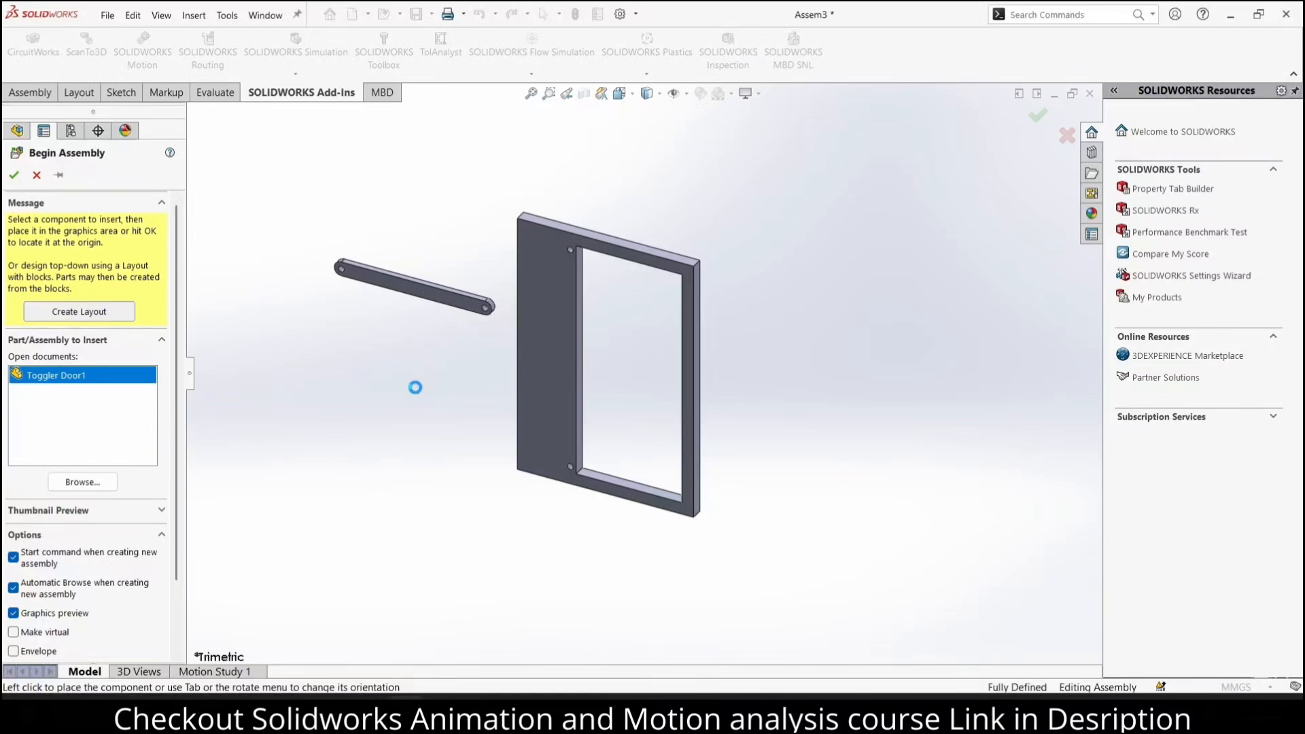
left_click(449, 383)
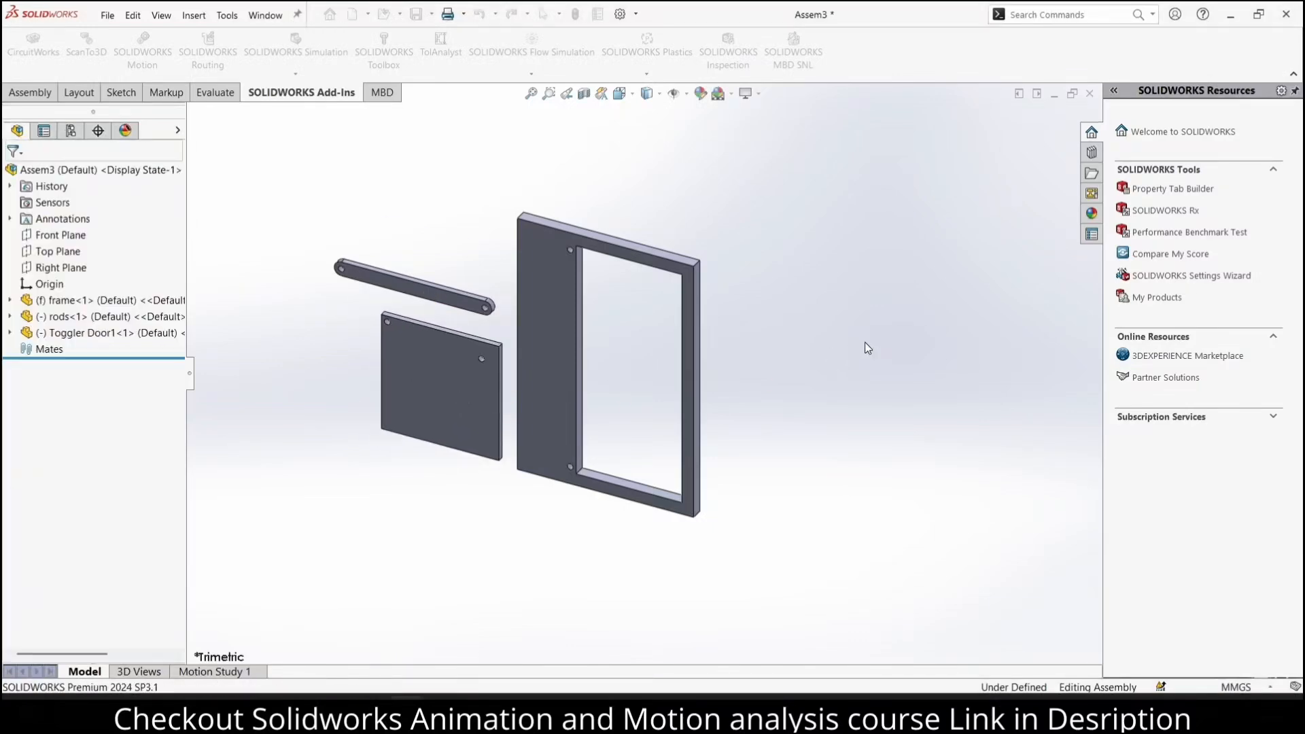
Try to move the frame component, and shift the Toggler Door1 plate slightly away from it
left_click_drag(581, 372, 675, 376)
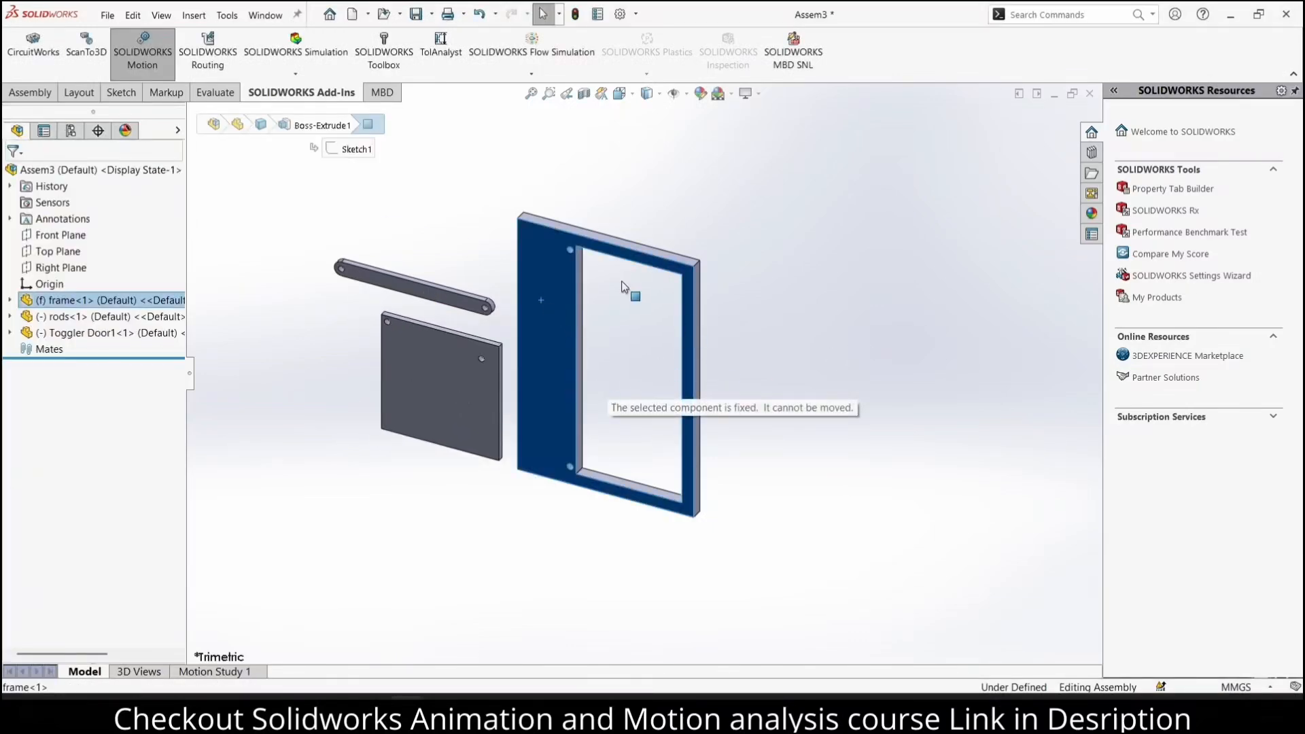
mouse_move(563, 331)
left_mouse_down()
mouse_move(567, 320)
mouse_move(575, 333)
left_mouse_up()
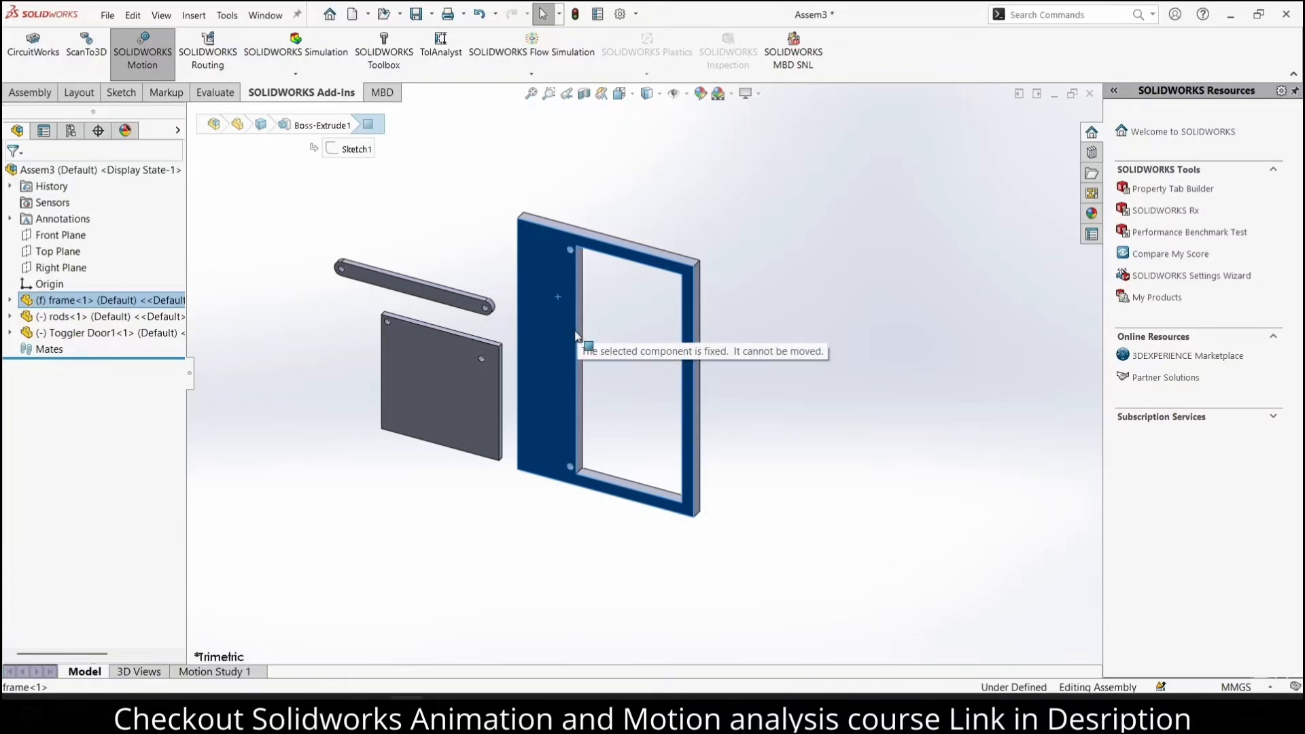
left_click_drag(575, 334, 576, 333)
left_click(618, 370)
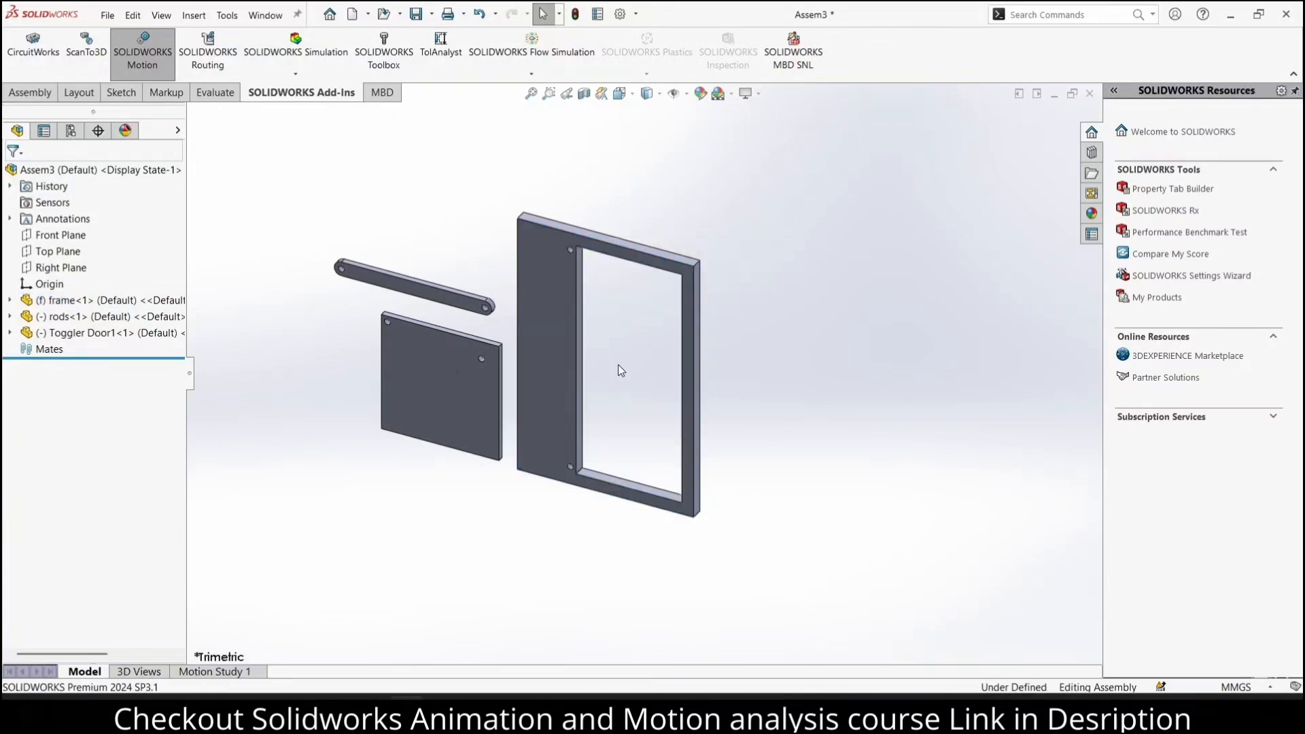
mouse_move(431, 381)
left_mouse_down()
mouse_move(460, 381)
mouse_move(430, 385)
left_mouse_up()
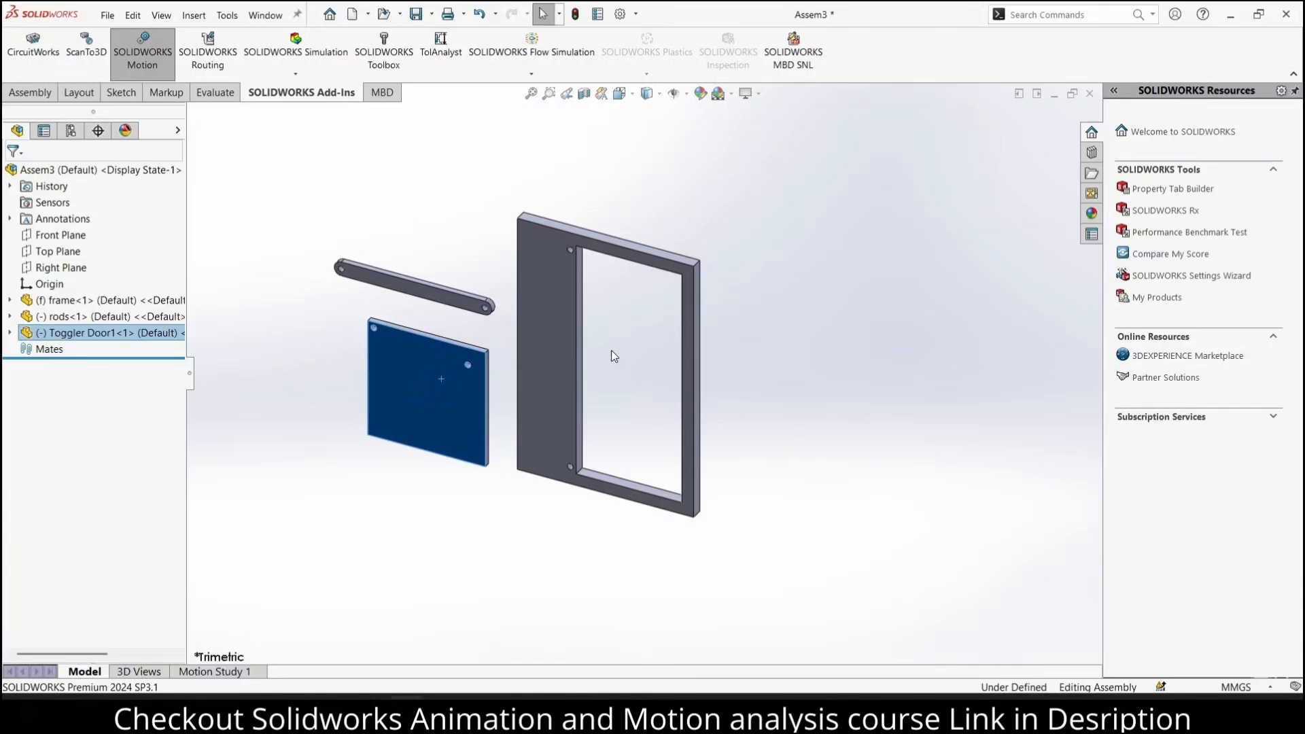
Float the frame component, move it farther to the right of the rod and door plate, and fix it in place again
left_click_drag(554, 325, 647, 370)
right_click(551, 280)
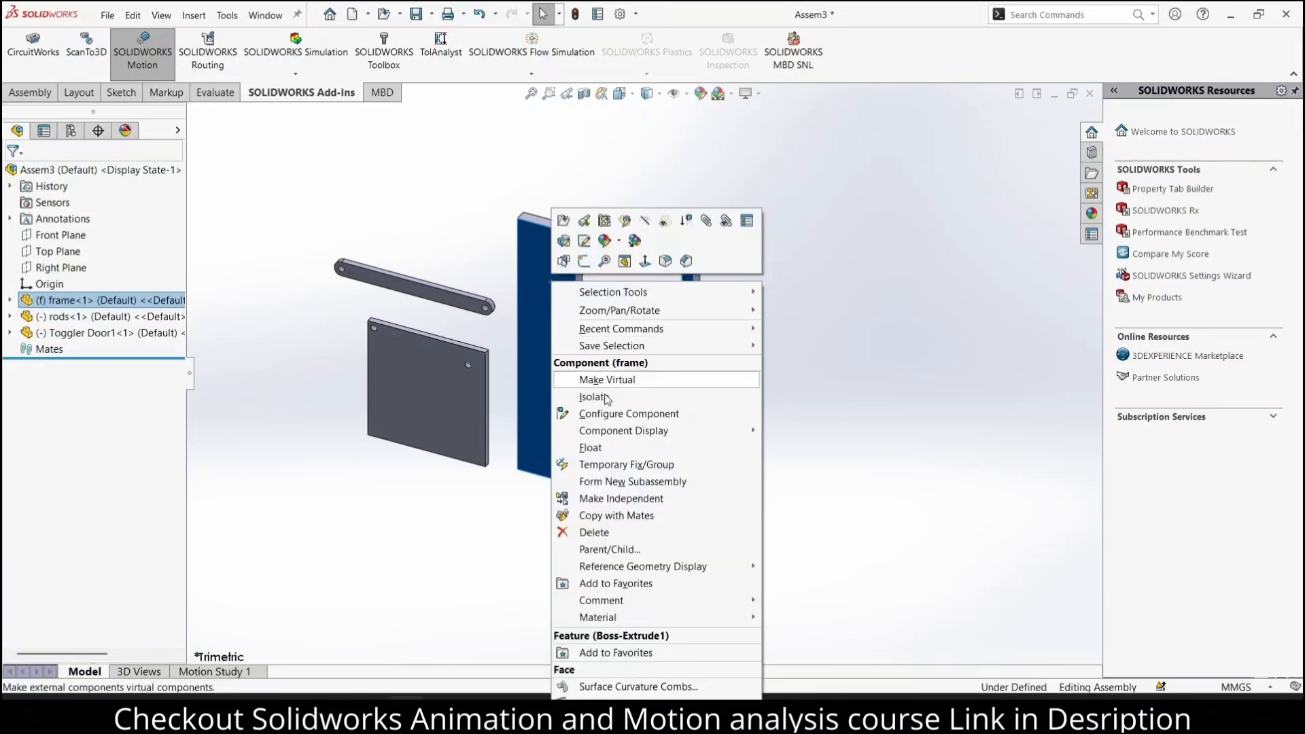
left_click(623, 449)
left_click_drag(547, 342, 613, 300)
right_click(613, 300)
left_click(677, 429)
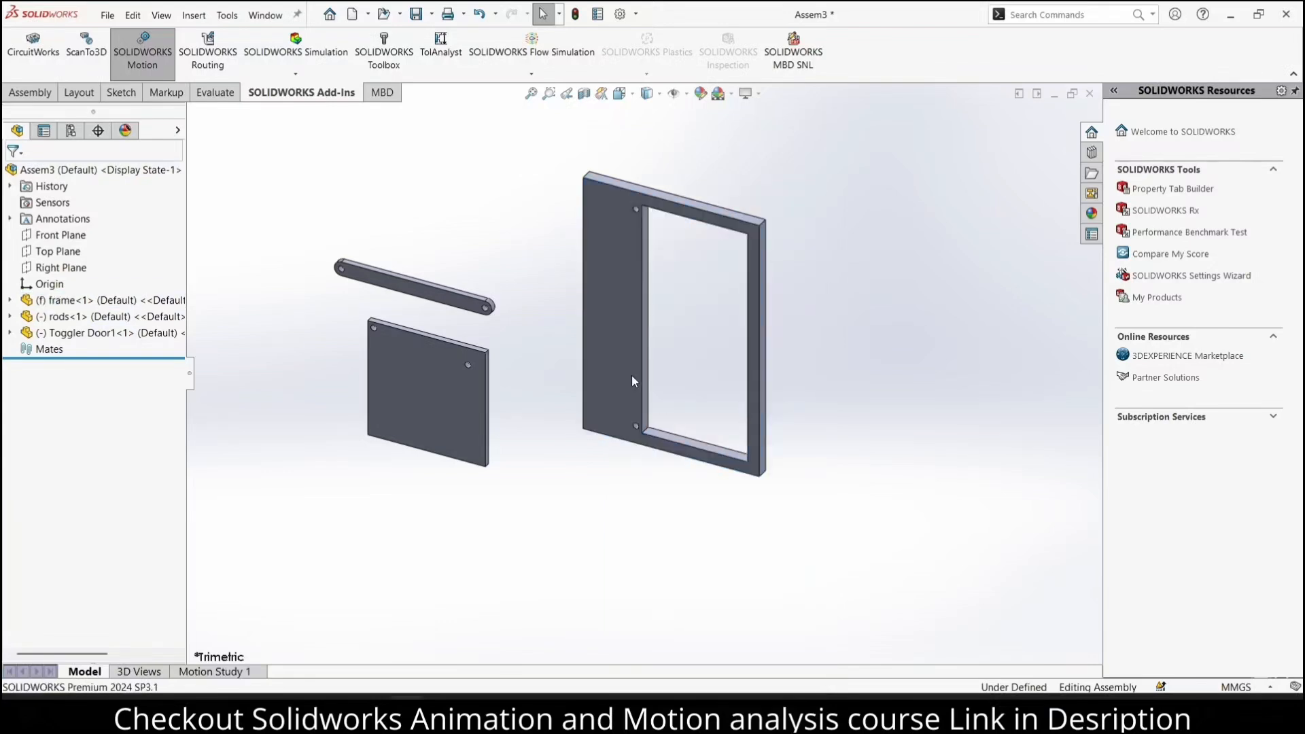
Apply a plain white background scene to the assembly view
left_click(617, 301)
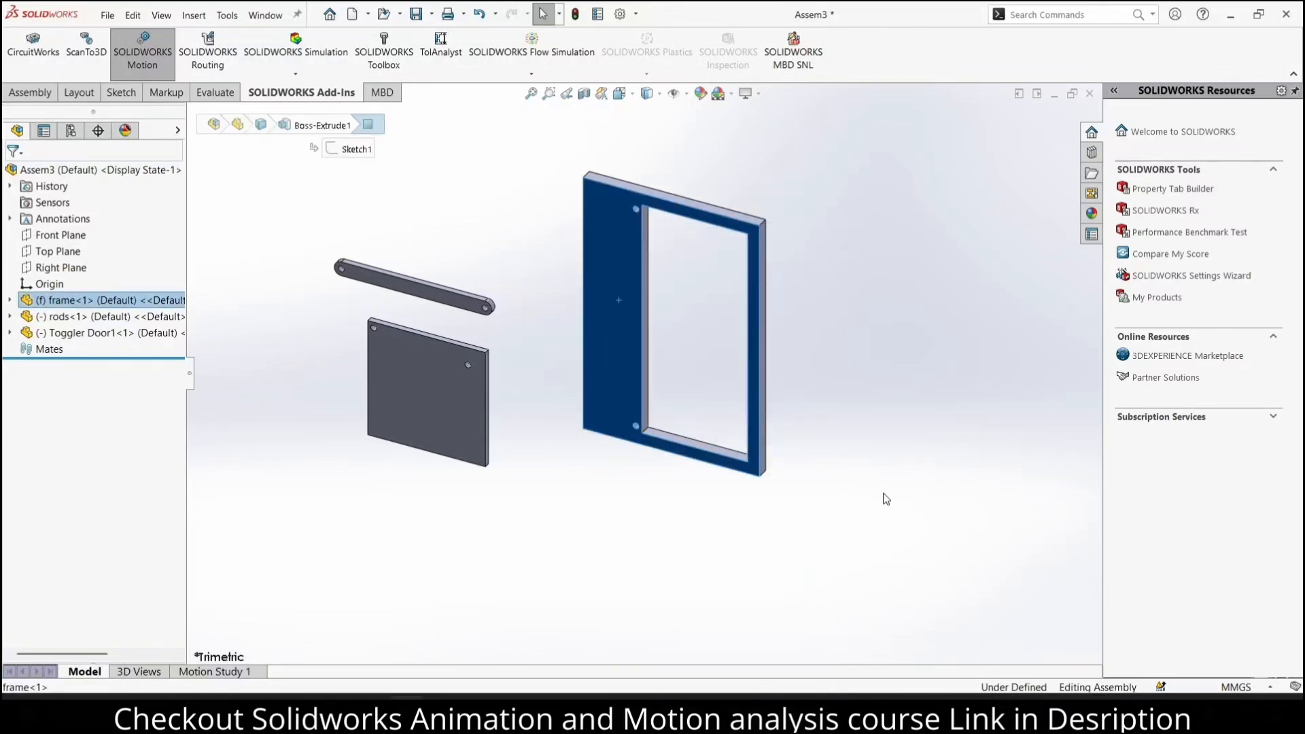
left_click(732, 95)
left_click(747, 123)
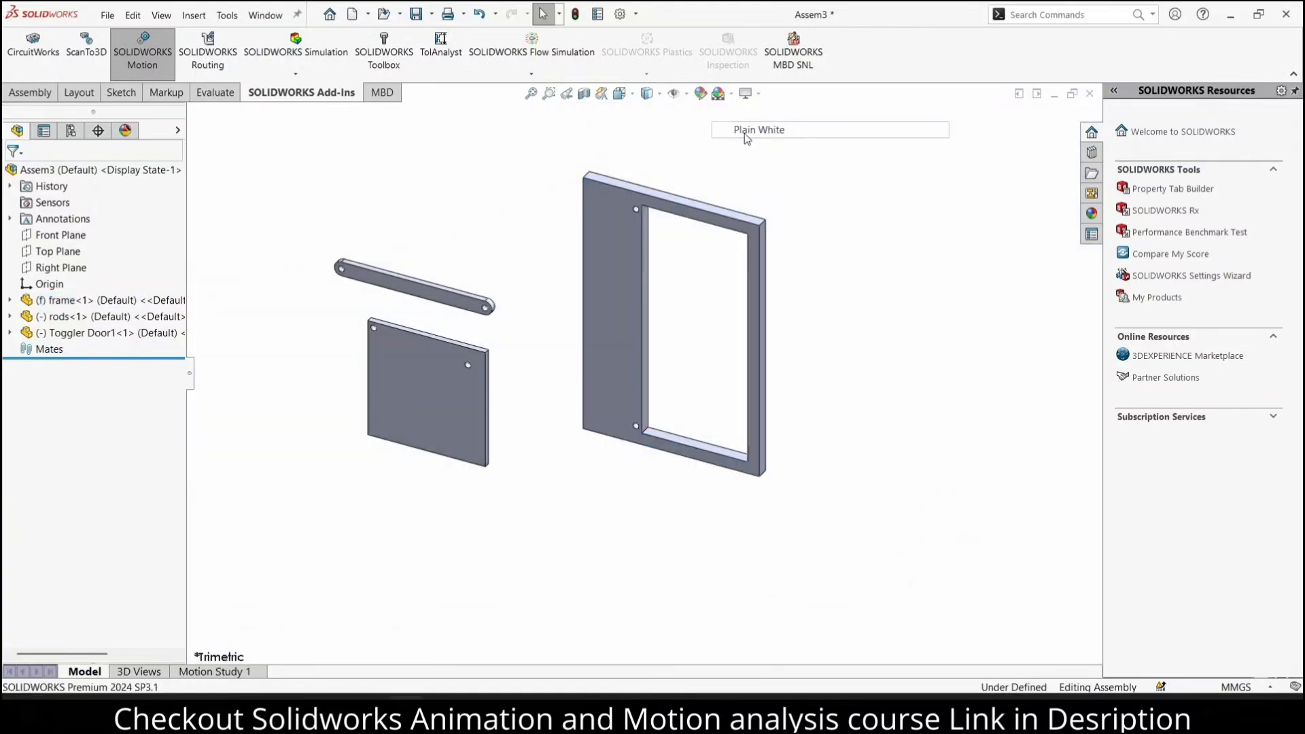
View the assembly normal to the frame's front face and move the Toggler Door1 plate over the upper part of the frame's opening
left_click(617, 255)
key("ctrl+8")
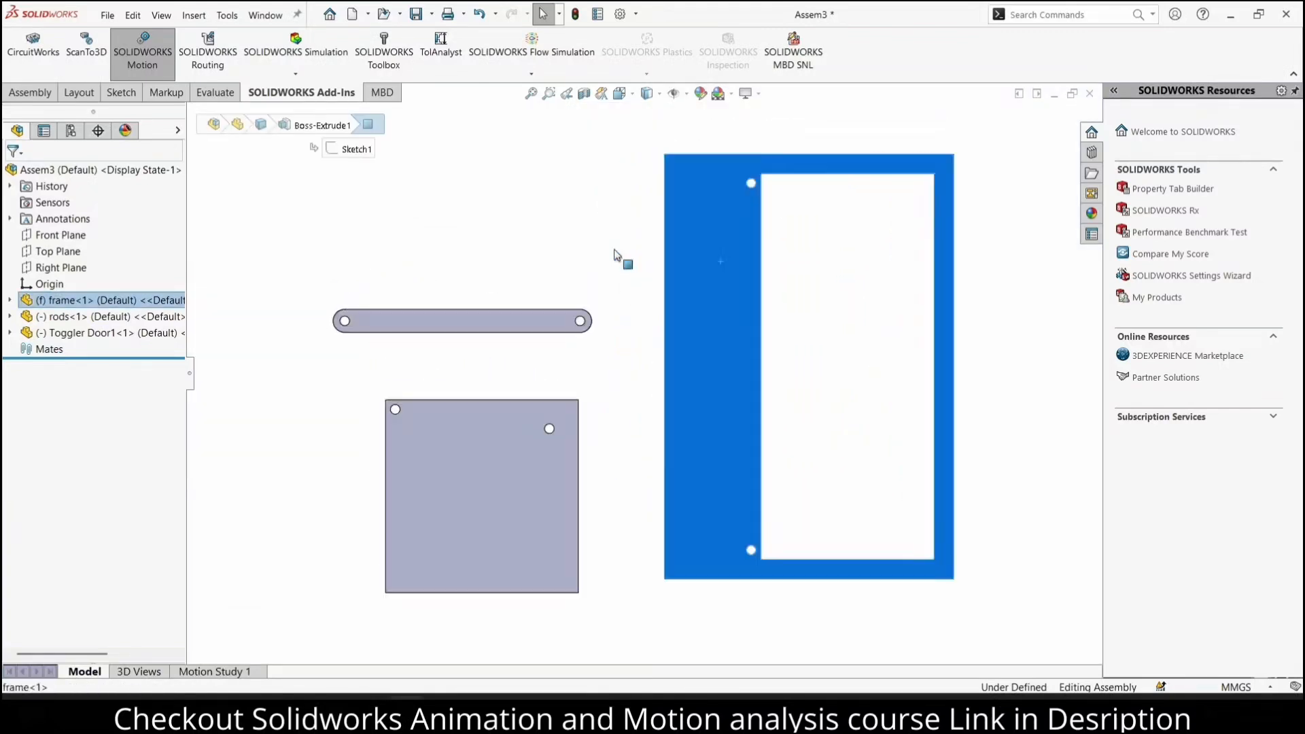
left_click_drag(483, 460, 970, 235)
left_click(537, 182)
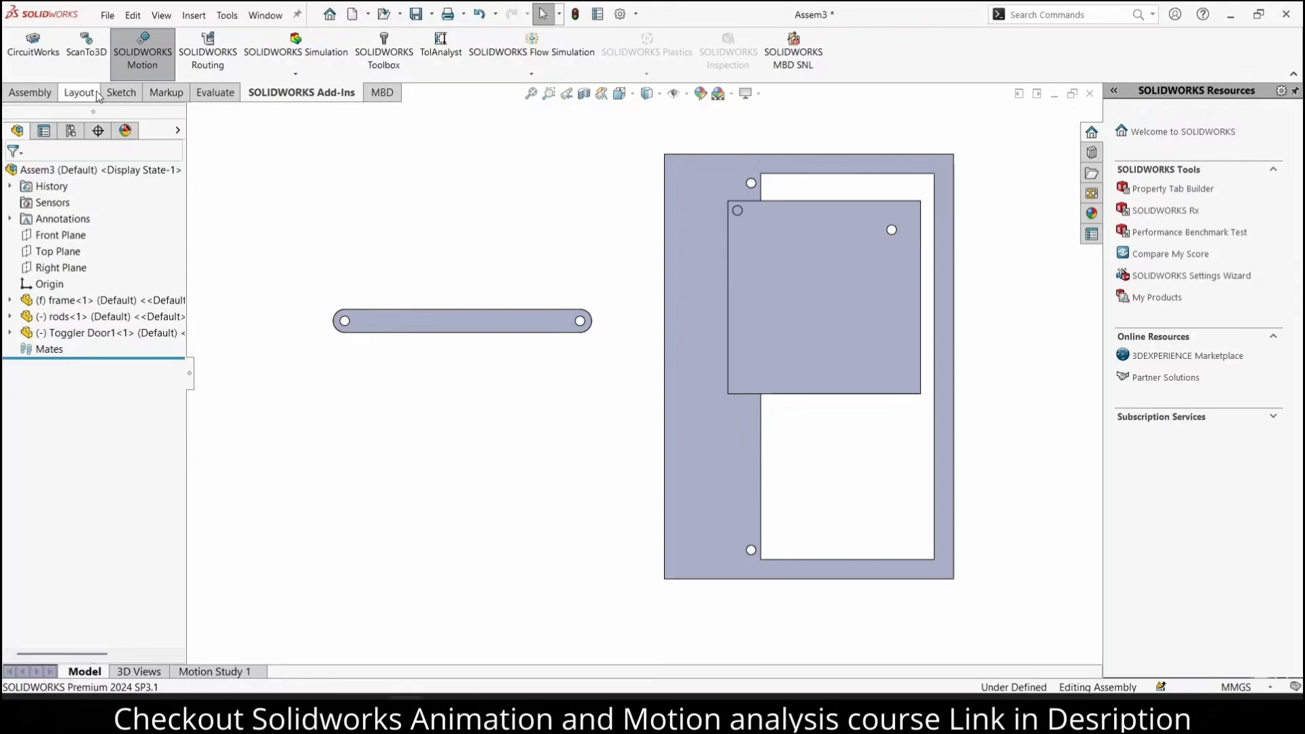
Add a concentric mate between the Toggler Door1 plate's upper-left corner hole and the frame's upper hole
left_click(30, 93)
left_click(162, 53)
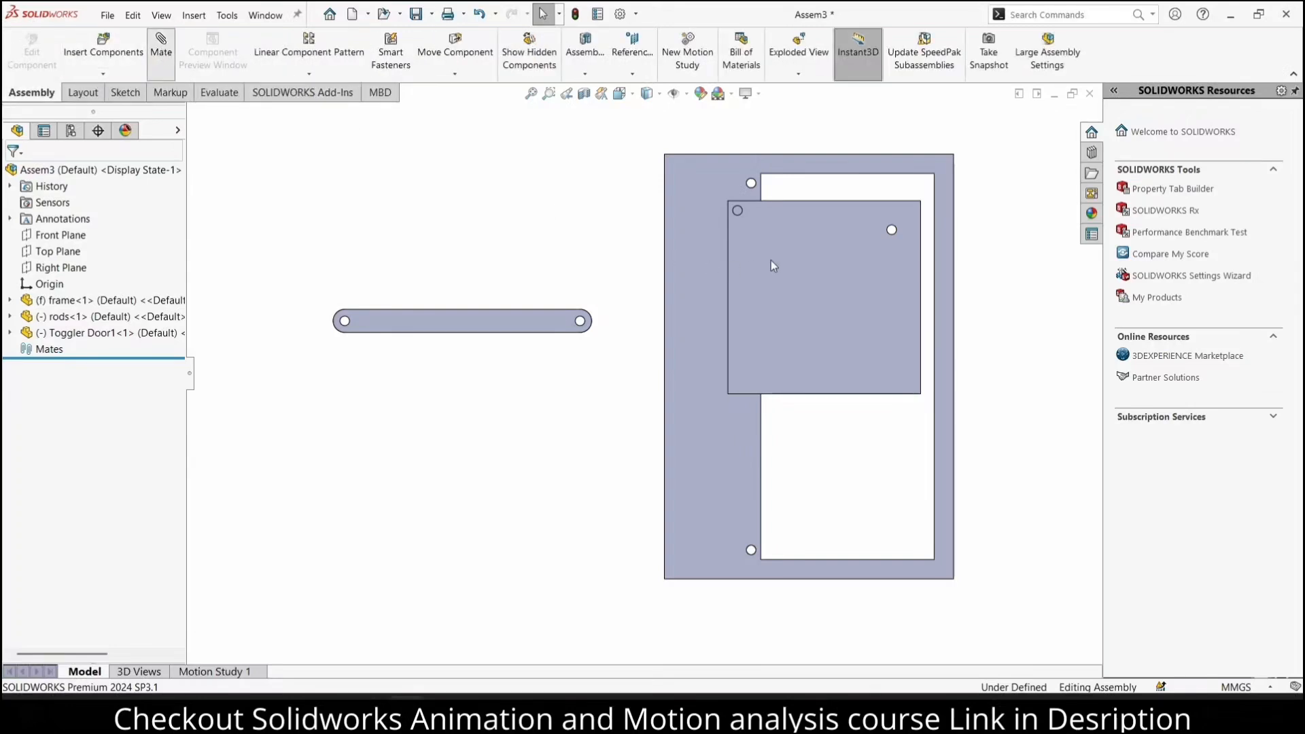
middle_click_drag(692, 185, 666, 243)
scroll(667, 290, "down", 3)
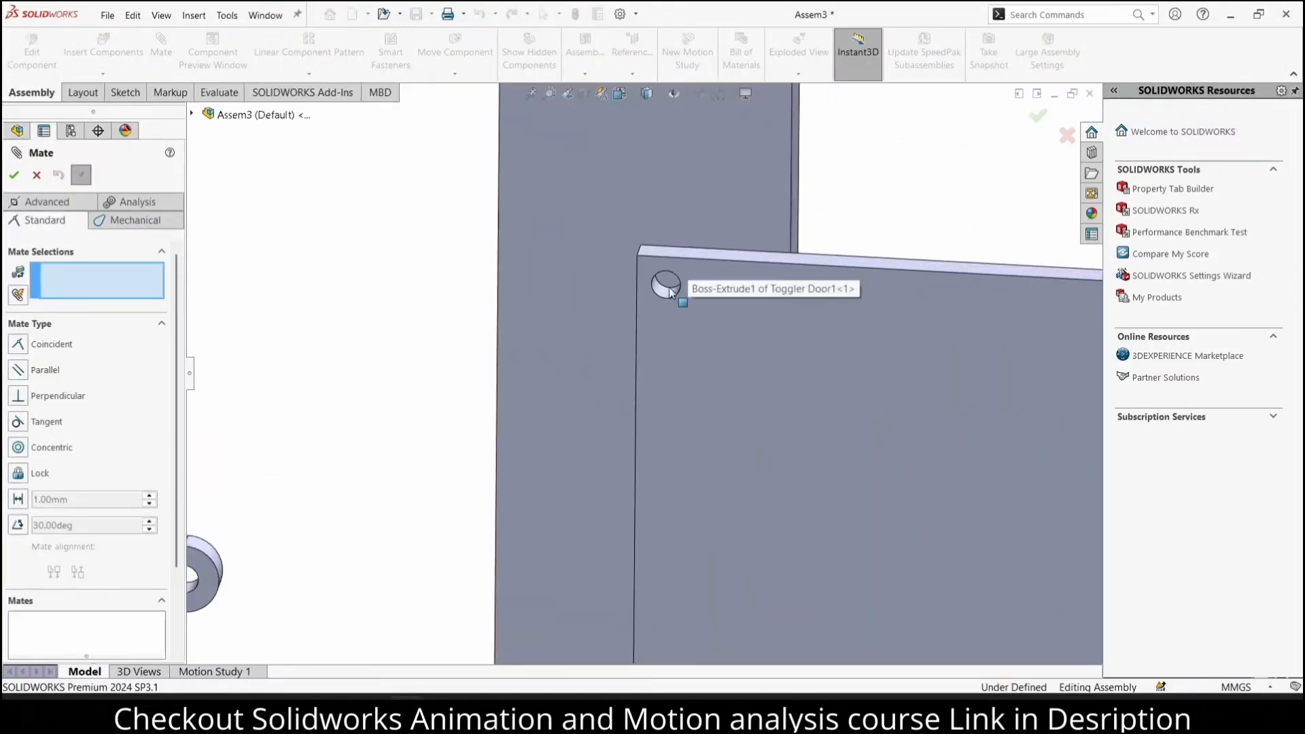
left_click(666, 291)
scroll(720, 235, "up", 3)
scroll(684, 215, "down", 3)
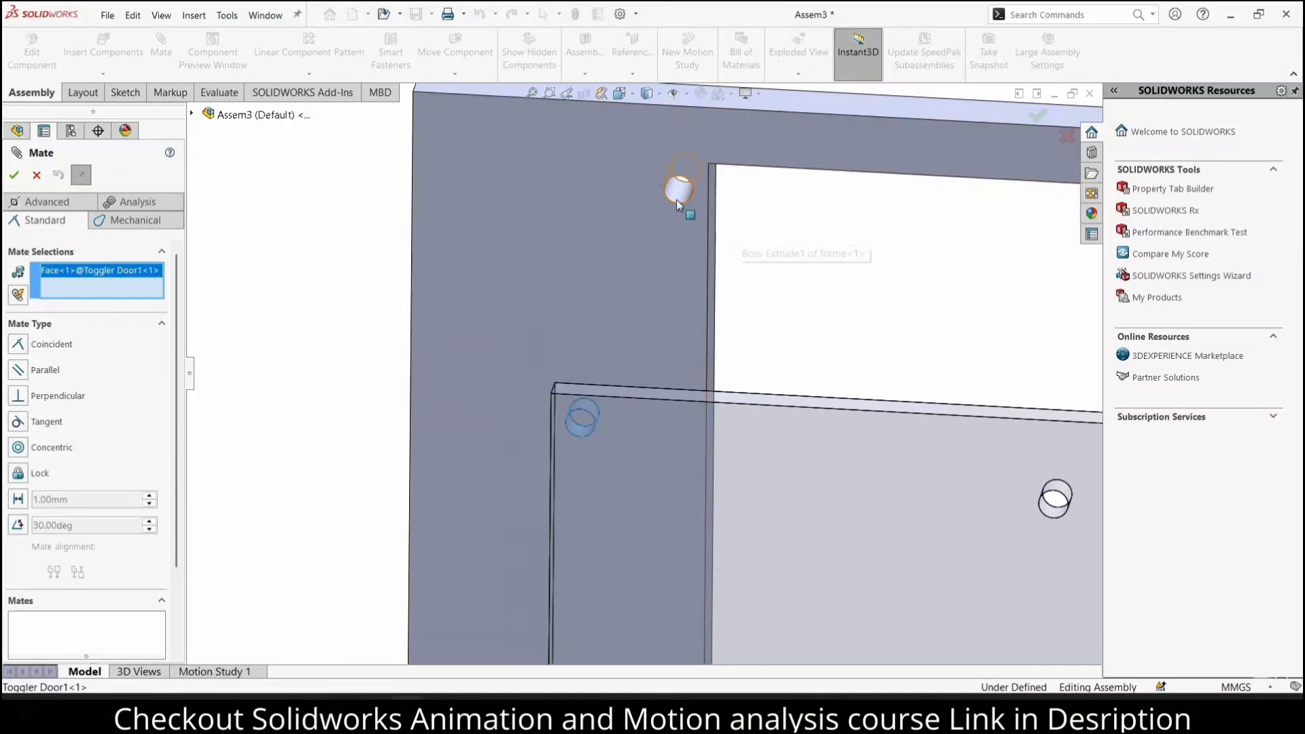
left_click(678, 196)
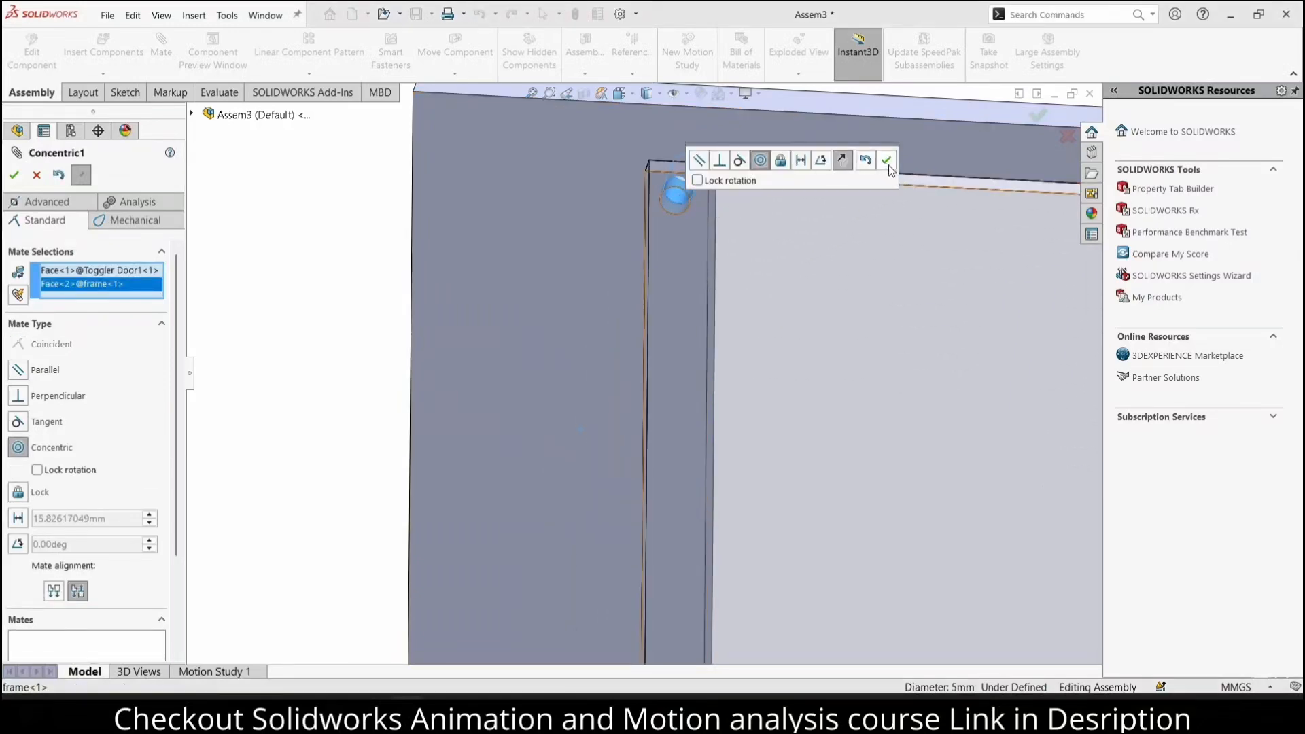
left_click(886, 160)
scroll(708, 225, "up", 5)
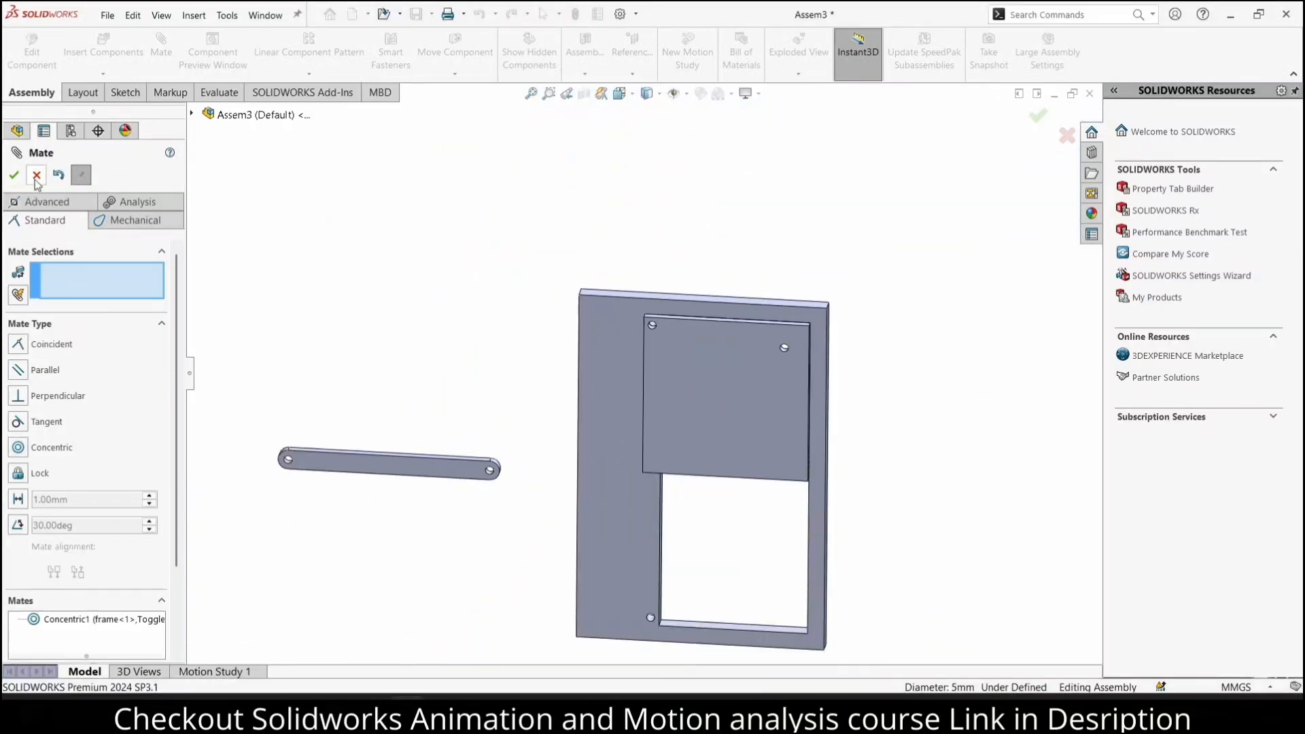
key("Escape")
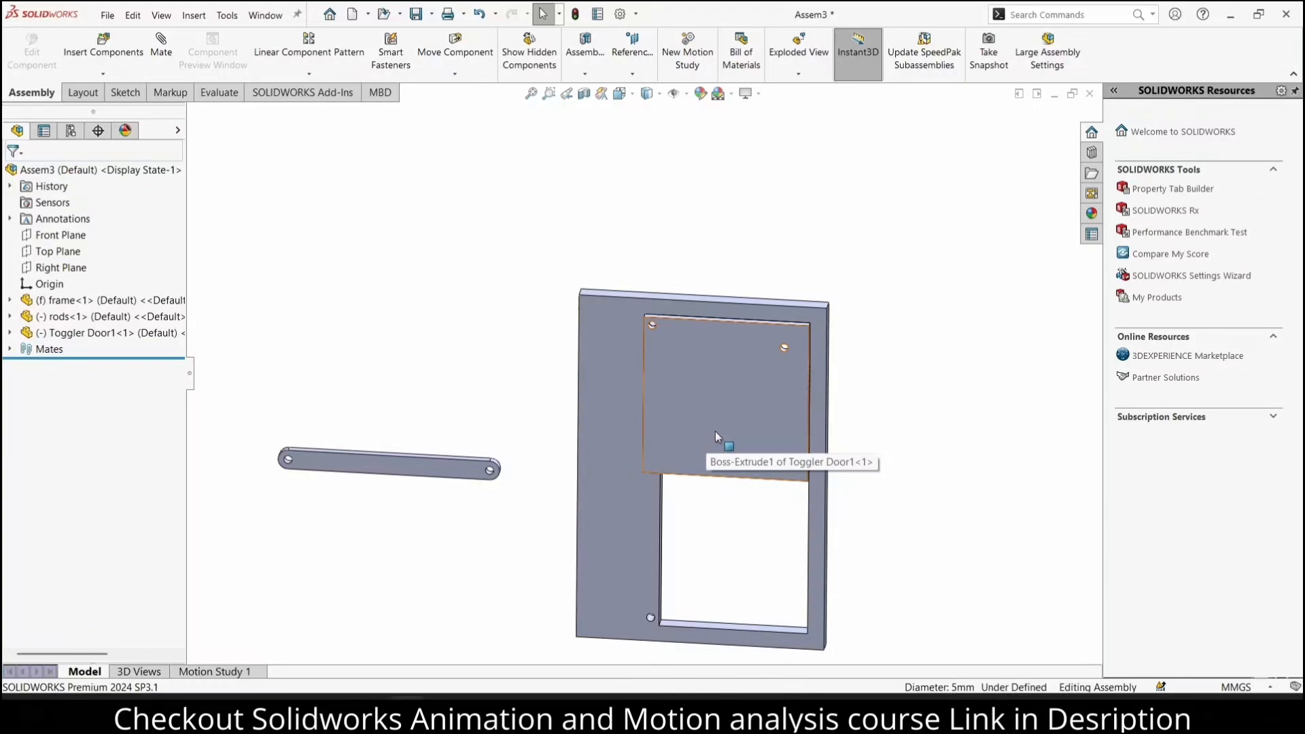
Place a second copy of the Toggler Door1 plate to the right of the frame
left_click_drag(718, 431, 931, 506, "ctrl")
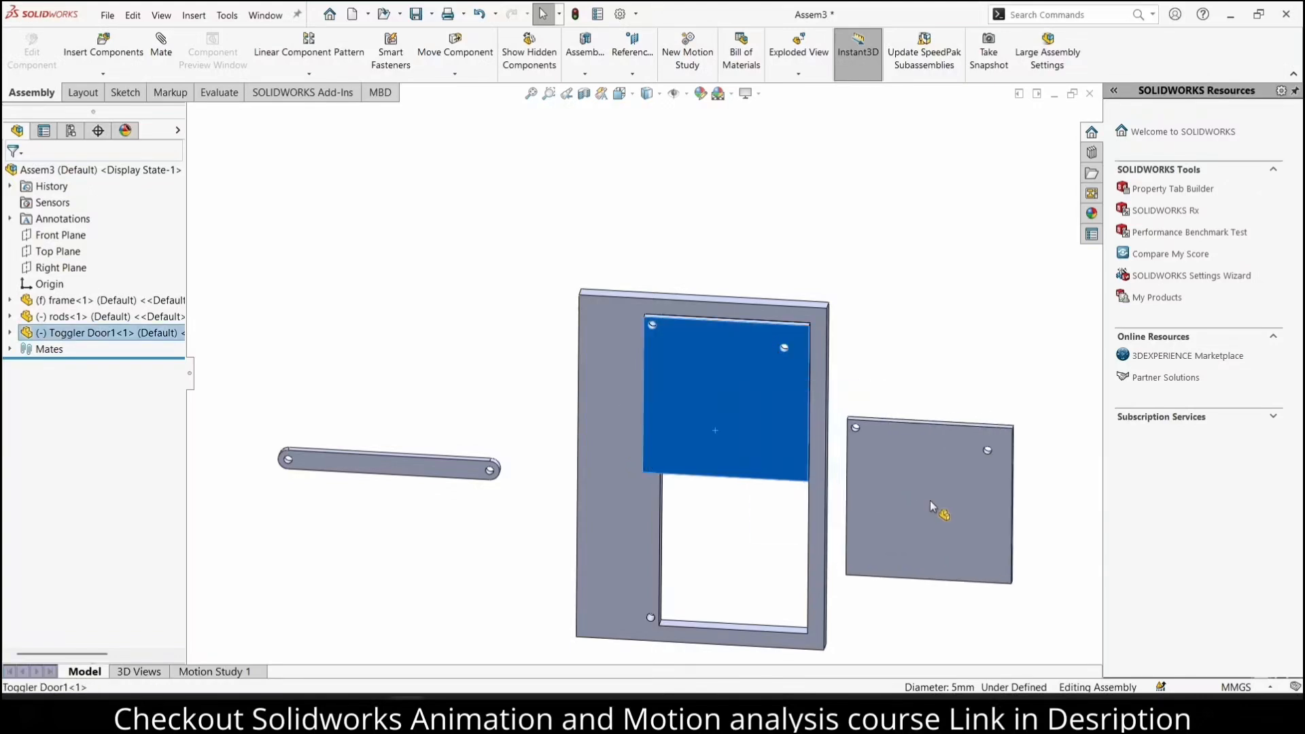
left_click(904, 373)
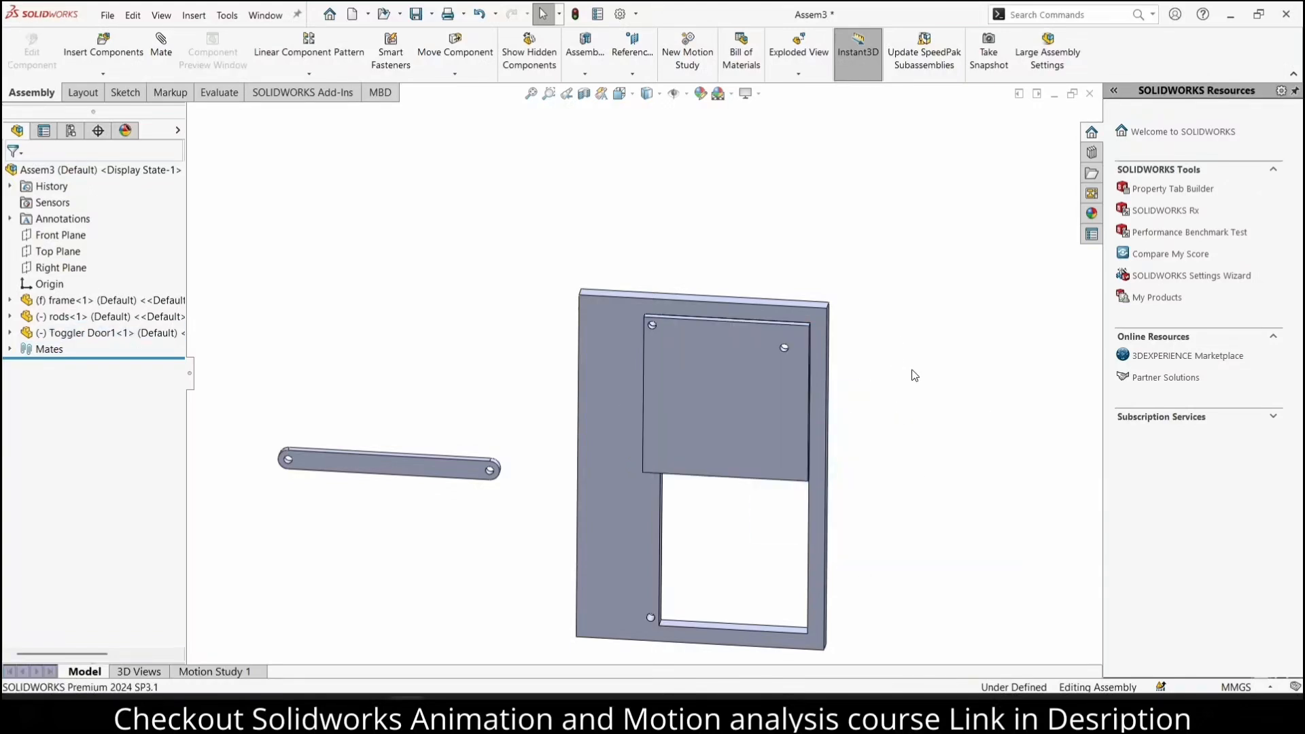
left_click_drag(690, 389, 1012, 345, "ctrl")
left_click(868, 184)
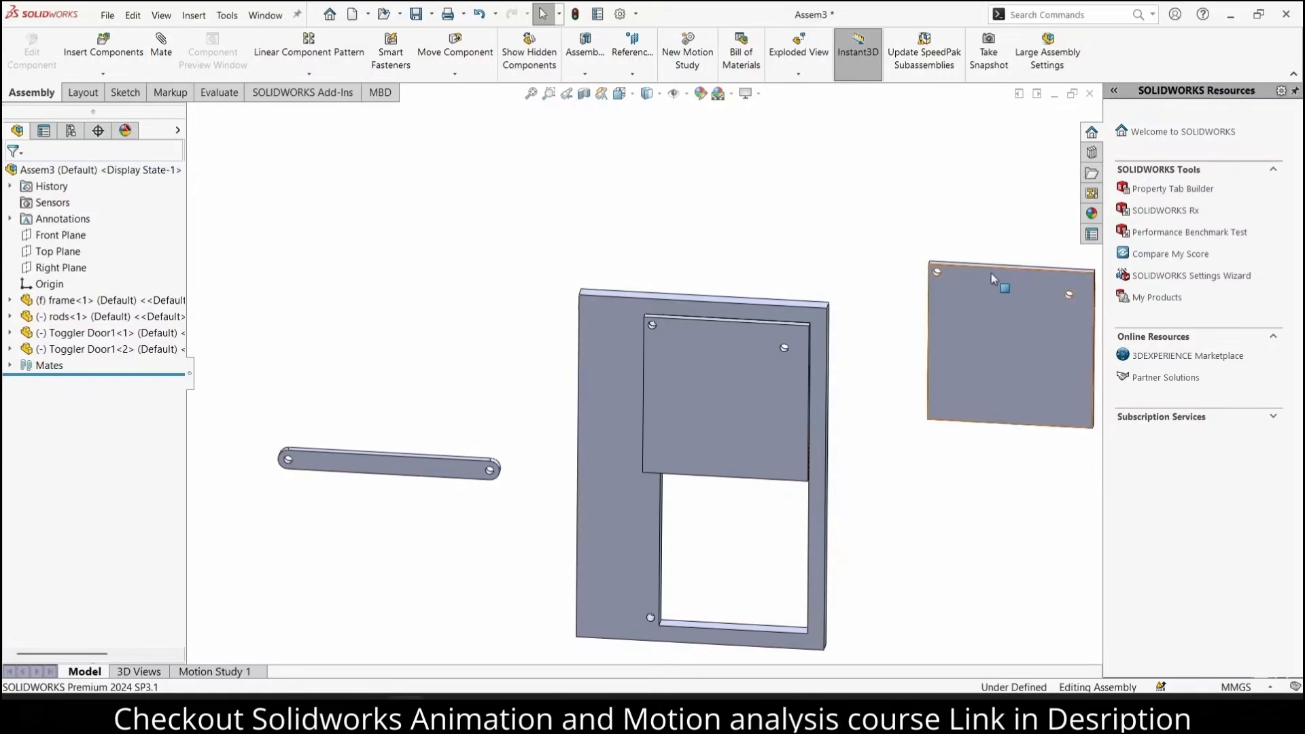
Rotate the copied door plate with Rotate Component so its holes lie at the lower edge, and move it over the frame's lower opening
left_click(454, 73)
left_click(462, 107)
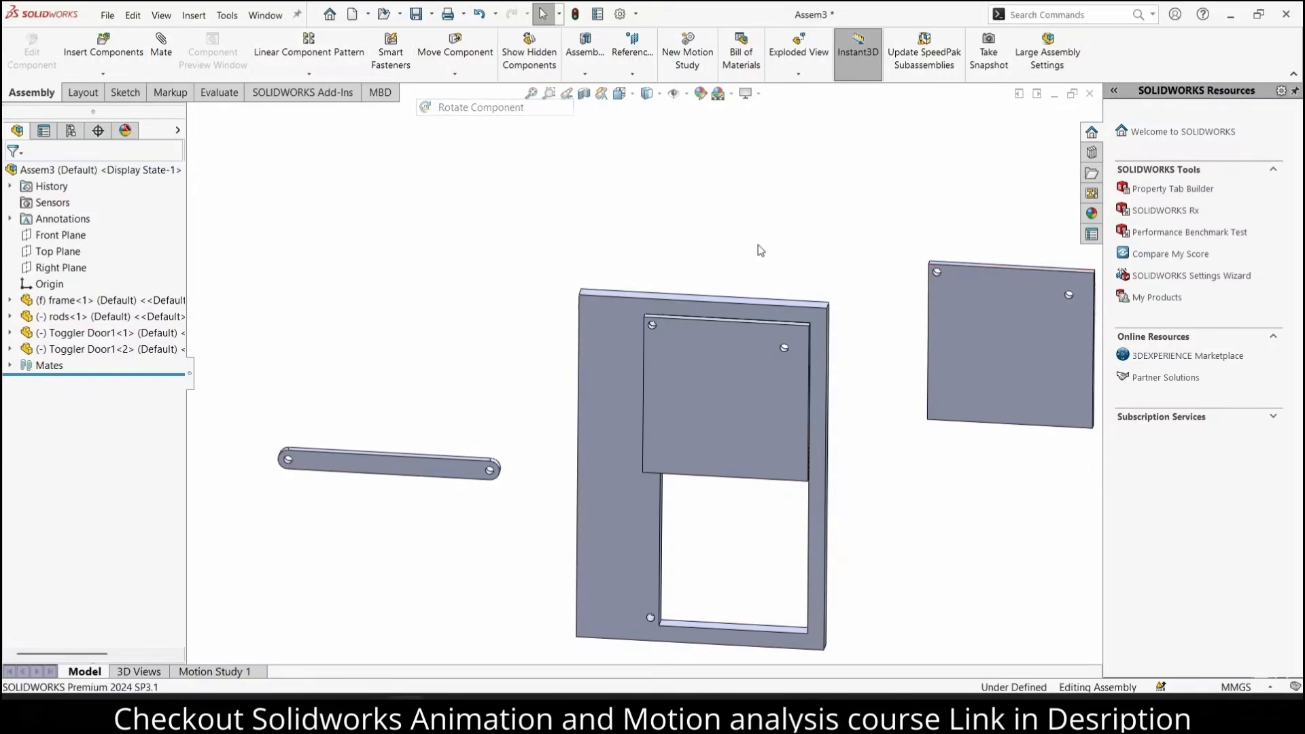
left_click_drag(970, 309, 940, 703)
left_click_drag(928, 373, 900, 415)
left_click(14, 175)
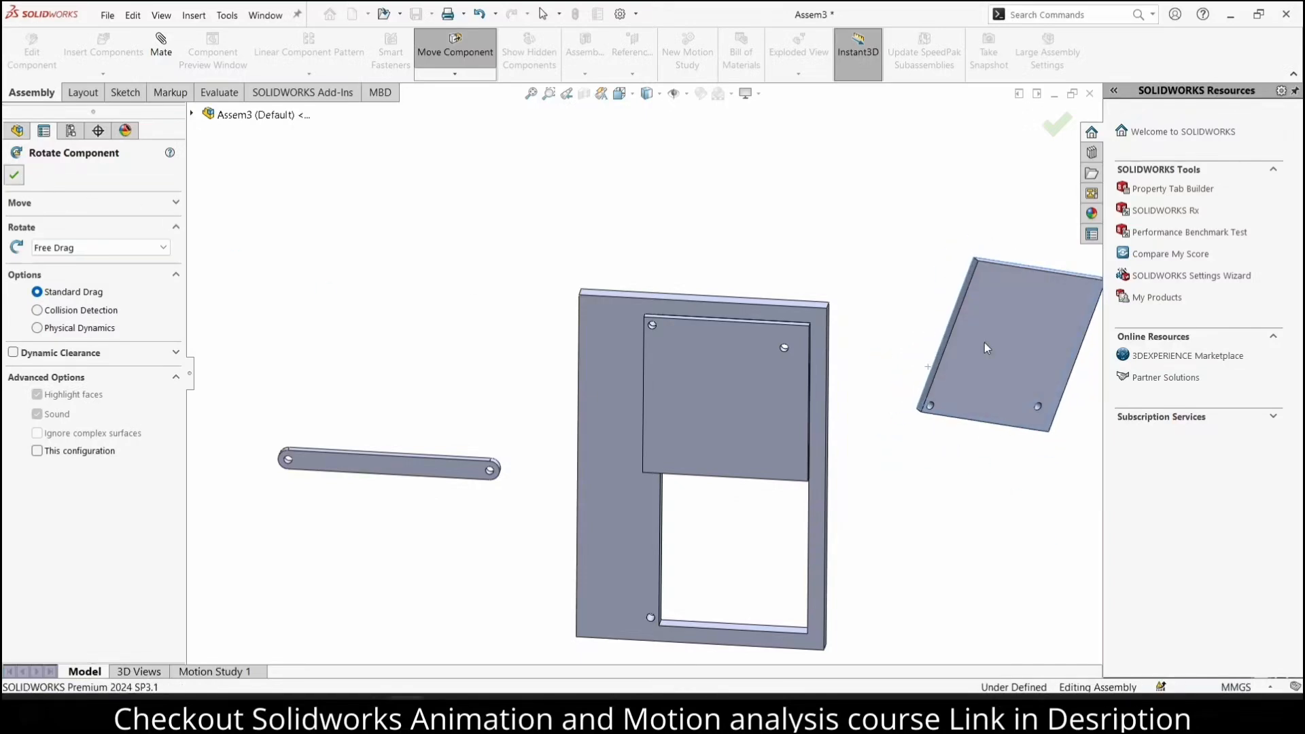
left_click_drag(981, 356, 760, 555)
Add a concentric mate between the copied door plate's lower-left corner hole and the frame's lower hole
left_click(165, 52)
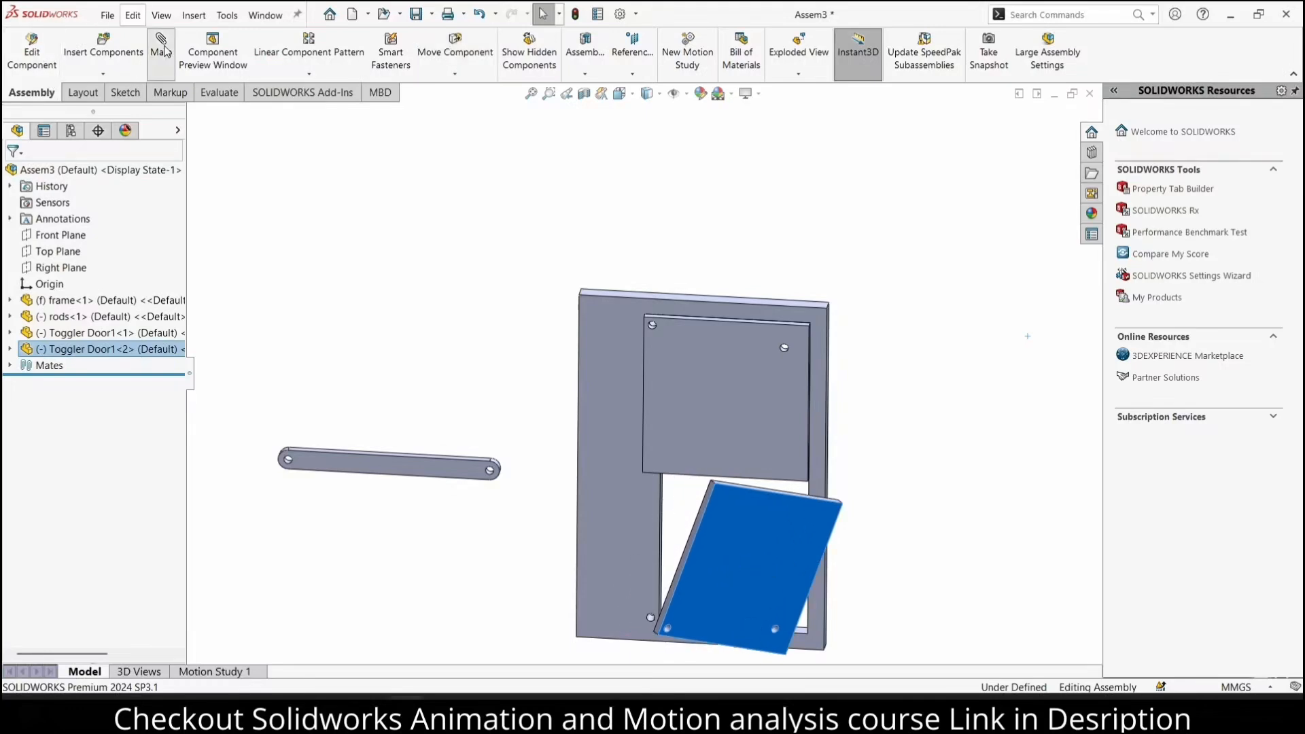
right_click(84, 280)
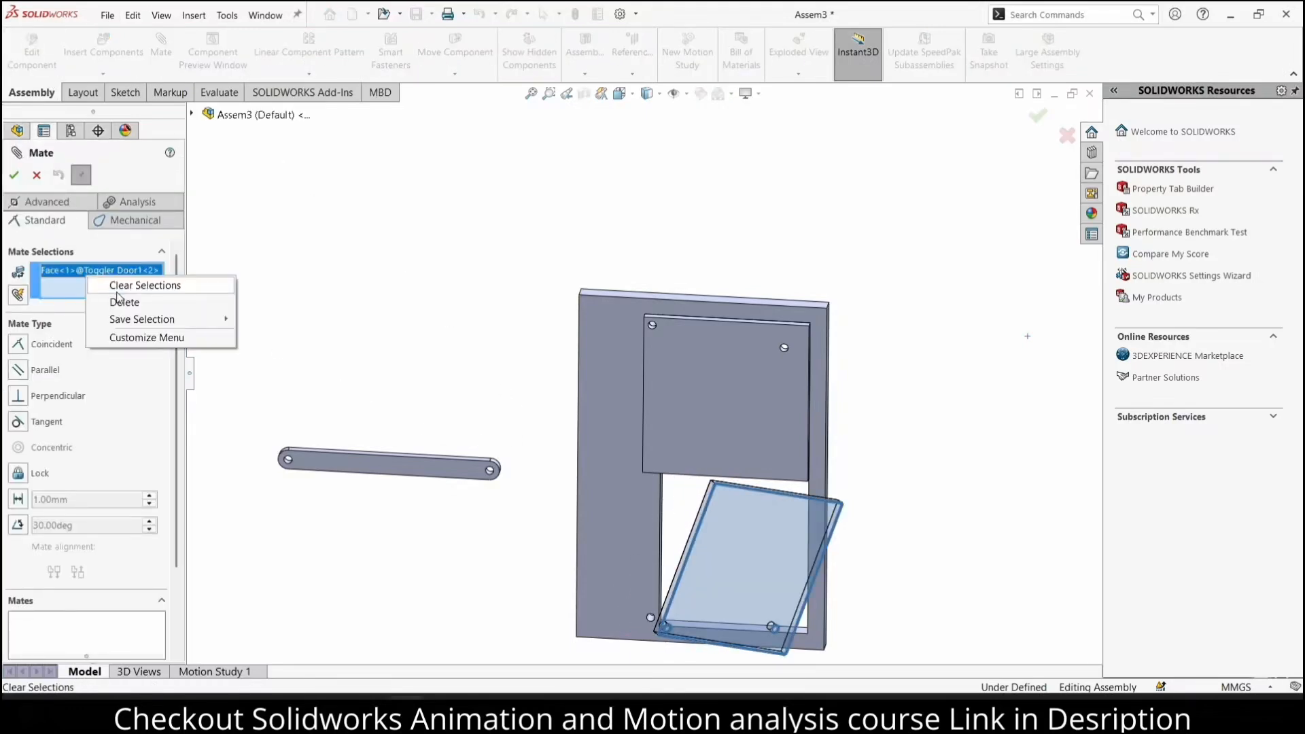
left_click(152, 283)
scroll(708, 584, "down", 5)
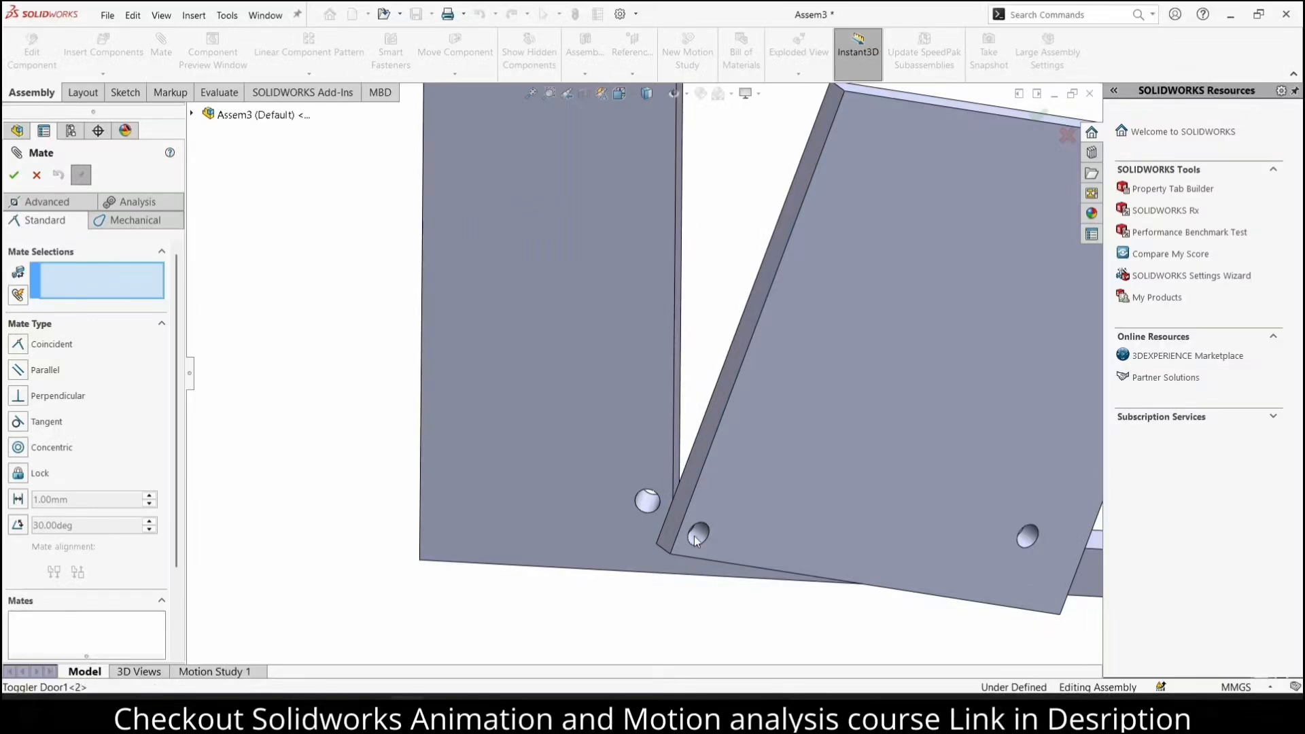
left_click(694, 535)
left_click(646, 503)
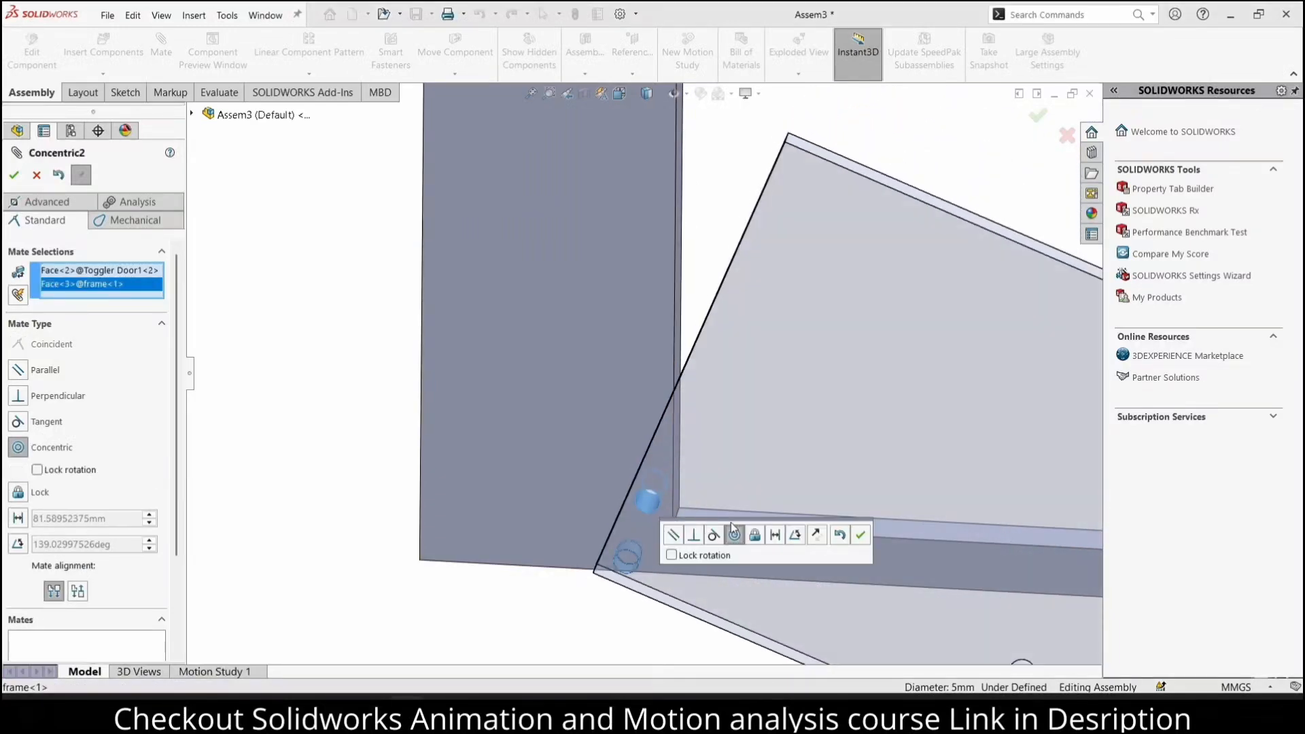
left_click(860, 535)
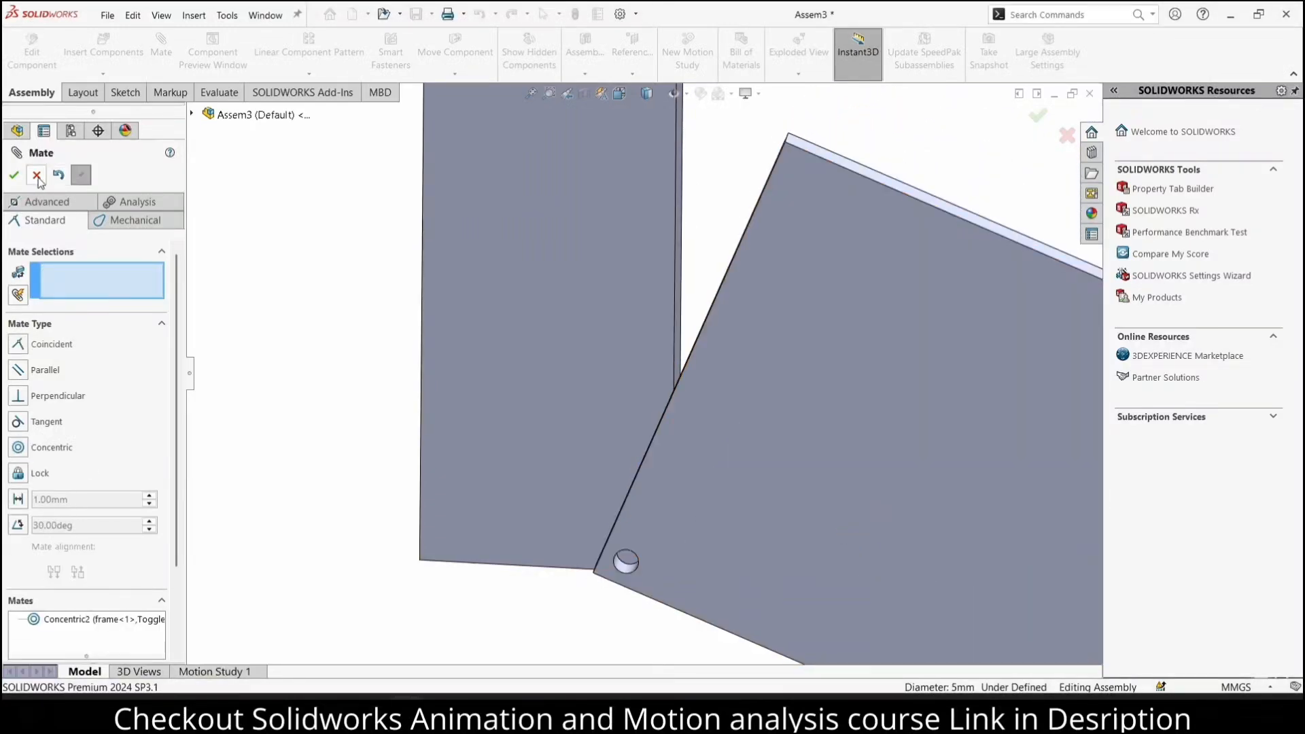
left_click(14, 174)
Swing the copied door plate upright about its hole so it covers the lower half of the frame's opening
scroll(645, 370, "up", 3)
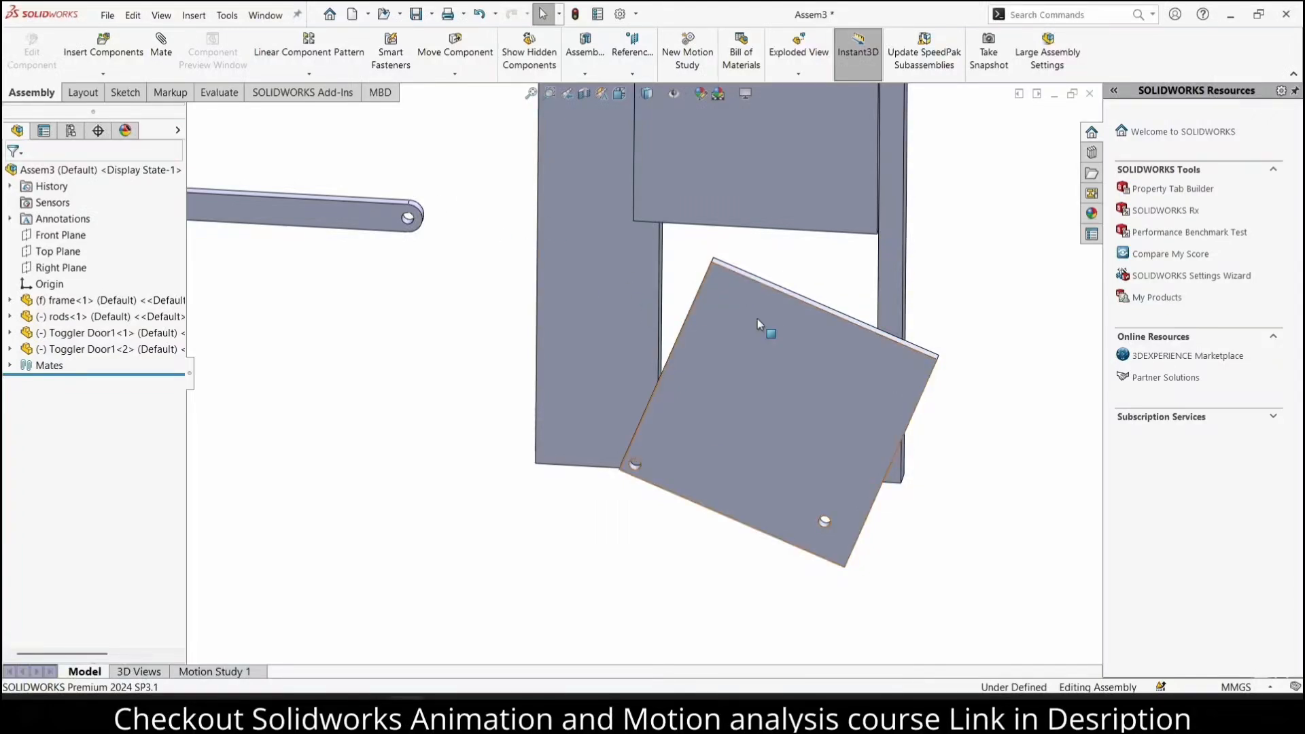
left_click_drag(757, 320, 726, 282)
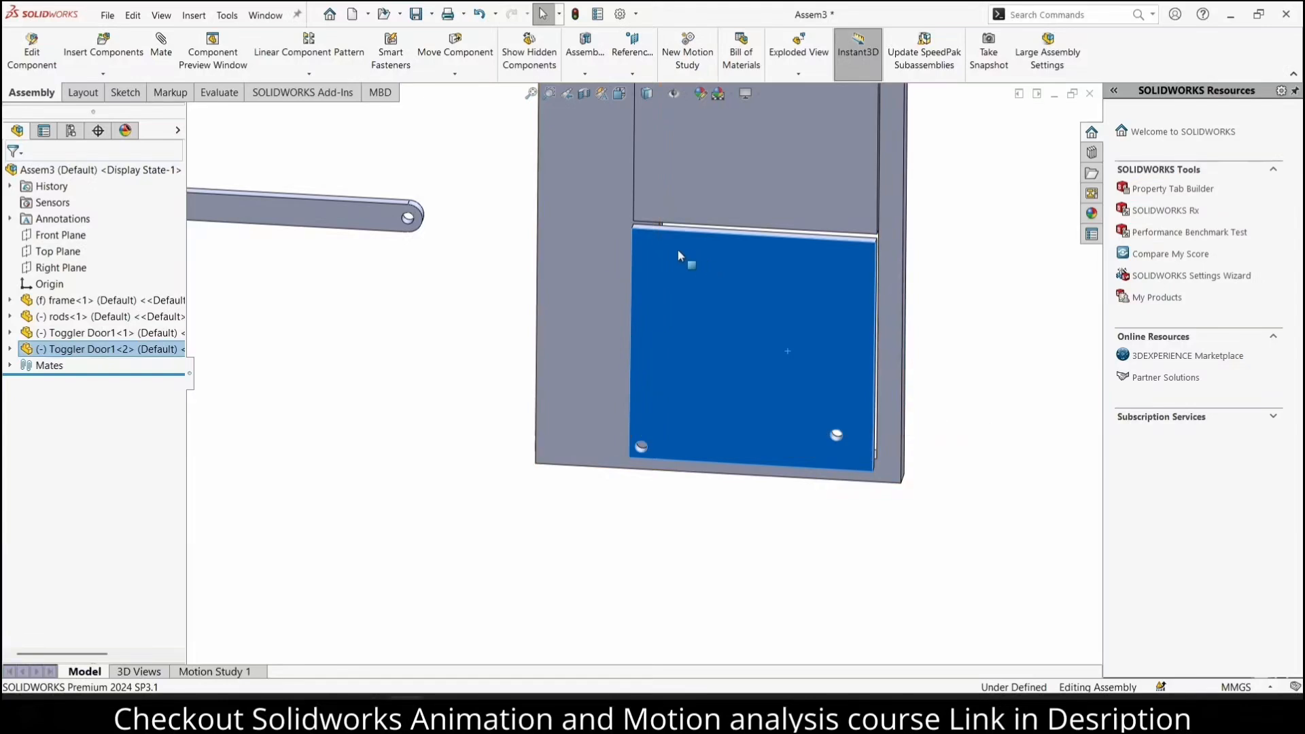
key("f")
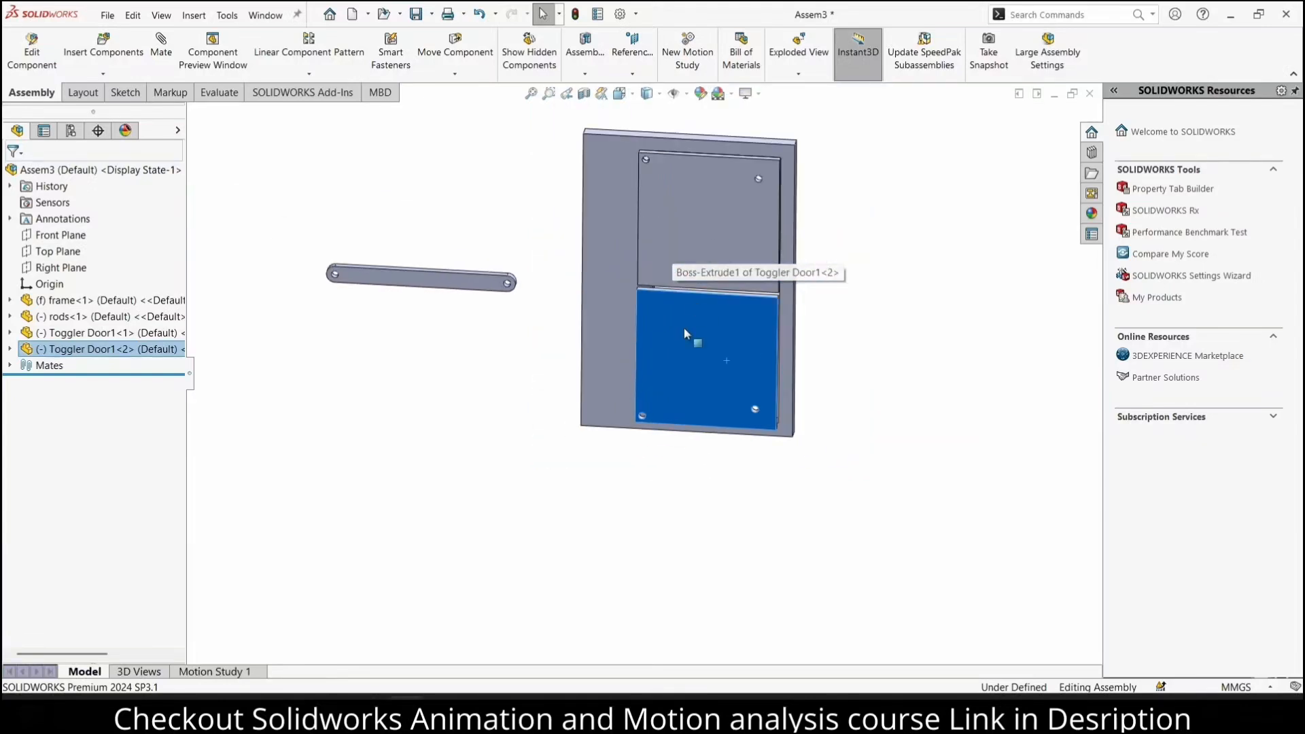
scroll(684, 328, "down", 3)
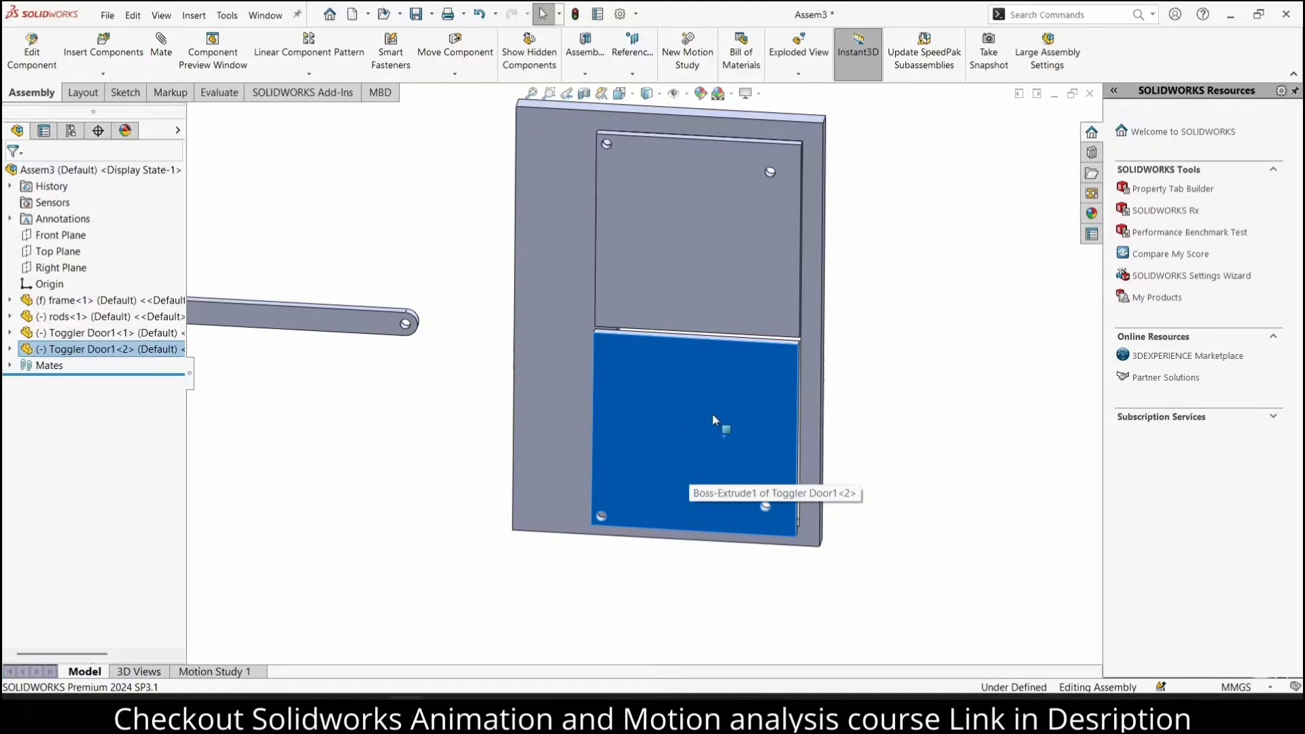
Make the lower door plate independent, saving it as "Toggler Door2.SLDPRT" in the Solidworks File folder
left_click(682, 407)
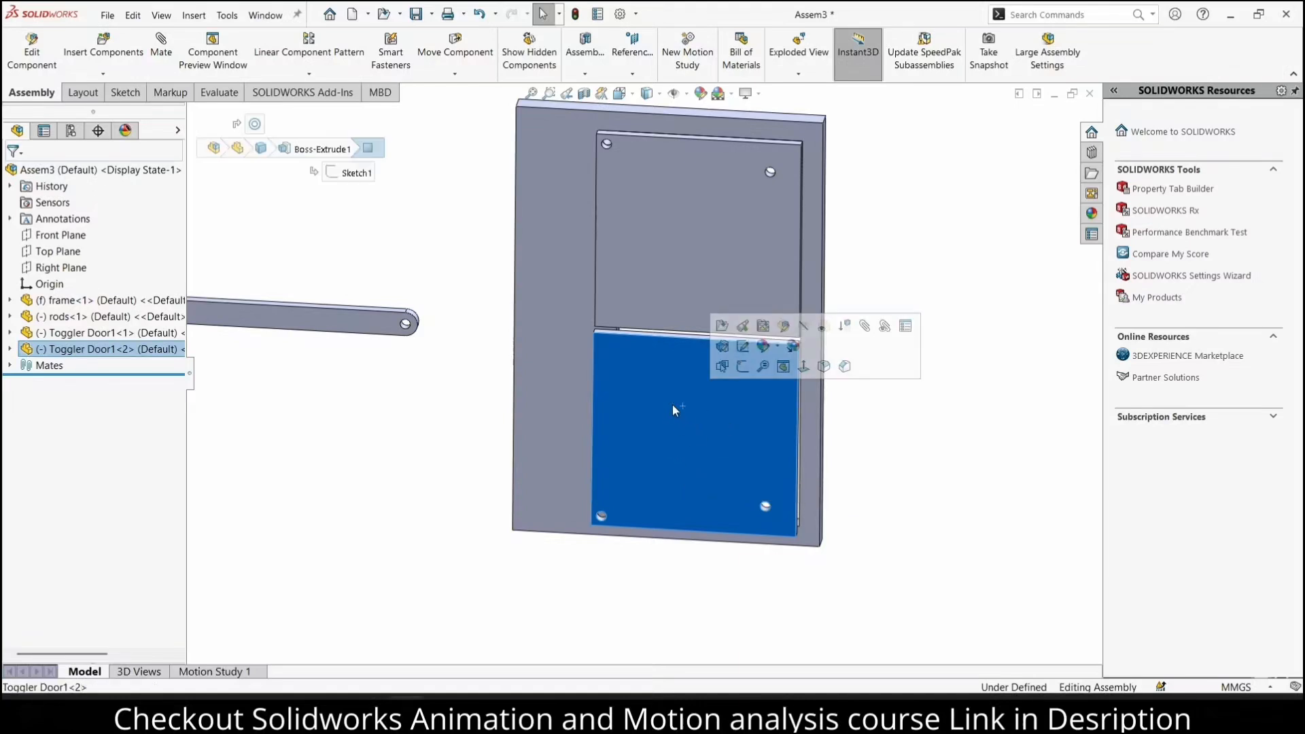
right_click(84, 350)
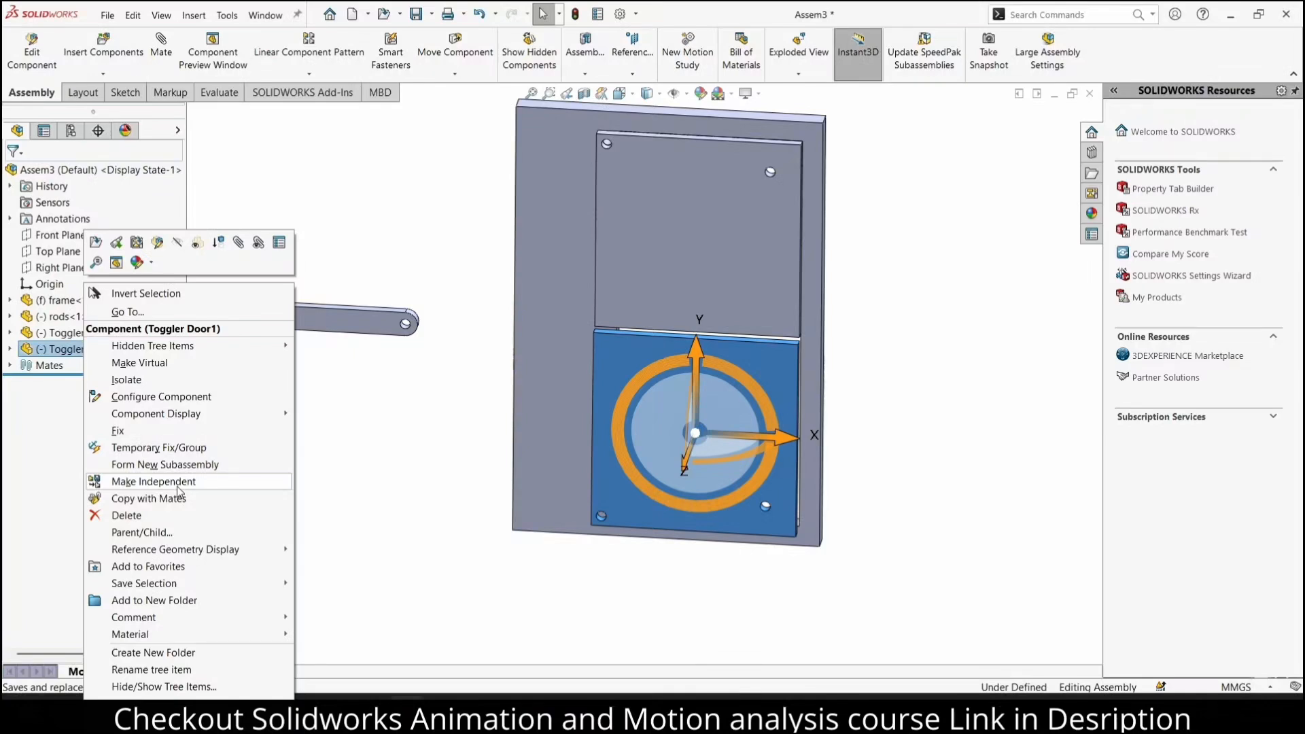
left_click(154, 482)
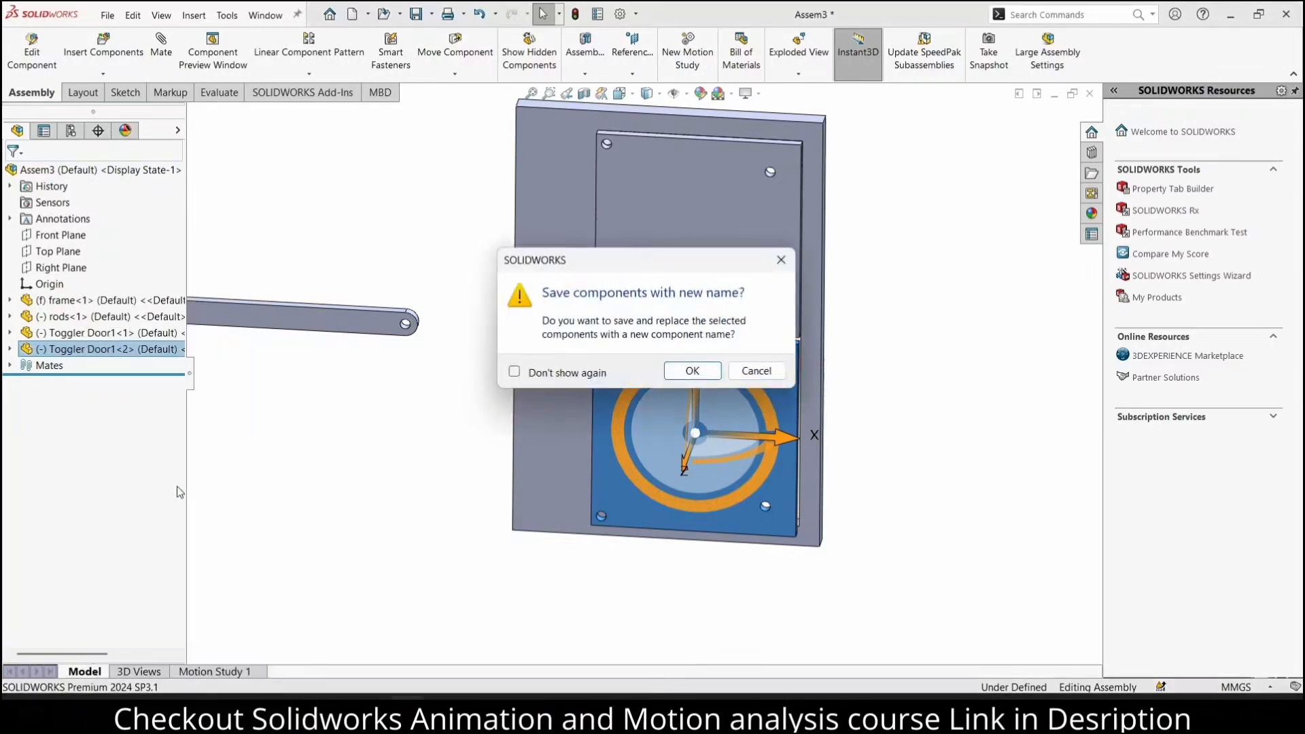
left_click(692, 371)
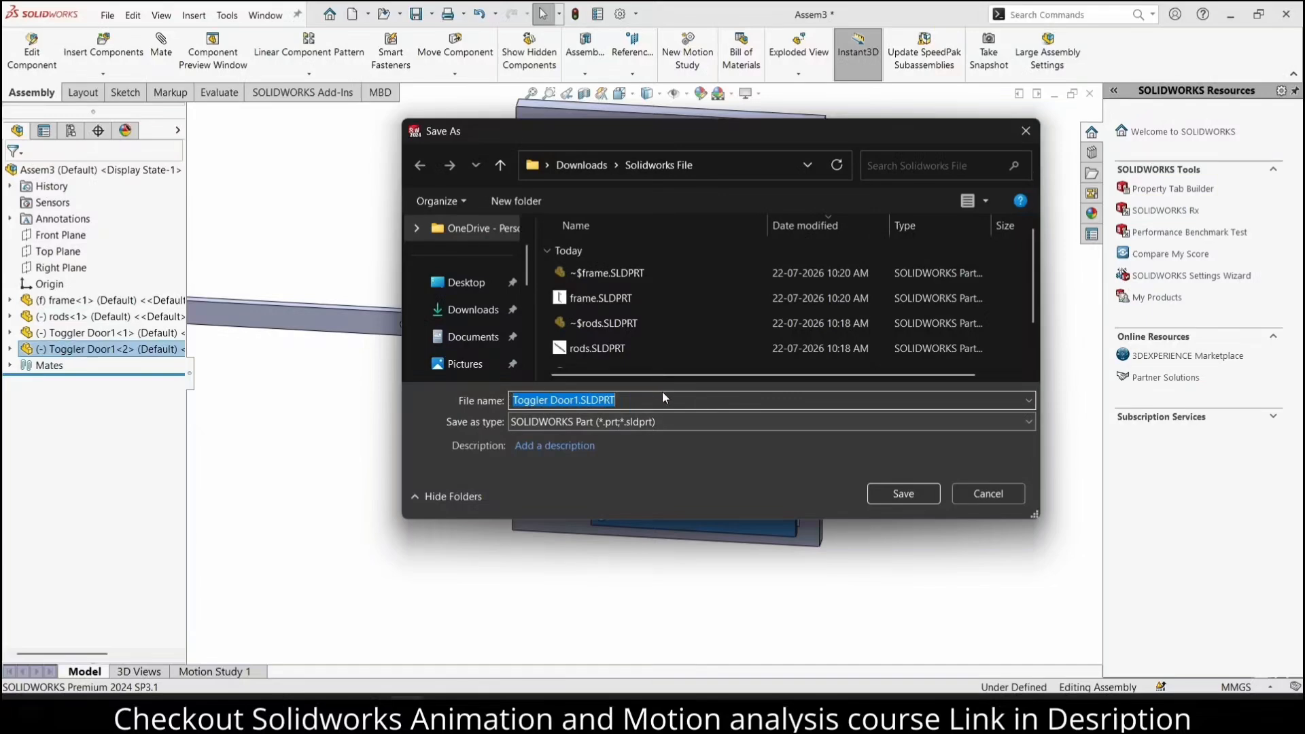
left_click(895, 500)
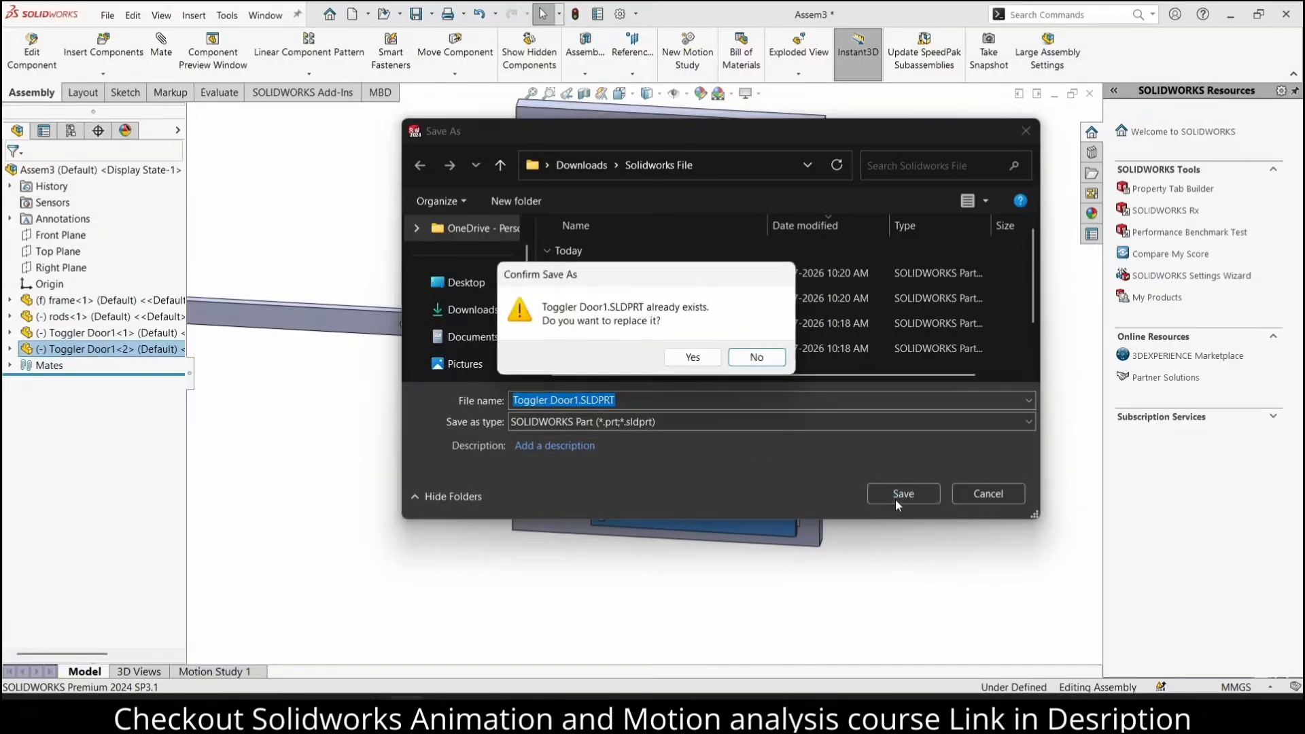
left_click(748, 361)
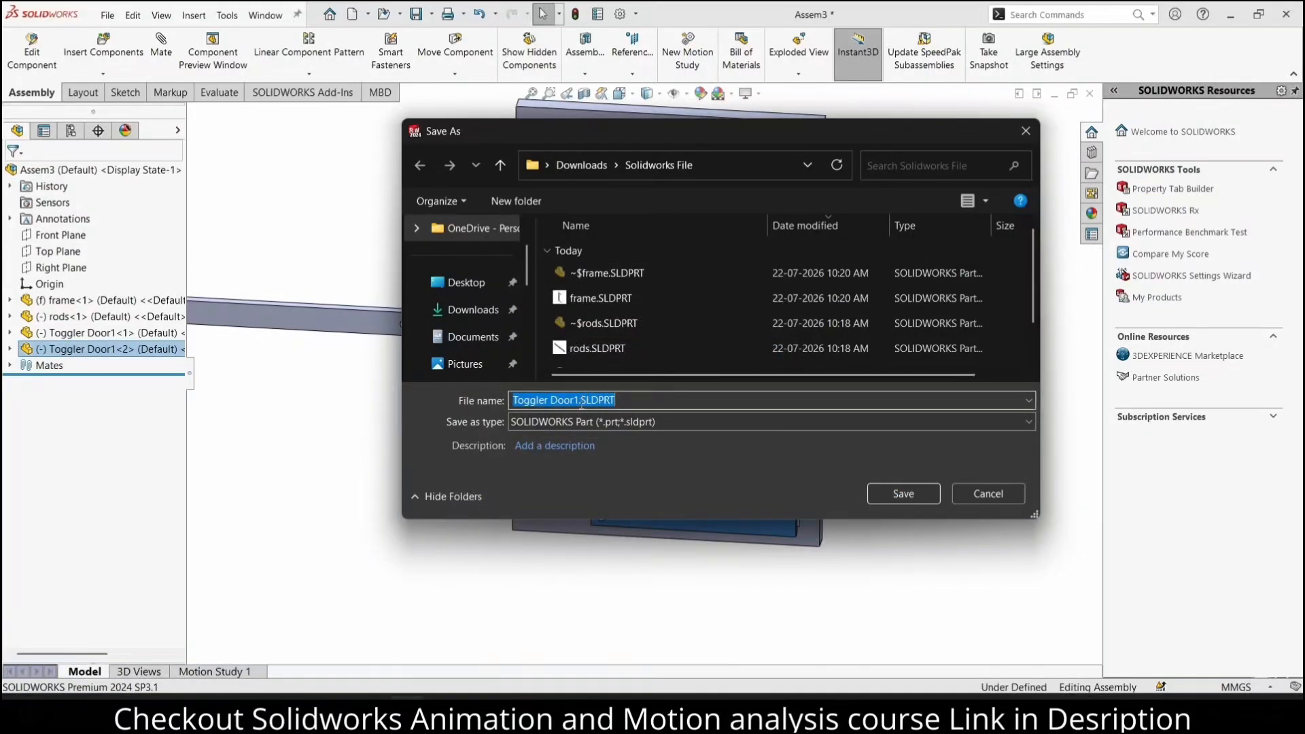
left_click(579, 400)
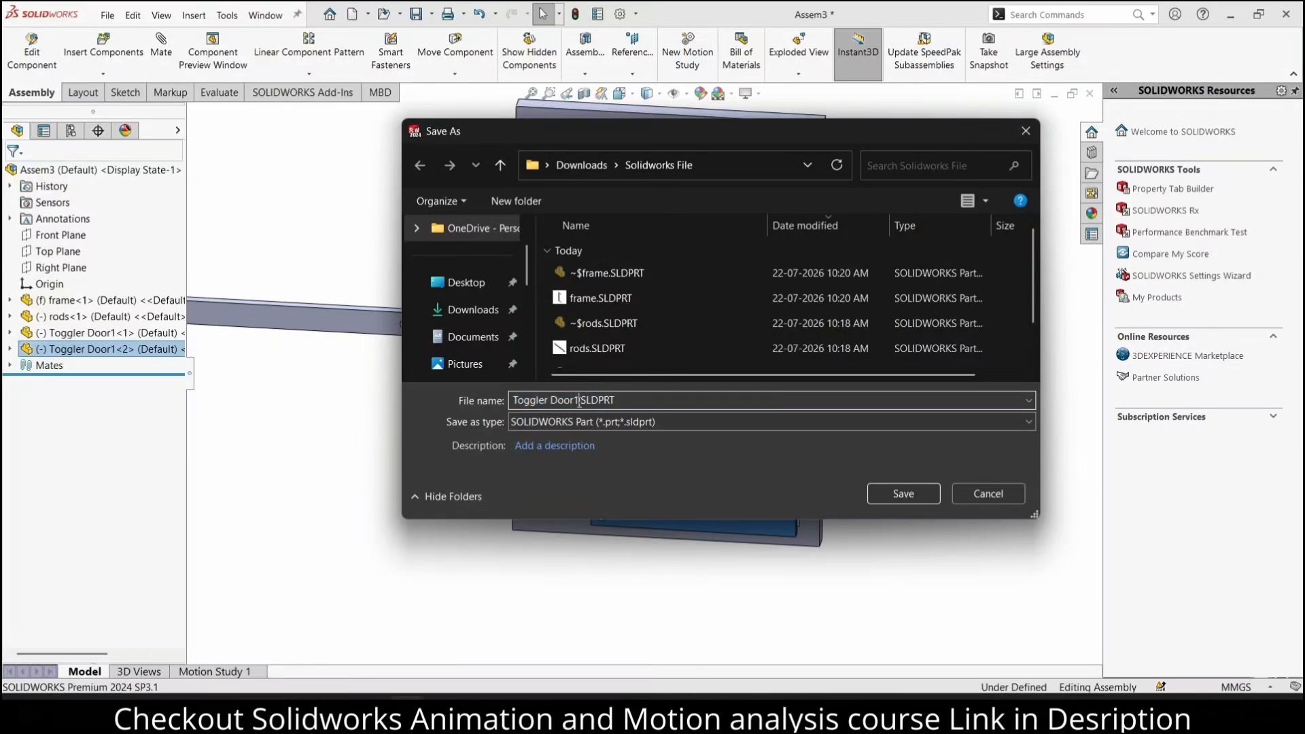
left_click(898, 494)
left_click(897, 496)
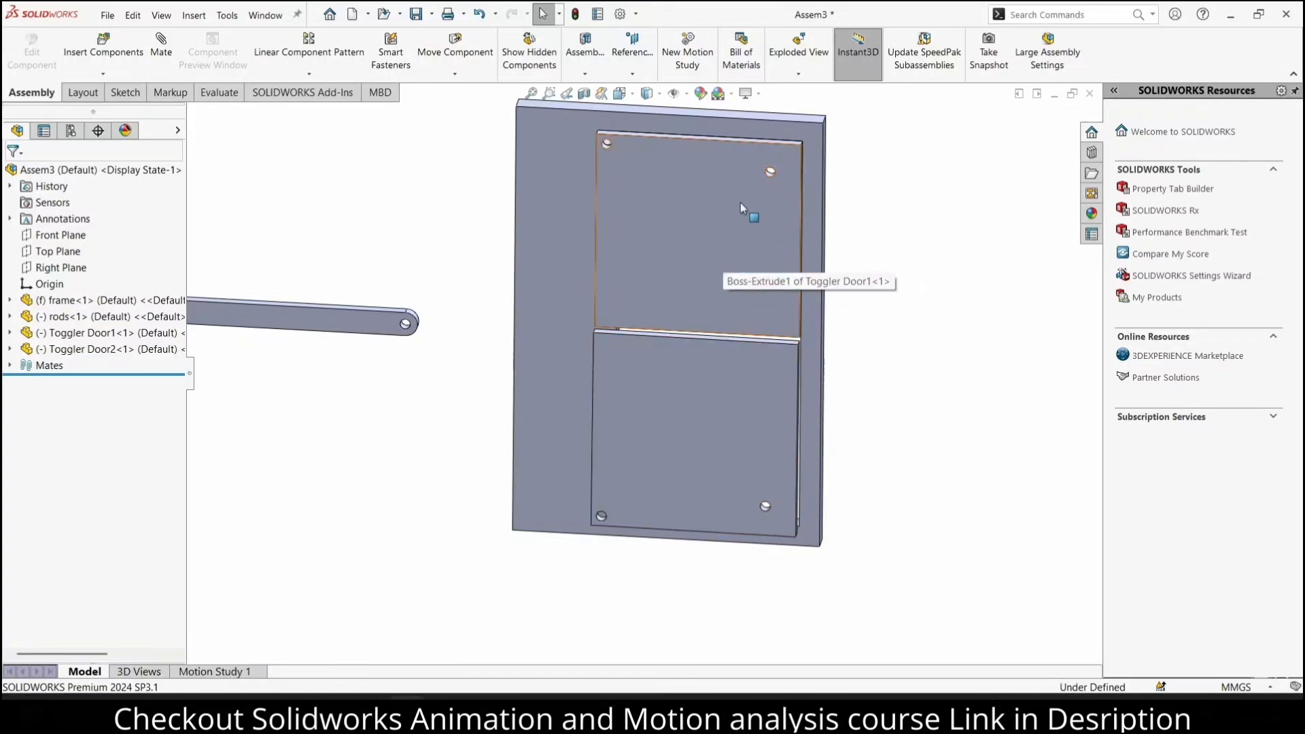
Start editing the lower door plate within the assembly, saving the assembly as "Assem3.SLDASM" in the Solidworks File folder
left_click(95, 350)
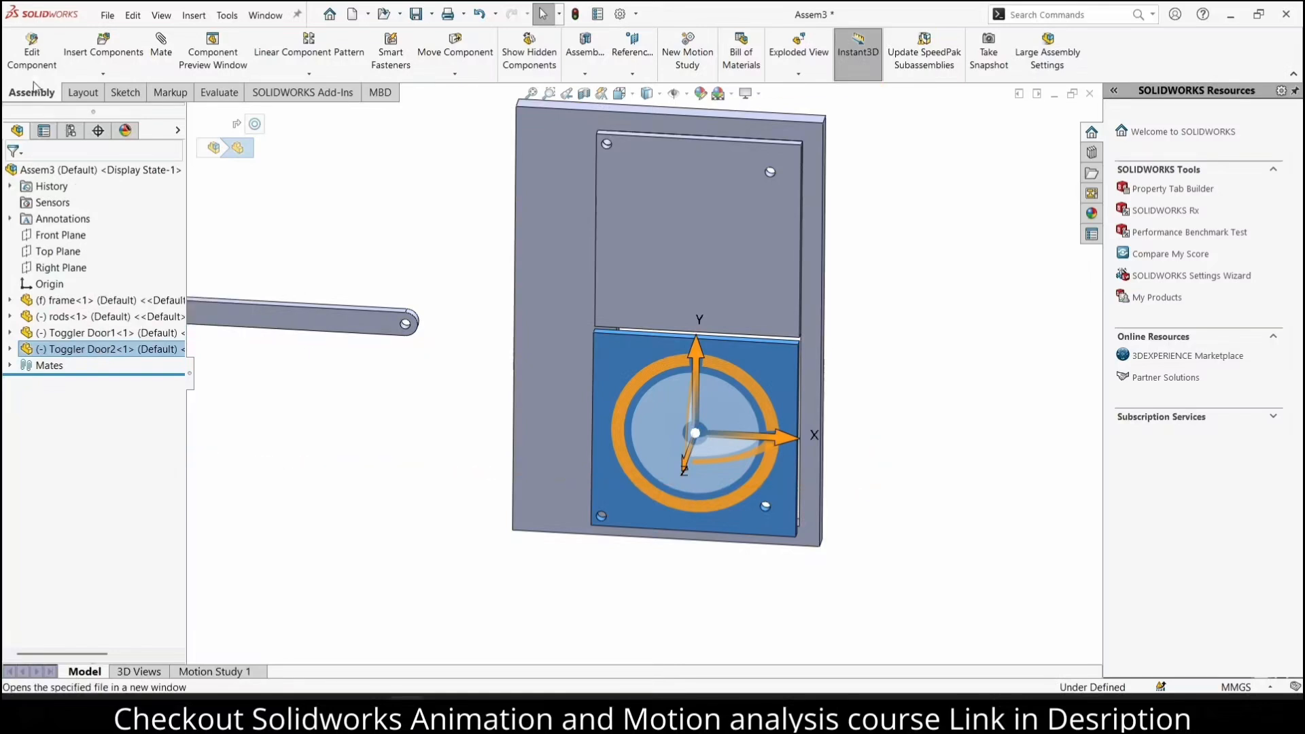
left_click(57, 64)
left_click(705, 372)
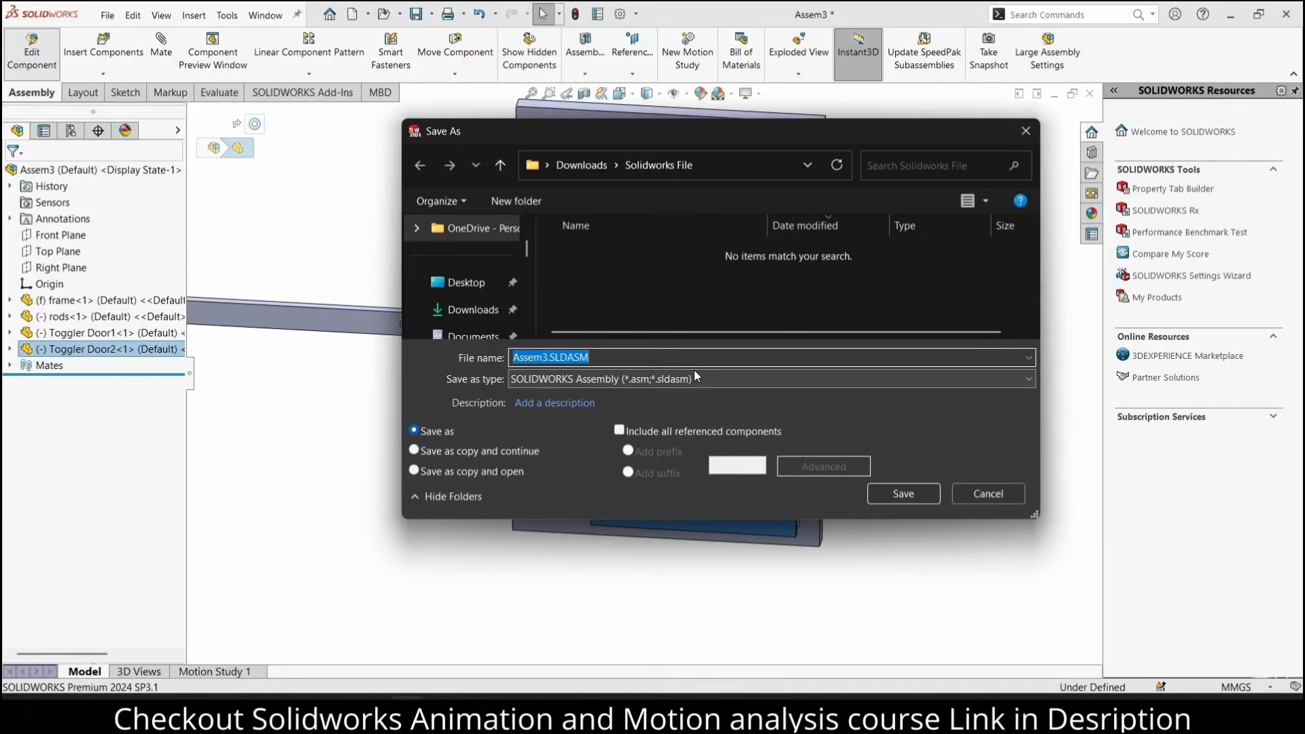
left_click(895, 493)
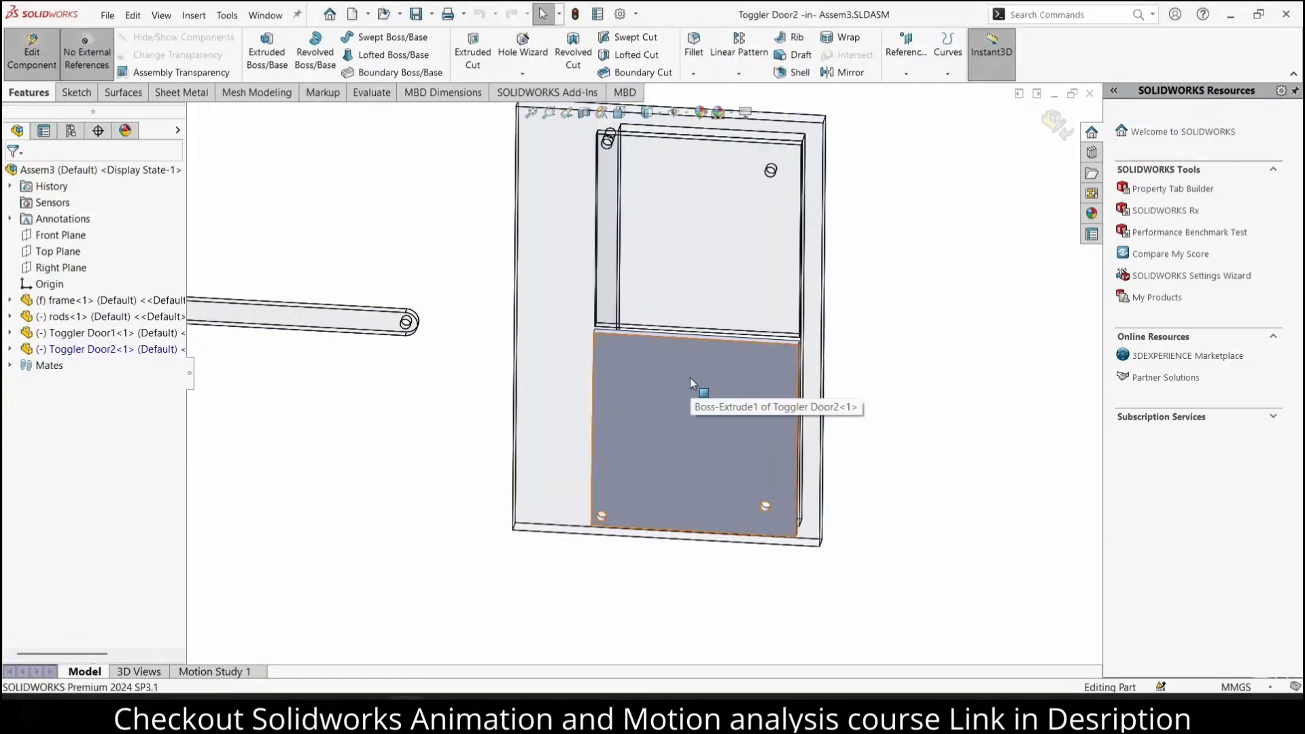
Open the base sketch of the lower door plate's extrusion for editing
left_click(690, 377)
left_click(61, 528)
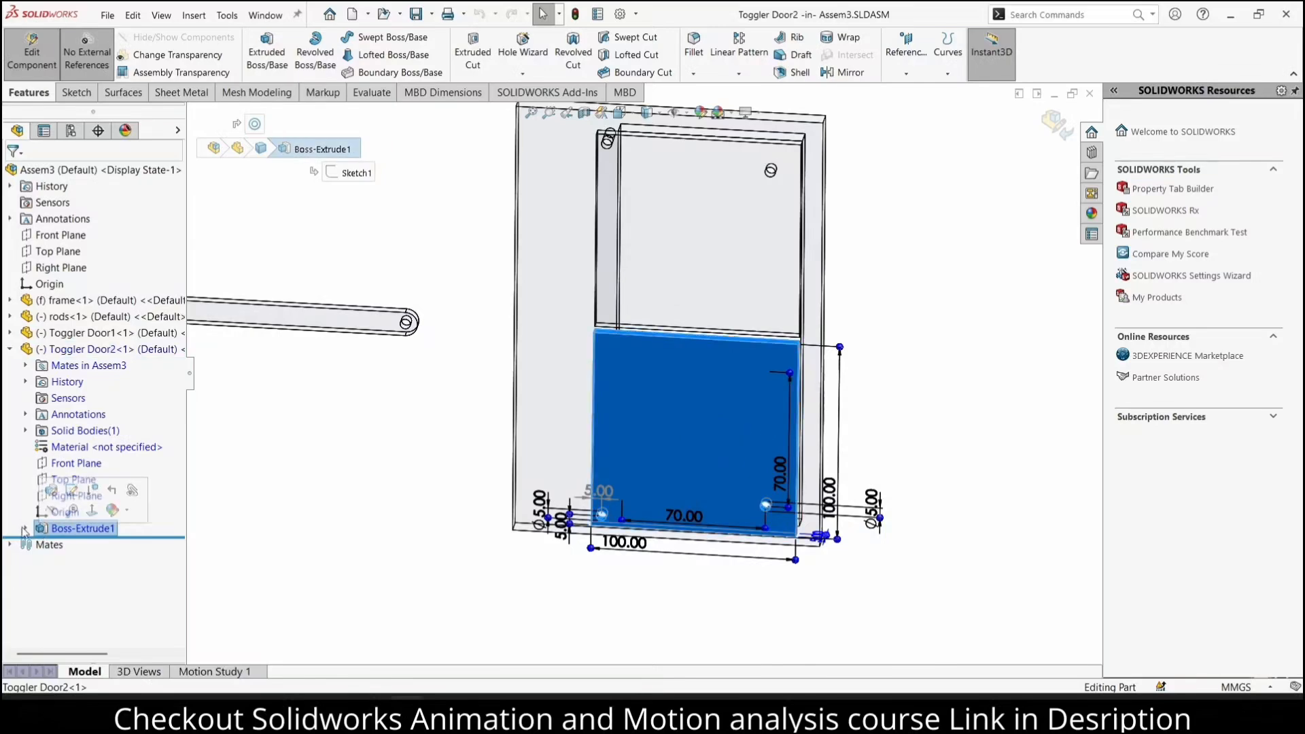
left_click(24, 529)
left_click(83, 544)
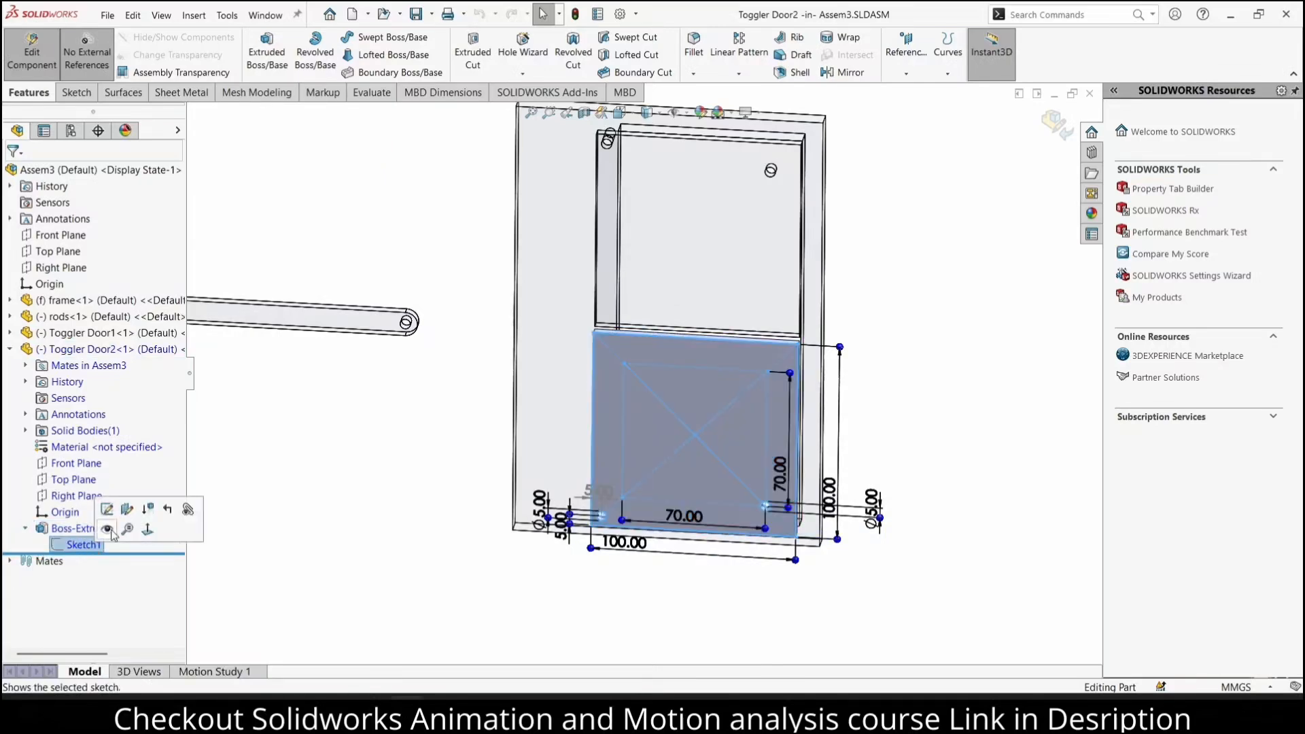
left_click(107, 510)
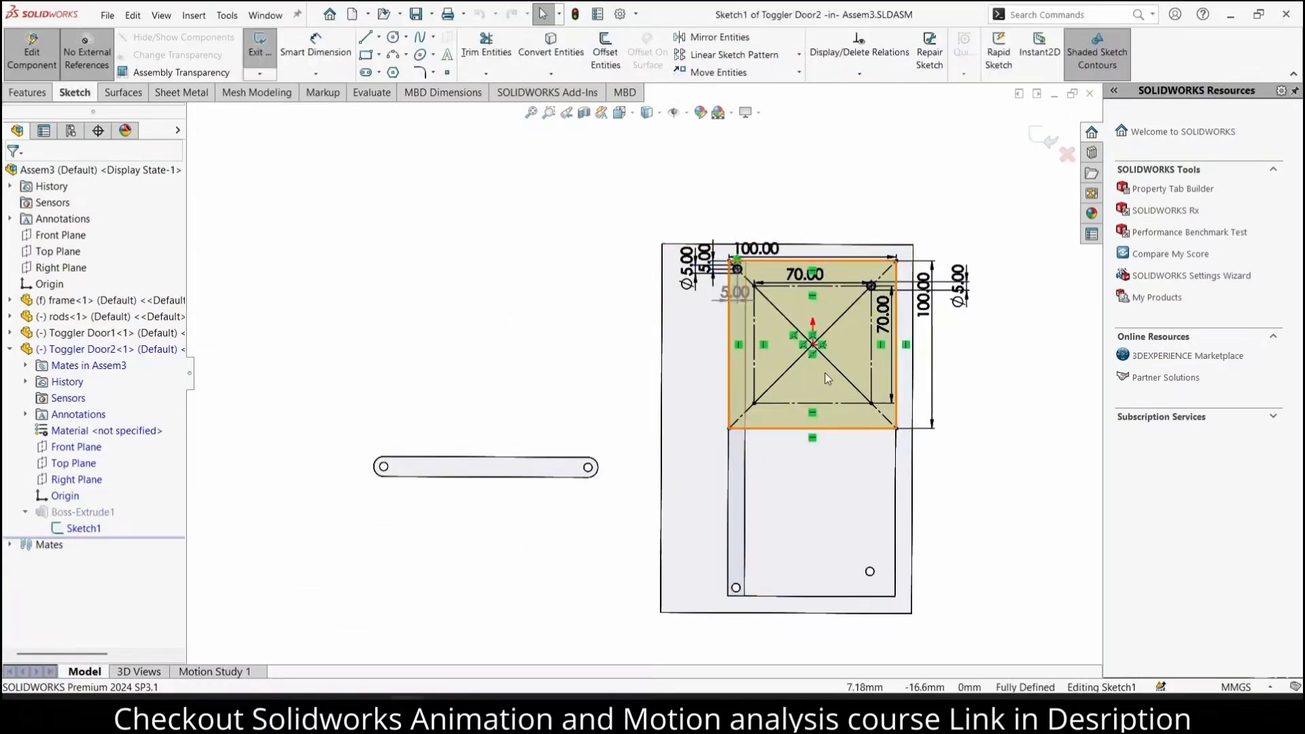
Sketch a circle on the lower-left corner of the 70 mm construction square and dimension its diameter as 5 mm
scroll(827, 378, "up", 2)
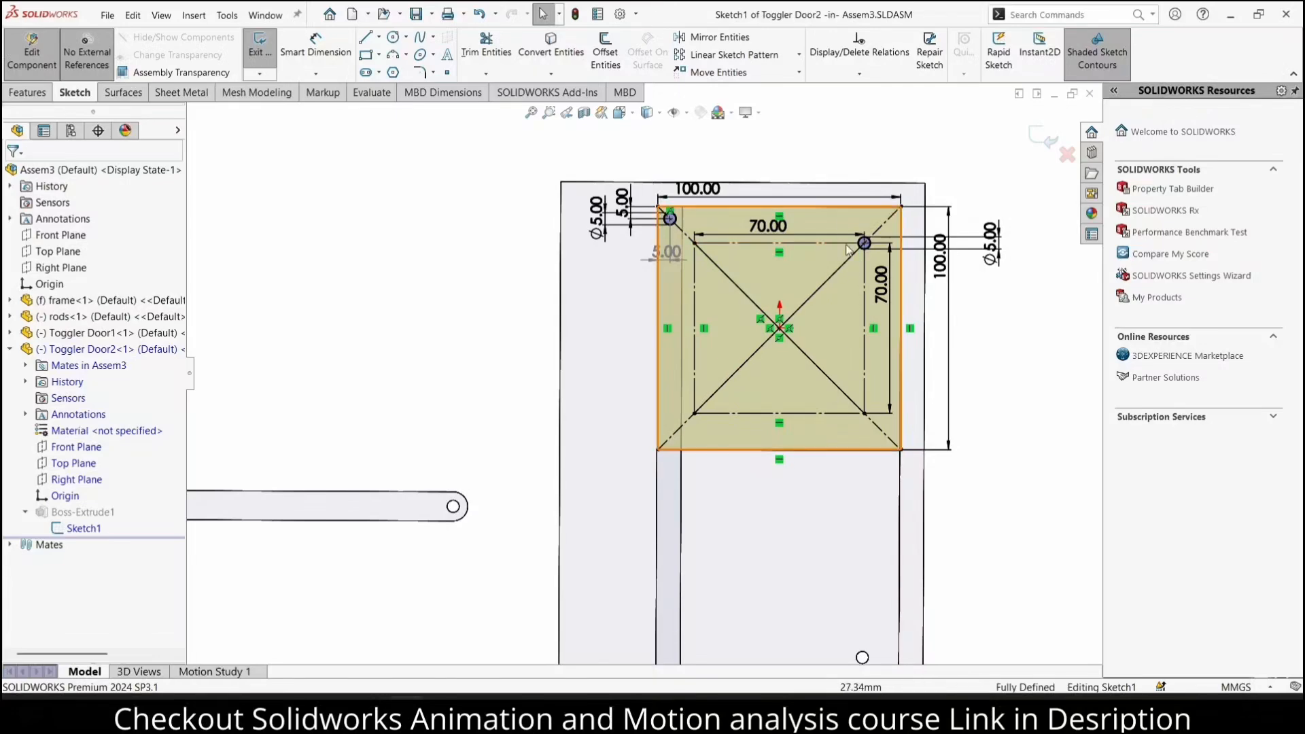
scroll(908, 203, "up", 2)
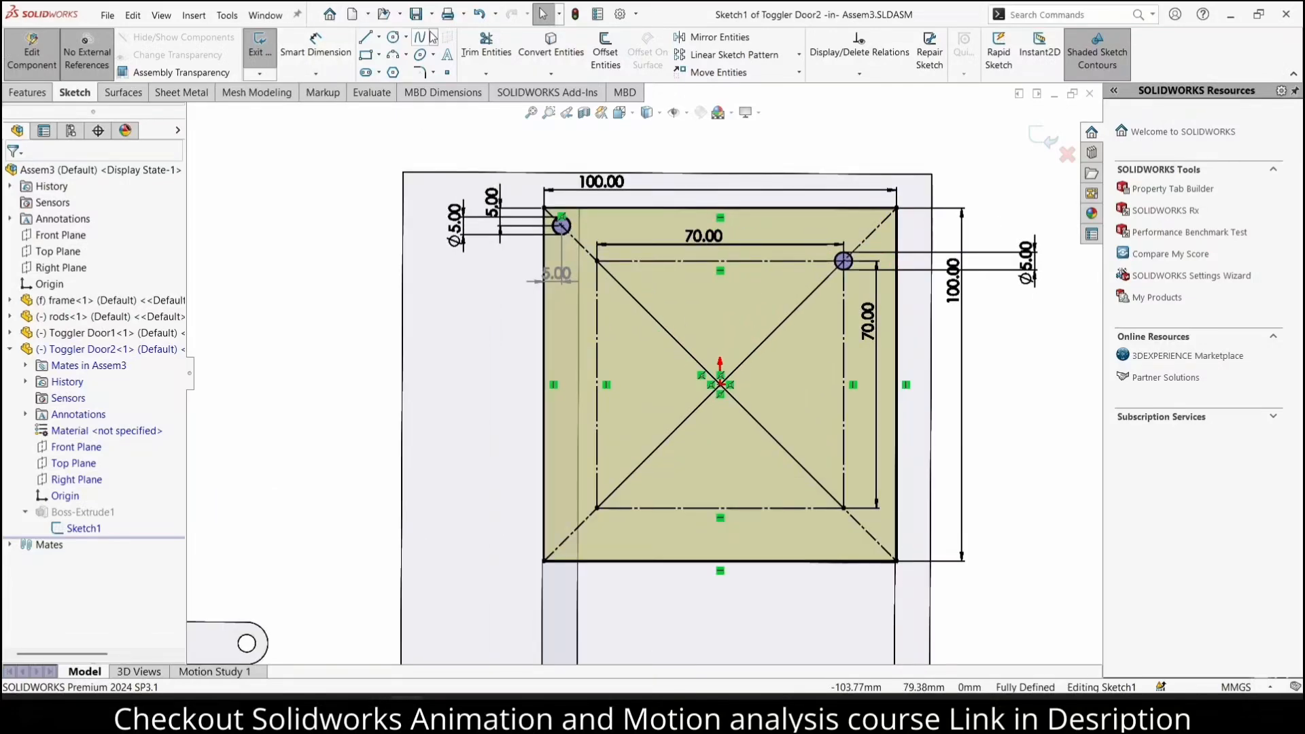
left_click(597, 508)
left_click(610, 521)
left_click(316, 51)
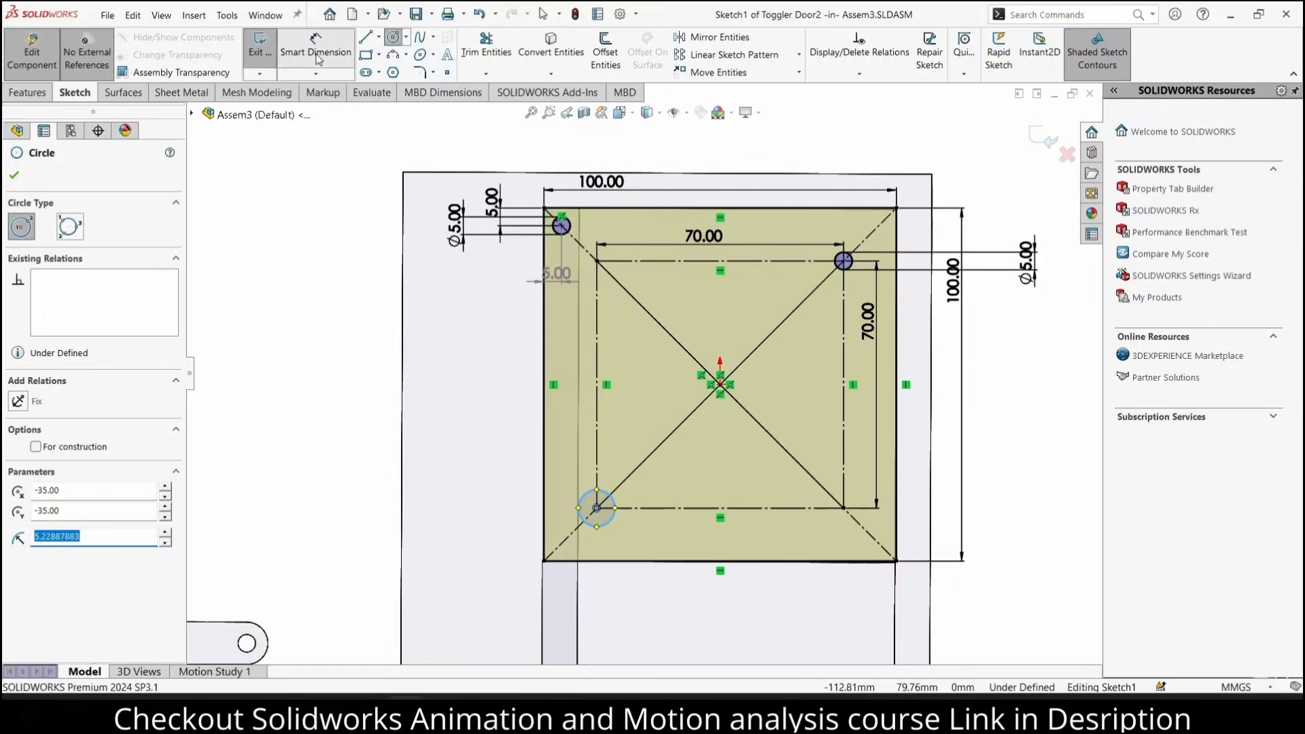
left_click(603, 492)
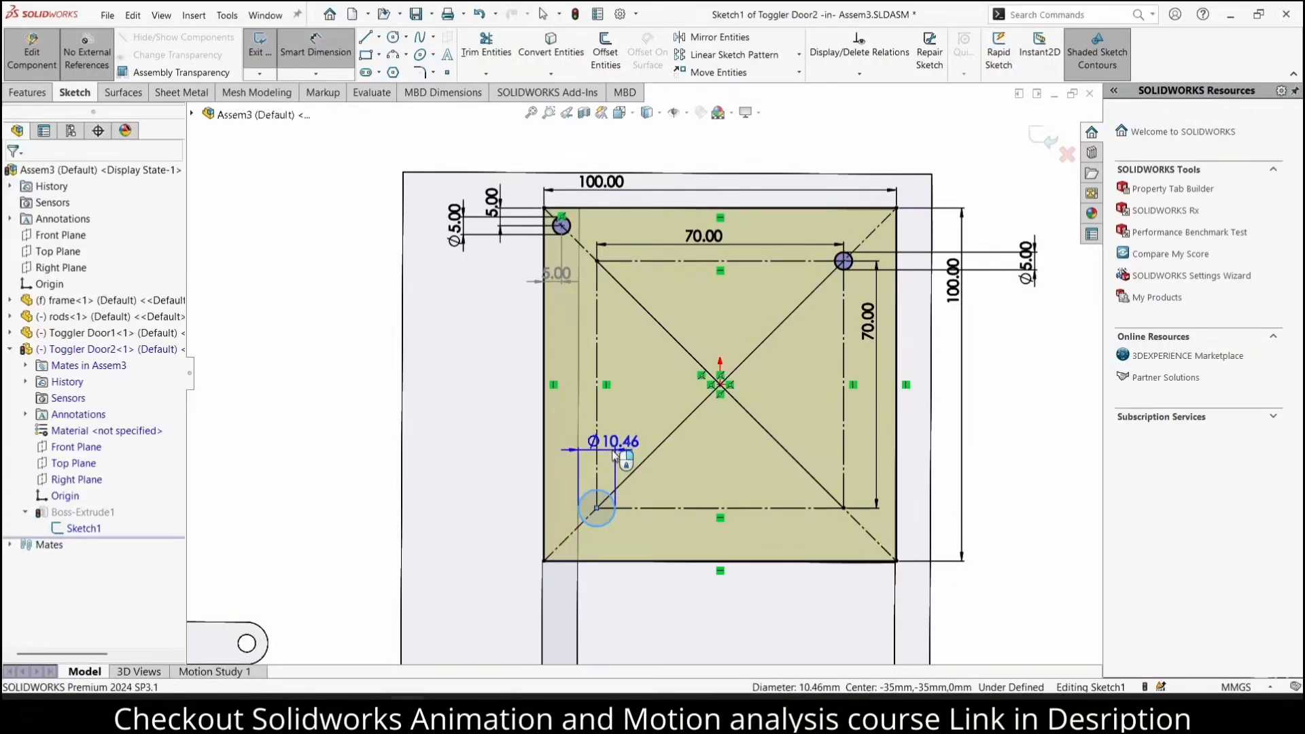
left_click(614, 453)
key("Return")
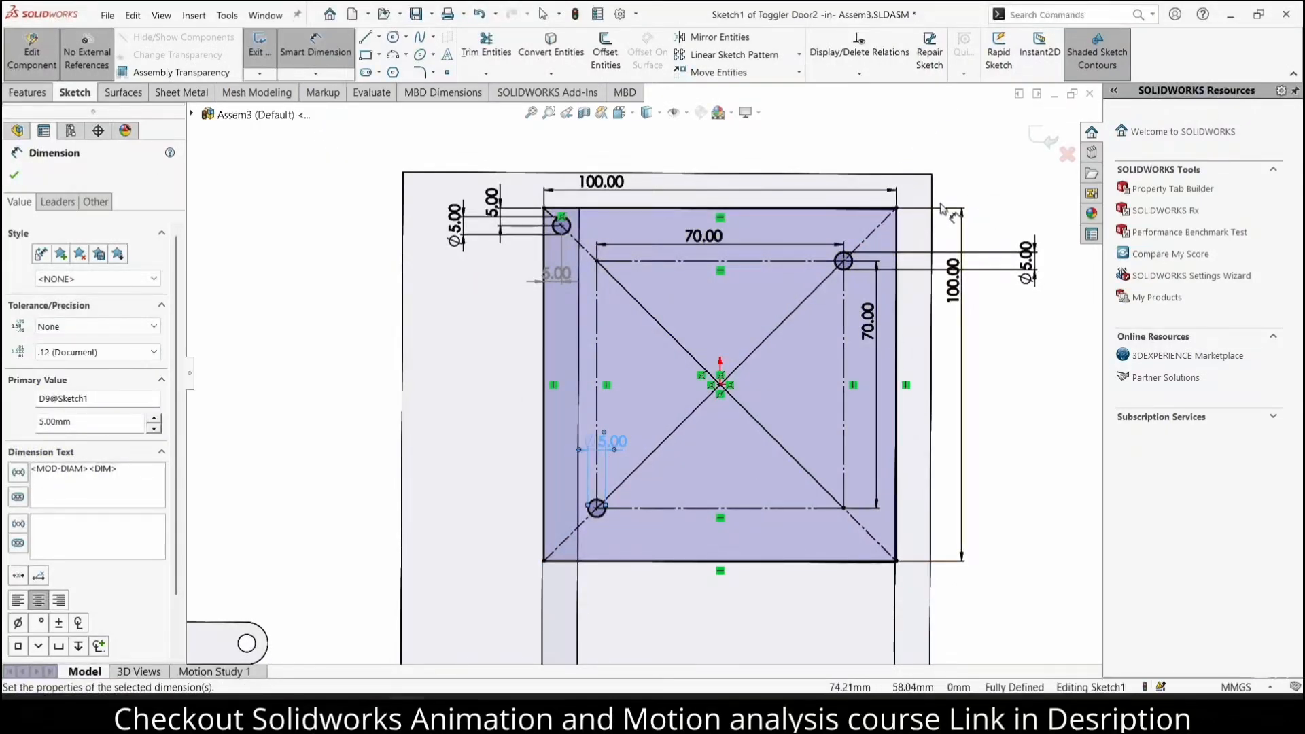
Trim away the hole circle at the upper-right corner of the 70 mm construction square
scroll(948, 209, "down", 2)
left_click(484, 49)
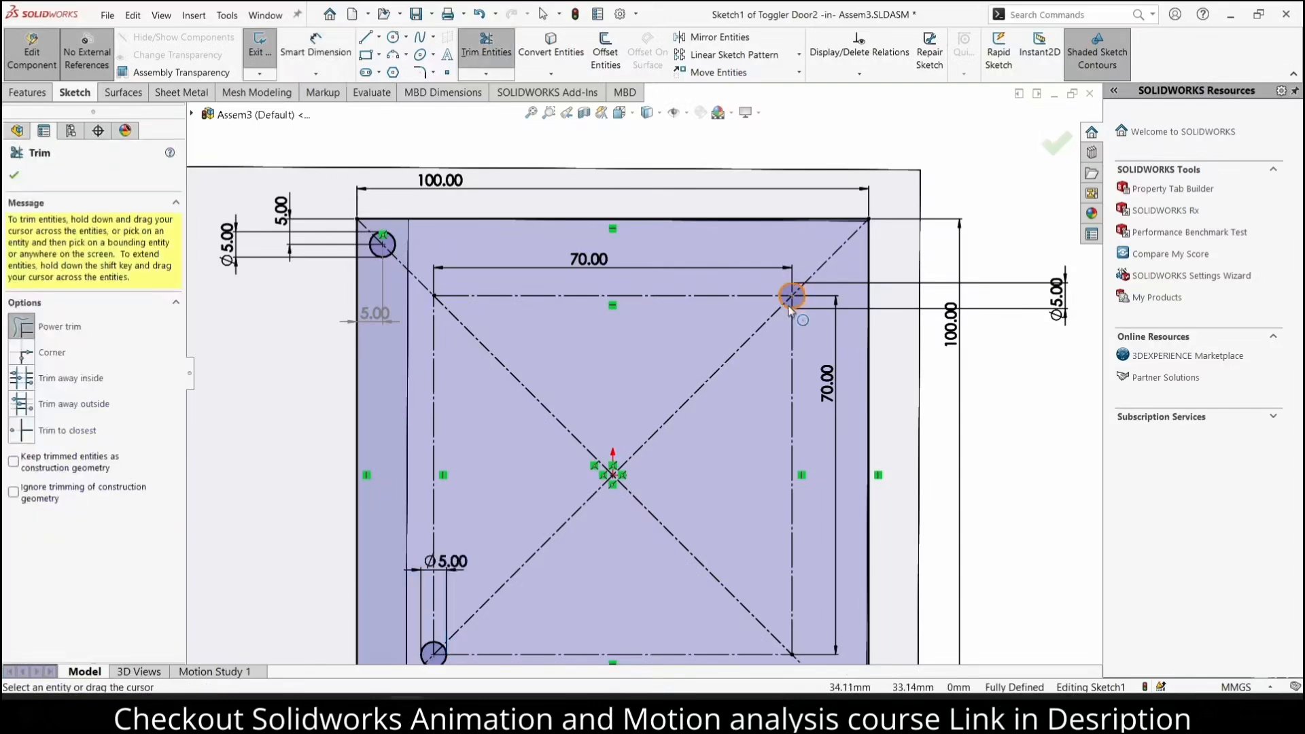
scroll(722, 265, "down", 3)
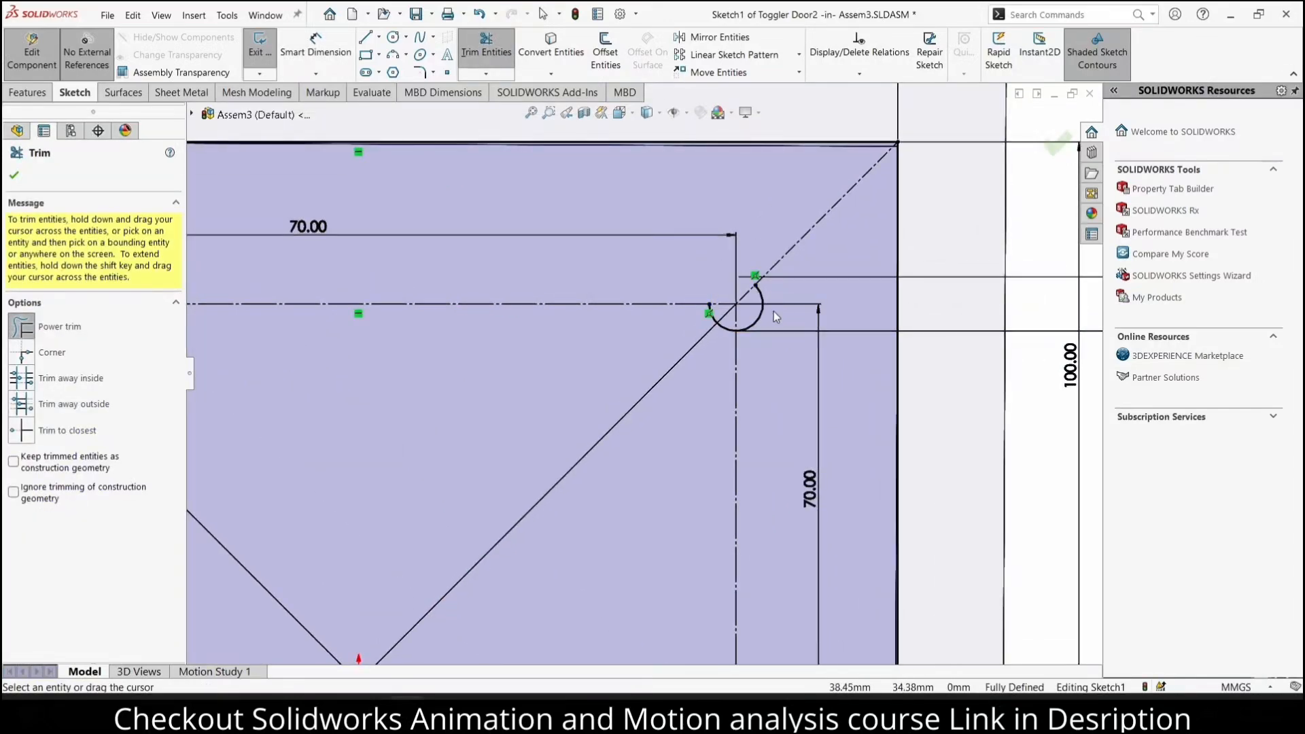
mouse_move(773, 311)
left_mouse_down()
mouse_move(723, 328)
mouse_move(714, 314)
left_mouse_up()
scroll(694, 325, "up", 4)
scroll(671, 347, "up", 3)
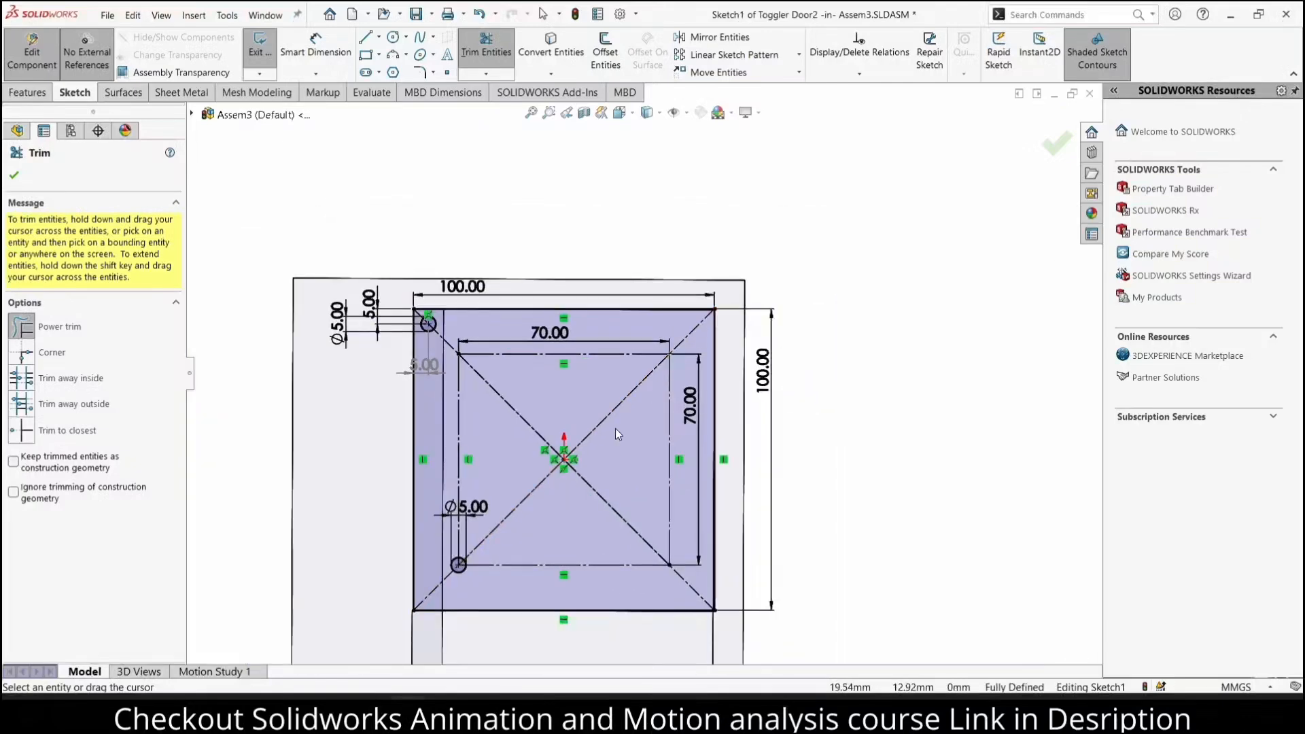
Exit the sketch and finish editing the lower door plate to return to the assembly
left_click(1047, 146)
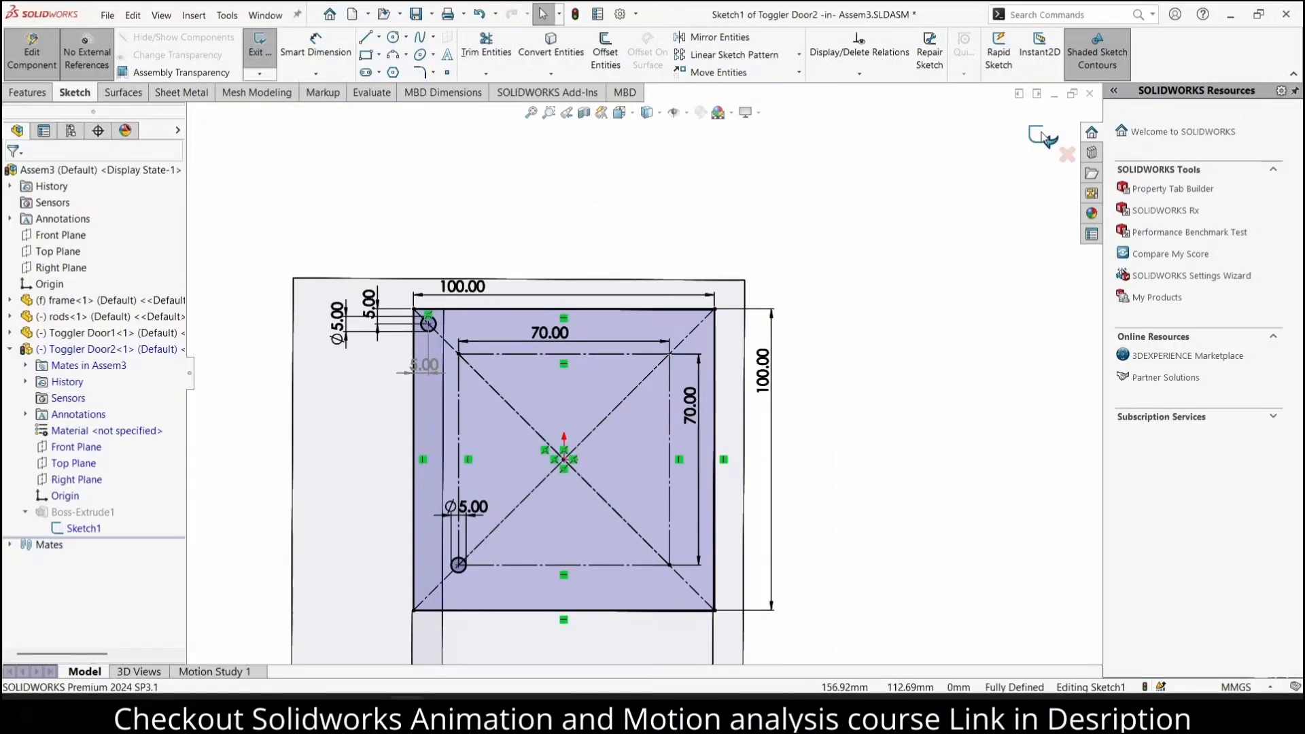
left_click(1044, 138)
left_click(1060, 145)
middle_click_drag(734, 400, 730, 496)
middle_click_drag(684, 312, 683, 147)
scroll(721, 268, "up", 3)
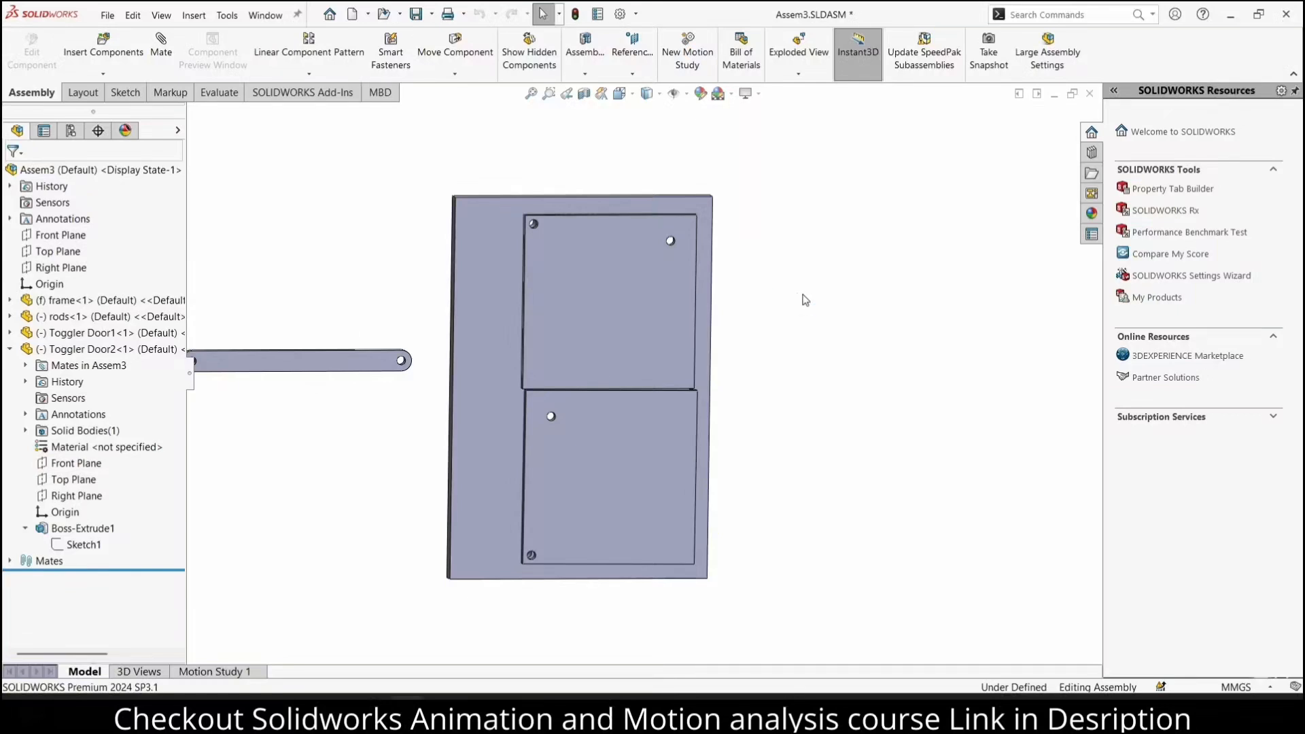
Add a concentric mate between the rod's right-end hole and the upper door plate's upper-right hole
scroll(384, 280, "up", 1)
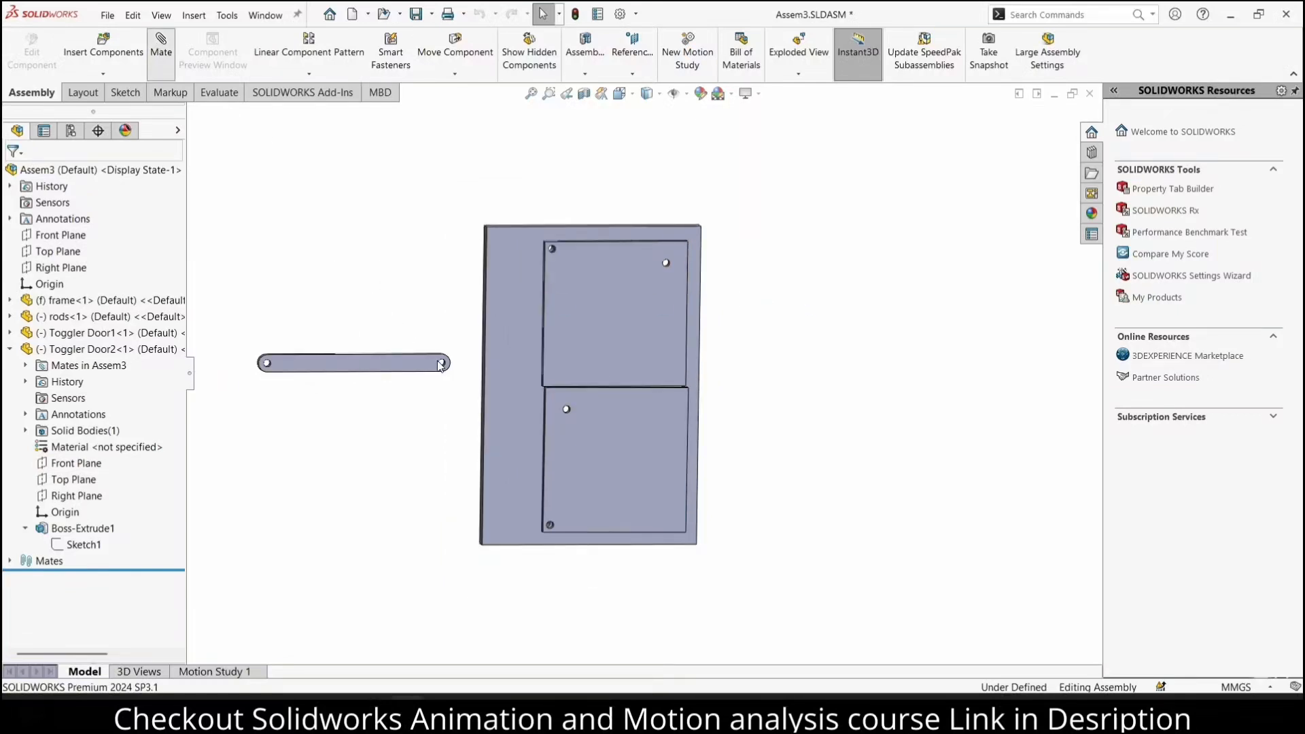
scroll(441, 365, "down", 7)
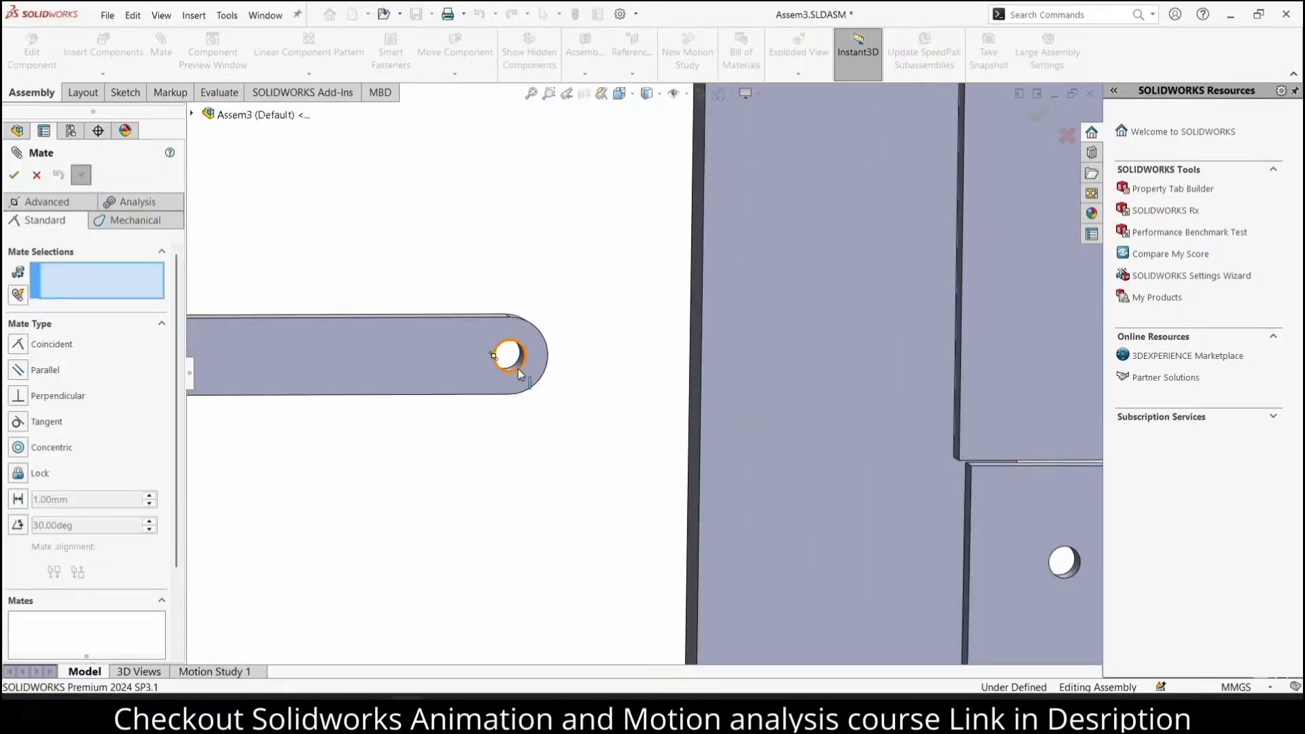
left_click(519, 370)
scroll(724, 352, "up", 5)
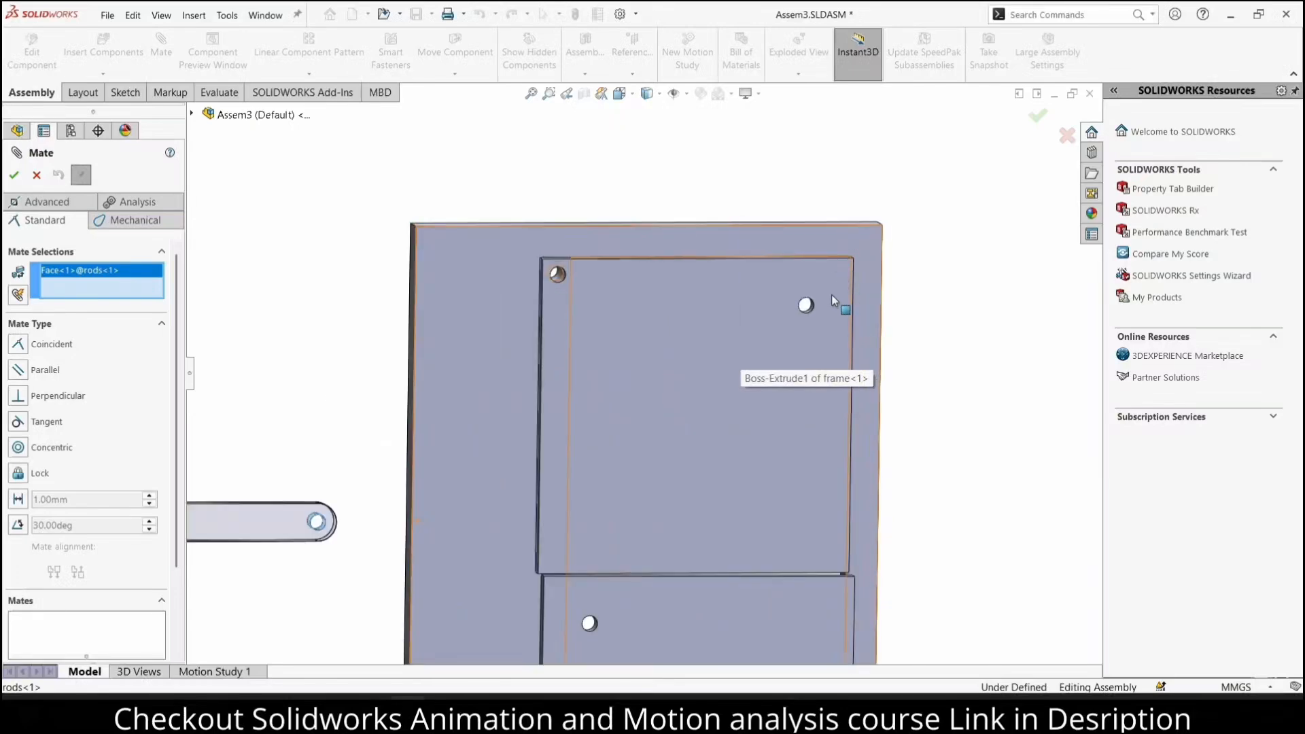
scroll(755, 315, "down", 4)
left_click(767, 324)
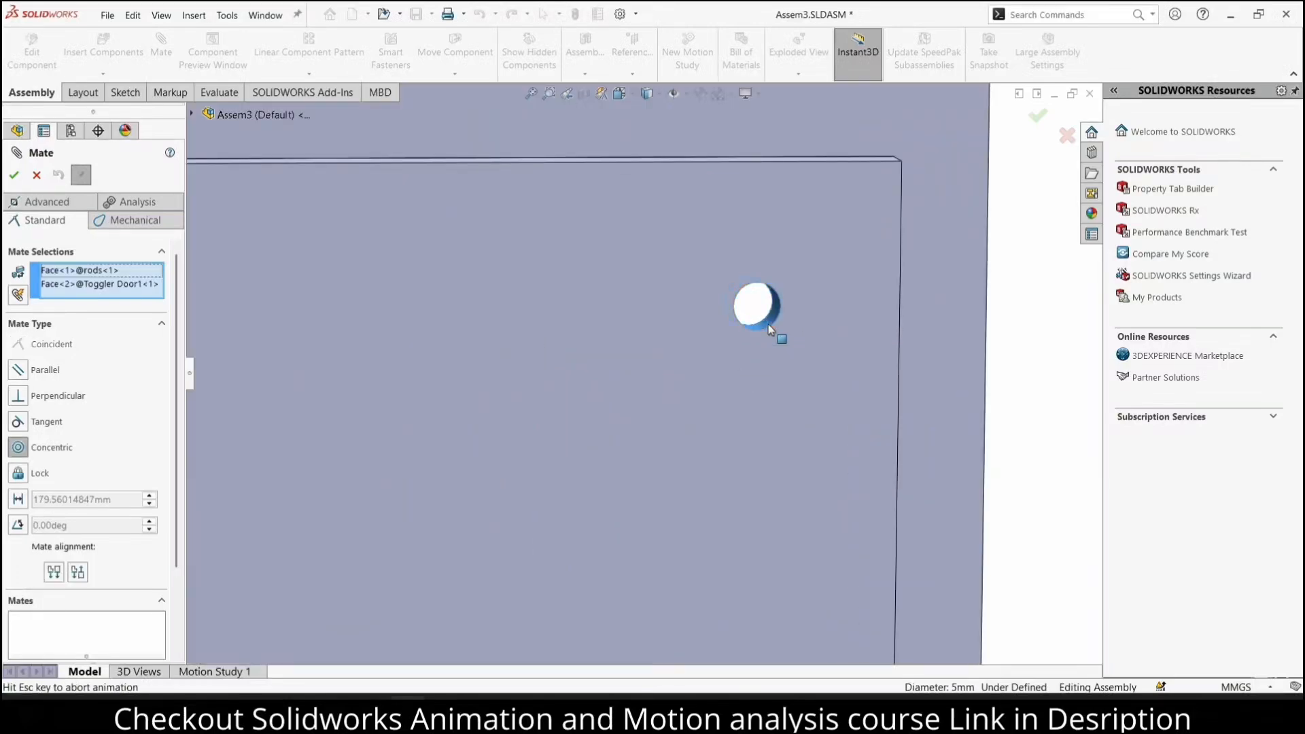
left_click(975, 288)
Add a concentric mate between the rod's left-end hole and the lower door plate's upper-left hole
scroll(946, 329, "up", 5)
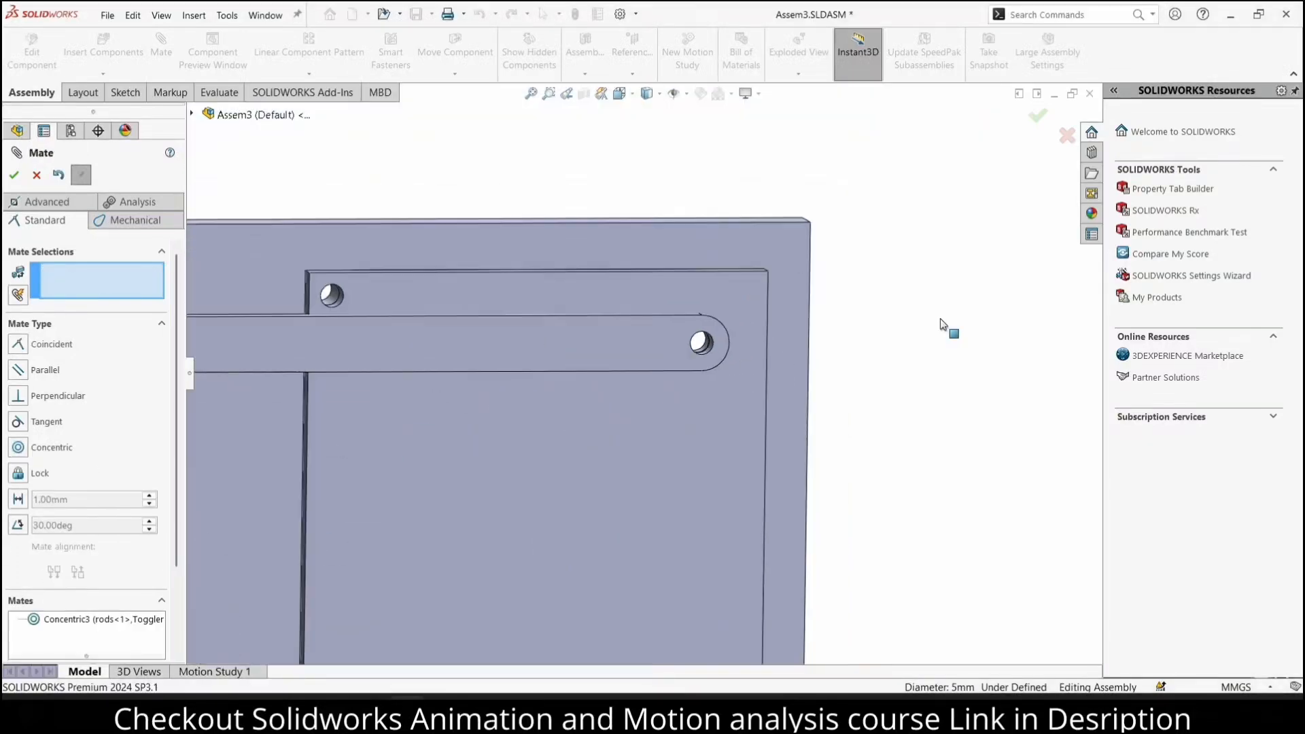
scroll(317, 367, "down", 5)
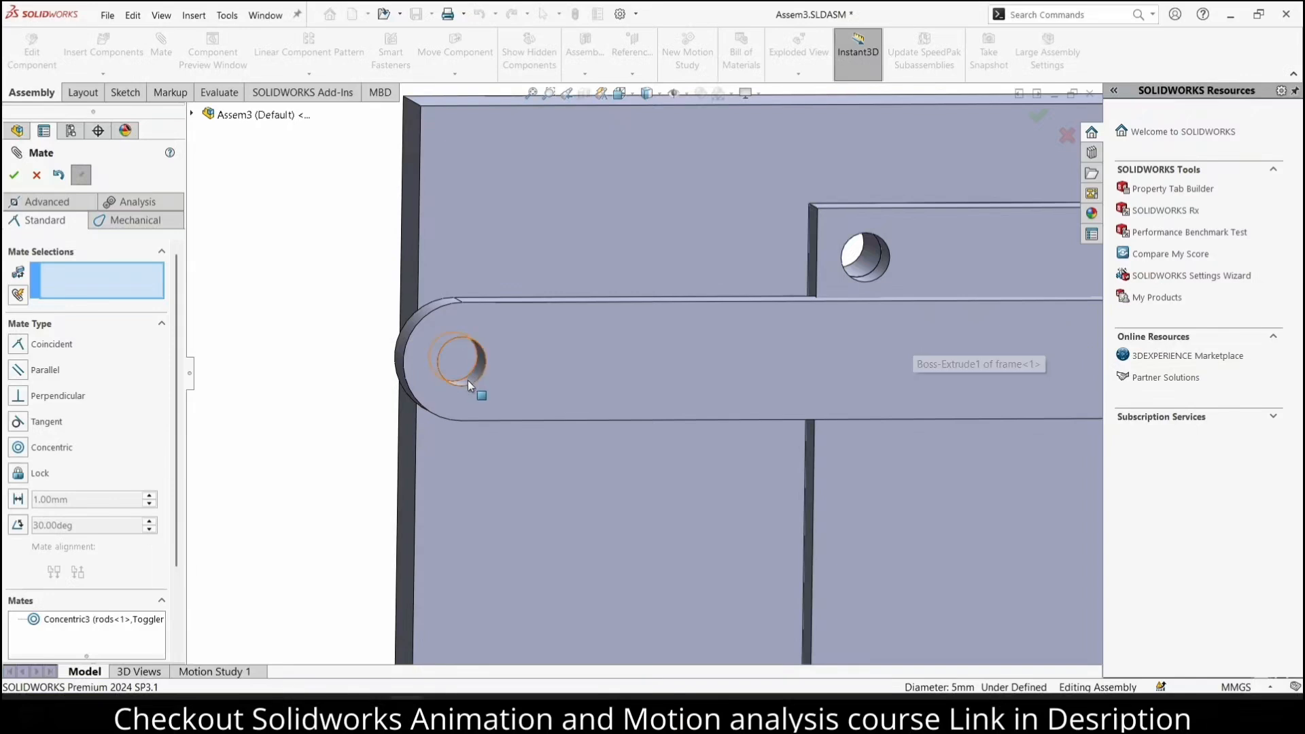
left_click(467, 379)
scroll(589, 463, "up", 8)
scroll(686, 507, "down", 10)
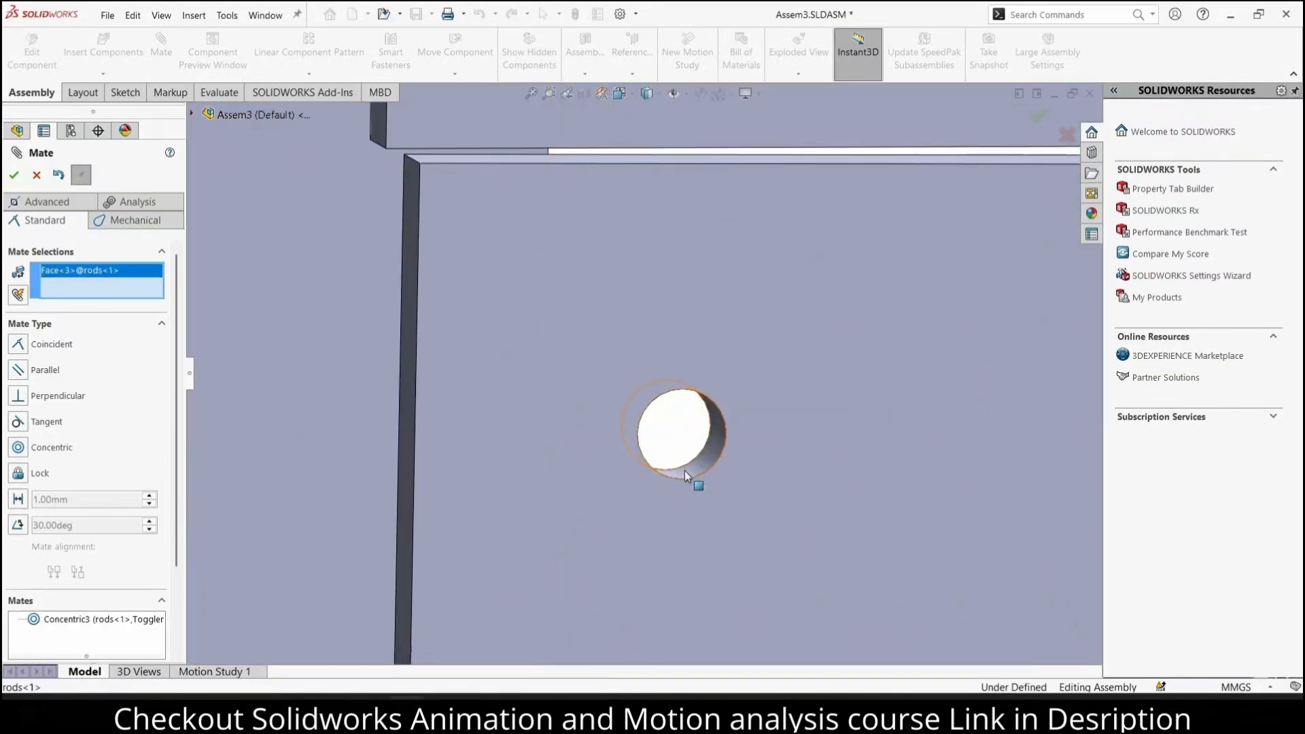
left_click(684, 471)
scroll(706, 401, "up", 2)
scroll(706, 401, "up", 3)
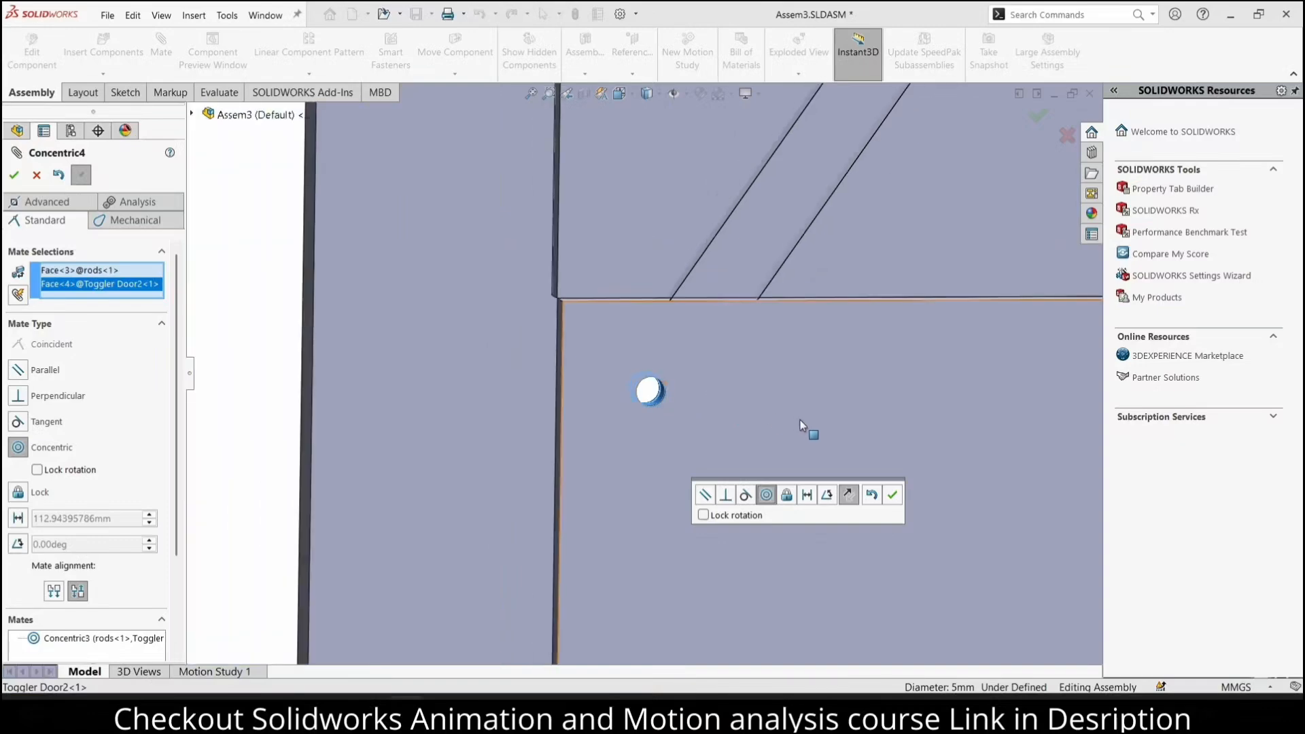
left_click(895, 494)
Add a coincident mate between the front faces of the lower and upper door plates
left_click(769, 345)
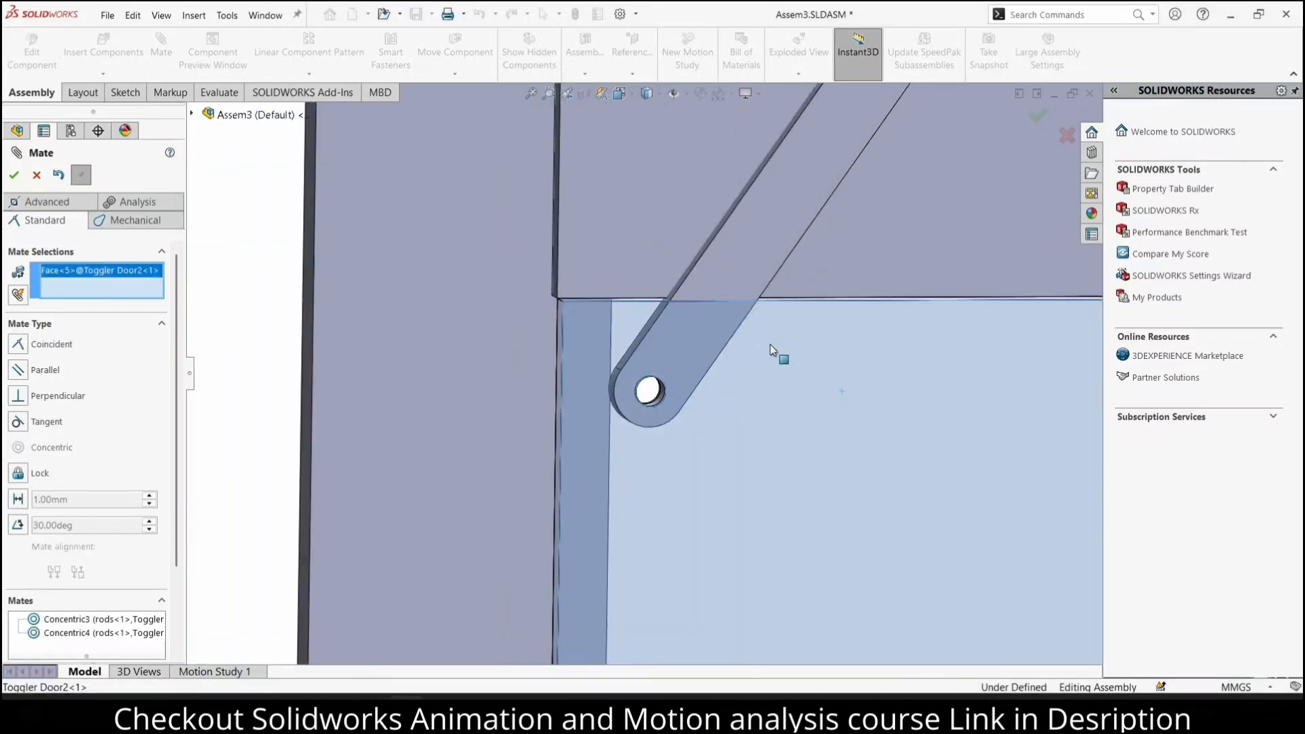
left_click(633, 194)
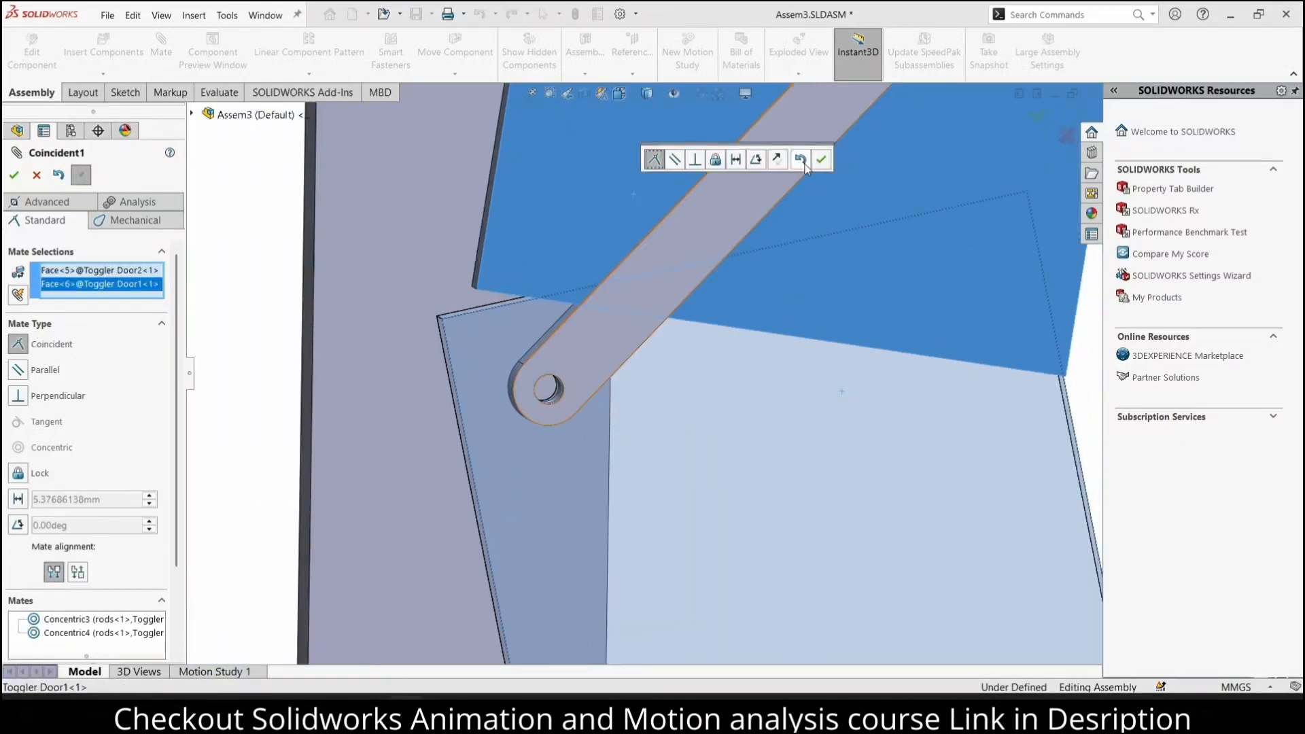
left_click(821, 162)
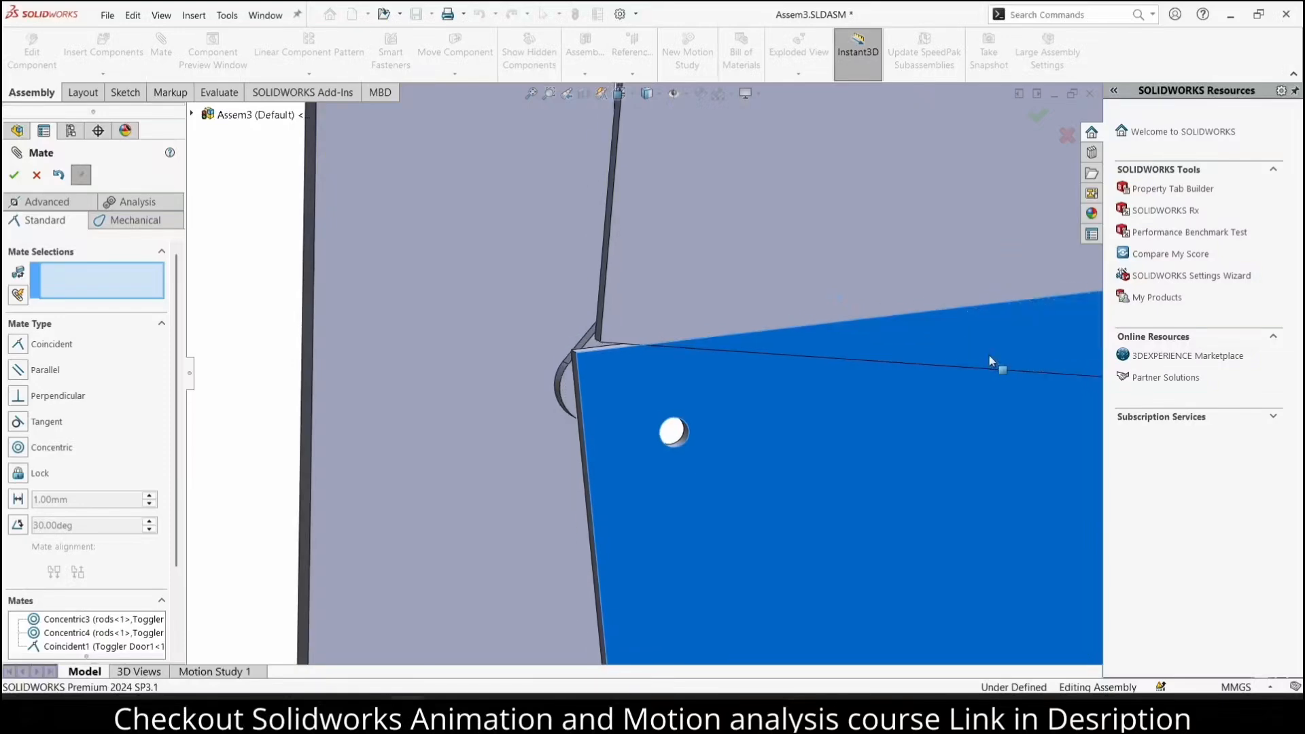
Add a coincident mate between the upper door plate's back face and the frame's front face
scroll(736, 341, "up", 5)
middle_click_drag(638, 397, 764, 455)
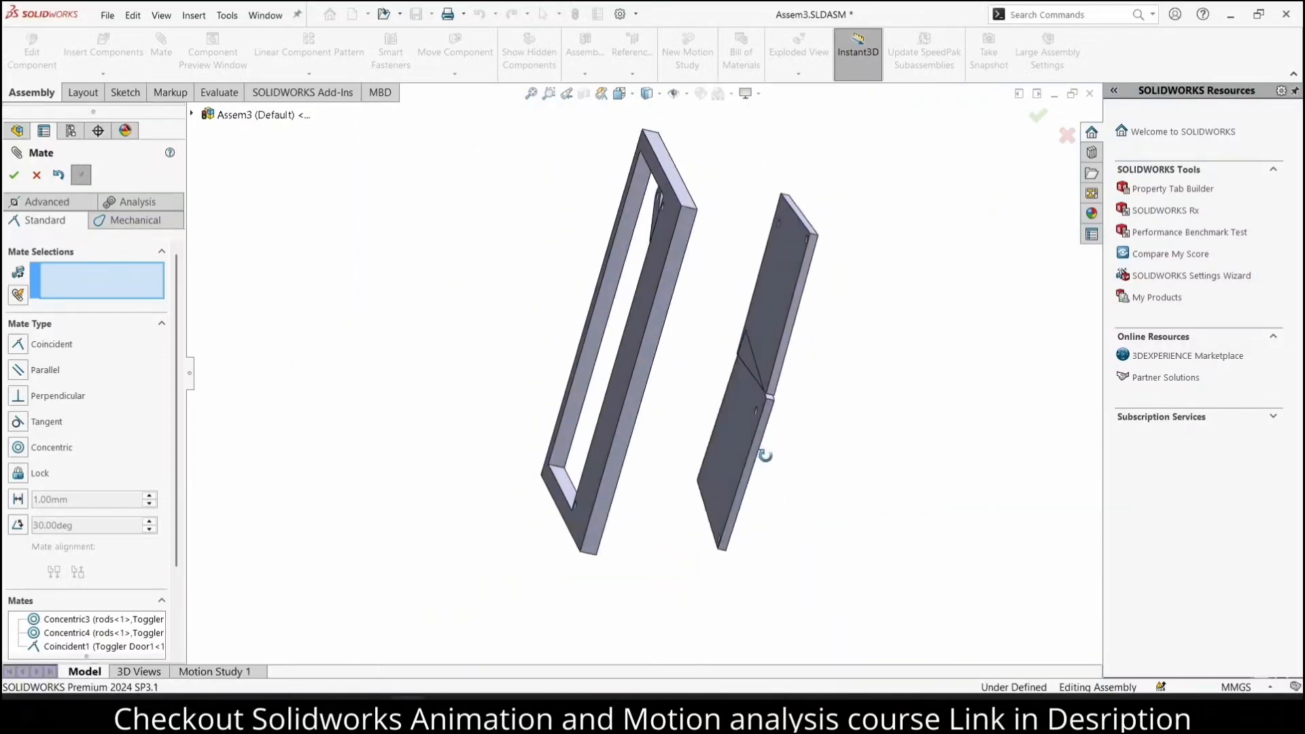
left_click(788, 251)
left_click(662, 247)
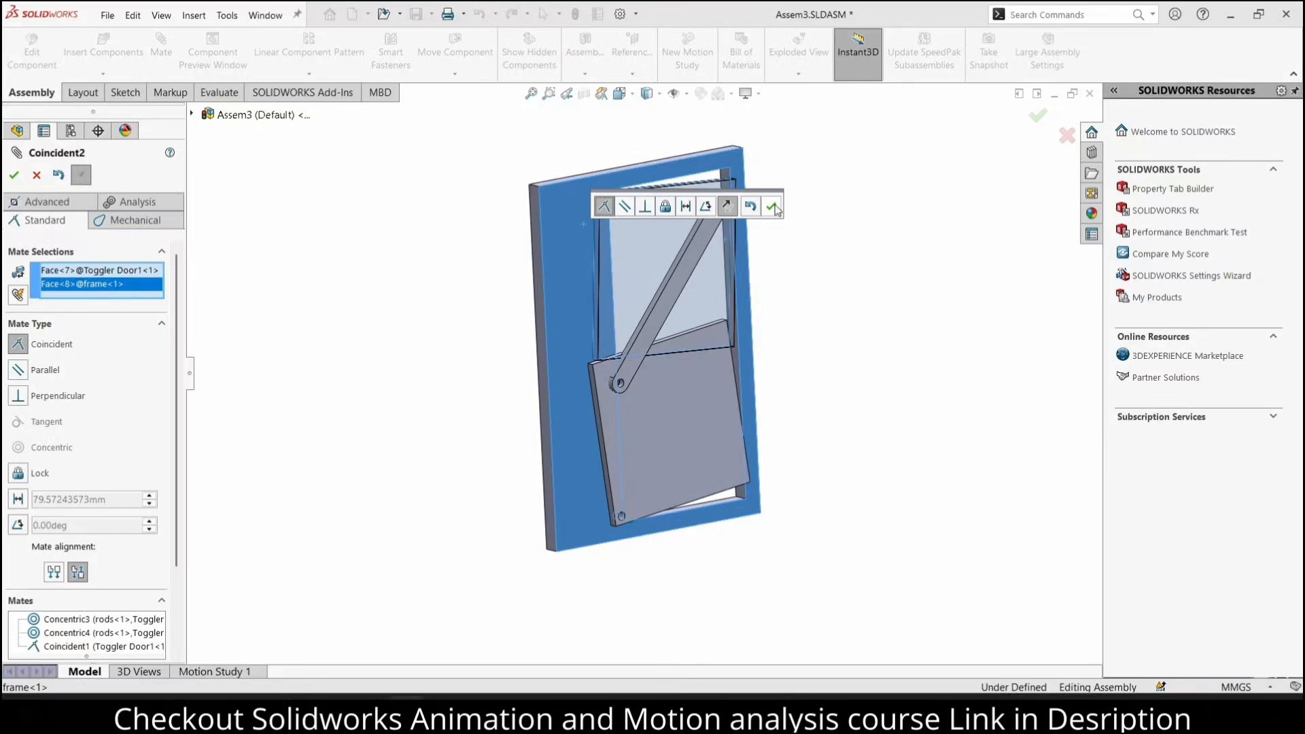
left_click(774, 210)
Pull the rod away from the doors and mate its back face coincident with the upper door plate's front face
middle_click_drag(680, 389, 632, 352)
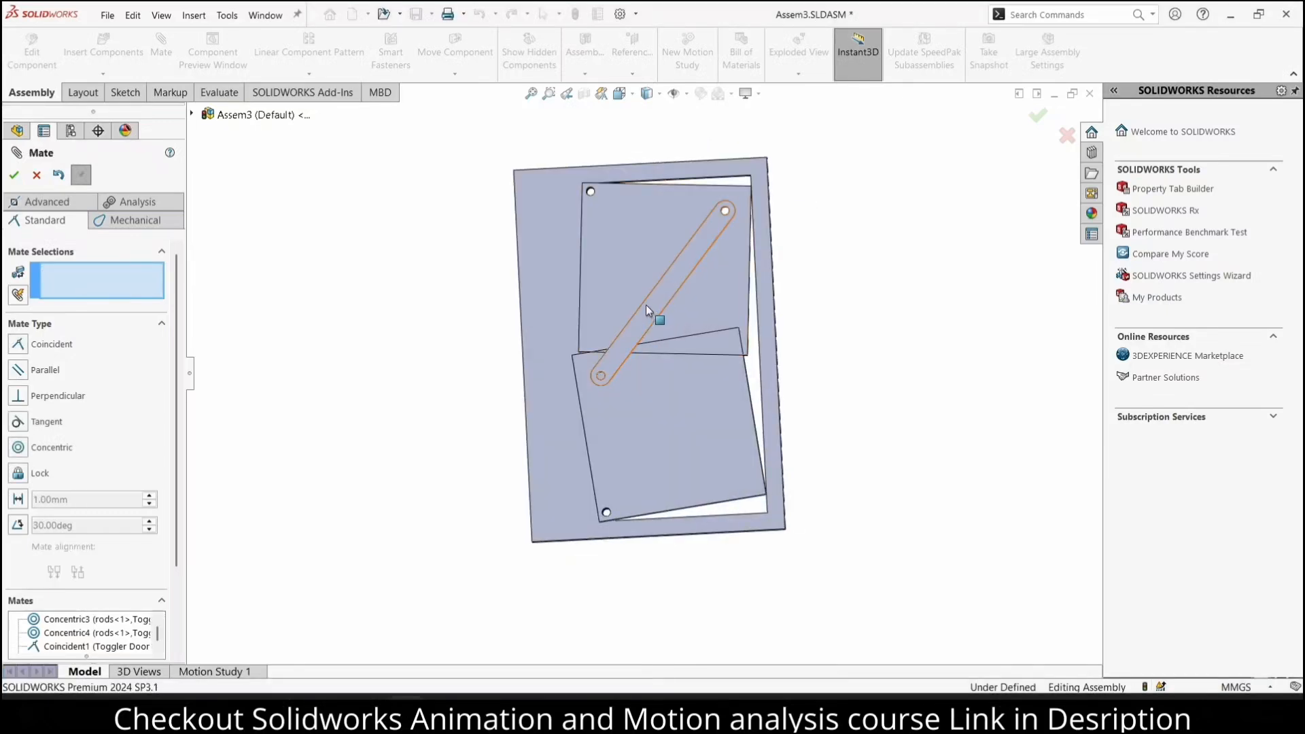
mouse_move(646, 305)
left_mouse_down()
mouse_move(688, 316)
mouse_move(698, 287)
mouse_move(677, 287)
mouse_move(674, 310)
mouse_move(659, 304)
left_mouse_up()
middle_click_drag(659, 304, 755, 286)
left_click_drag(709, 303, 795, 135)
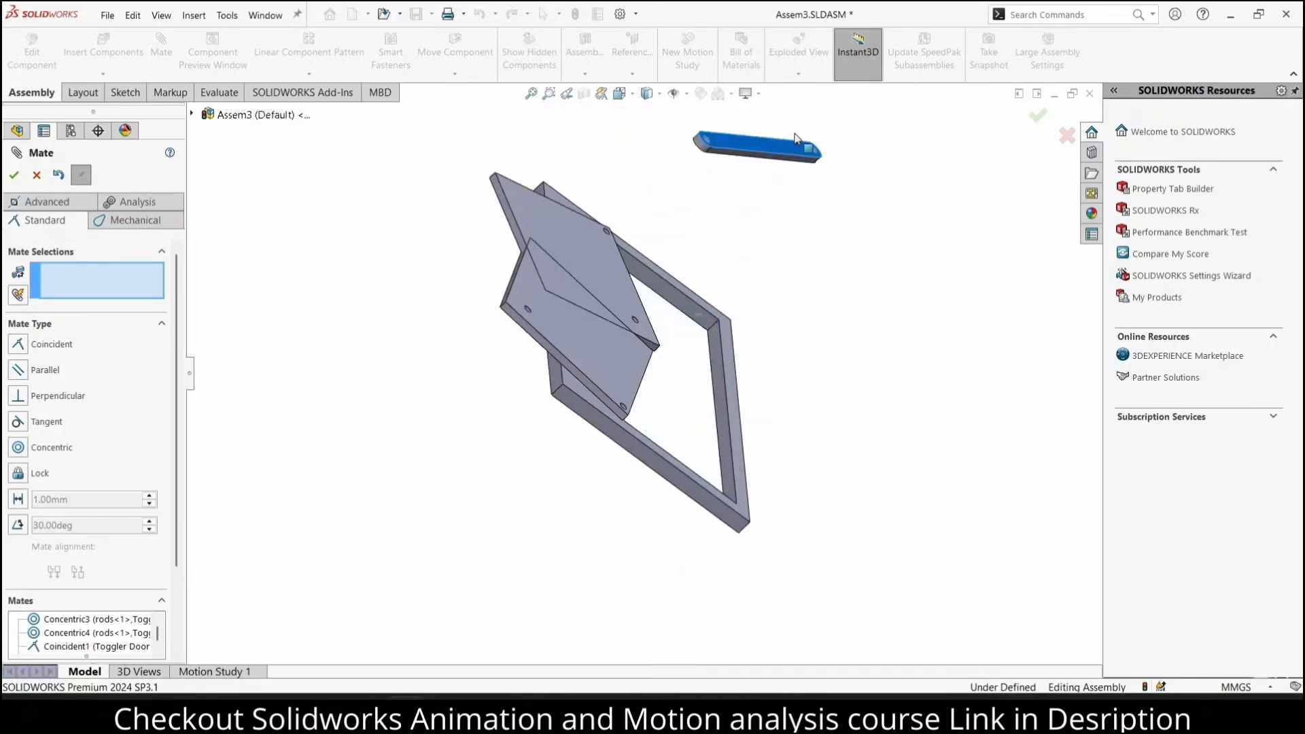
middle_click_drag(796, 138, 816, 199)
left_click(888, 238)
middle_click_drag(888, 238, 809, 411)
left_click(804, 408)
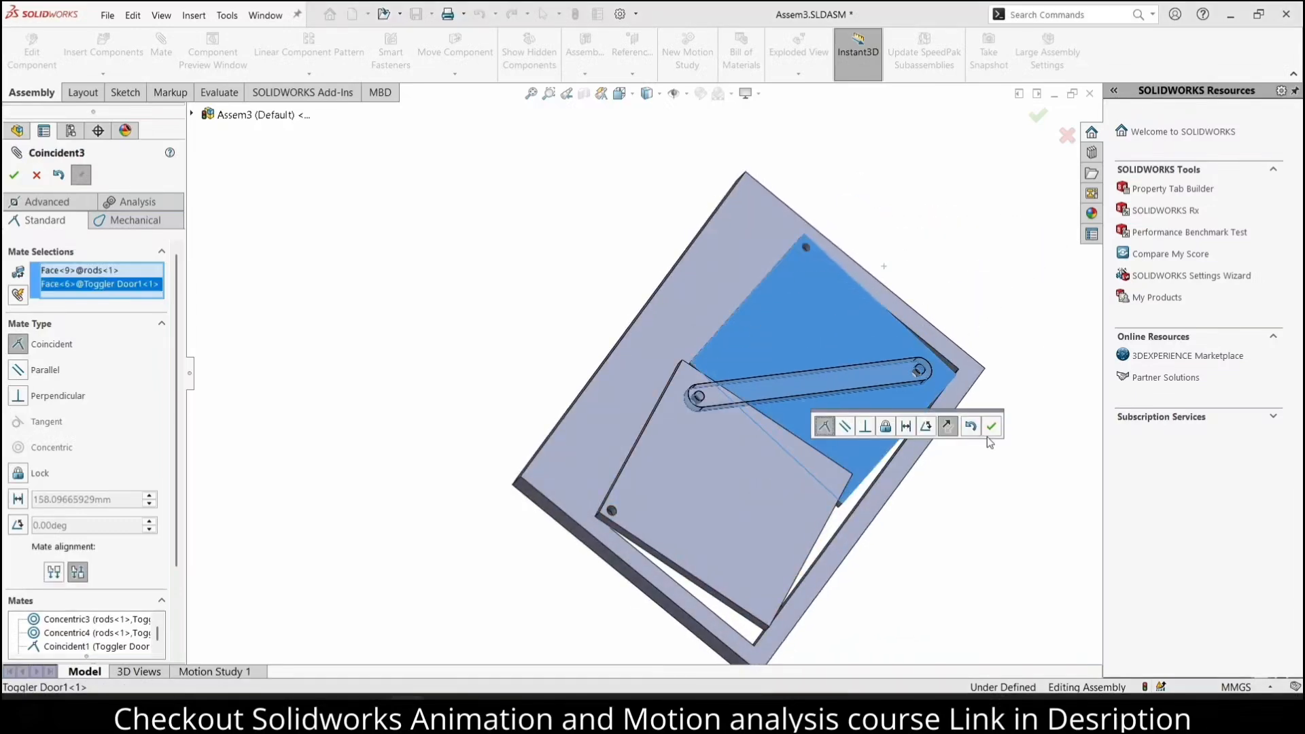
left_click(992, 427)
Finish mating and move the rod in the front view so that both door plates swing about their frame holes
middle_click_drag(847, 437, 806, 428)
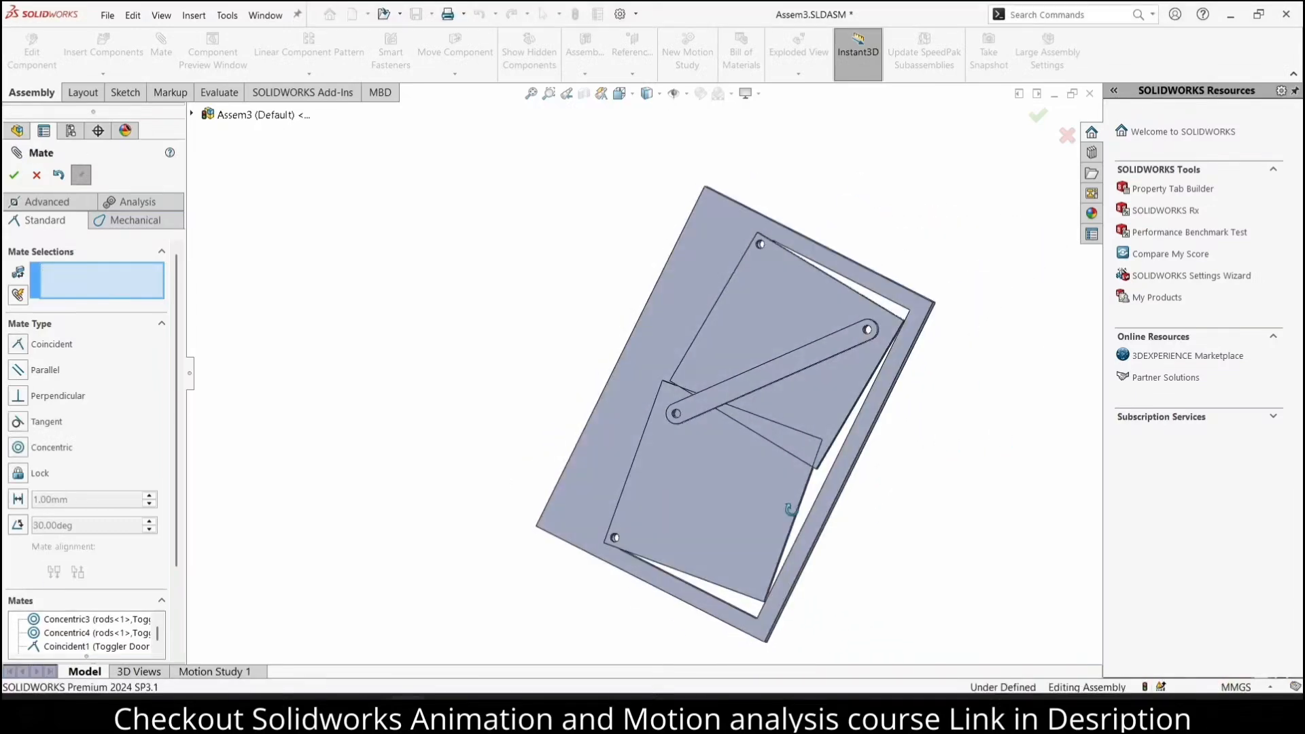
left_click(803, 411)
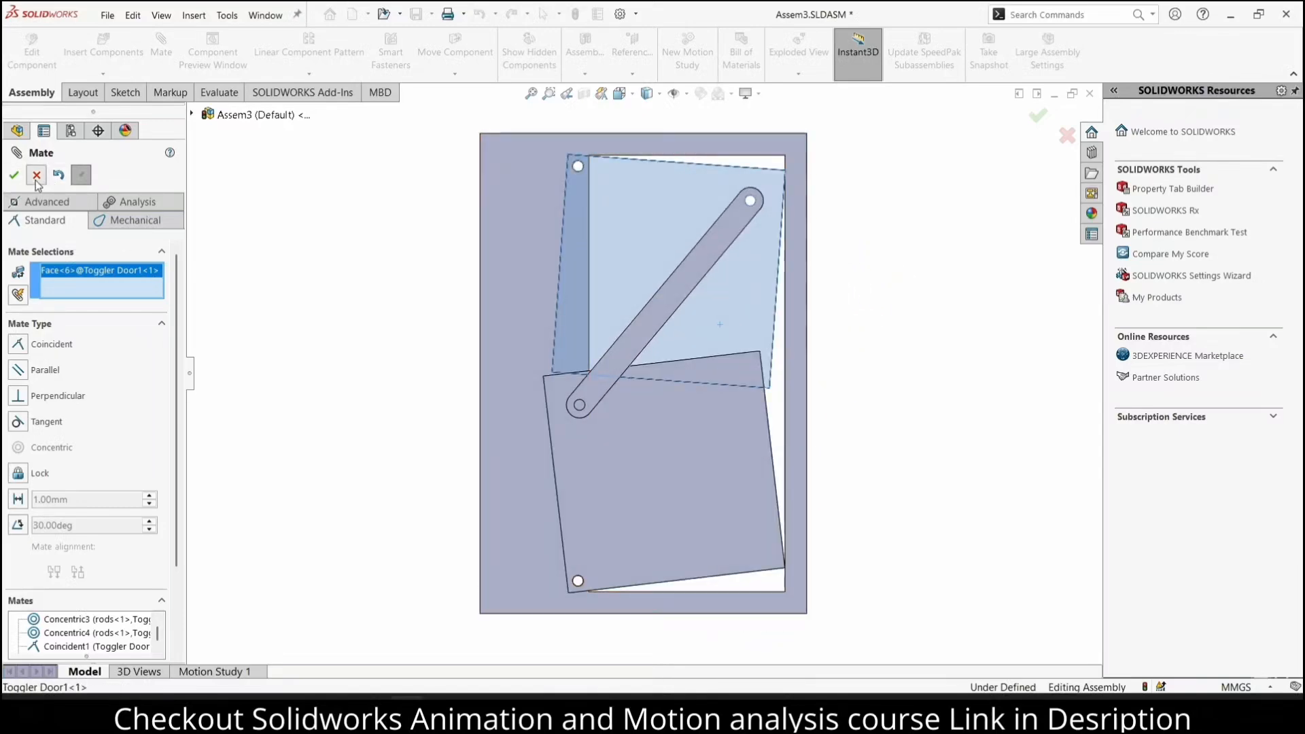
key("Escape")
left_click_drag(593, 397, 629, 339)
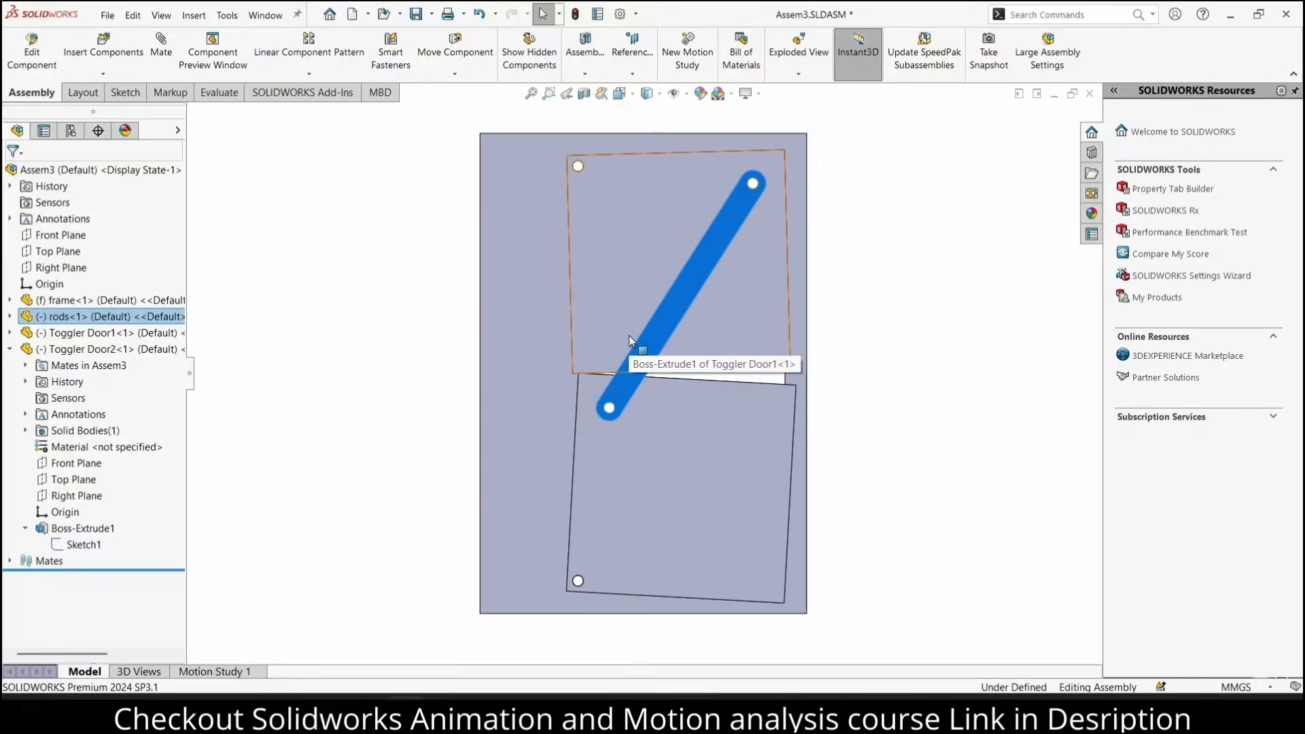
Move the lower door plate so the linked doors swing toward their closed position in the frame
key("Escape")
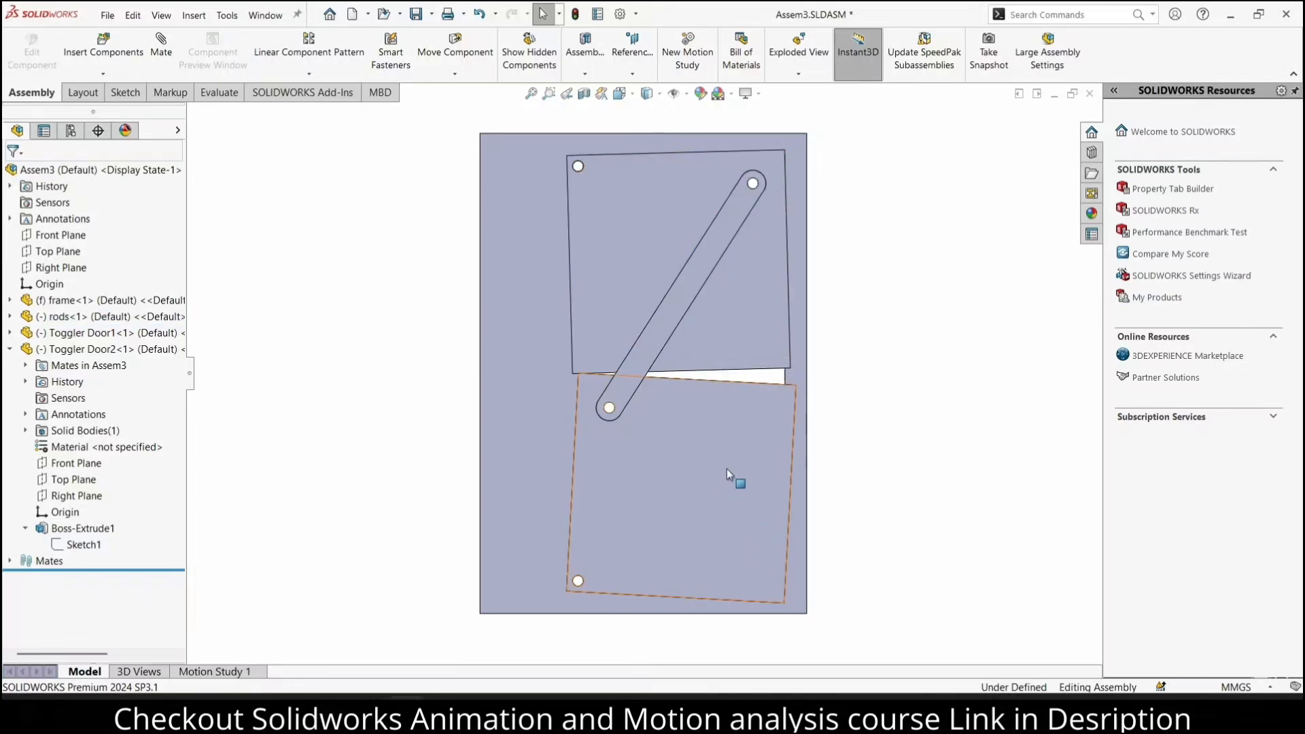
left_click_drag(726, 470, 767, 414)
left_click(823, 373)
middle_click_drag(780, 427, 690, 391)
left_click_drag(669, 405, 725, 397)
left_click(817, 379)
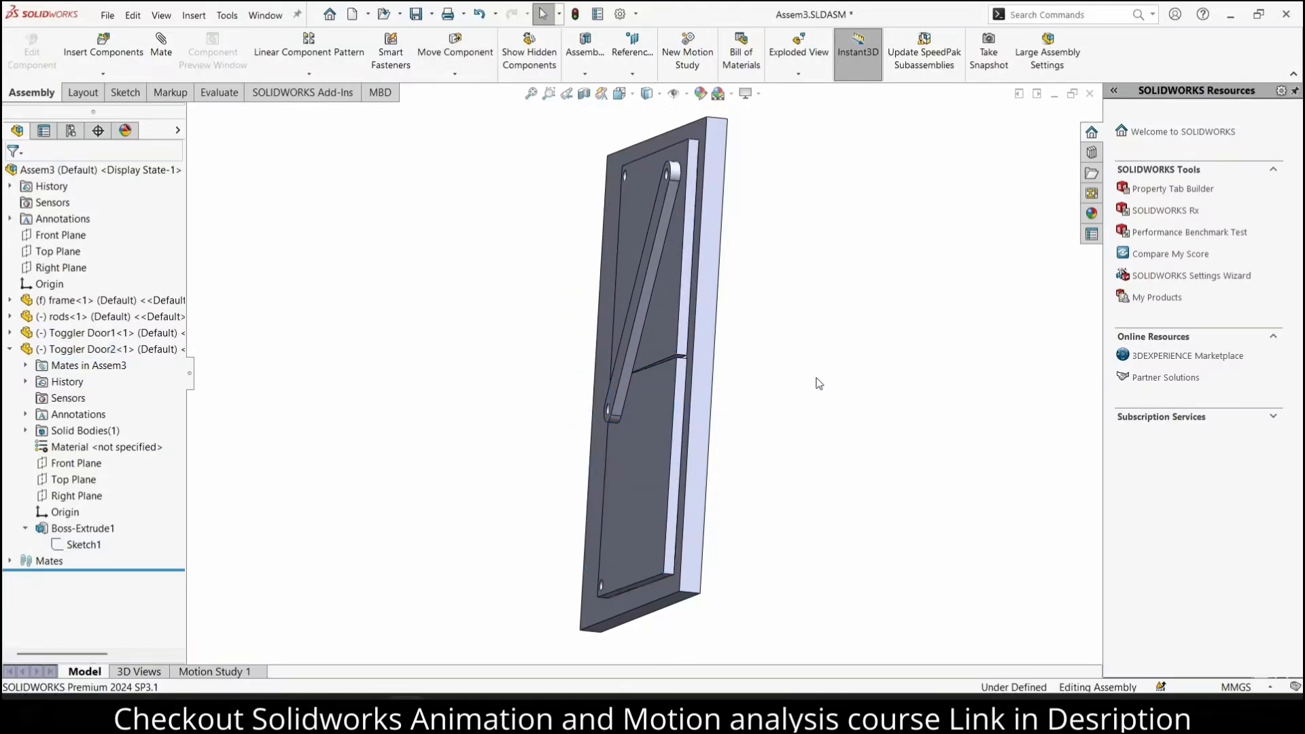
Delete the coincident mate between the lower and upper door plates
left_click(654, 426)
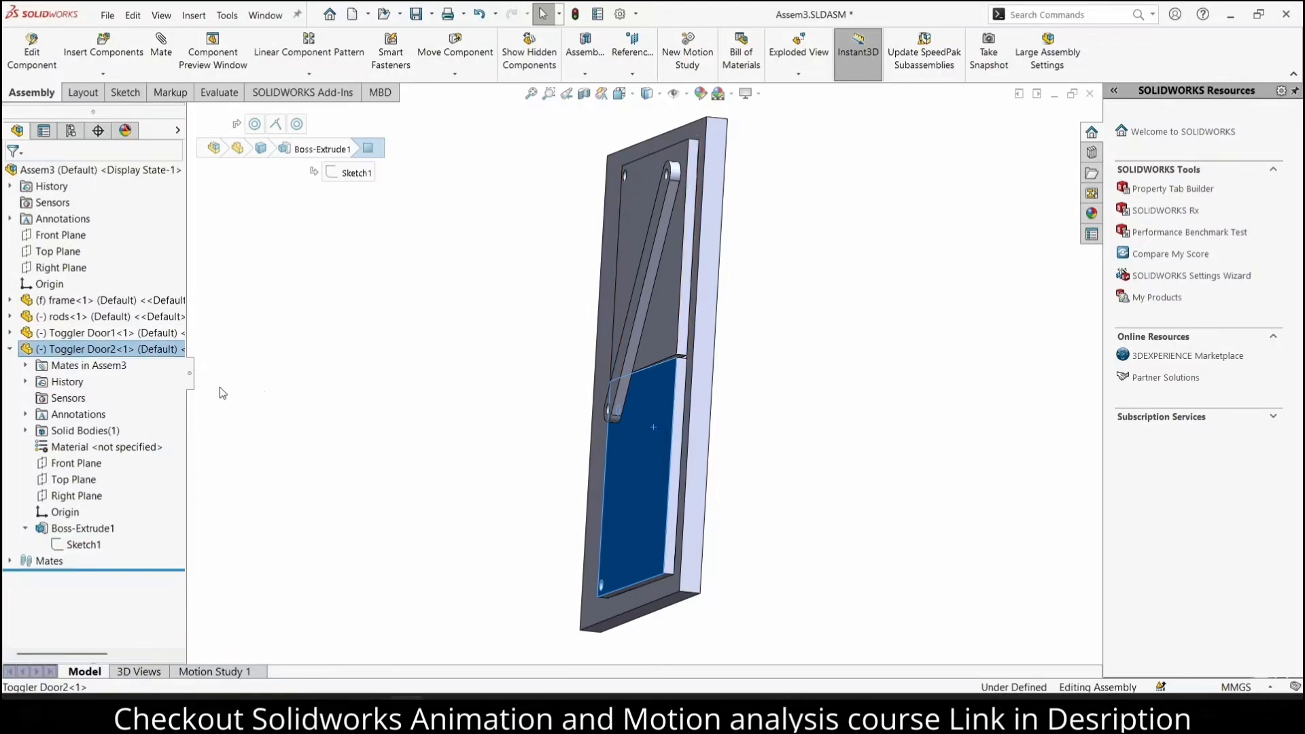
left_click(26, 366)
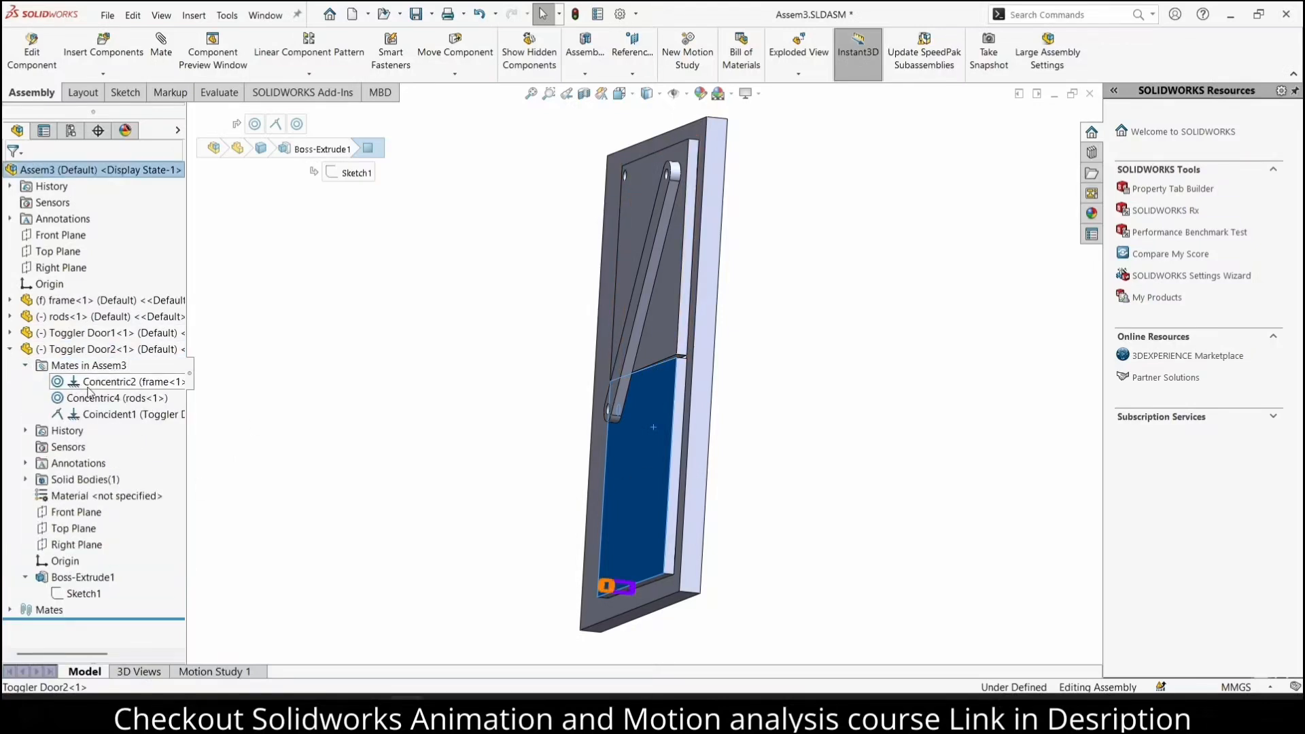
left_click(108, 415)
right_click(111, 417)
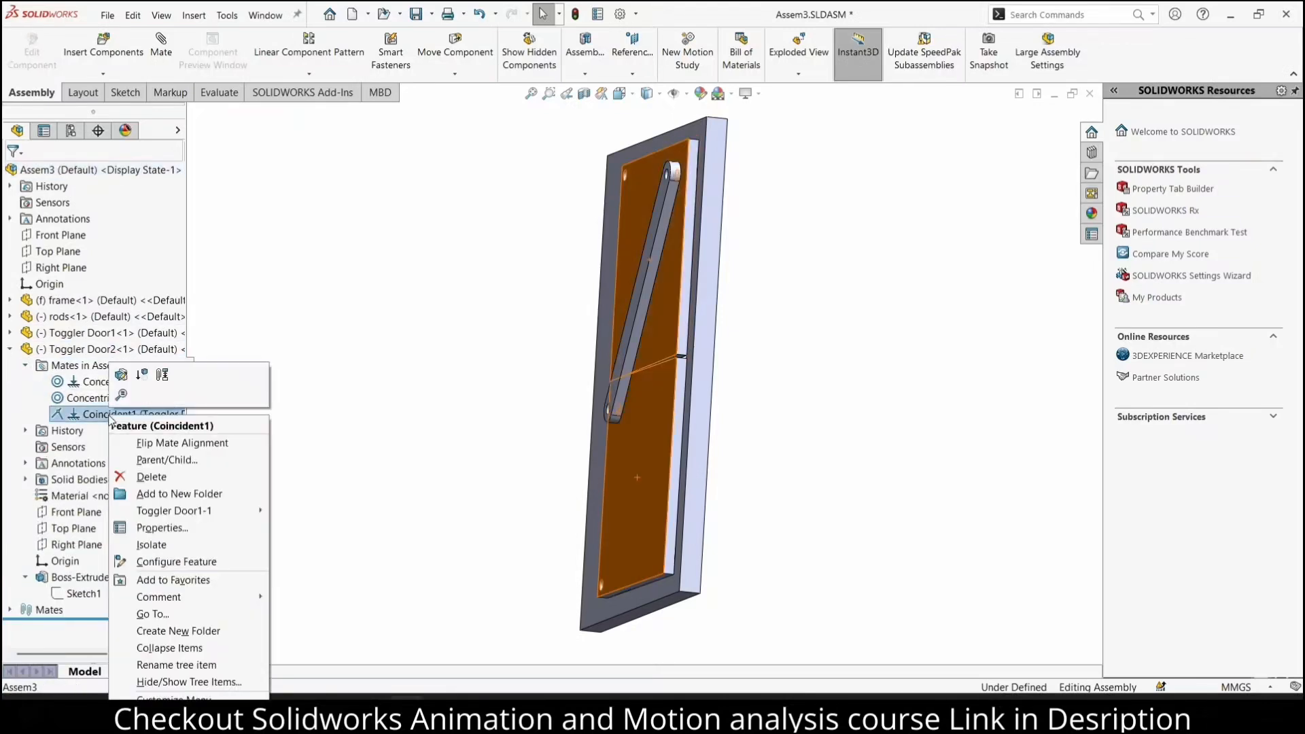
left_click(158, 478)
left_click(727, 269)
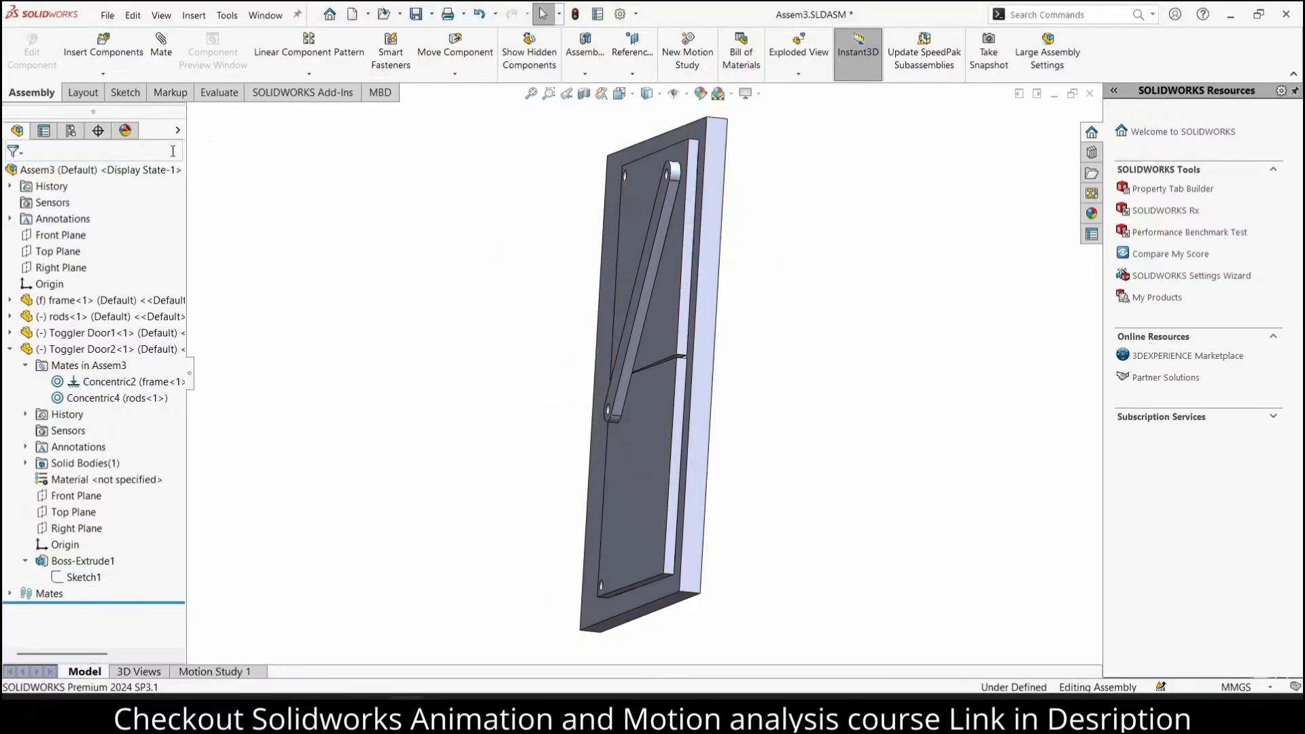
Add a 5 mm distance mate between the front faces of the upper and lower door plates
left_click(659, 337)
left_click(662, 410)
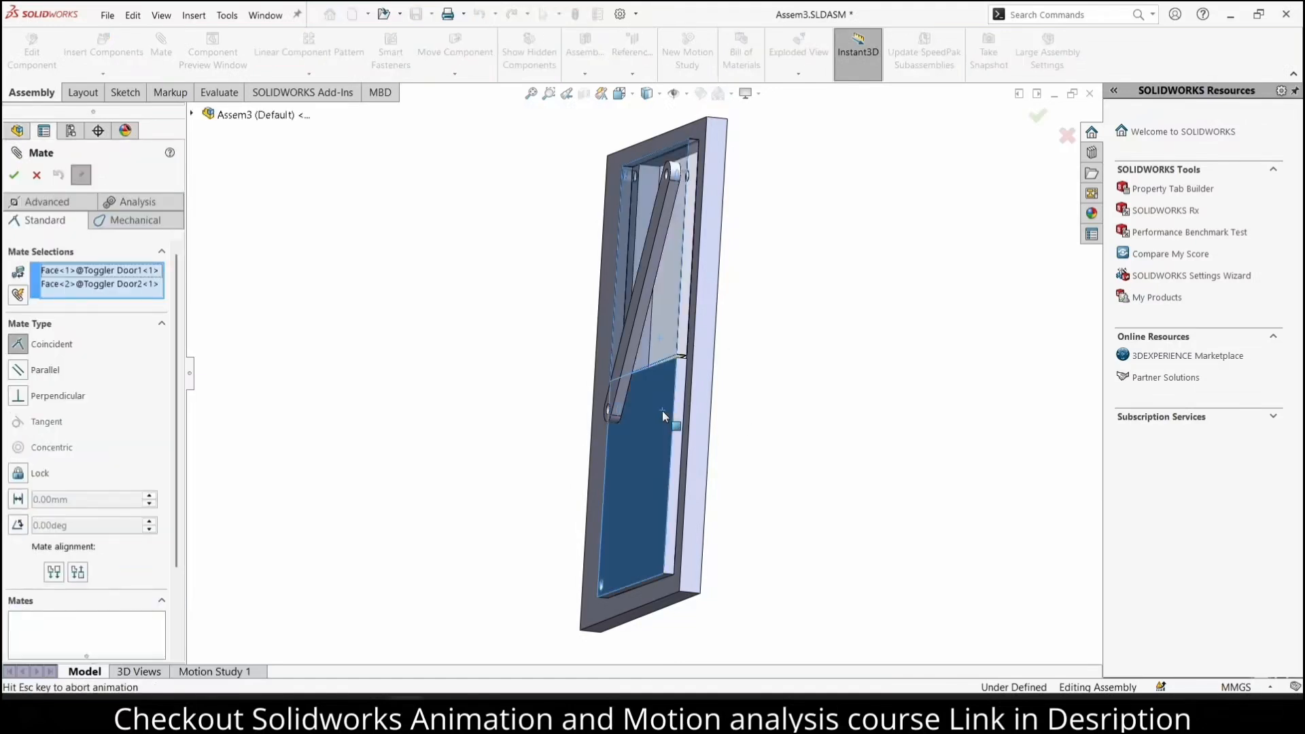
left_click(18, 499)
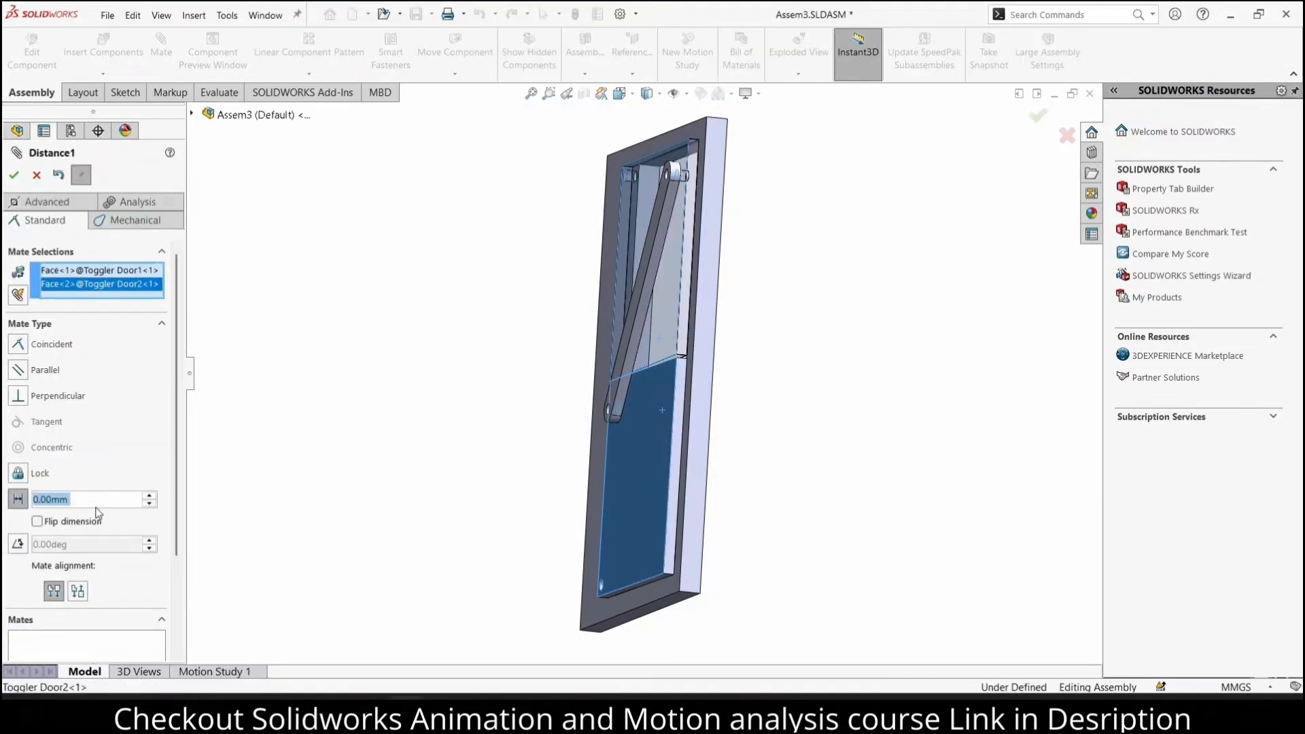
type("5")
key("Return")
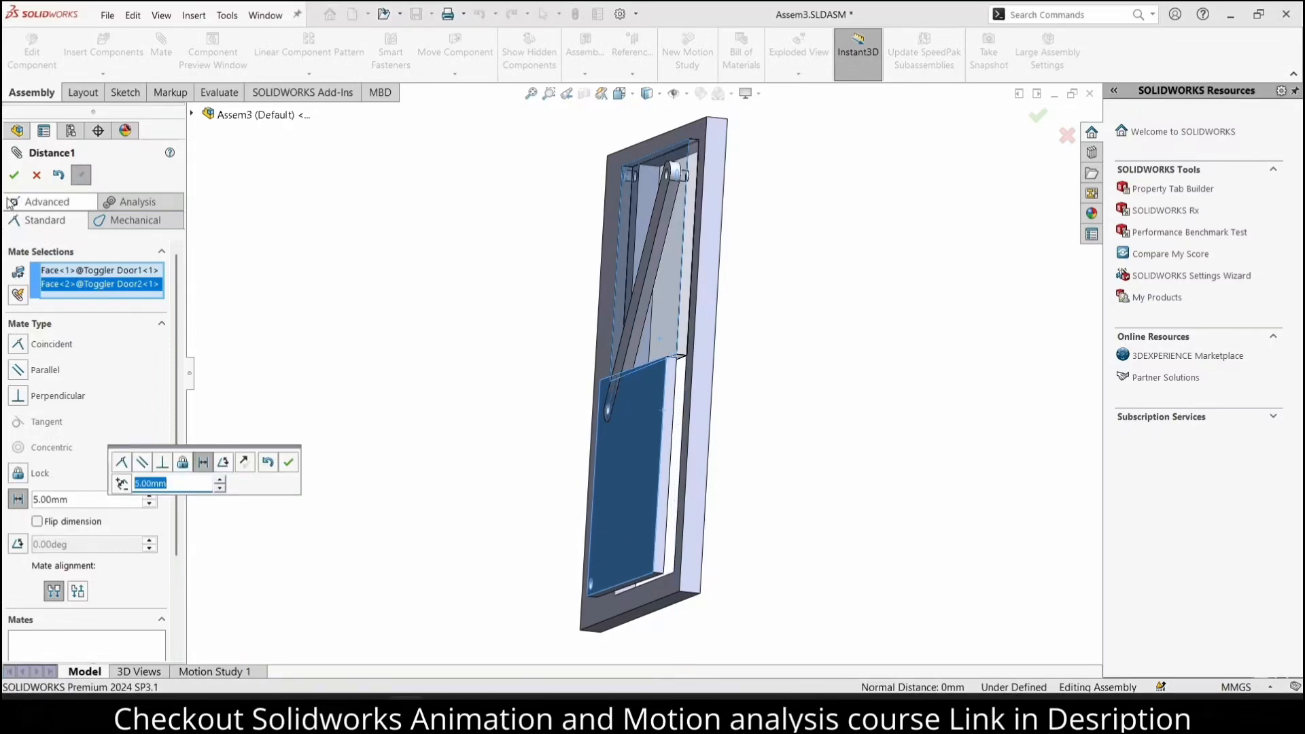
left_click(14, 175)
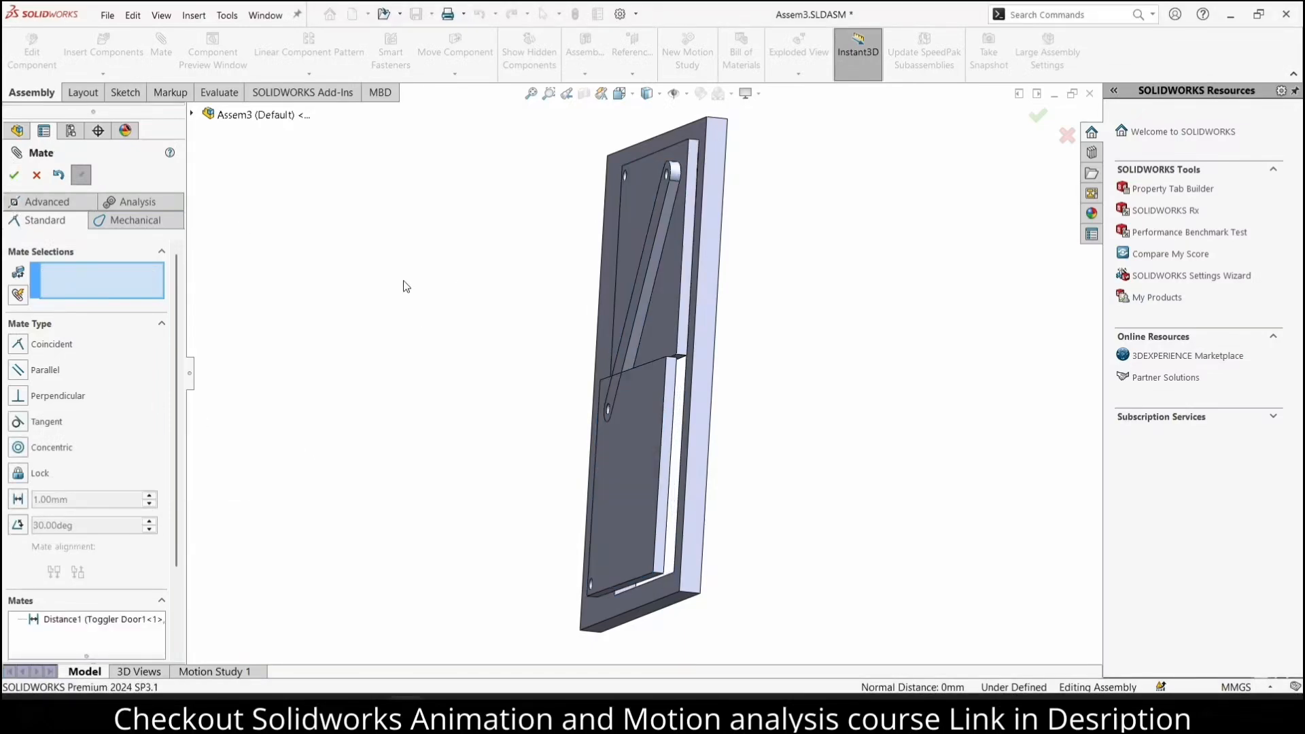
left_click(37, 175)
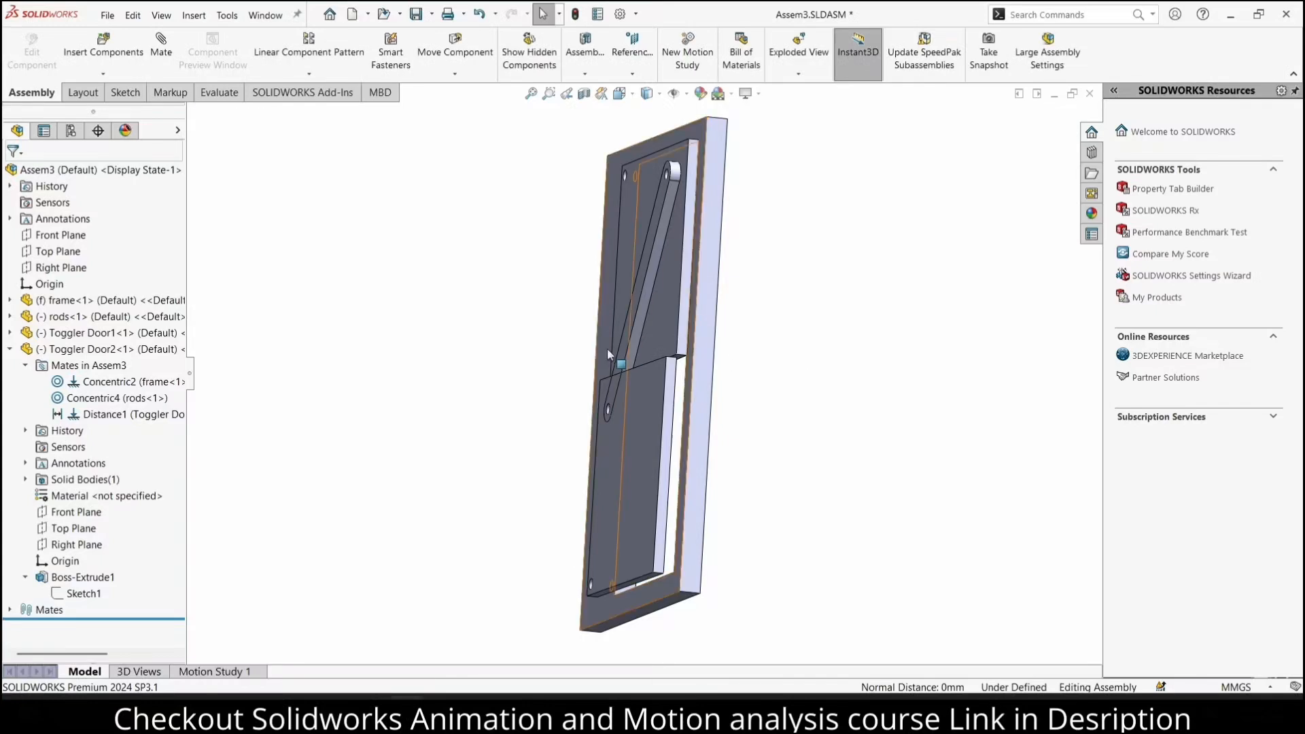
Change the coincident mate between the rod and the upper door plate to a 5 mm distance mate
left_click(636, 332)
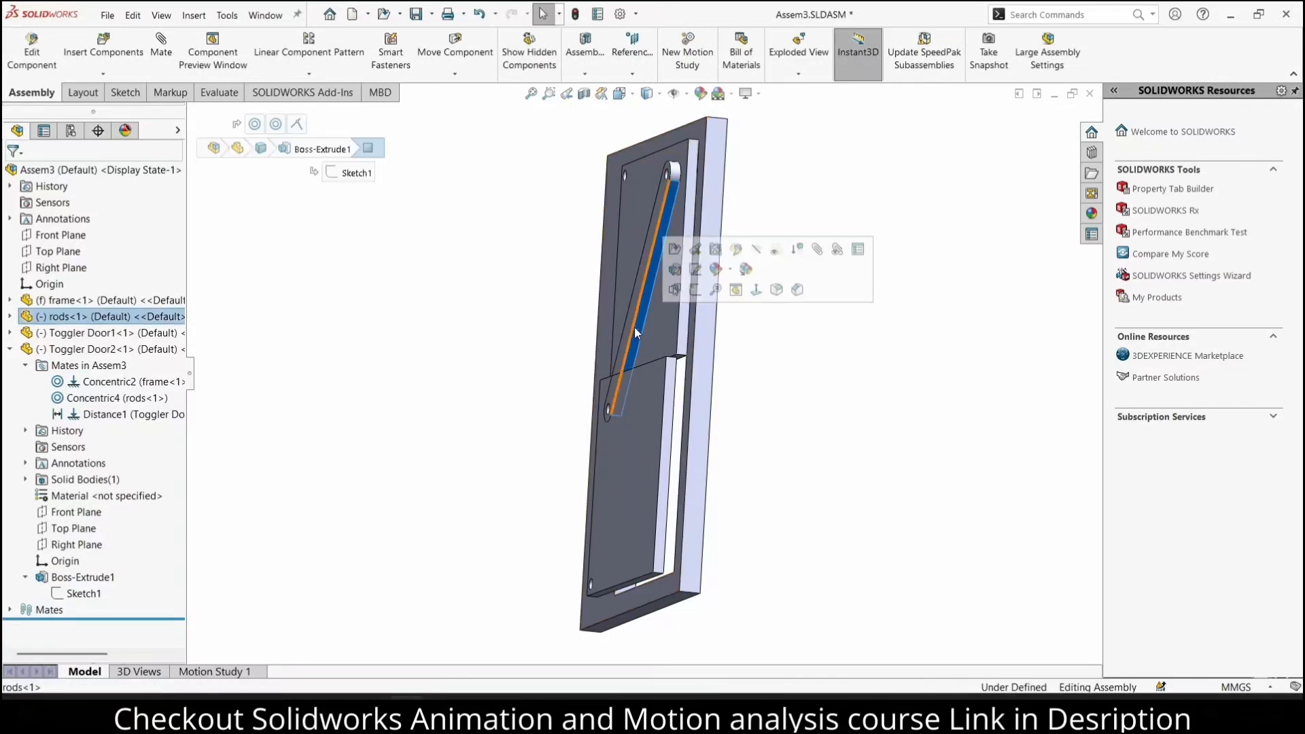
left_click(9, 317)
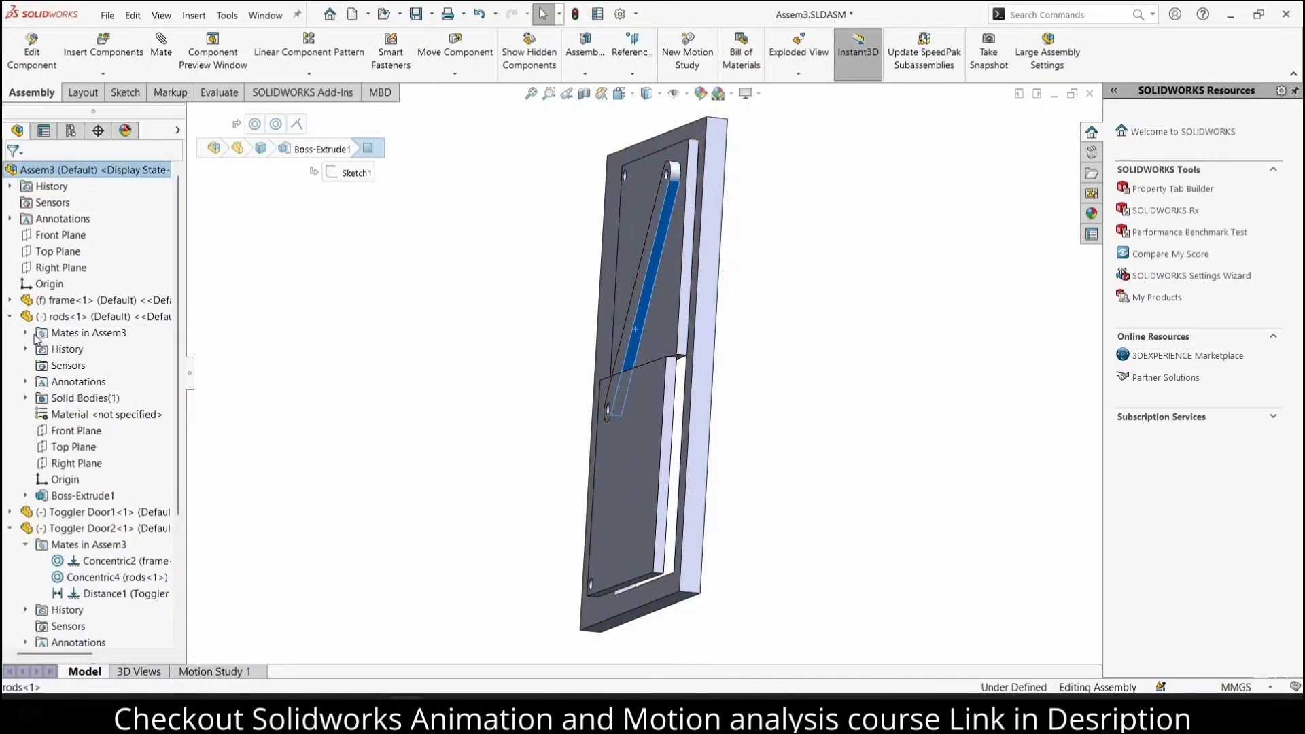
left_click(26, 333)
right_click(102, 382)
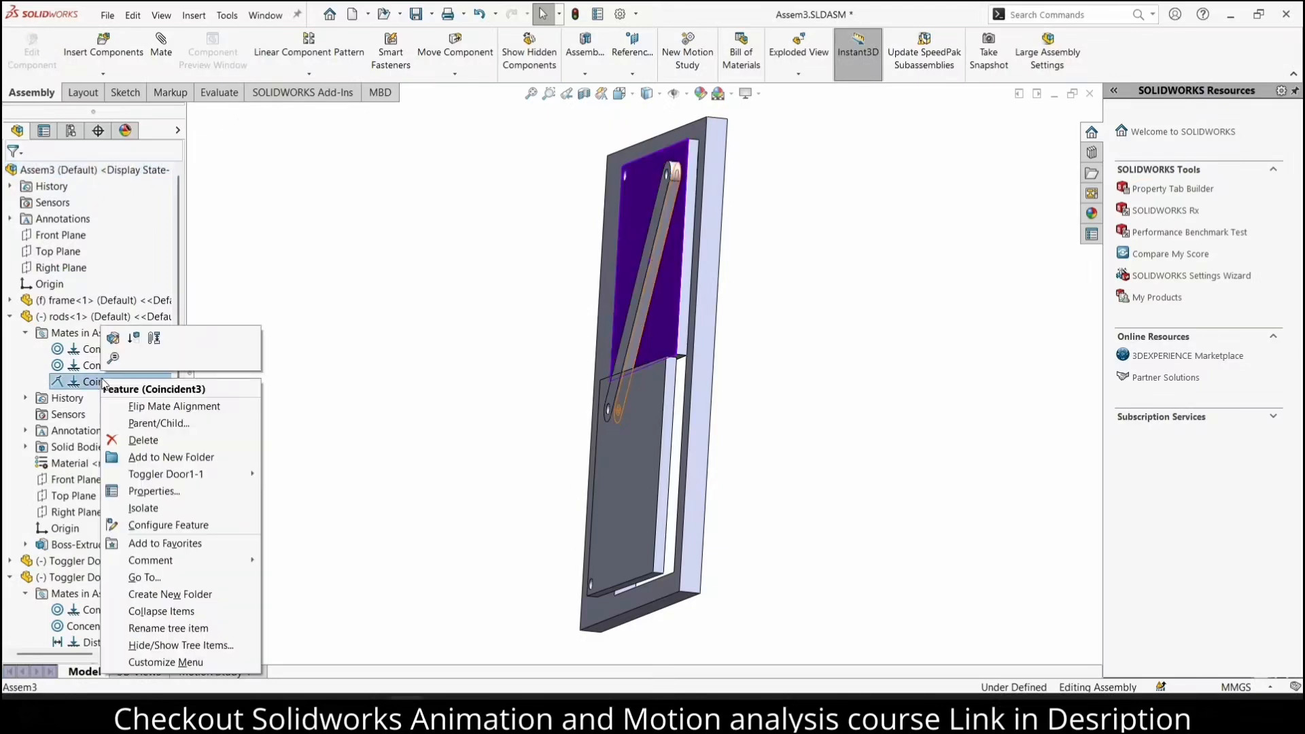
left_click(112, 340)
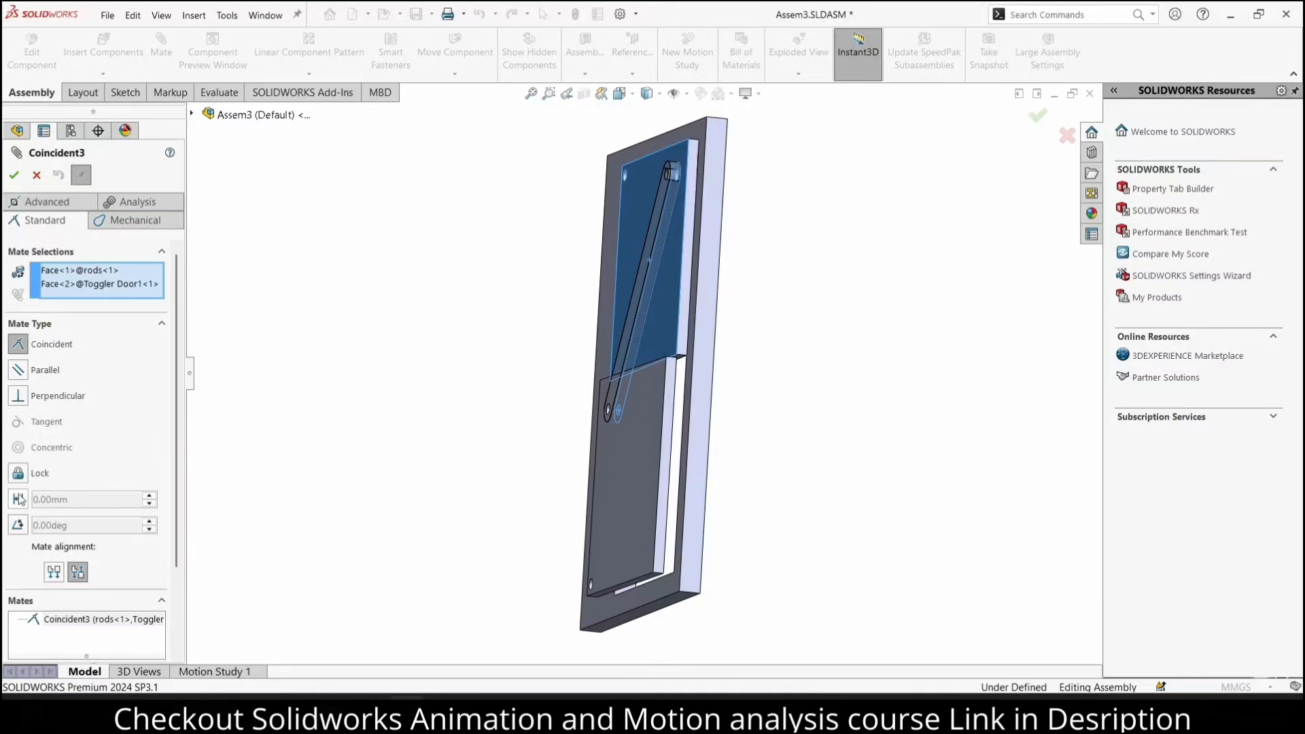
left_click(18, 499)
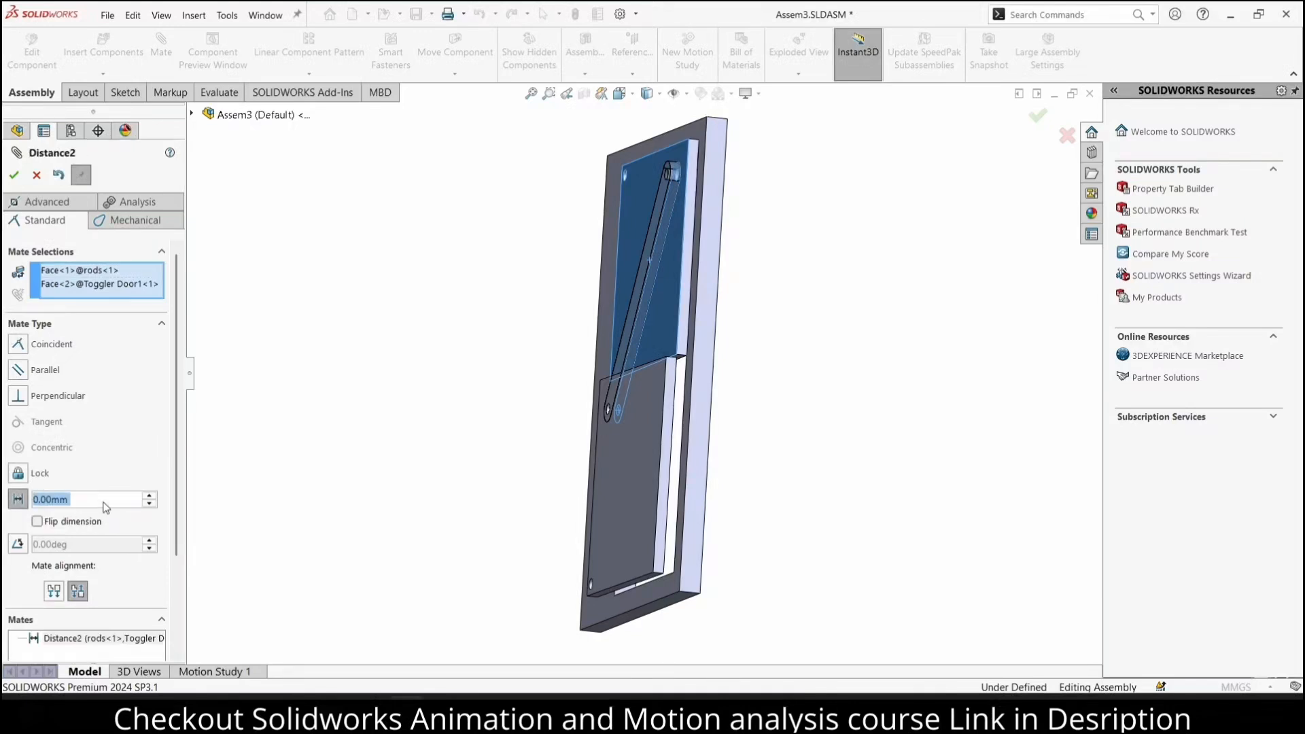
type("5")
key("Return")
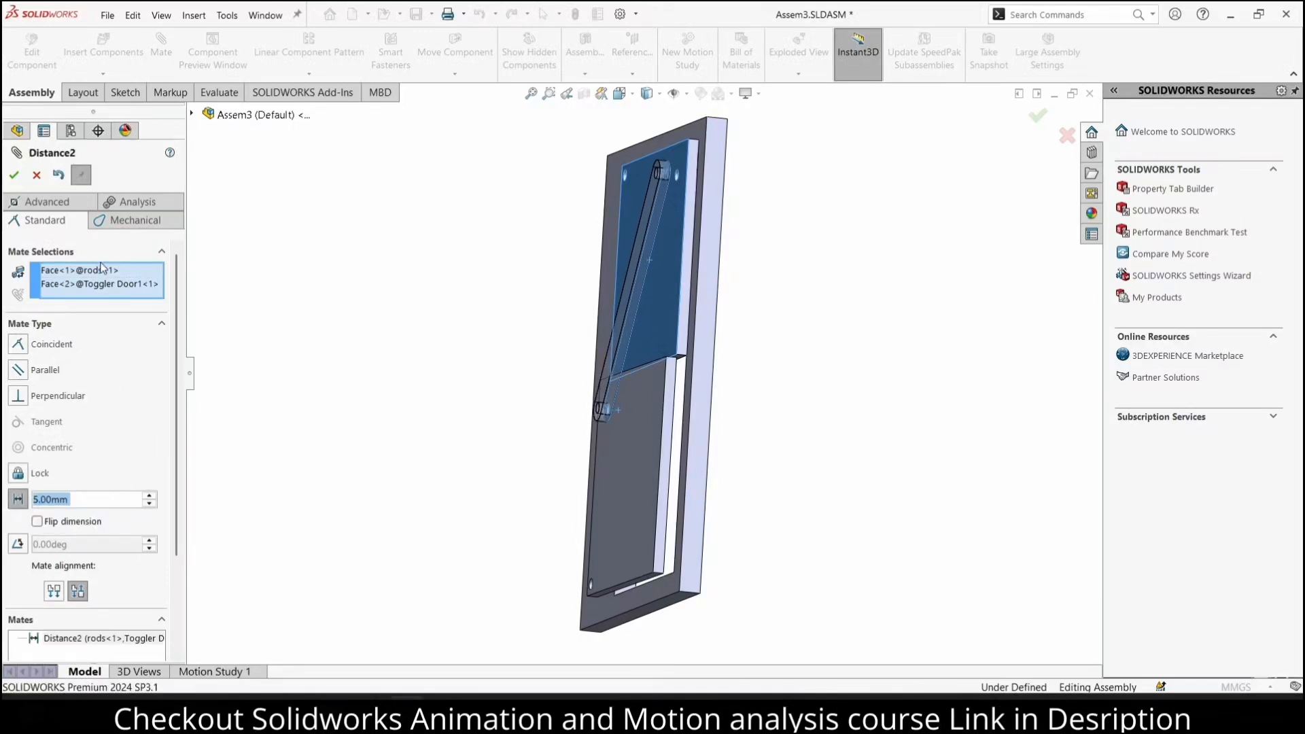
left_click(14, 175)
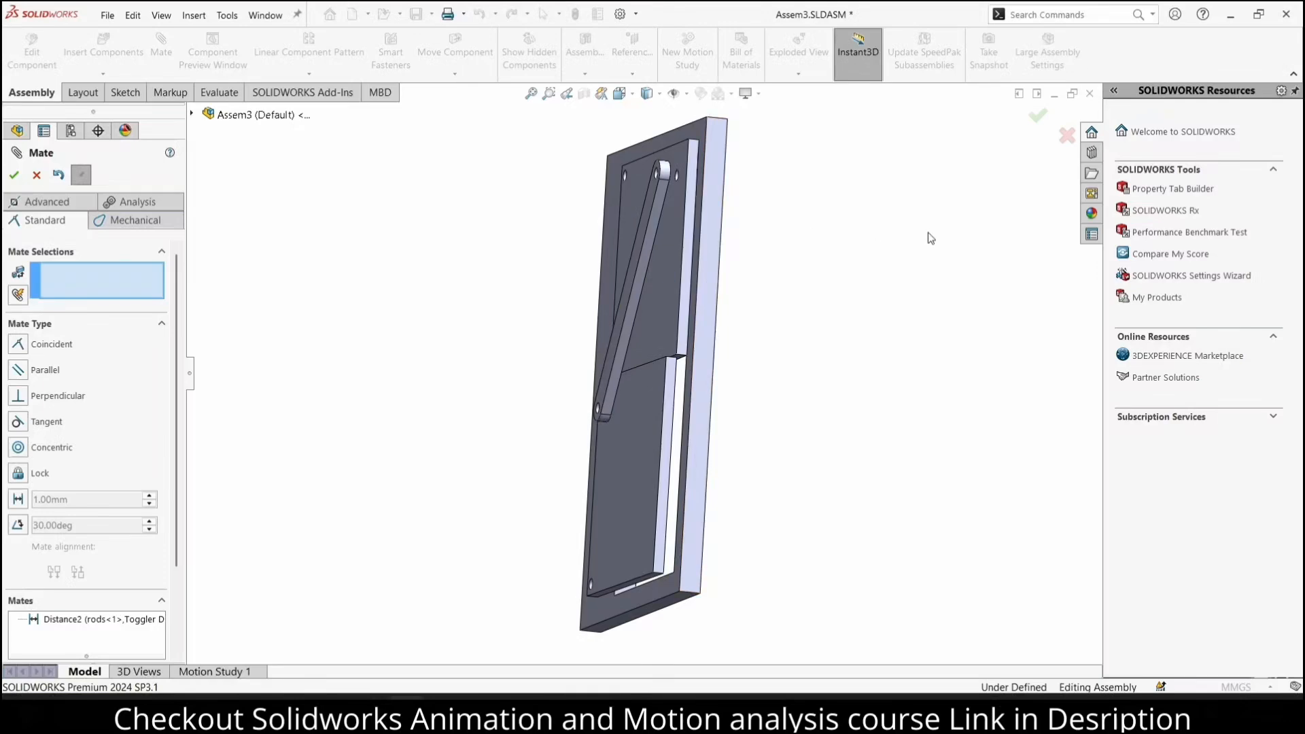
left_click(14, 173)
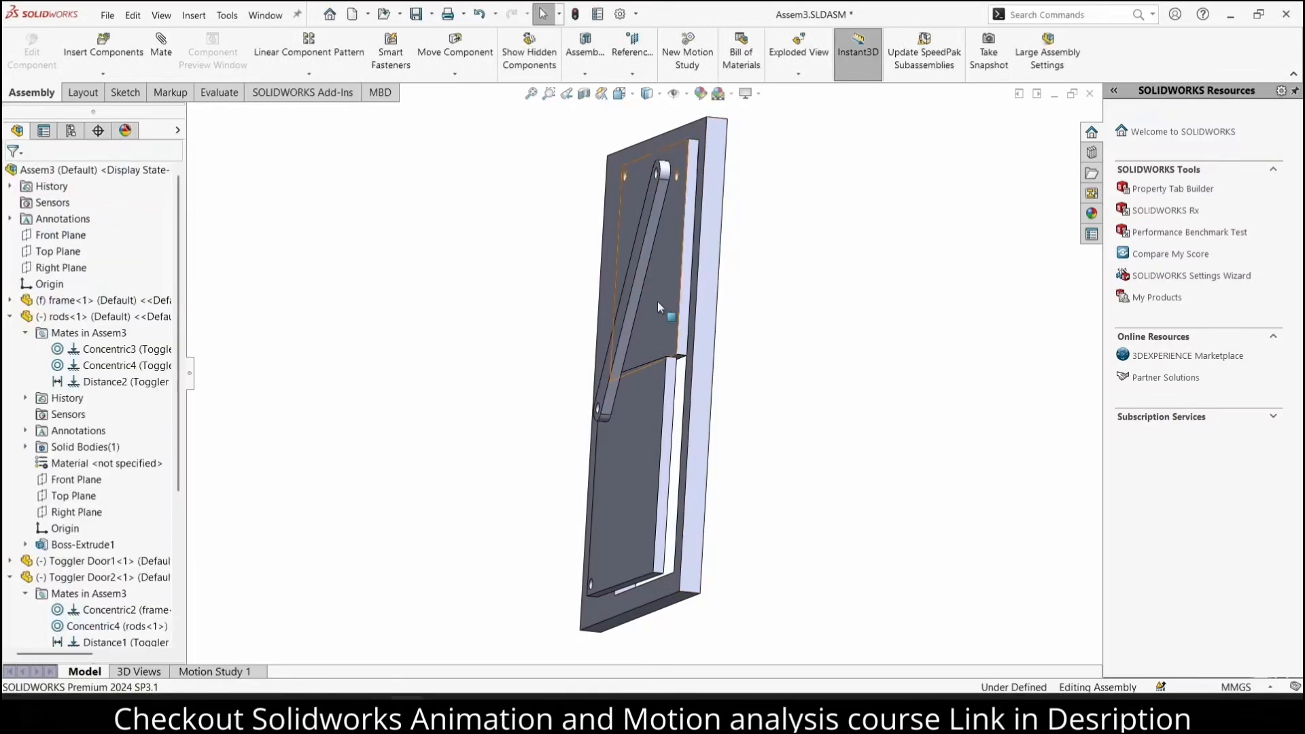
Move the rod in the front view until both door plates sit squarely closed against each other
left_click(666, 305)
key("ctrl+8")
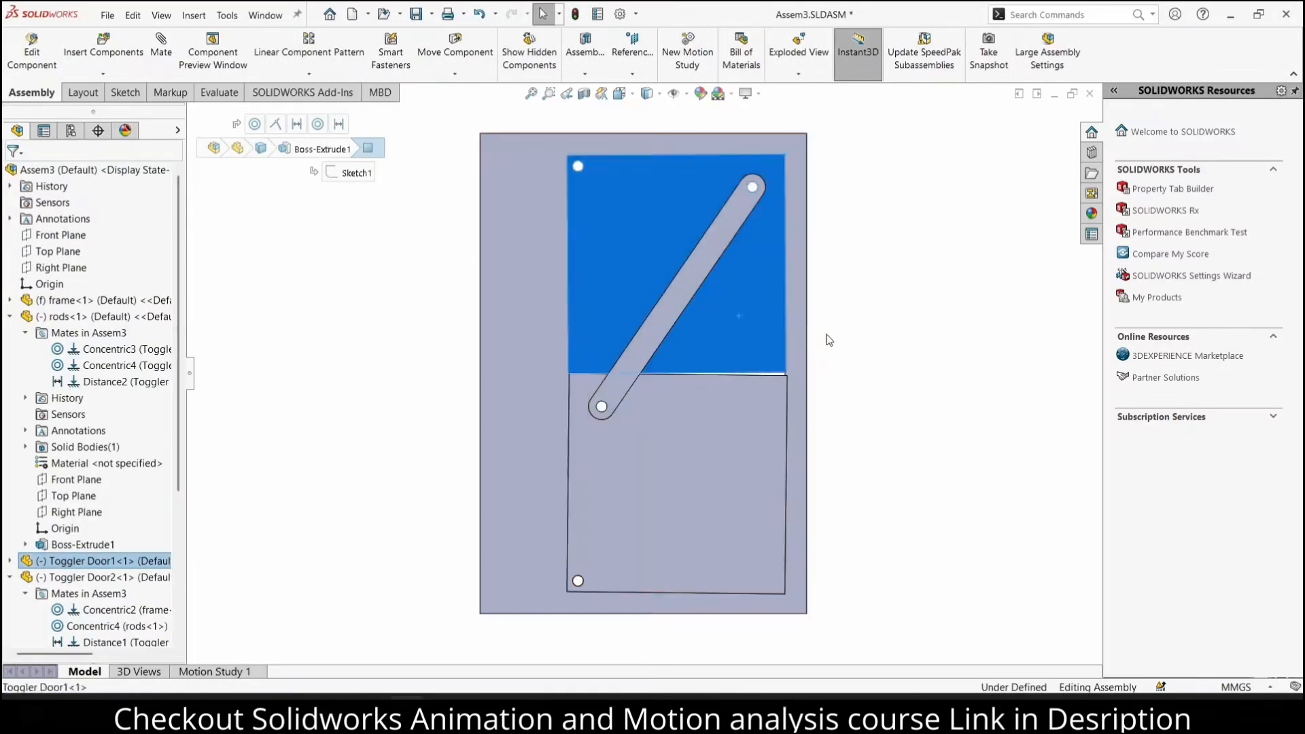
left_click(850, 335)
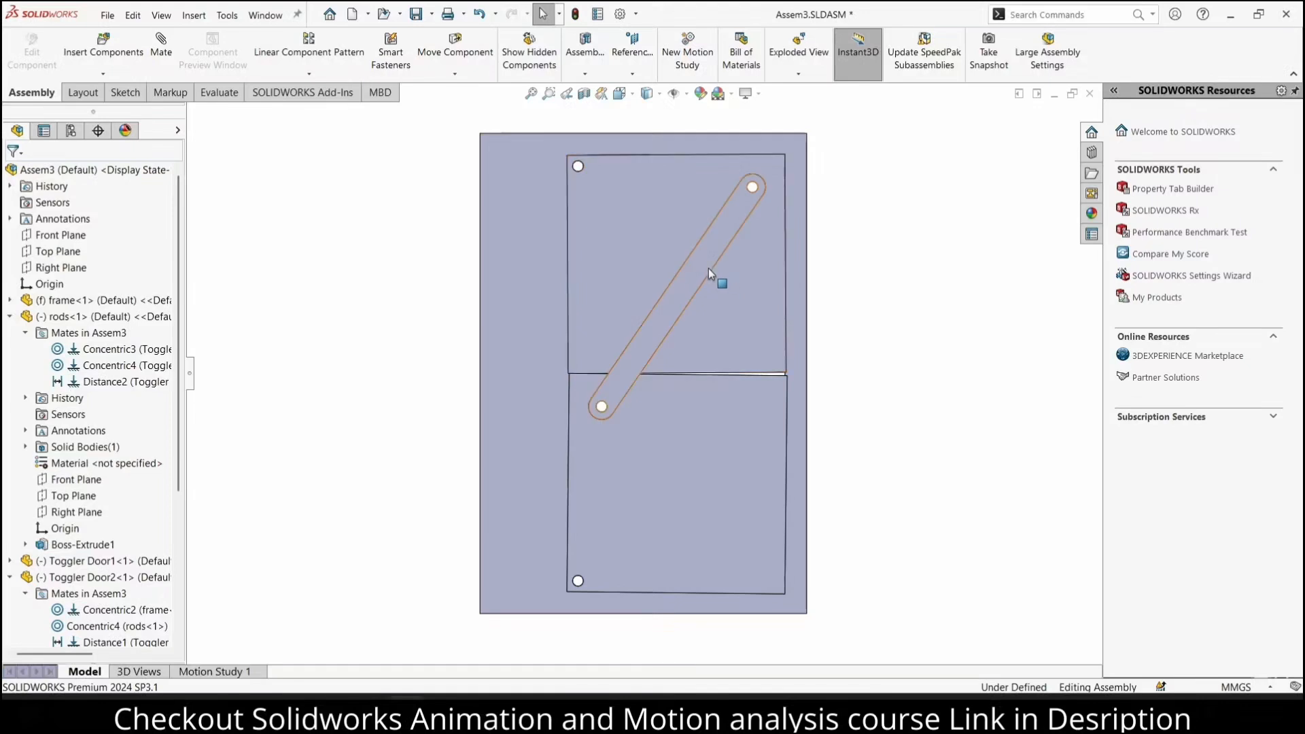
left_click_drag(708, 267, 681, 249)
left_click(1042, 373)
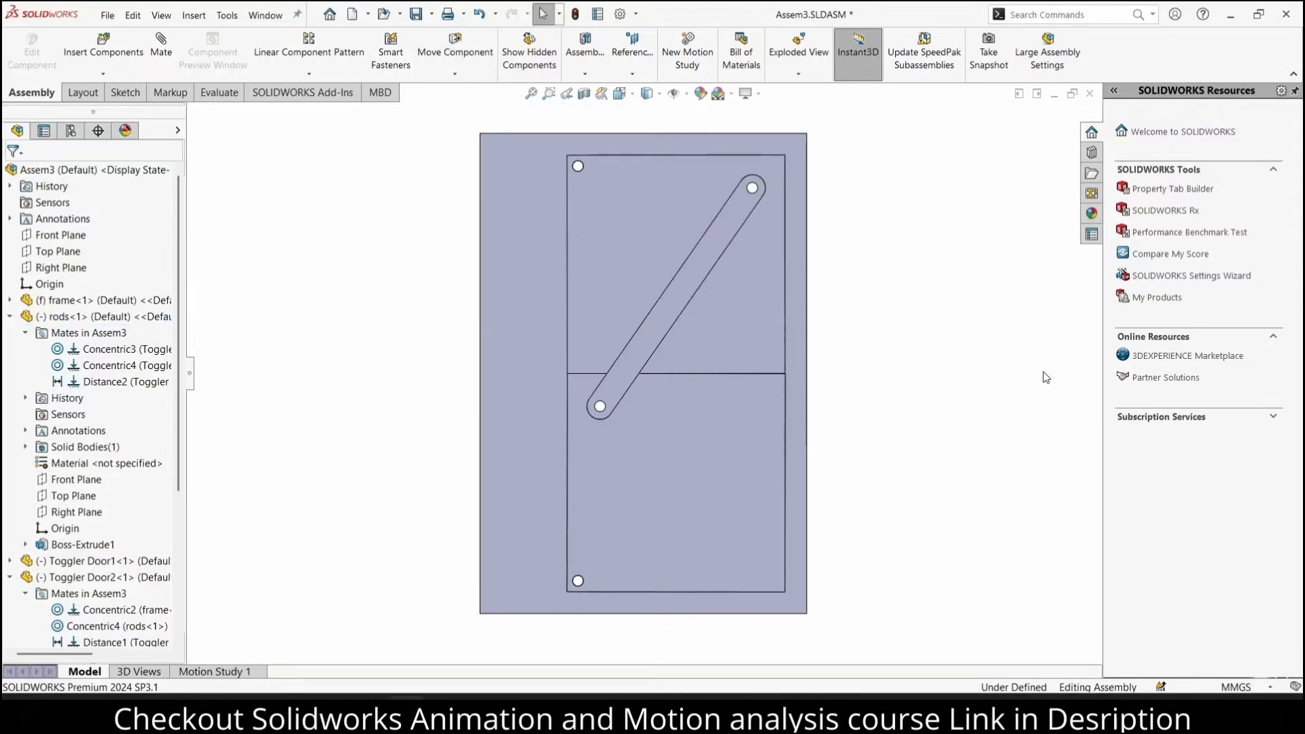
In Motion Study 1, add a rotary motor on the upper door plate's pivot hole with Distance motion of 90° over 5 s
left_click(302, 92)
left_click(214, 671)
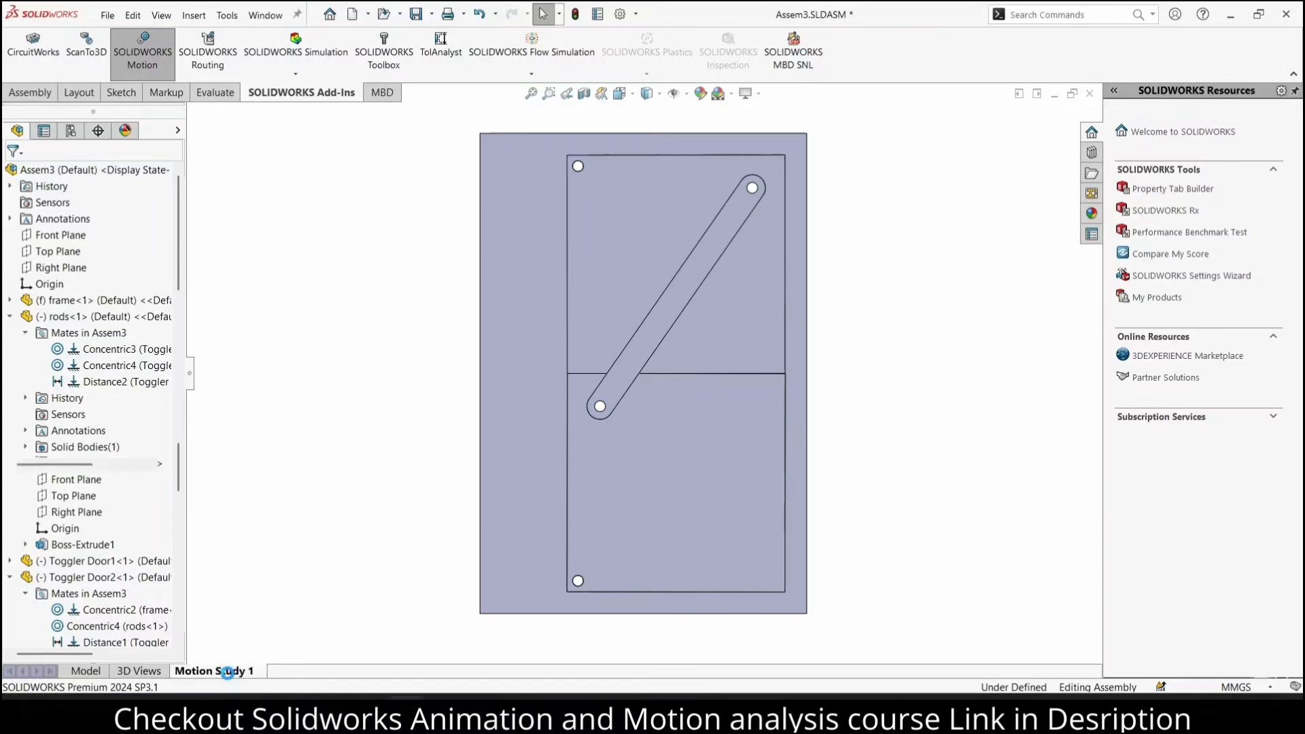
left_click(542, 660)
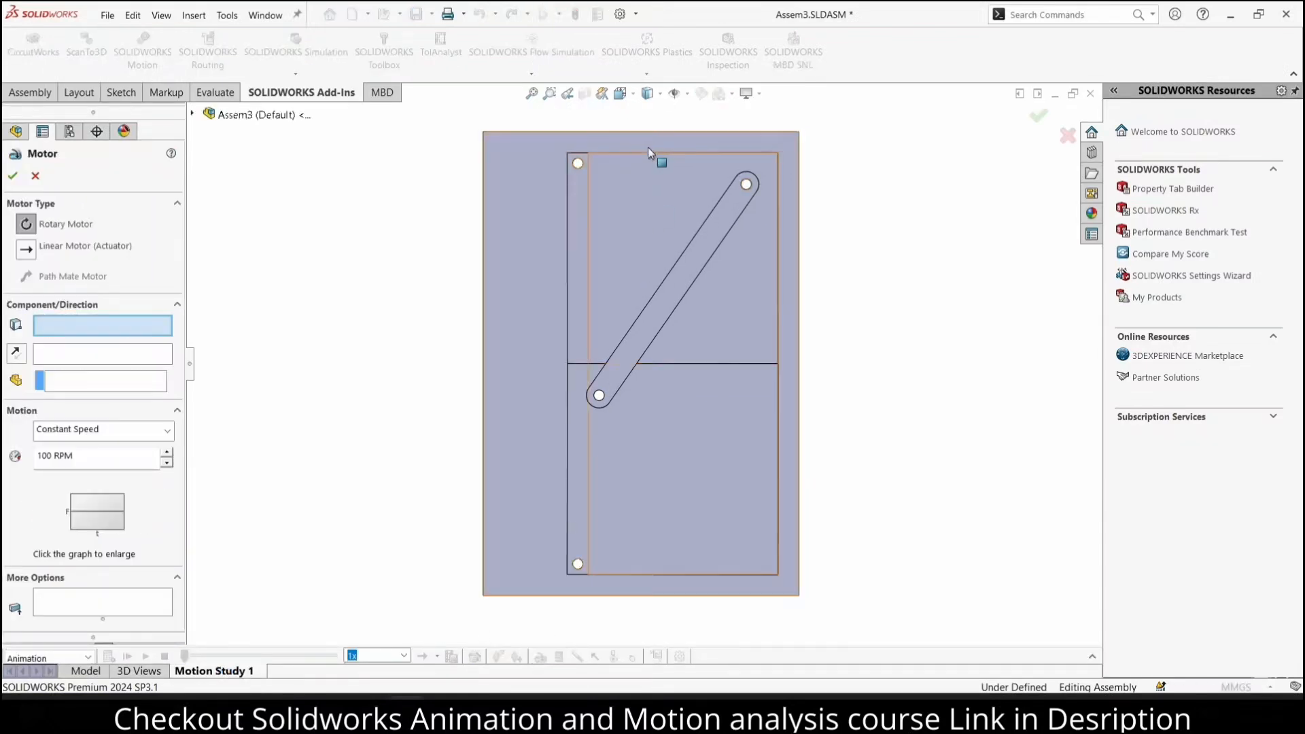
scroll(592, 195, "down", 3)
middle_click_drag(599, 221, 554, 270)
scroll(614, 202, "down", 2)
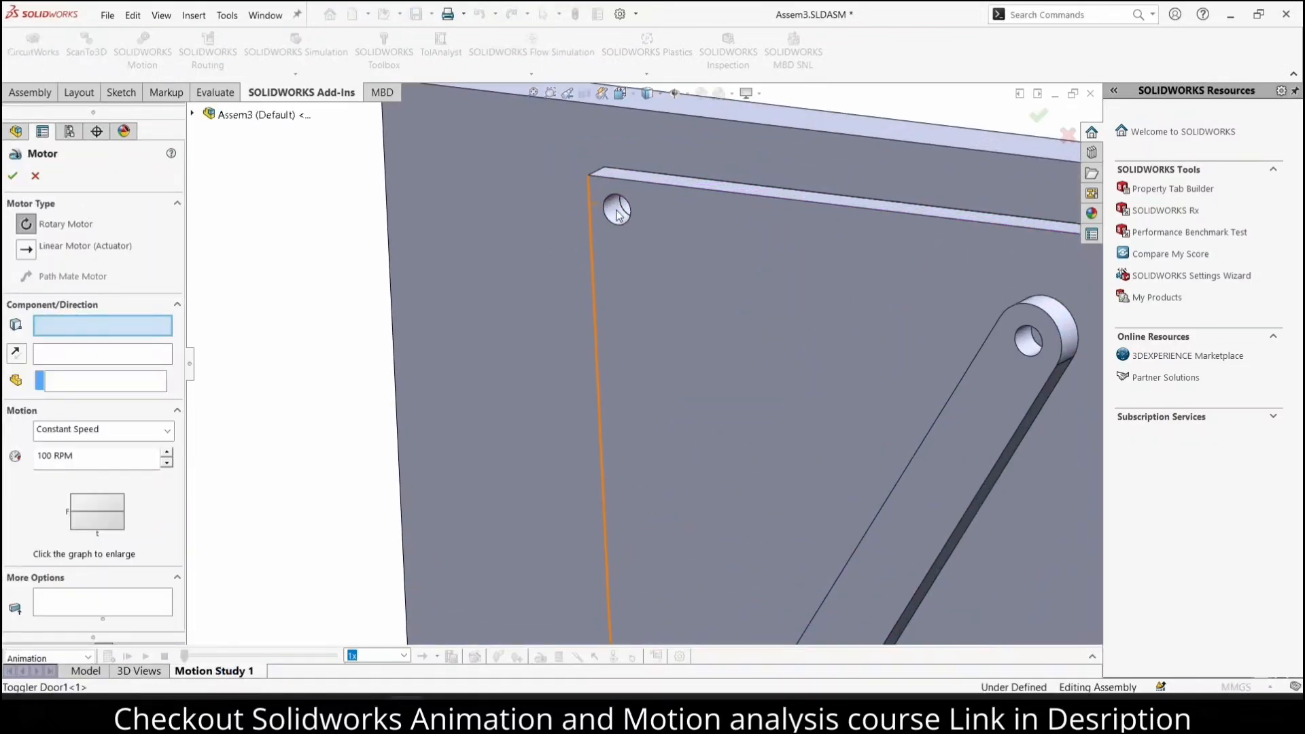
left_click(617, 215)
scroll(612, 224, "up", 3)
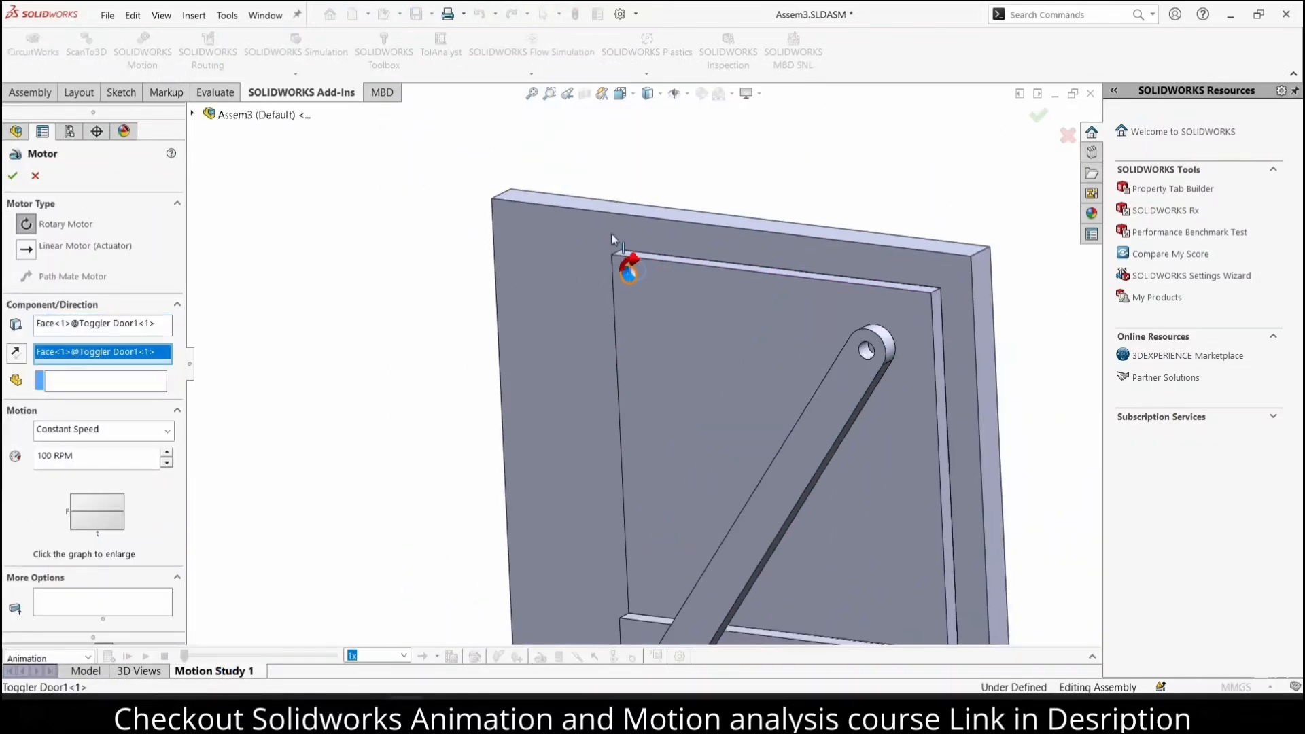
left_click(167, 432)
left_click(61, 466)
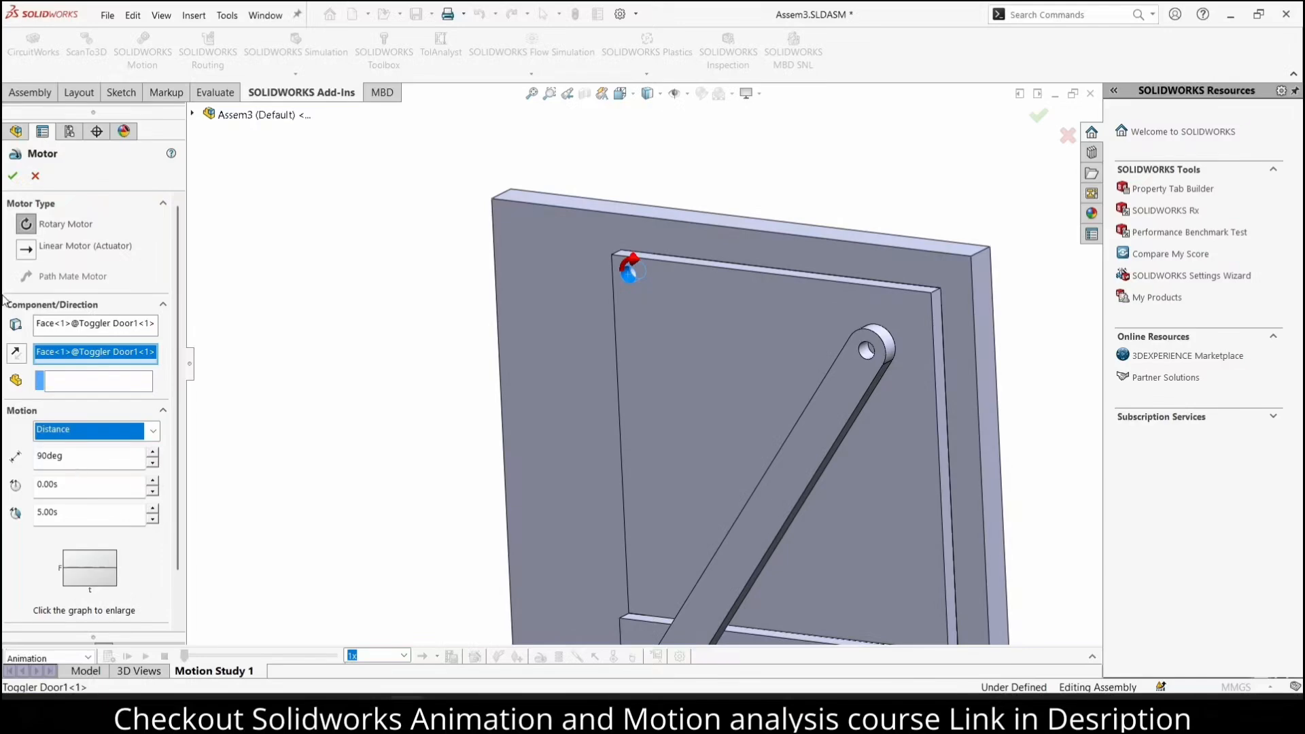
left_click(12, 176)
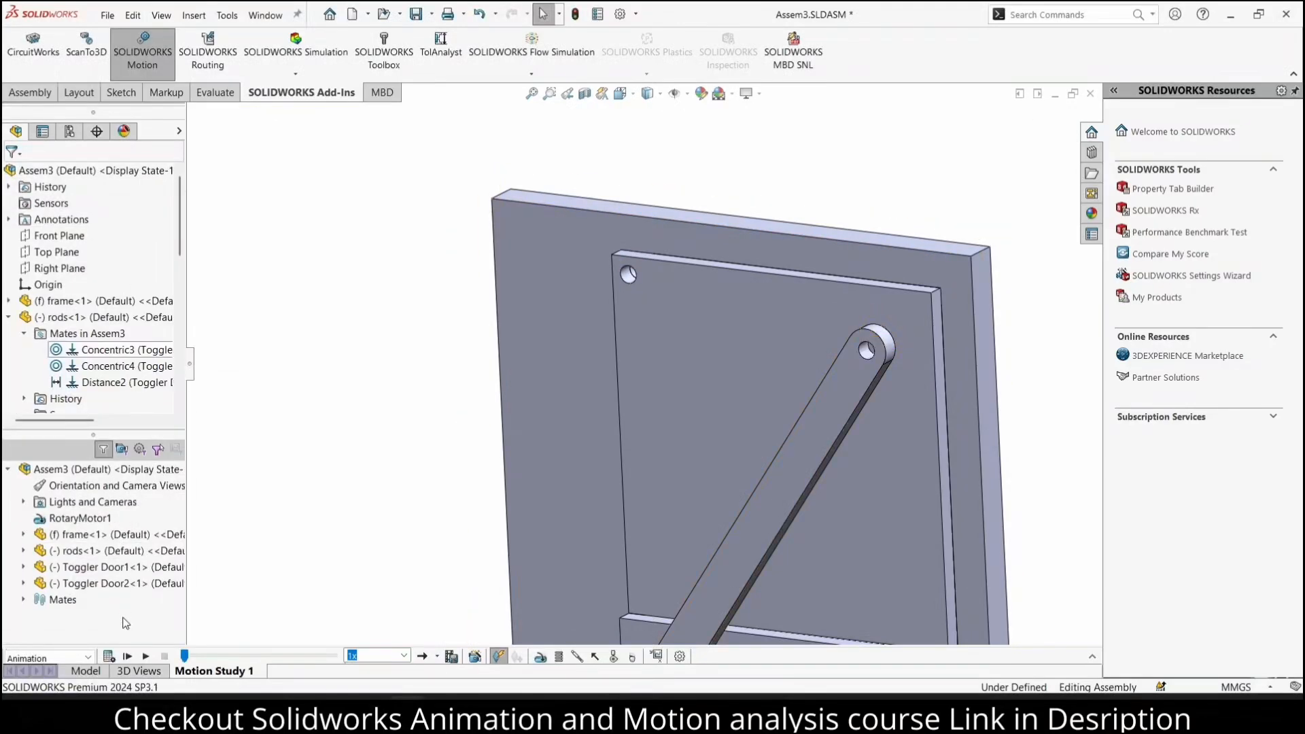
Calculate the motion study, check its properties and recalculate it before returning to the model
left_click(109, 656)
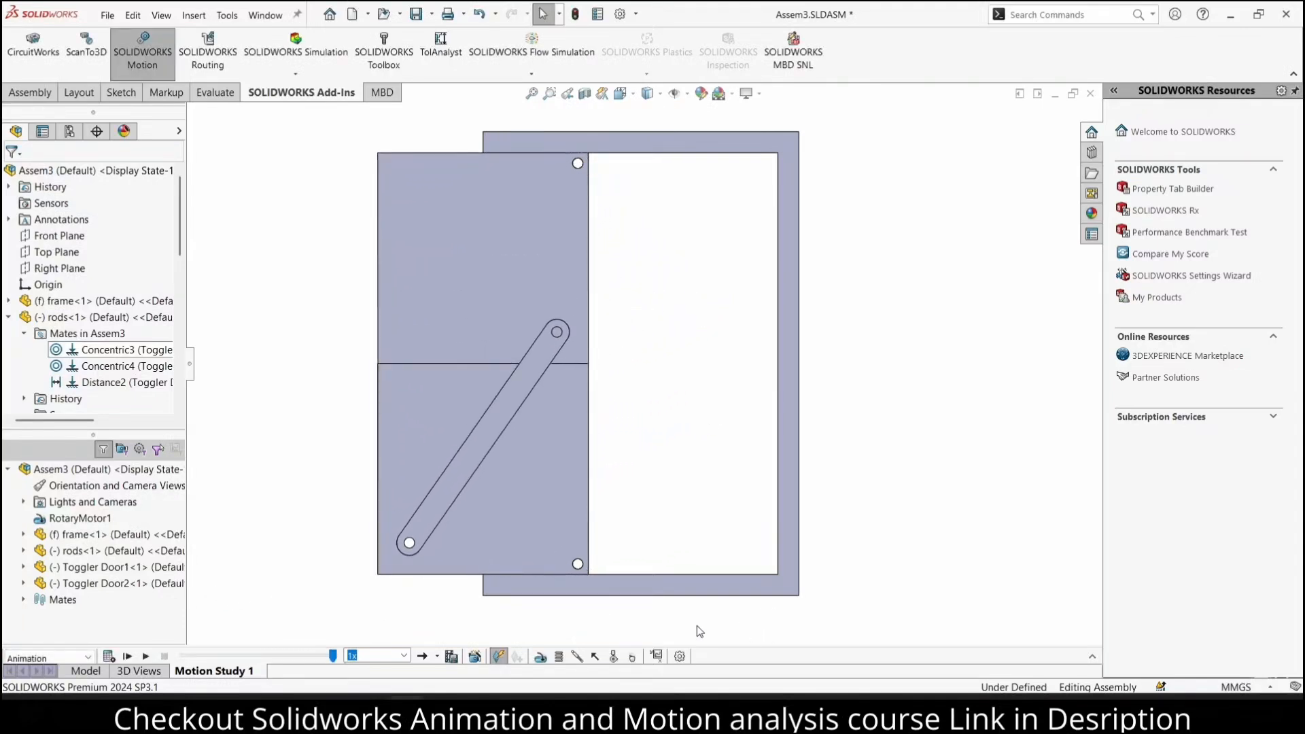
left_click(681, 656)
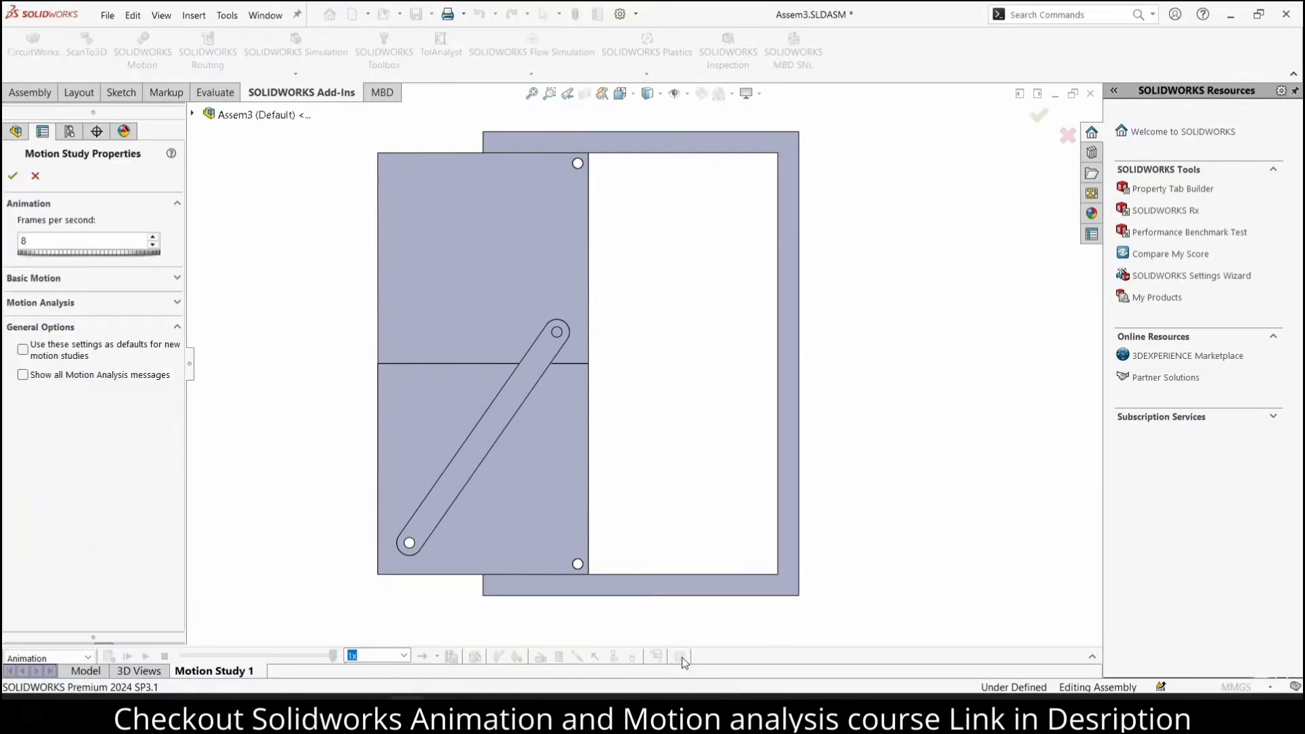
left_click(13, 175)
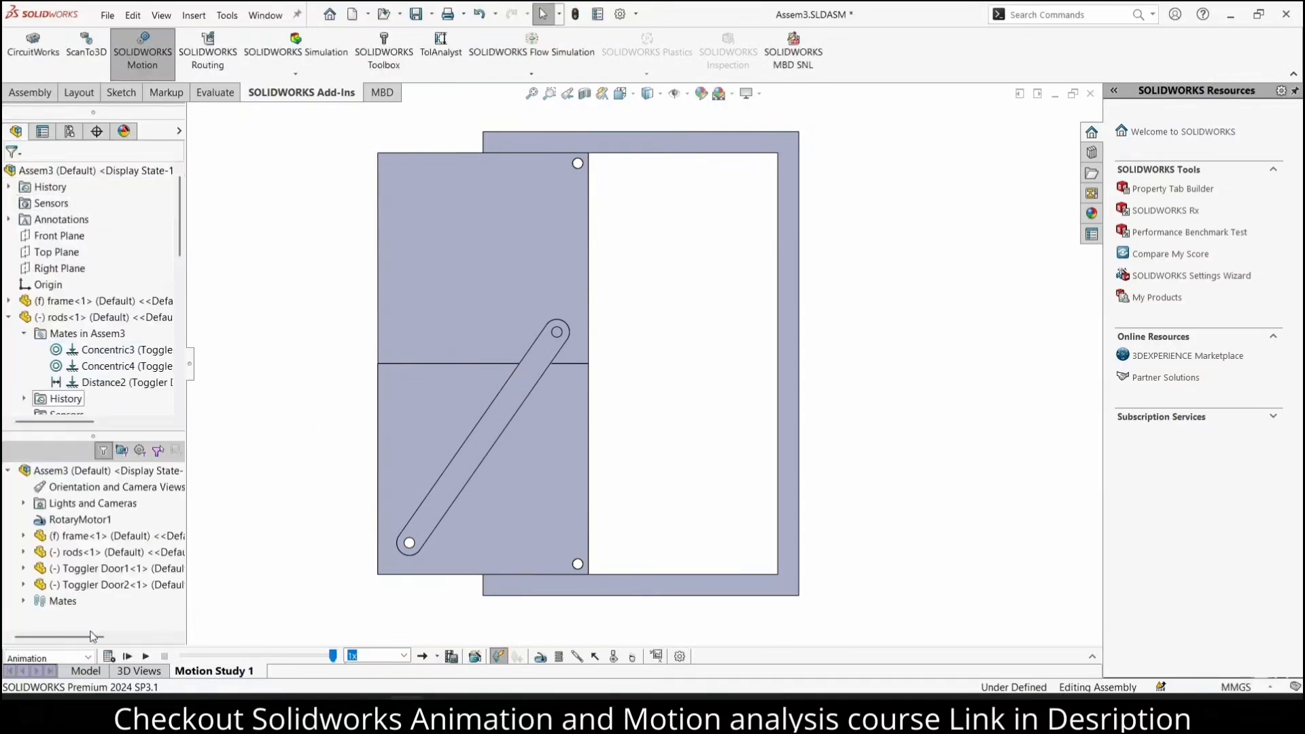
left_click(110, 655)
left_click(85, 671)
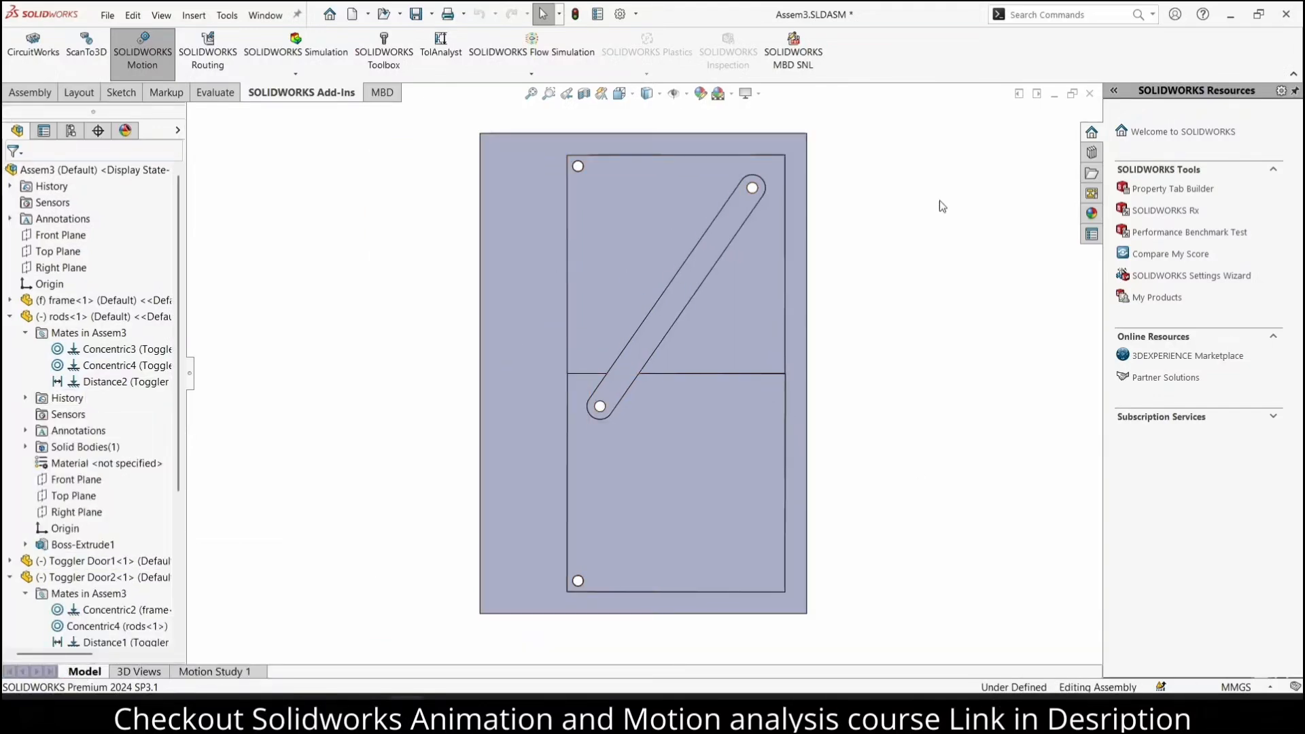
Try to apply the polished beech 2d wood appearance to the upper door part
left_click(1091, 213)
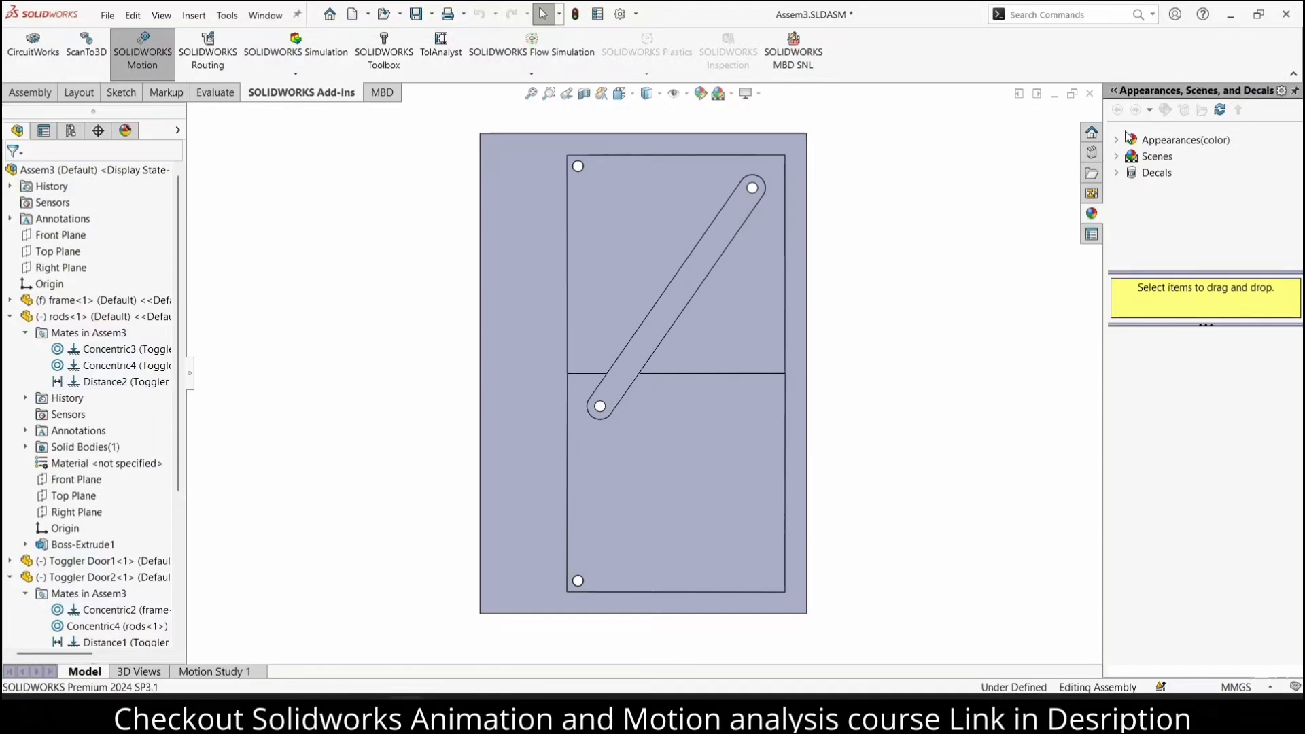
double_click(1141, 140)
scroll(1206, 218, "down", 2)
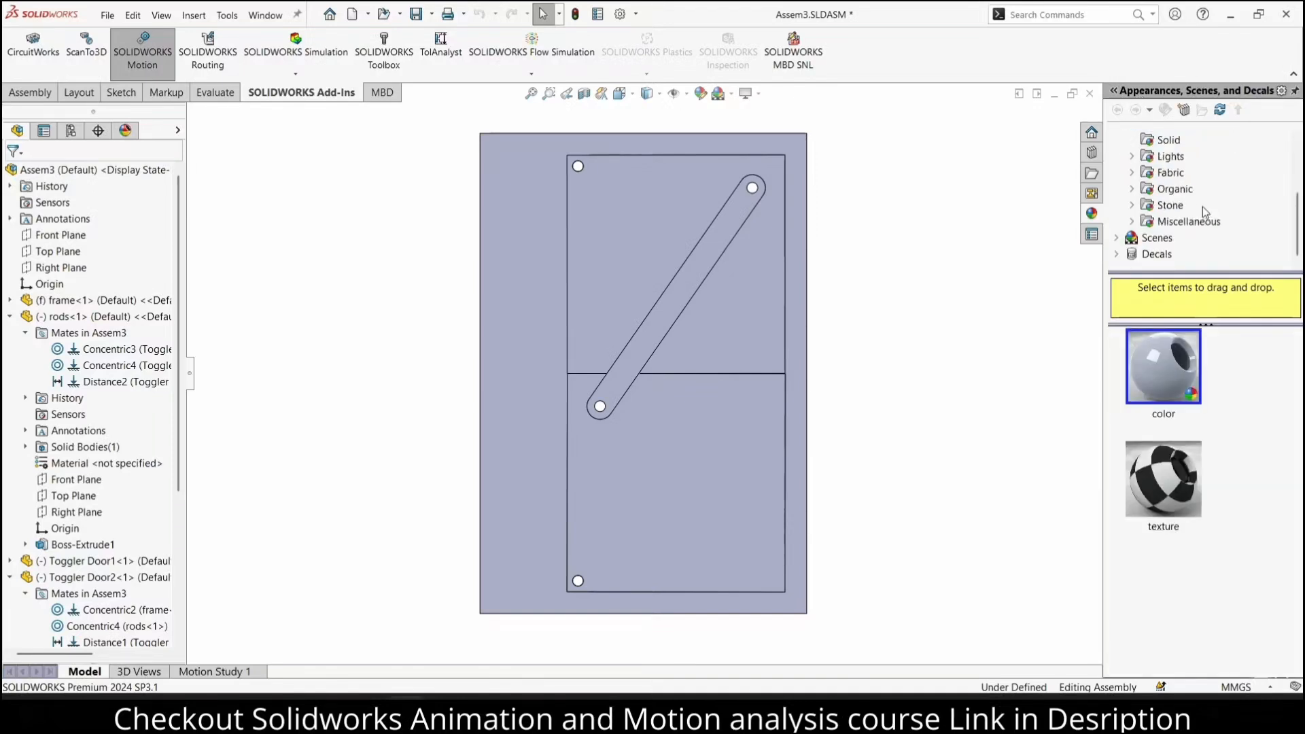
left_click(1142, 191)
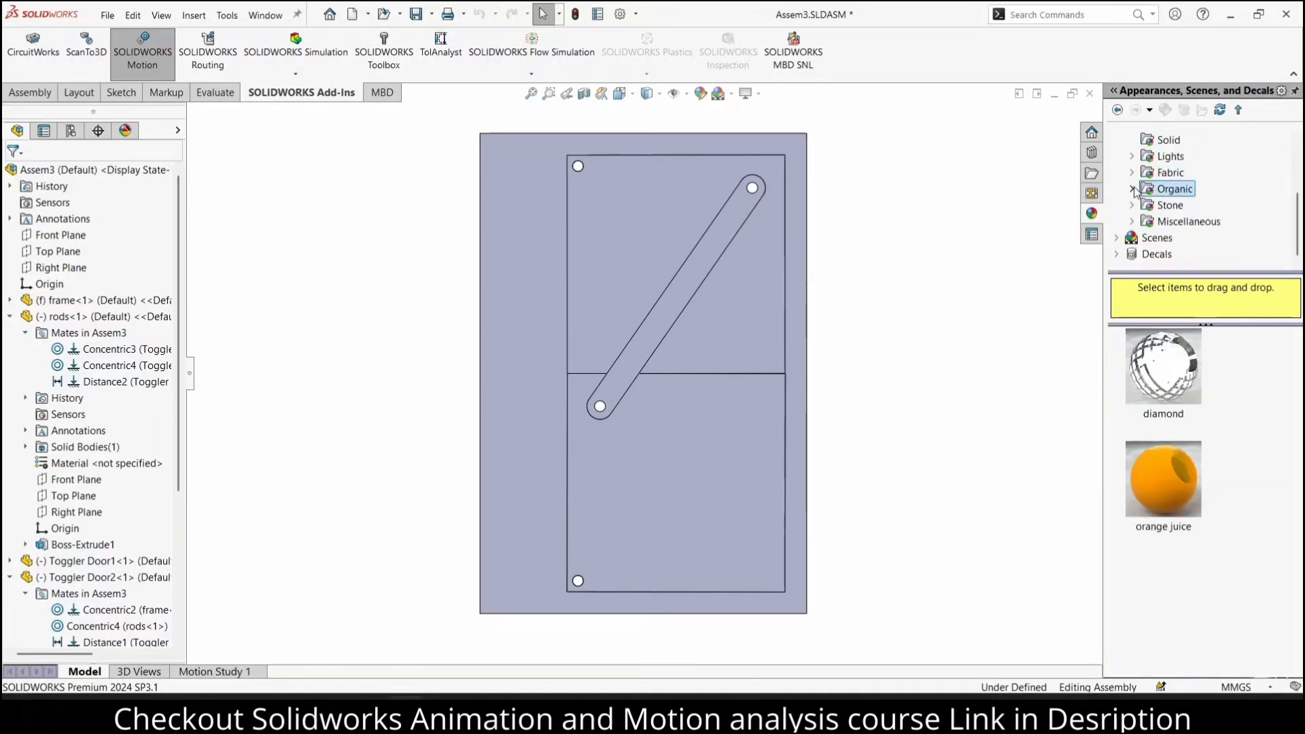
left_click(1132, 189)
left_click(1186, 173)
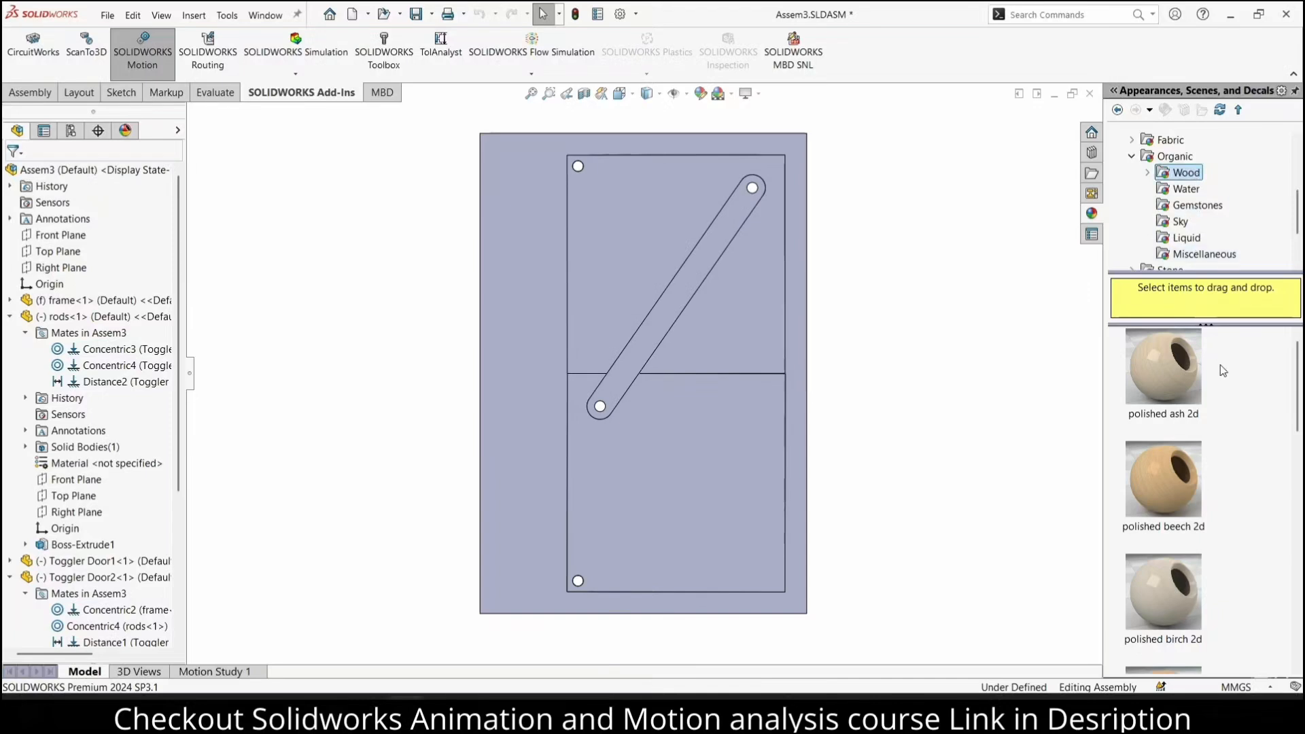
left_click_drag(1172, 475, 747, 289)
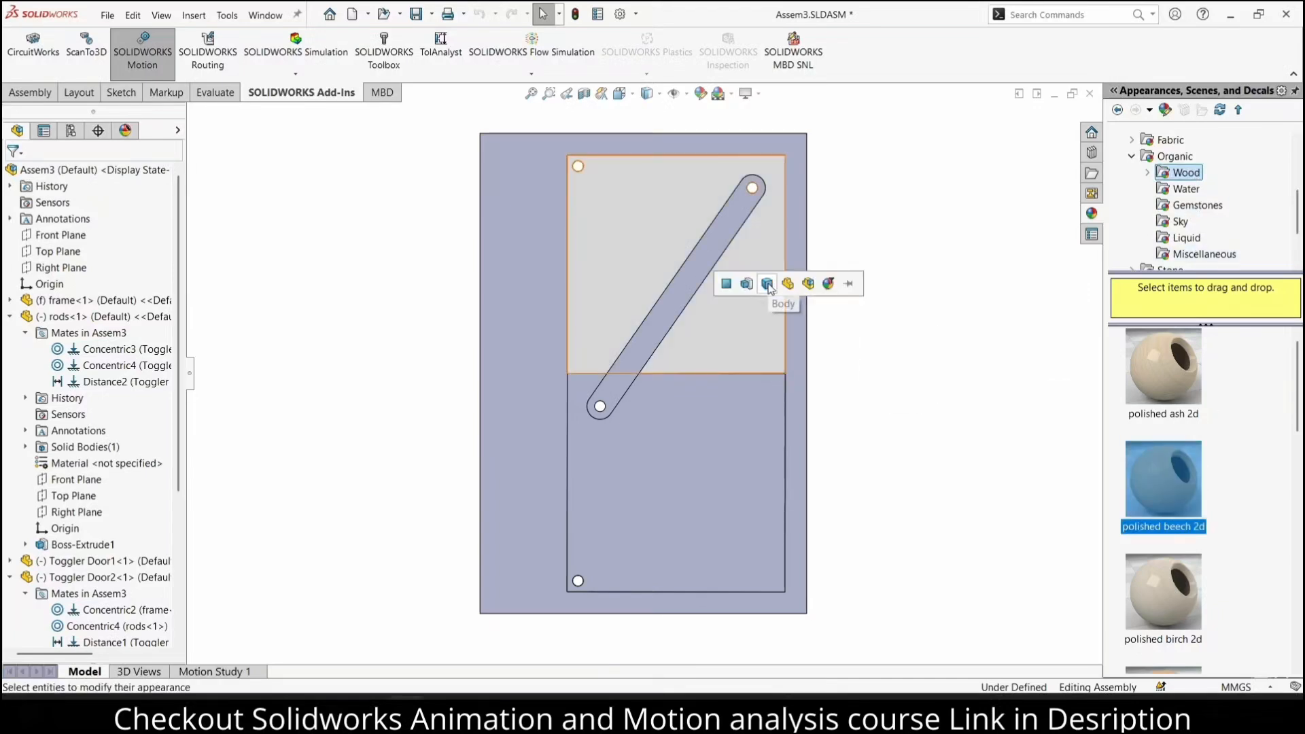
left_click(788, 284)
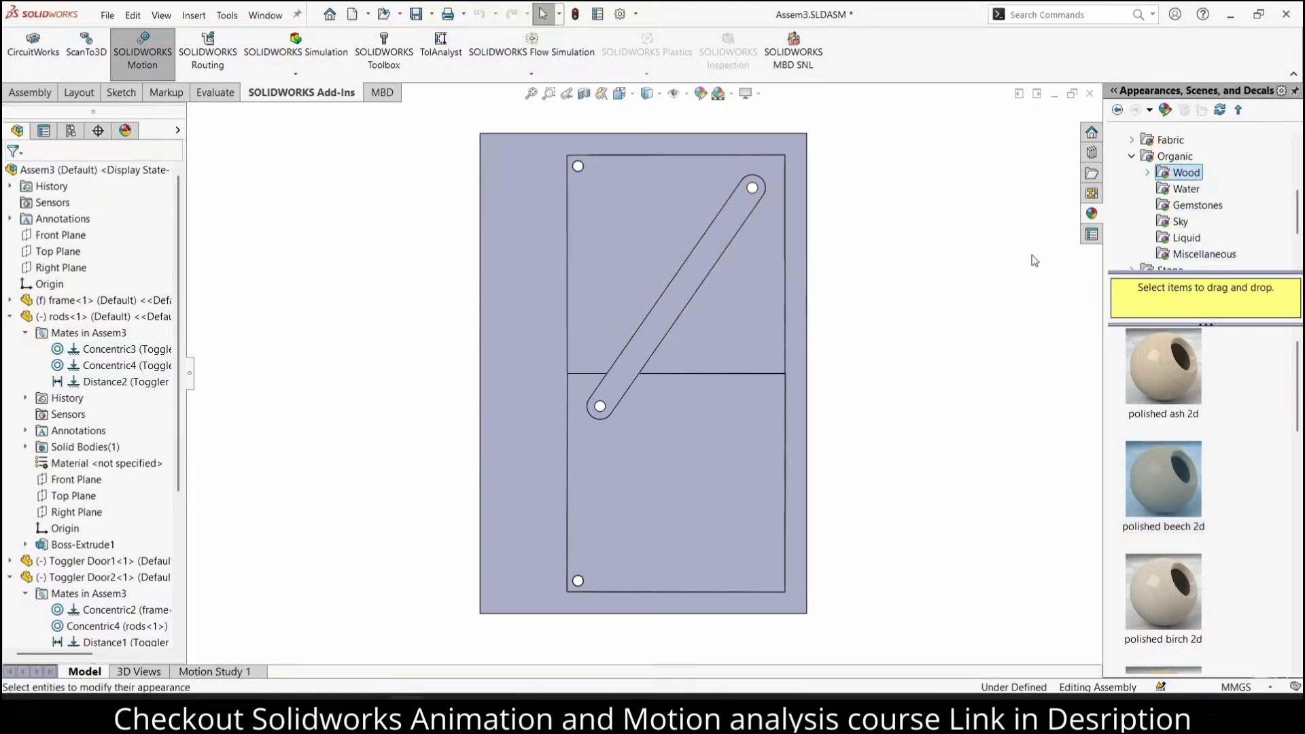
Try the polished ash 2d and satin finished ash 2d wood appearances on the upper door part, Toggler Door1
left_click(1147, 164)
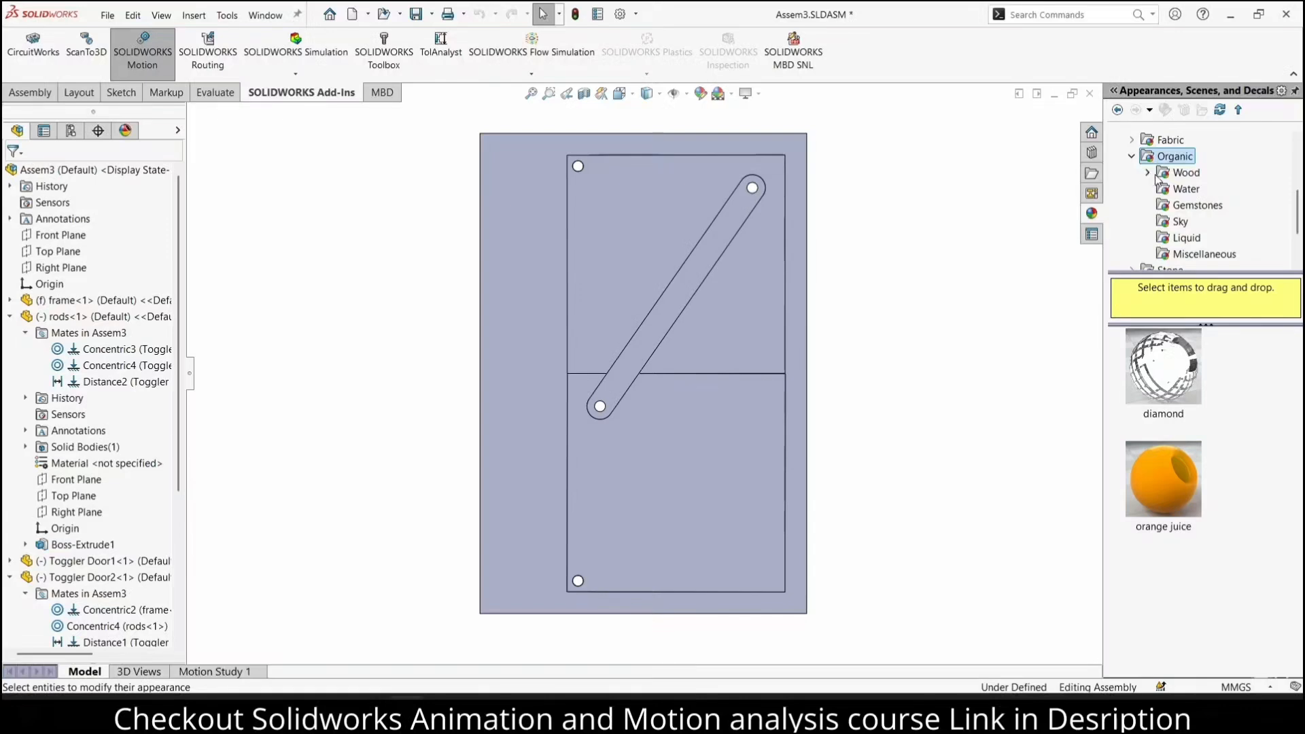
left_click(1148, 173)
left_click(1196, 157)
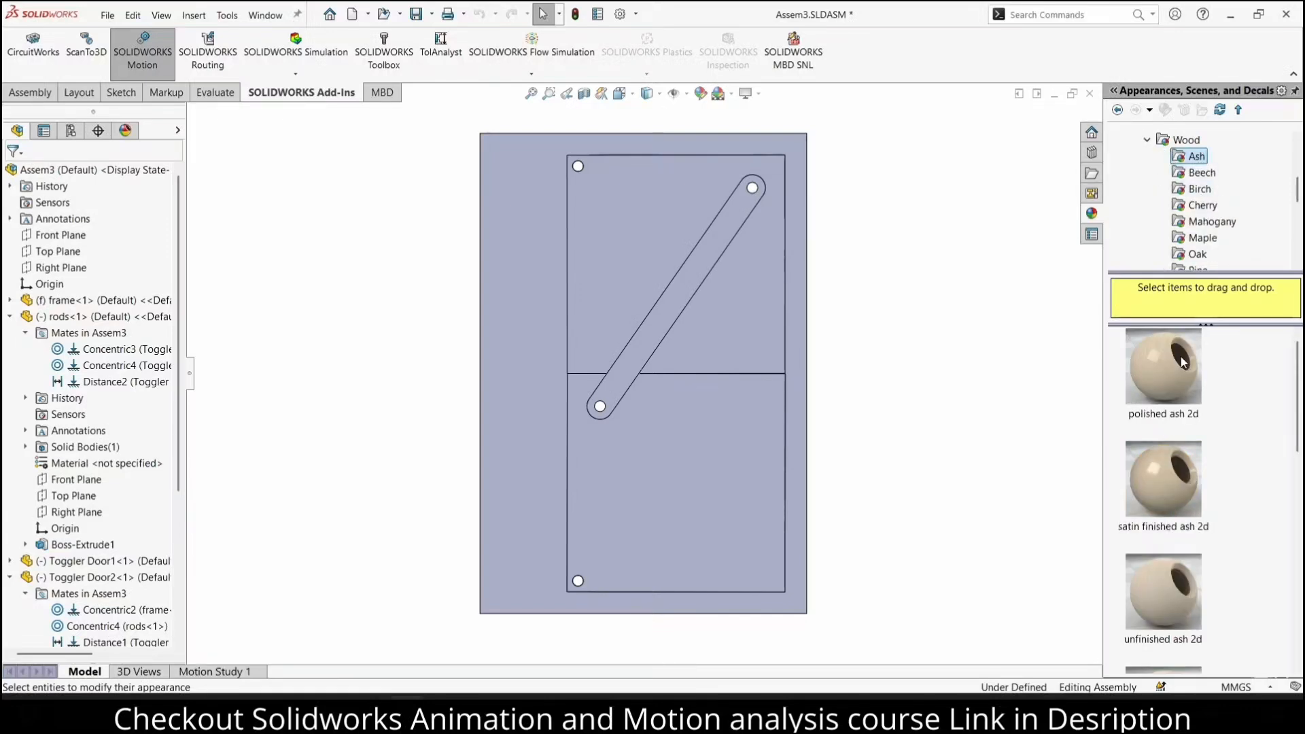
left_click_drag(1164, 367, 759, 292)
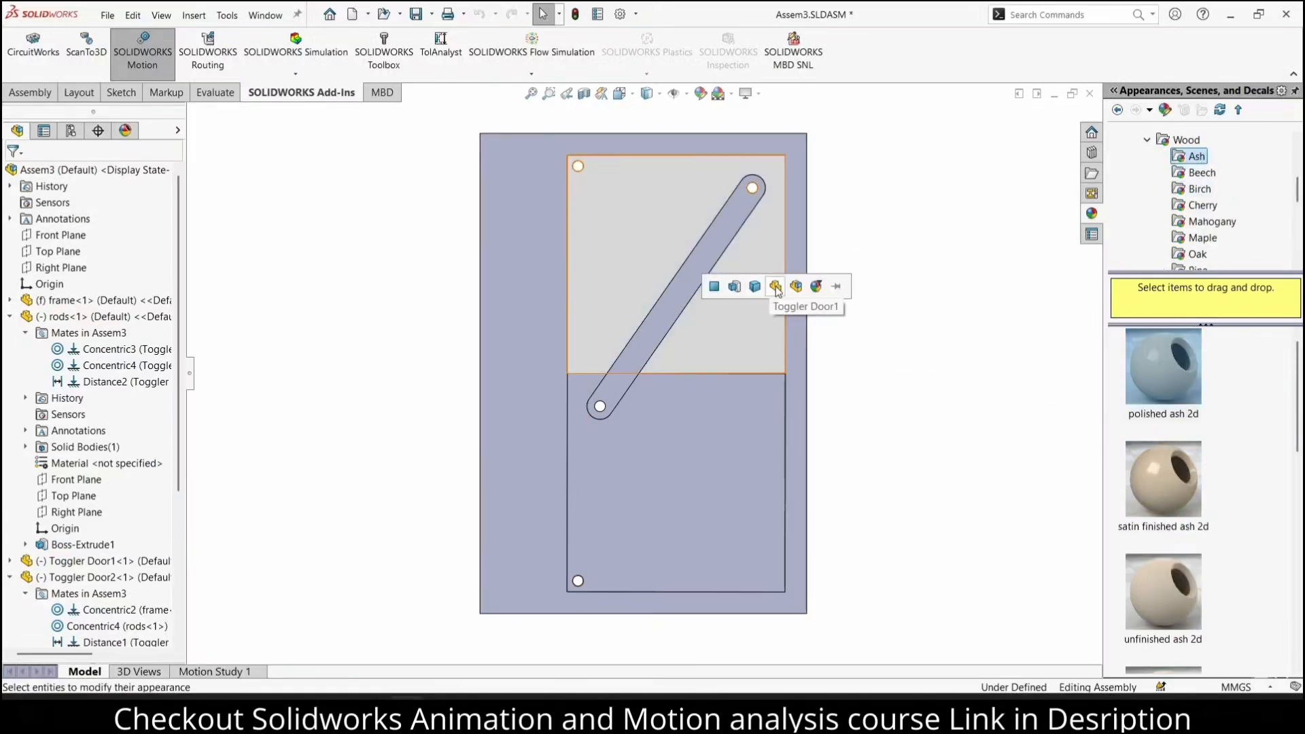
left_click(782, 287)
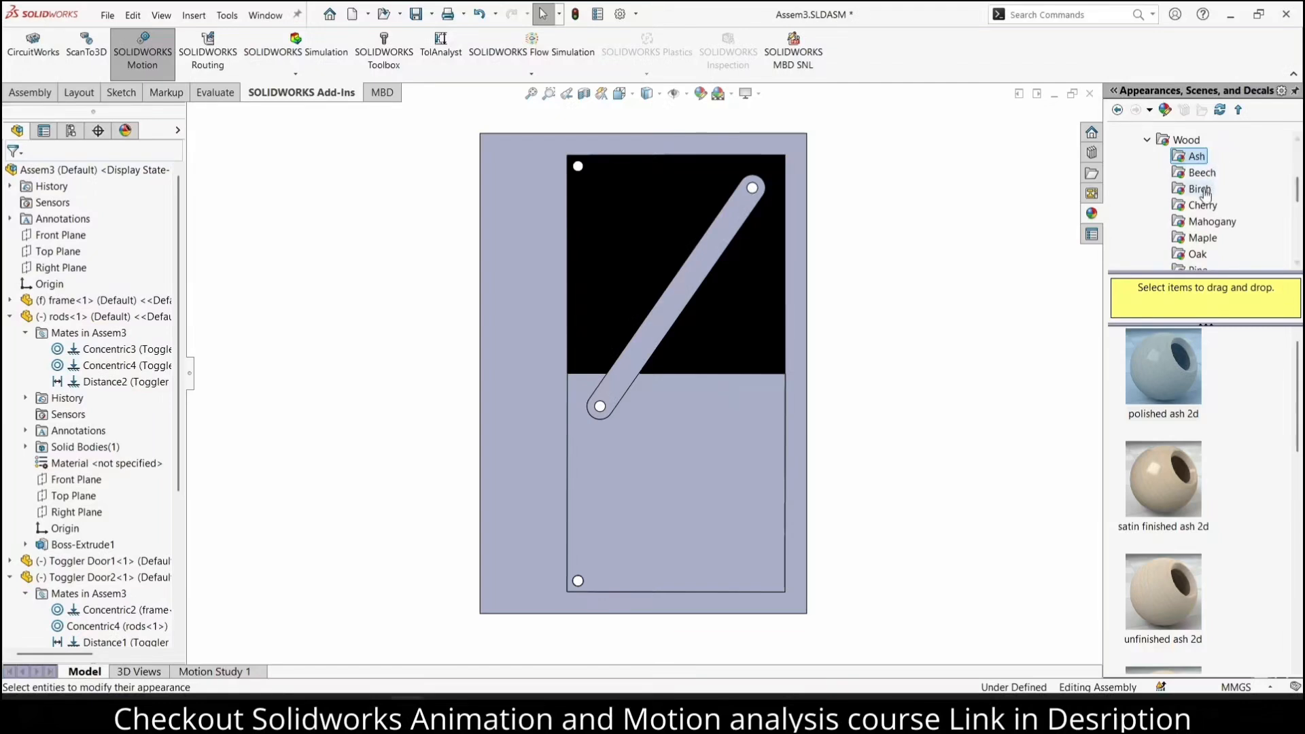
left_click_drag(1163, 479, 730, 302)
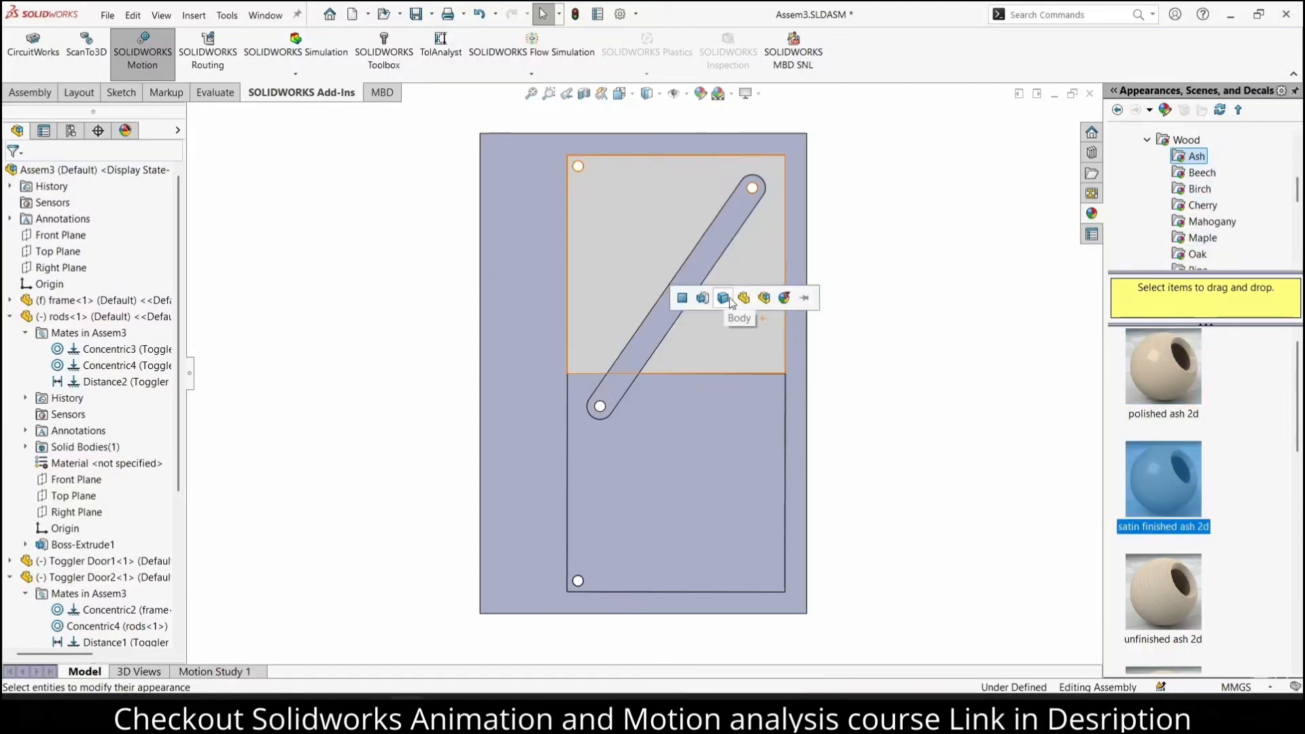
left_click(743, 298)
Apply the siena car paint appearance to the upper door's body
scroll(1169, 183, "up", 4)
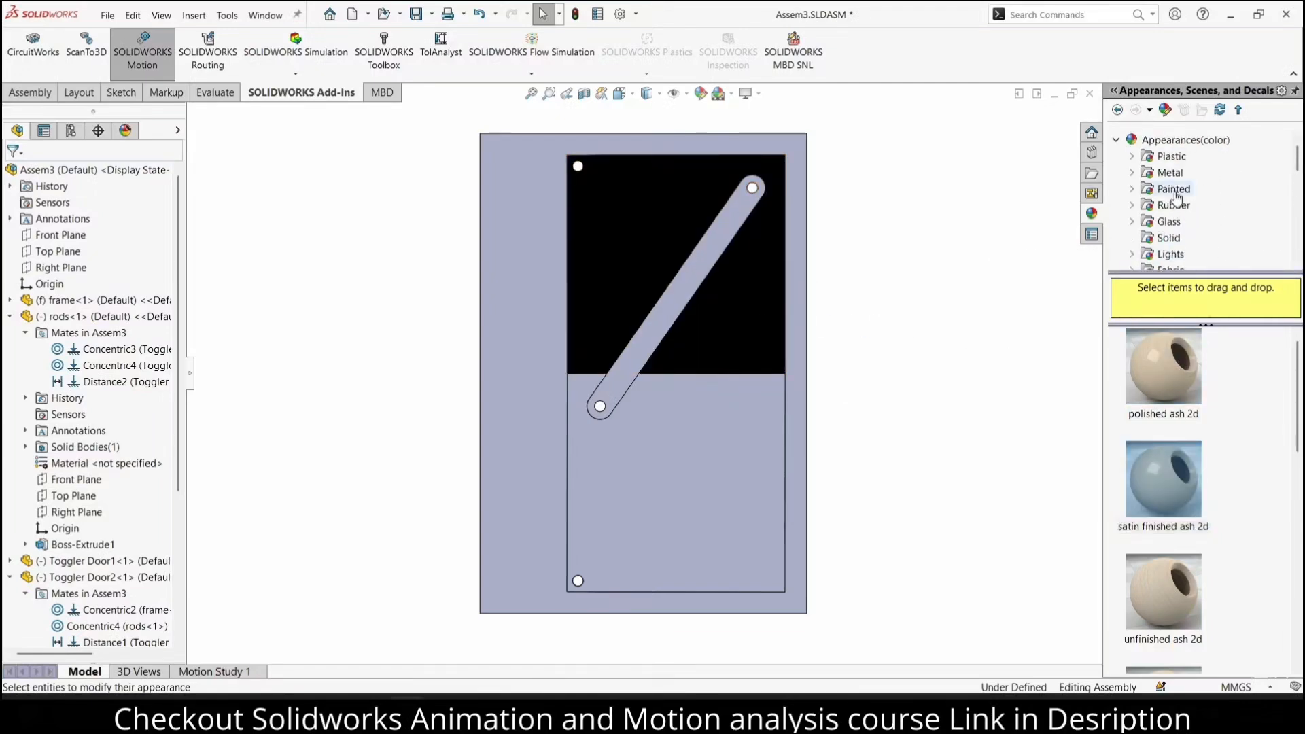
scroll(1155, 187, "down", 2)
scroll(1155, 189, "up", 2)
left_click(1132, 190)
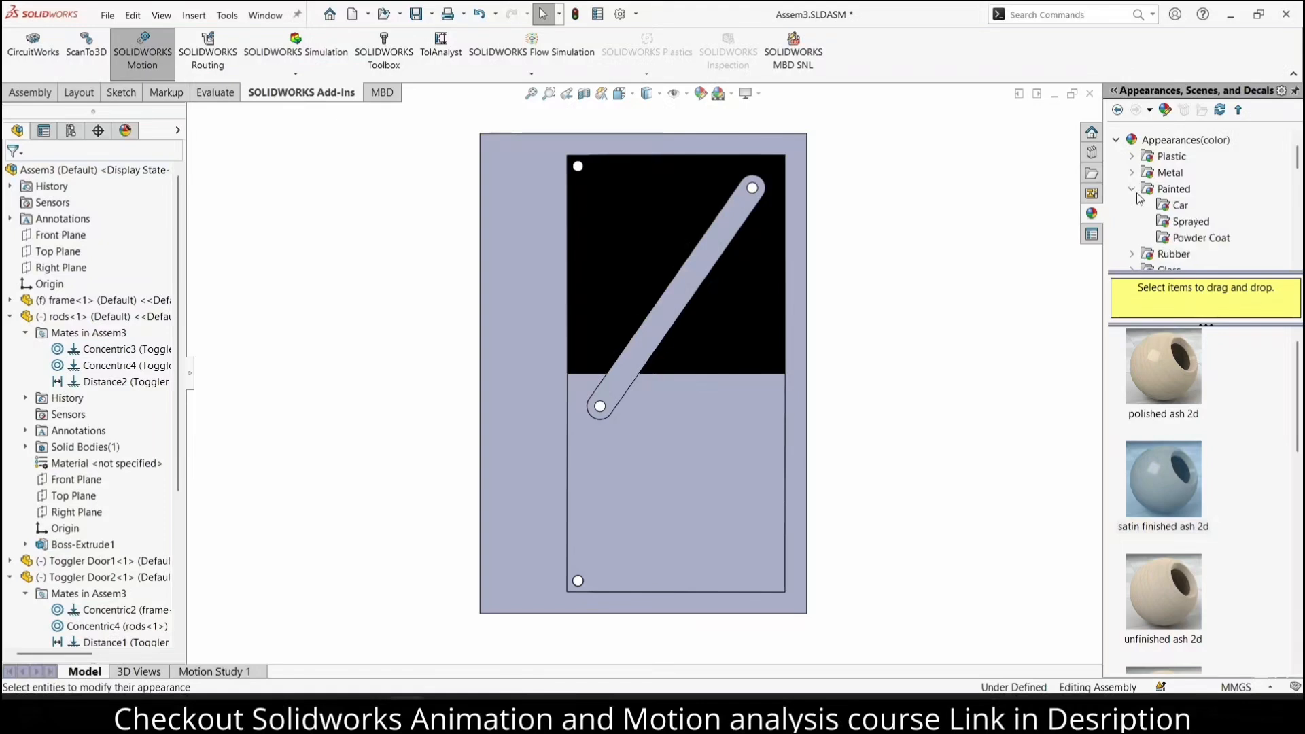
left_click(1180, 204)
scroll(1205, 437, "down", 1)
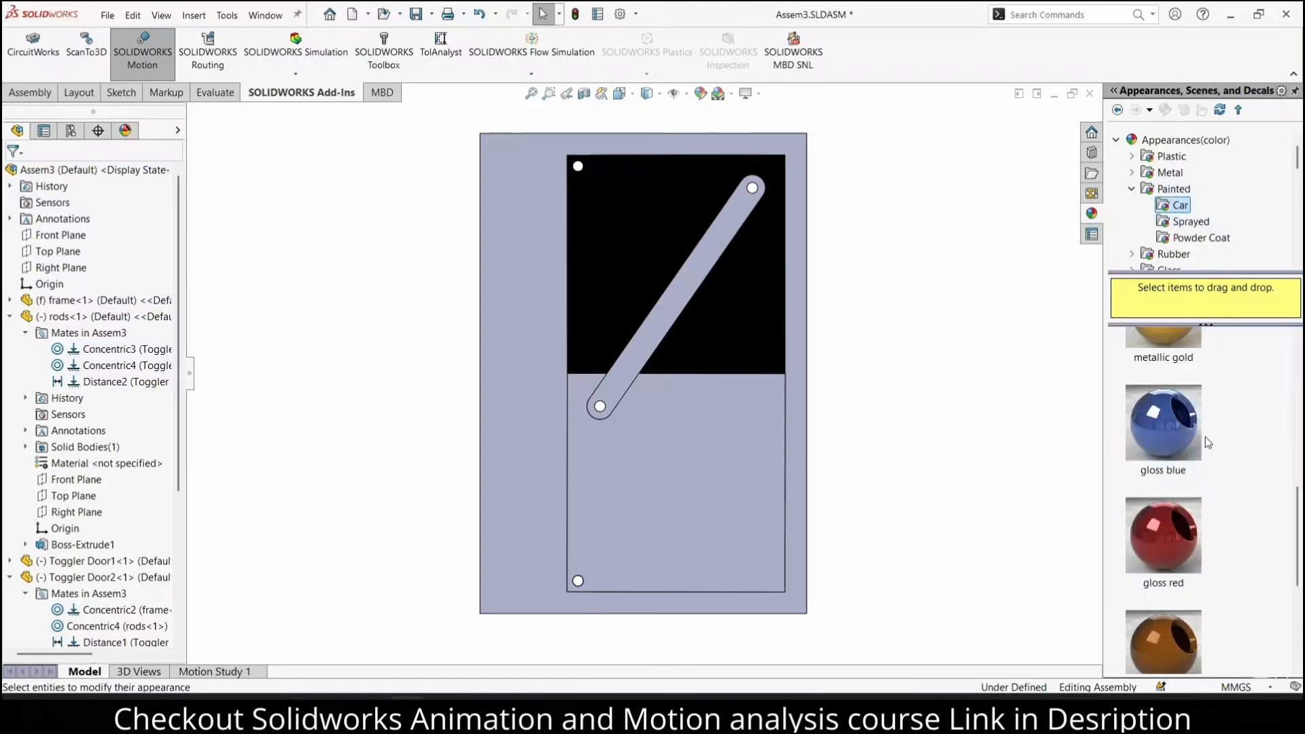
scroll(1204, 436, "down", 2)
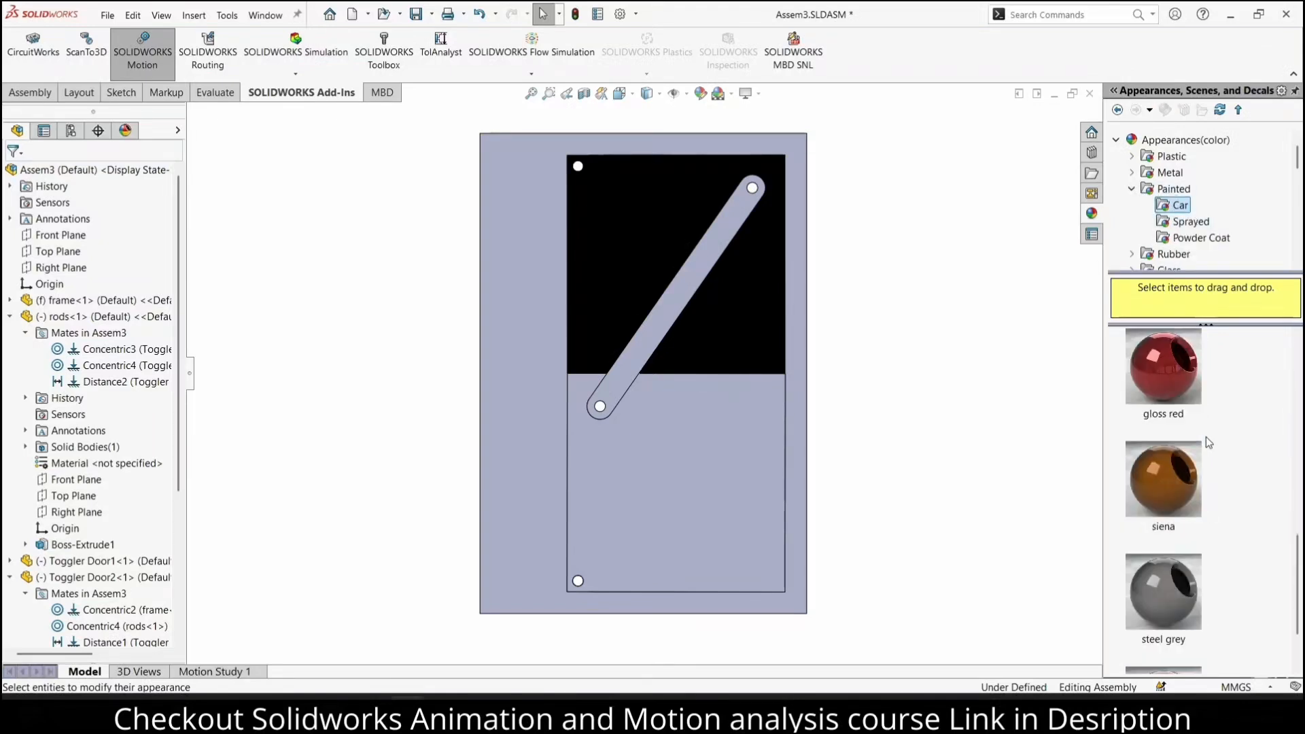
left_click_drag(1162, 476, 750, 290)
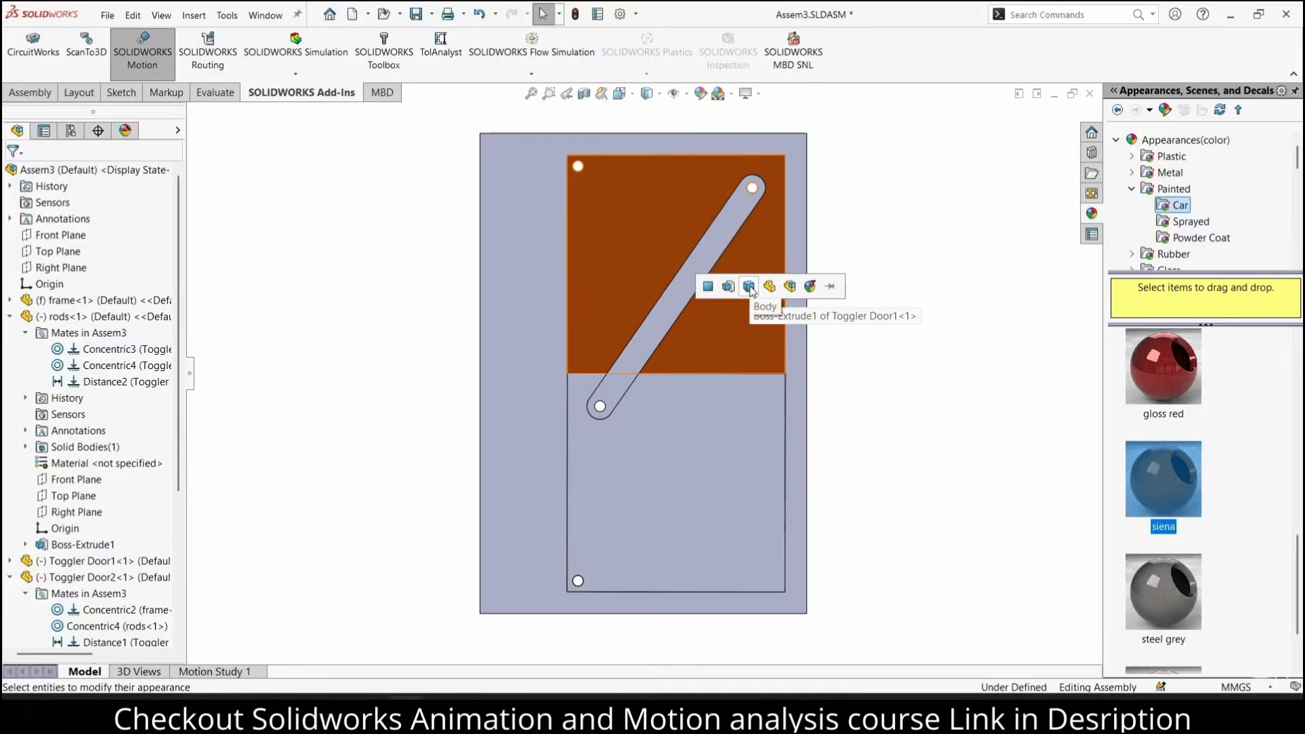
left_click(750, 288)
Apply the gloss blue car paint appearance to the lower door
left_click_drag(1179, 491, 727, 416)
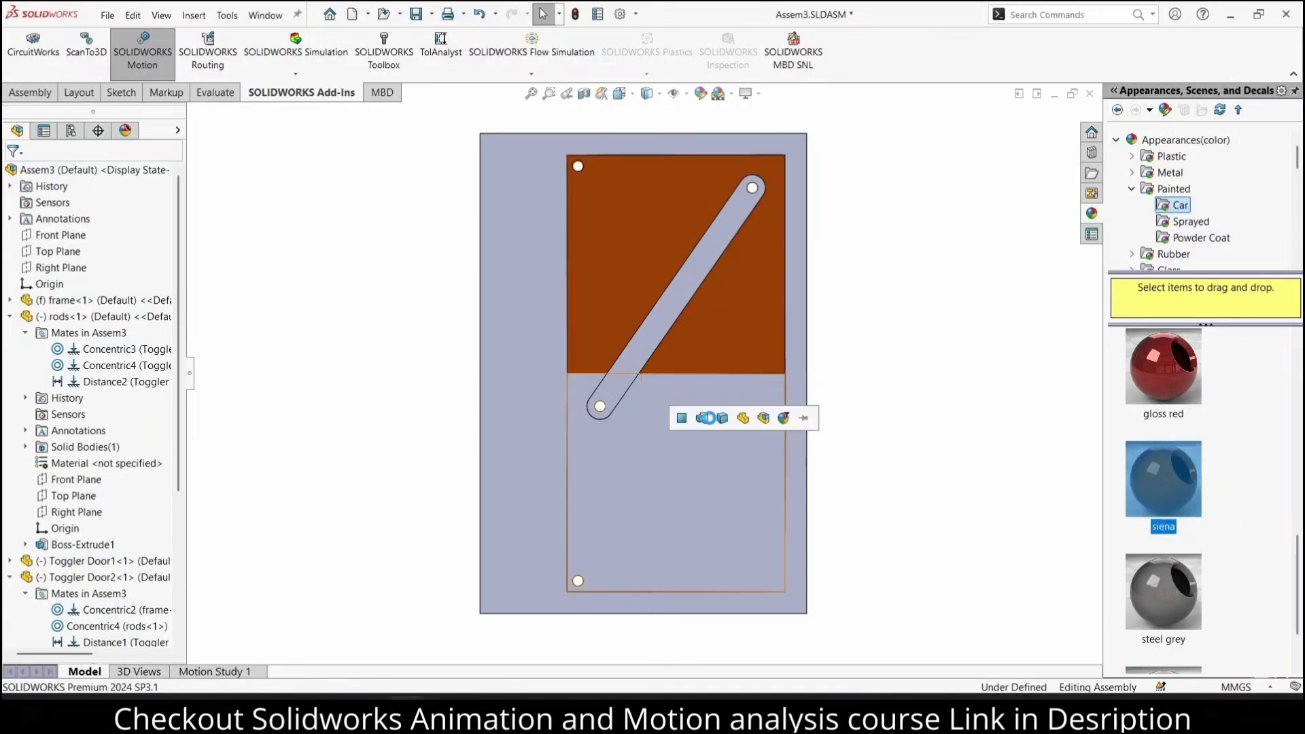
scroll(1126, 428, "up", 3)
left_click_drag(1162, 421, 712, 472)
left_click(723, 470)
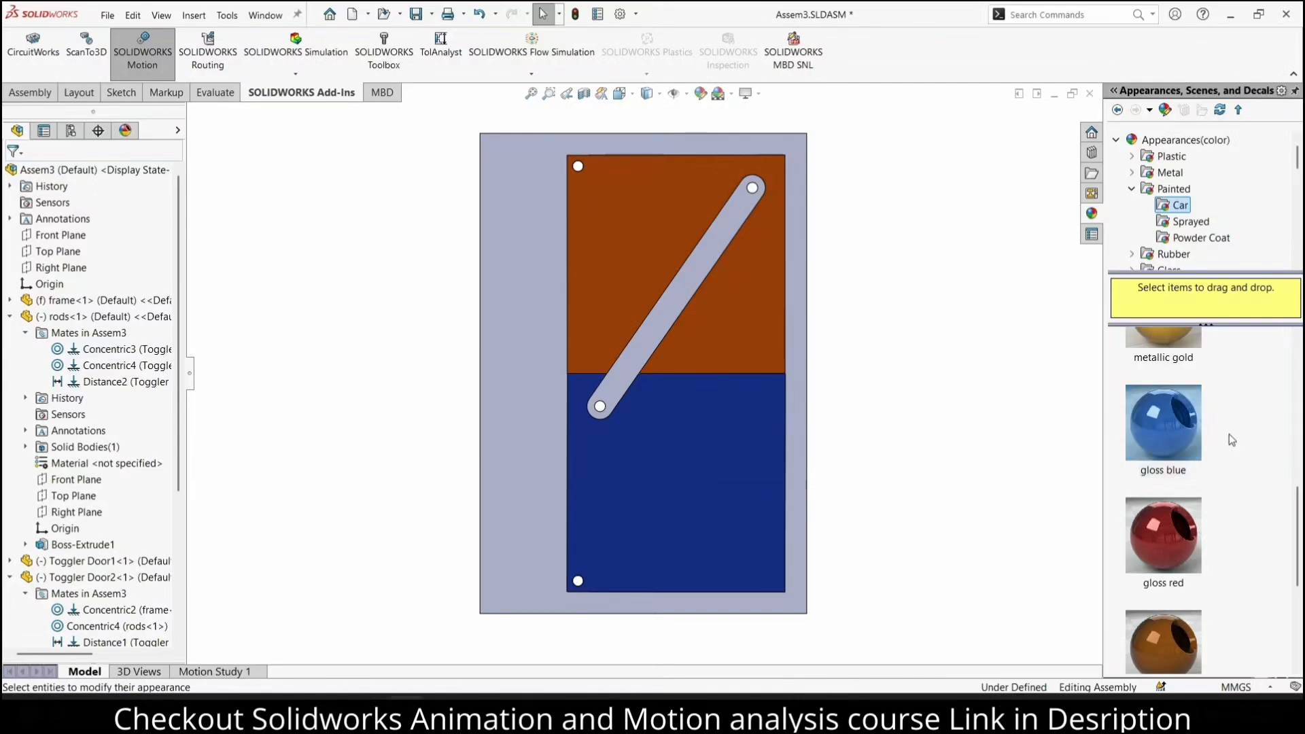
Apply the metallic gold car paint appearance to the connecting rod
scroll(1237, 439, "up", 3)
scroll(1244, 439, "down", 2)
scroll(1244, 439, "up", 3)
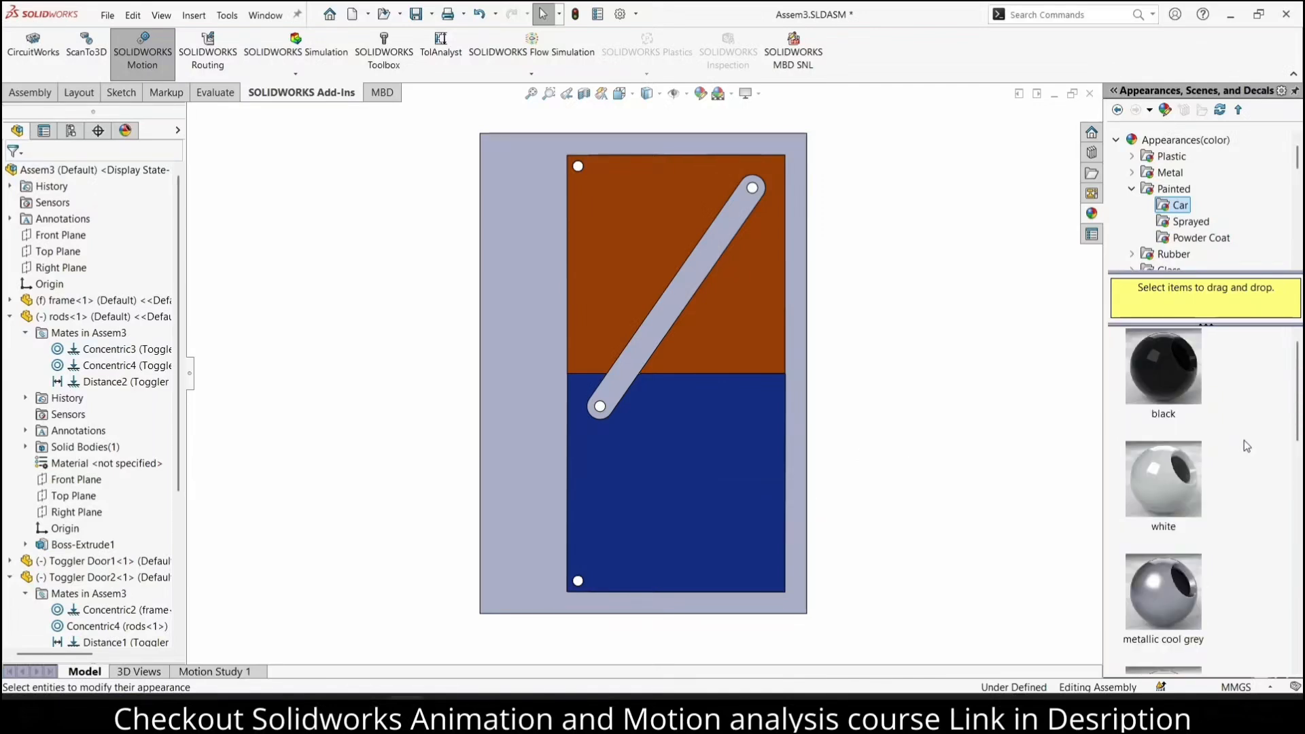
scroll(1244, 439, "down", 3)
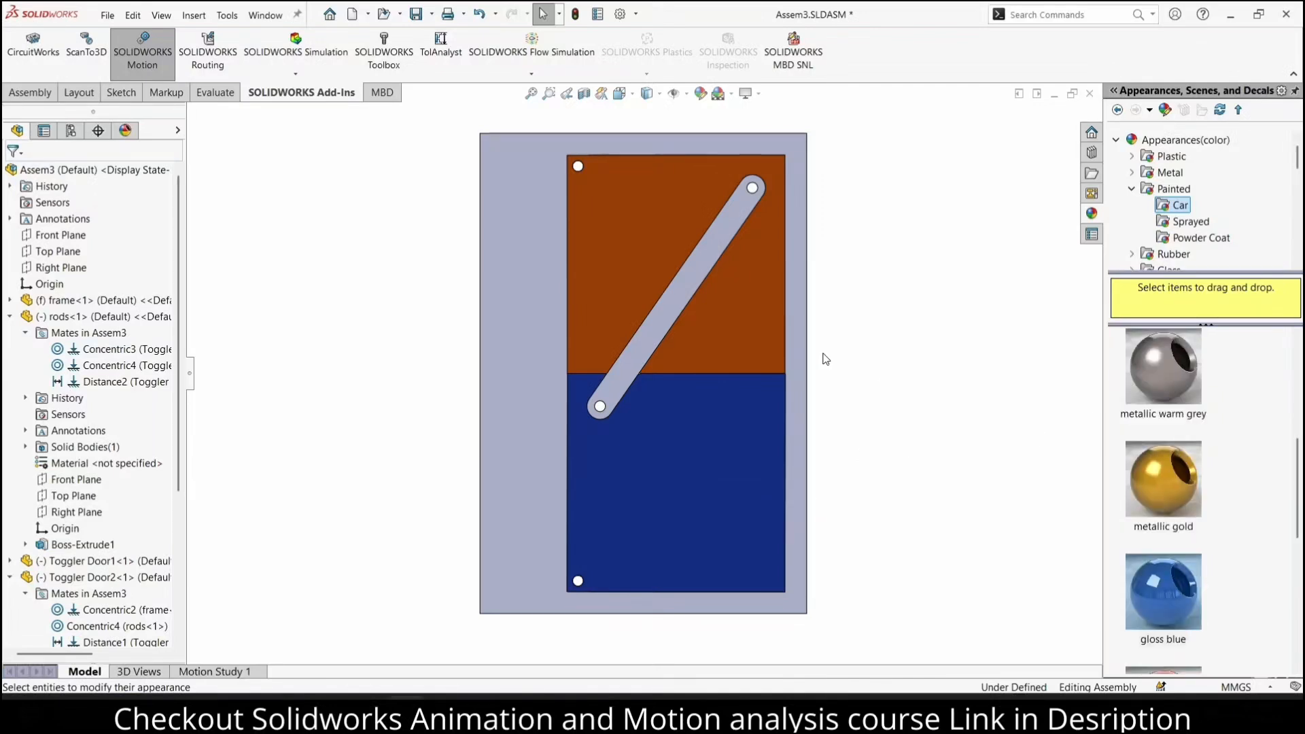
scroll(643, 275, "down", 3)
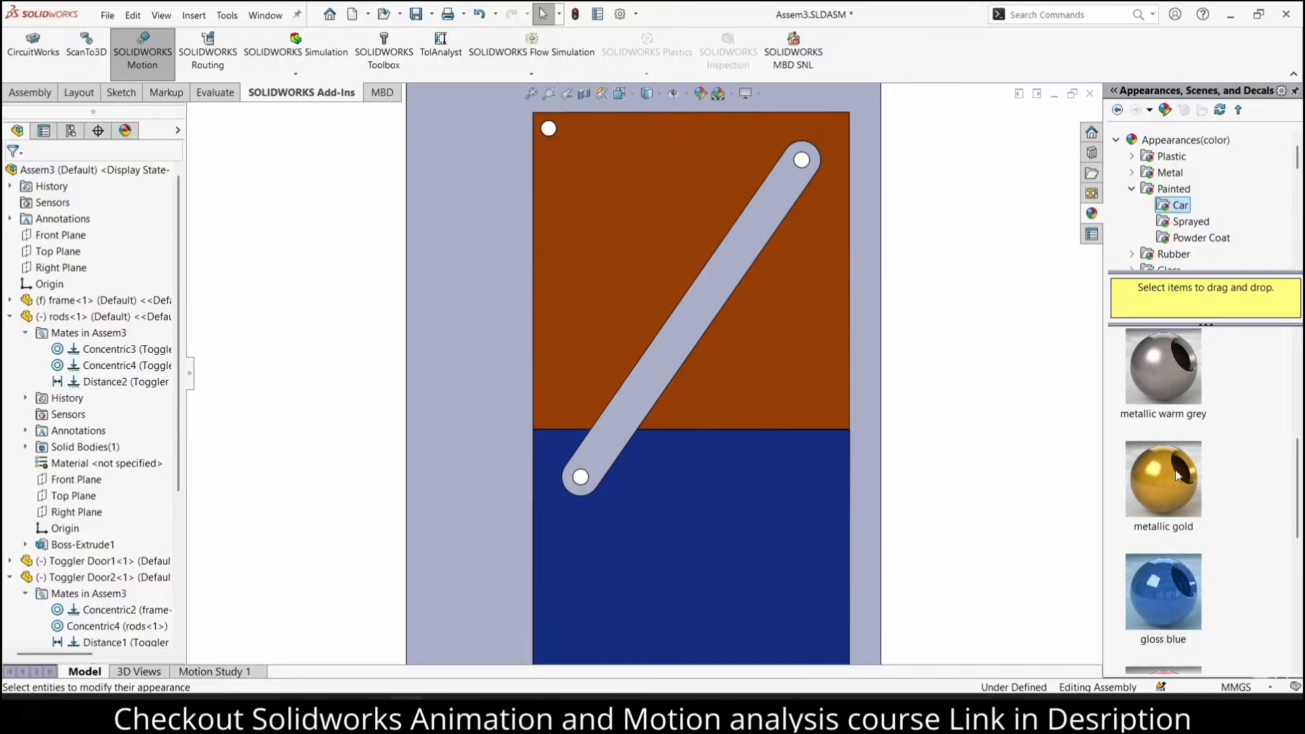
left_click_drag(1151, 469, 744, 284)
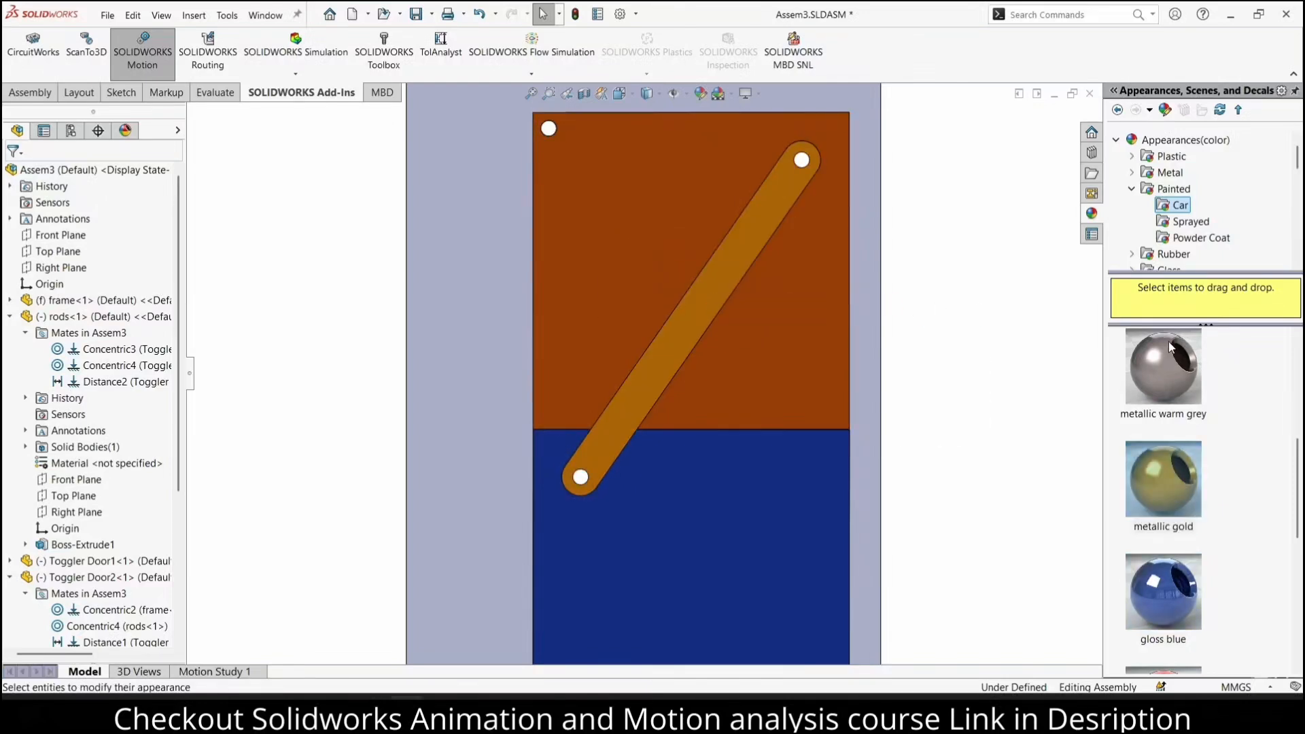
Apply the black car paint appearance to the frame and leave nothing selected
scroll(1171, 347, "up", 3)
left_click_drag(1179, 357, 523, 249)
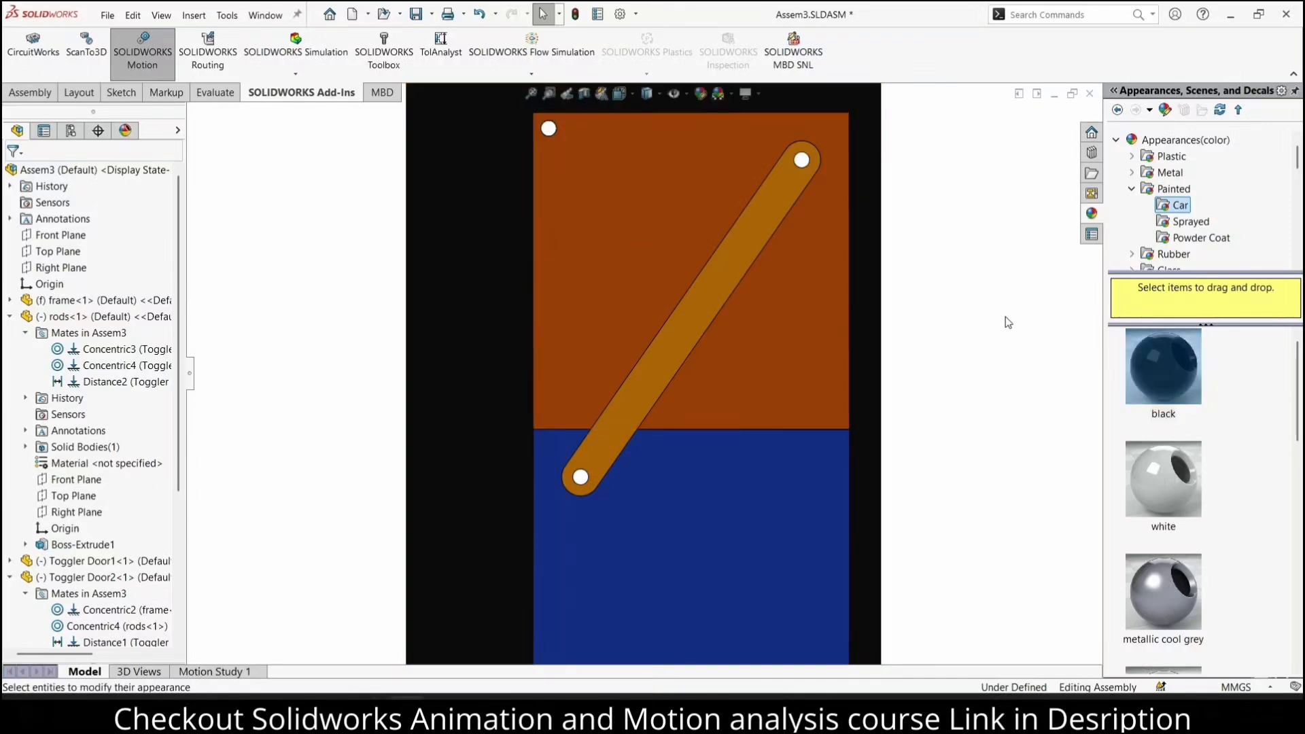
key("f")
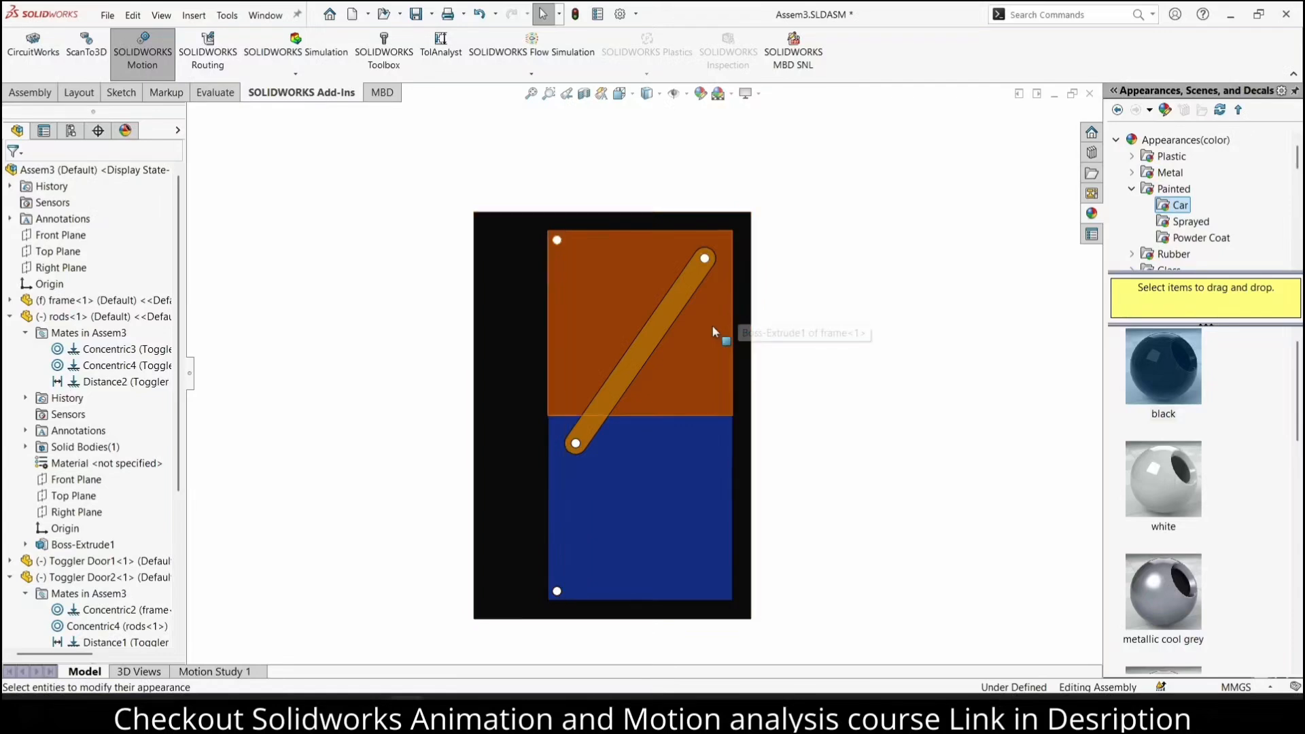
left_click(490, 298)
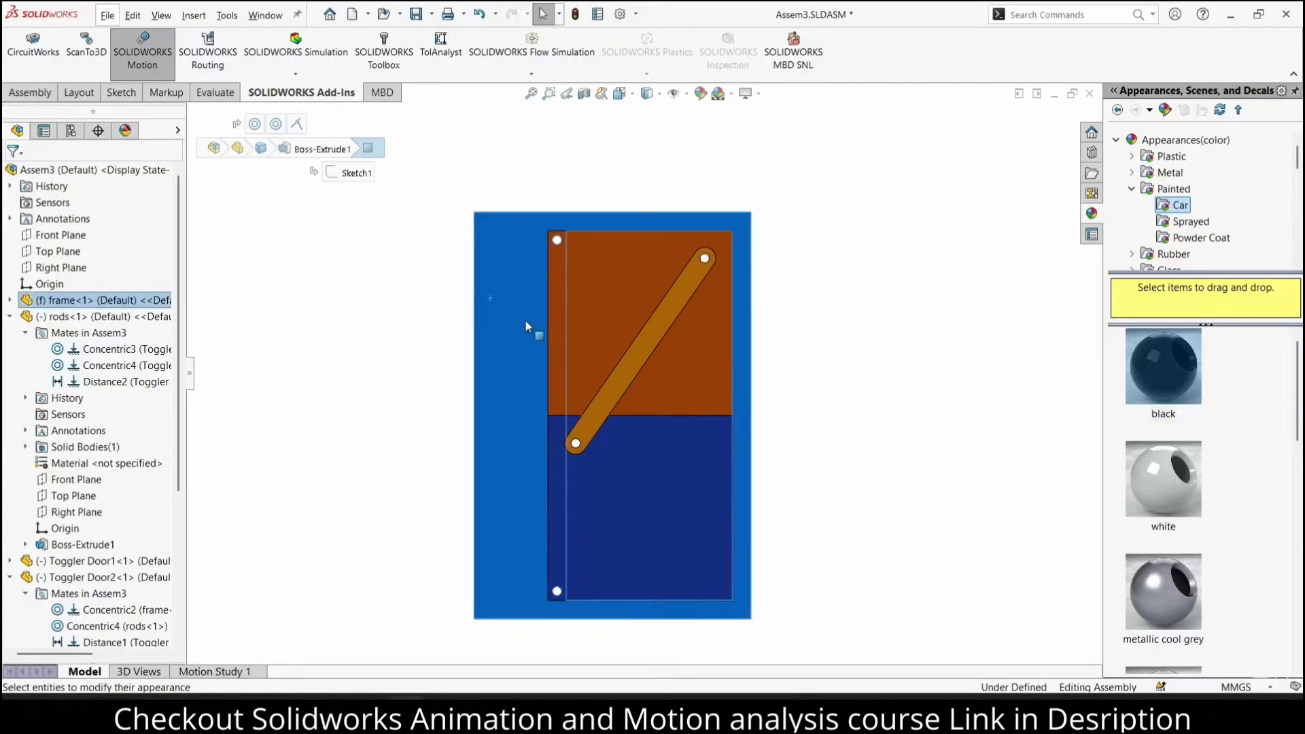
key("f")
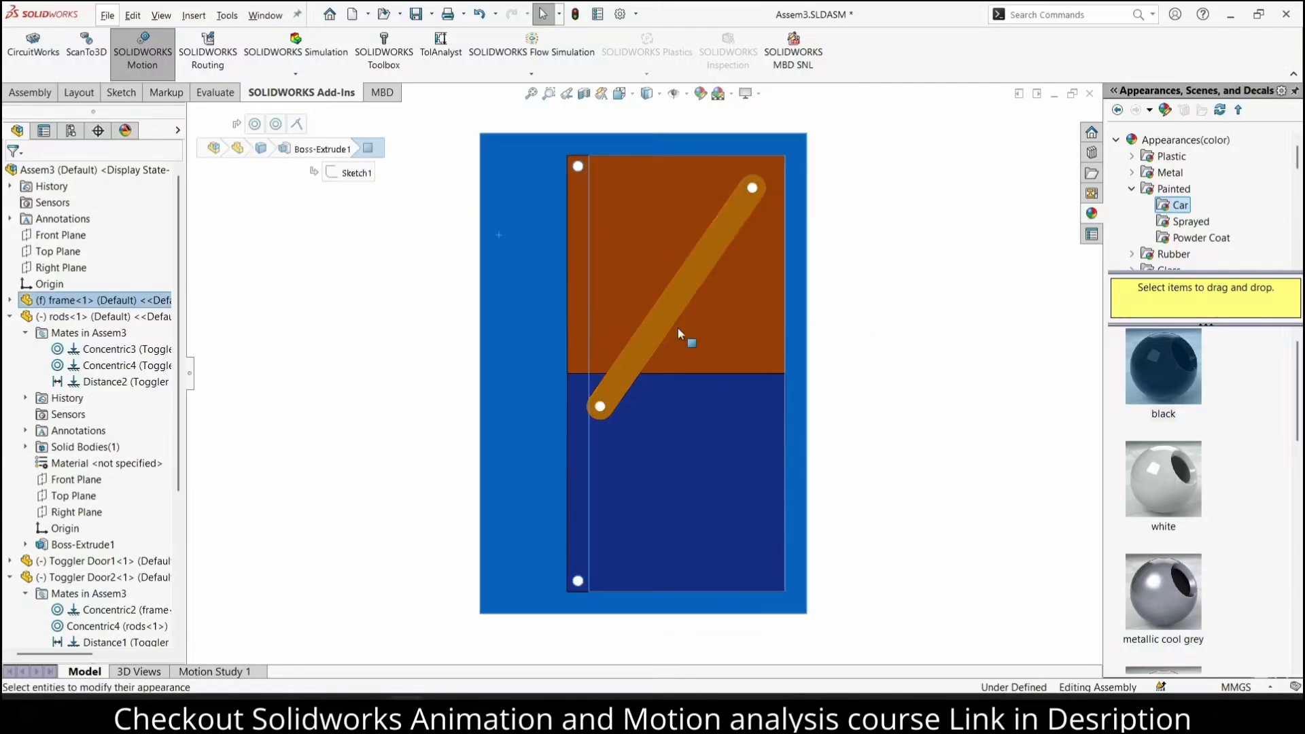
left_click(899, 334)
Play Motion Study 1 in Loop playback mode and change the playback mode to Reciprocate
left_click(215, 671)
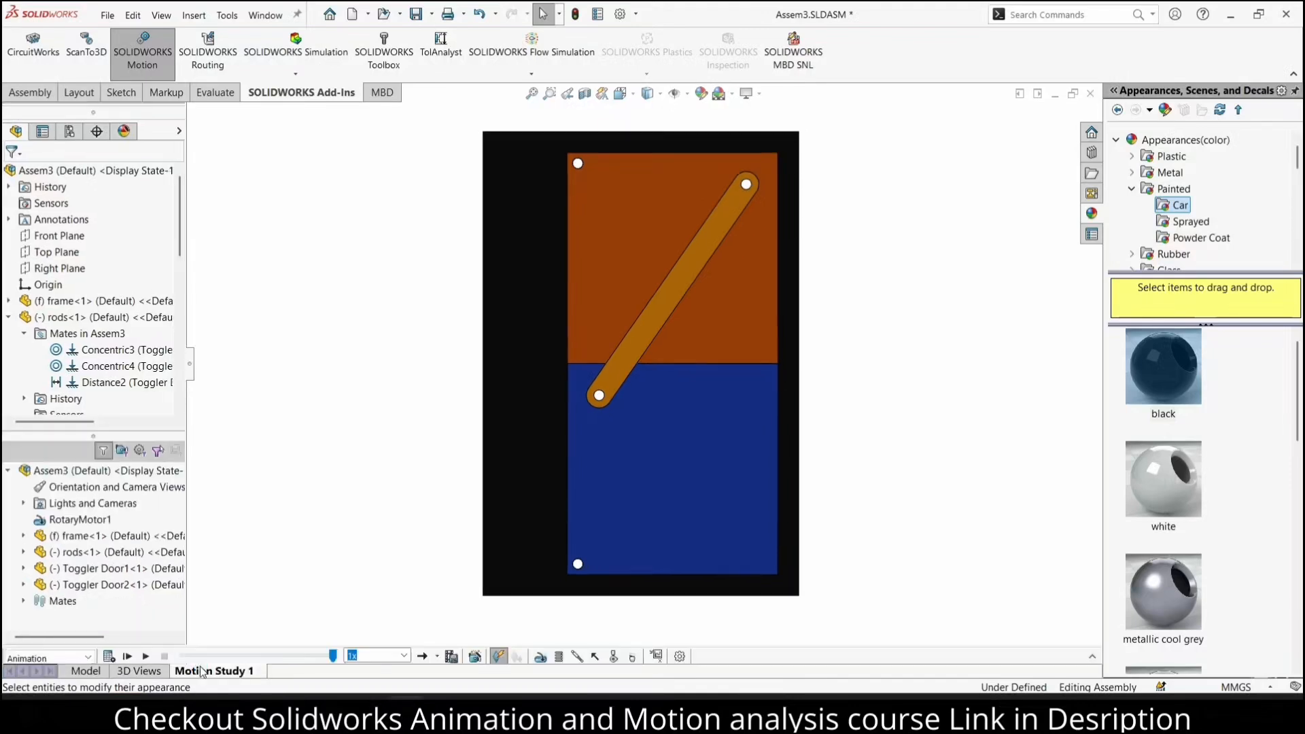
left_click(145, 656)
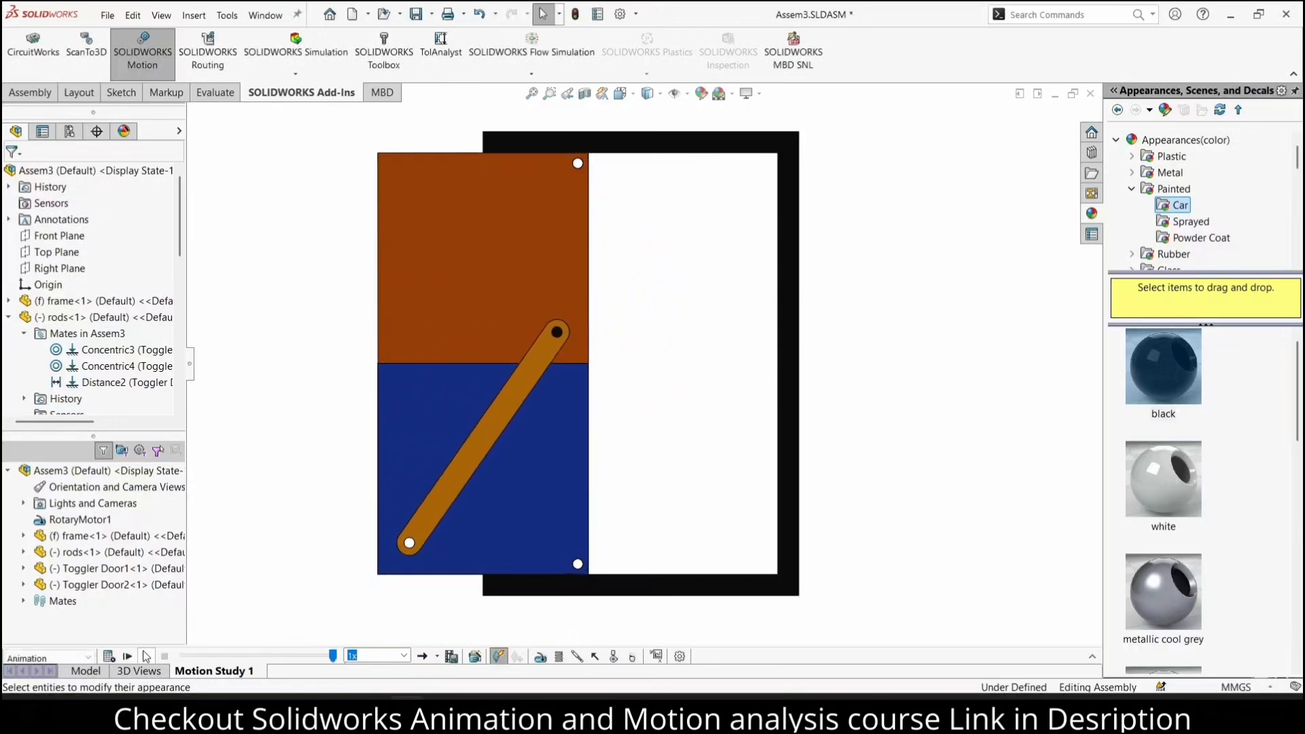
left_click(441, 638)
left_click(142, 656)
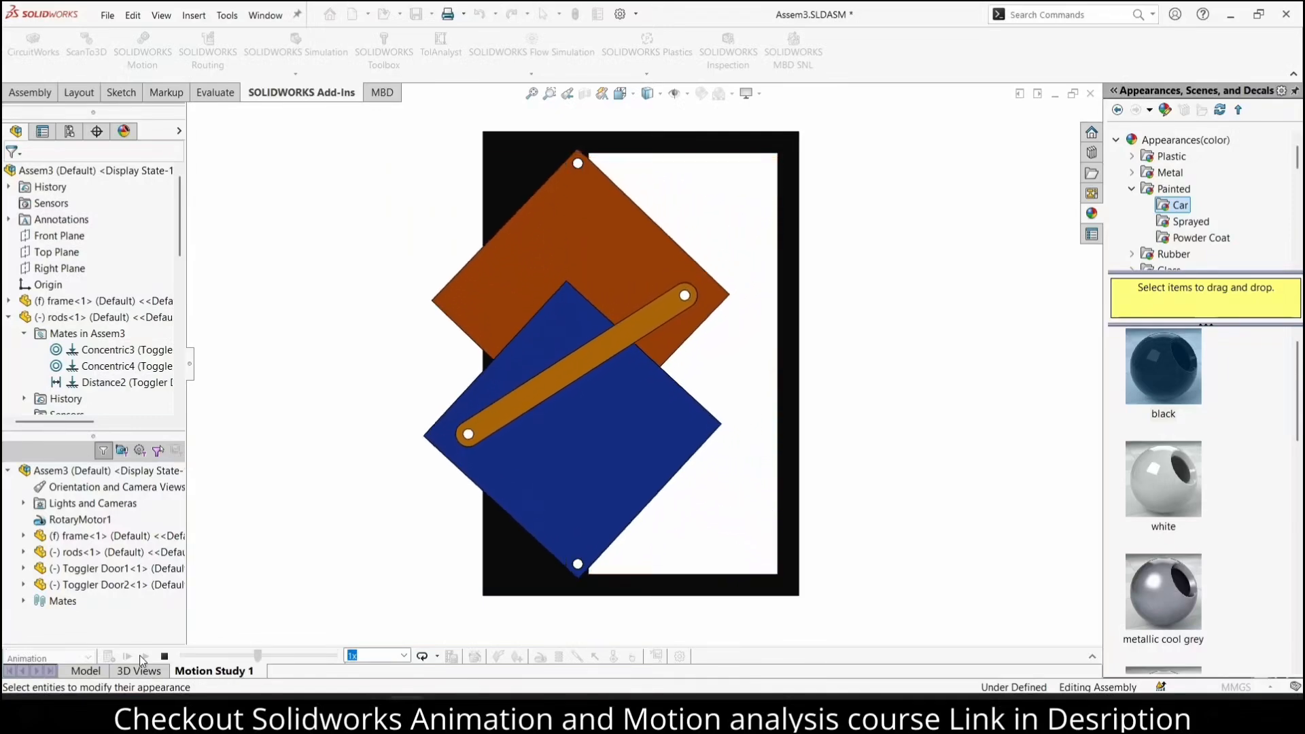
left_click(436, 655)
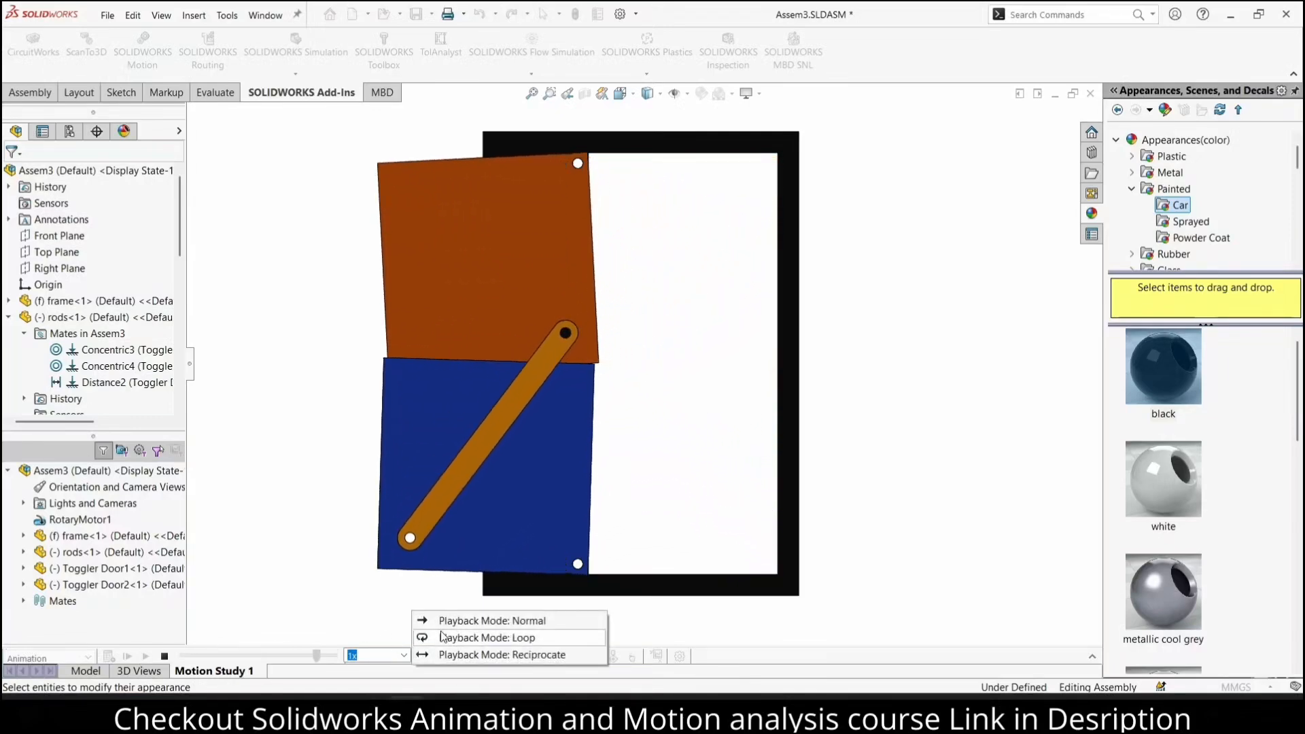
left_click(447, 653)
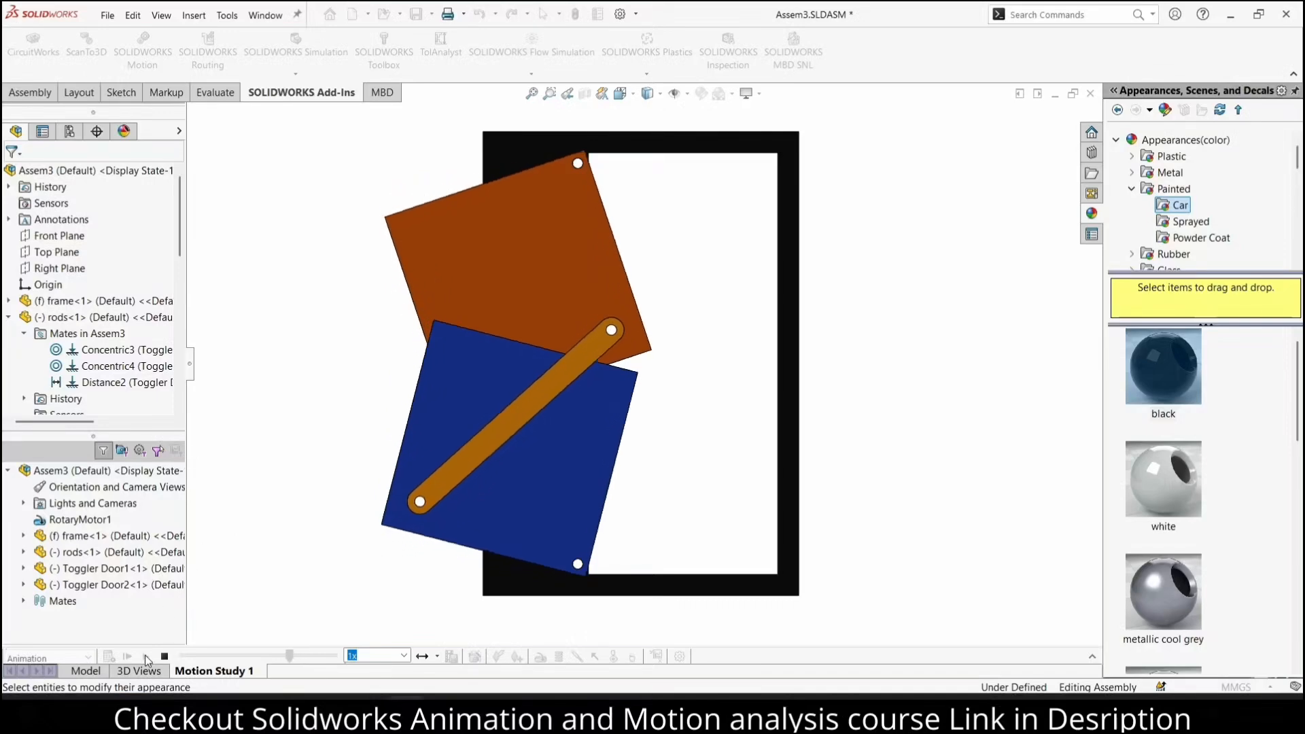